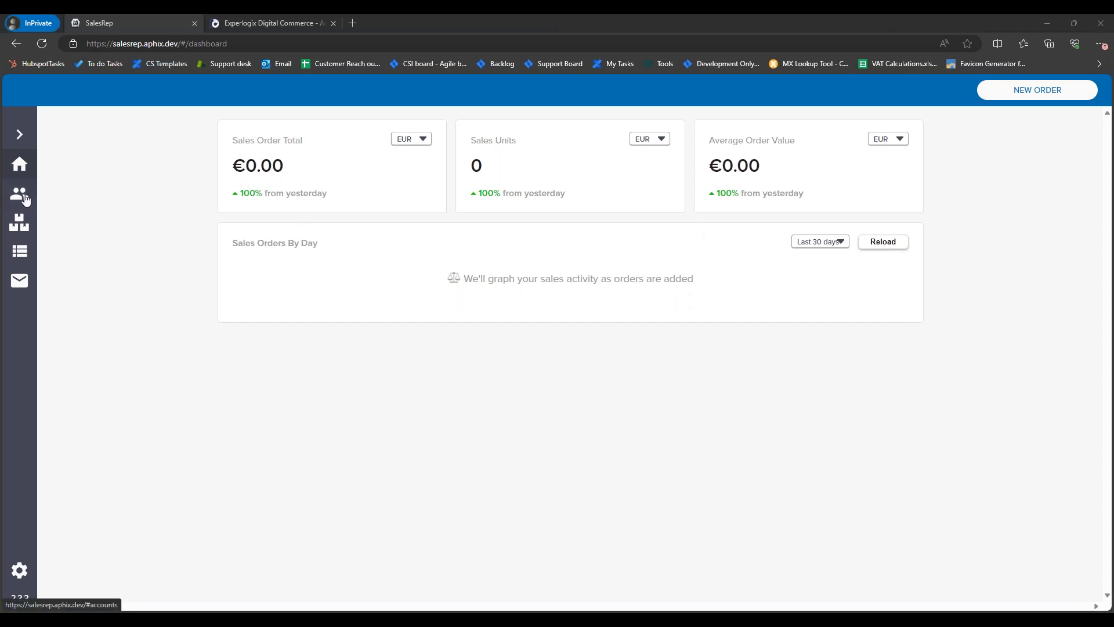
Step: Open the product catalogue and scroll through its items, stock figures and prices
left_click(20, 223)
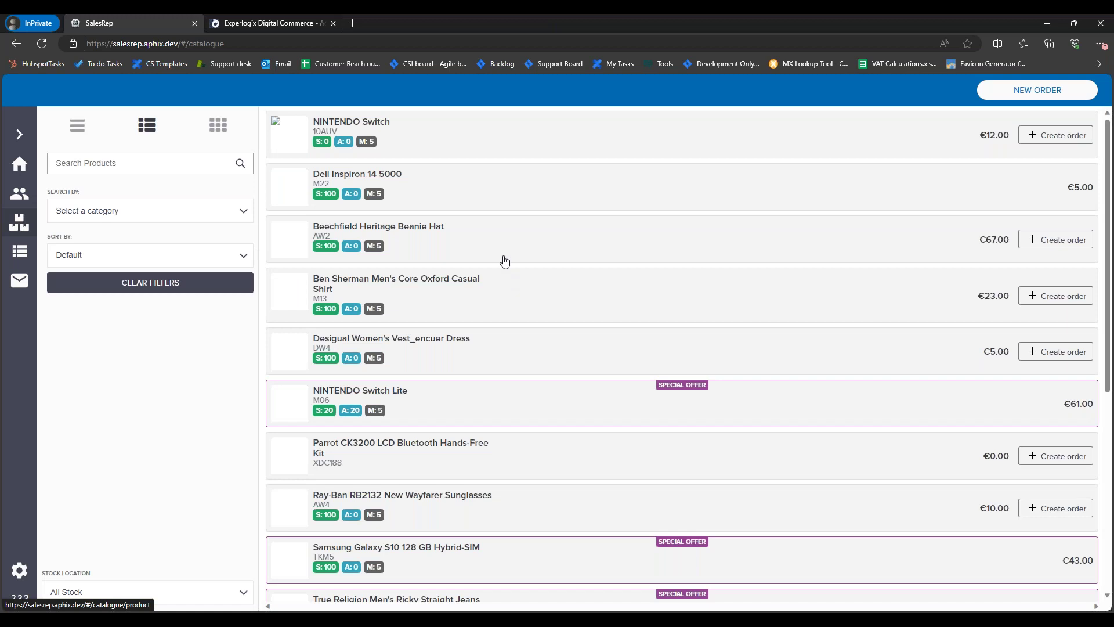
scroll(749, 267, "down", 7)
scroll(743, 253, "up", 7)
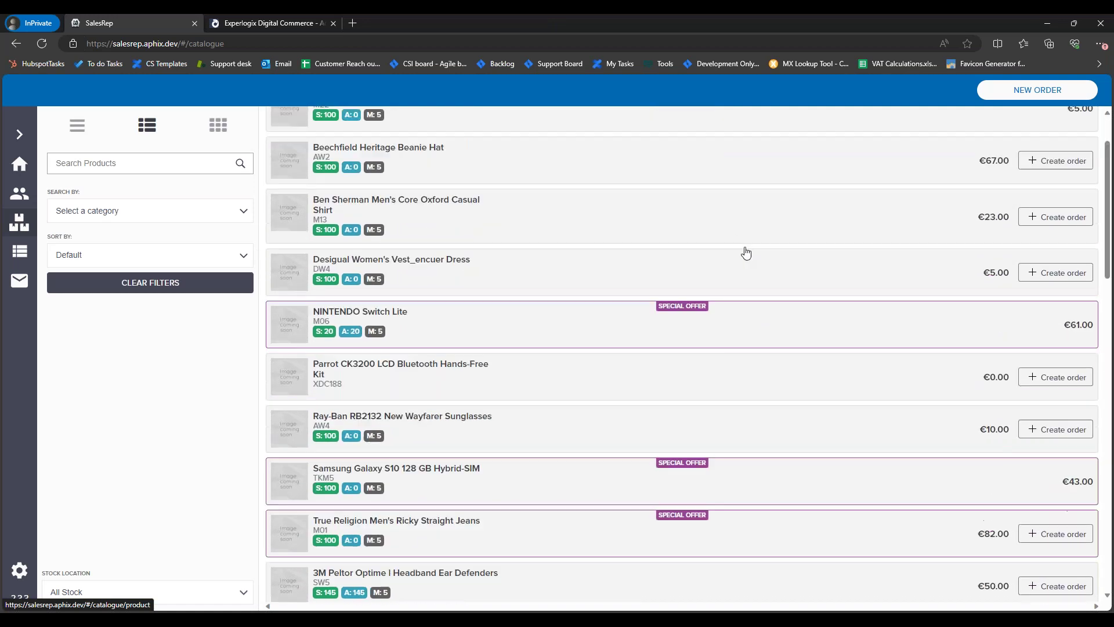
scroll(777, 247, "down", 9)
scroll(785, 242, "down", 9)
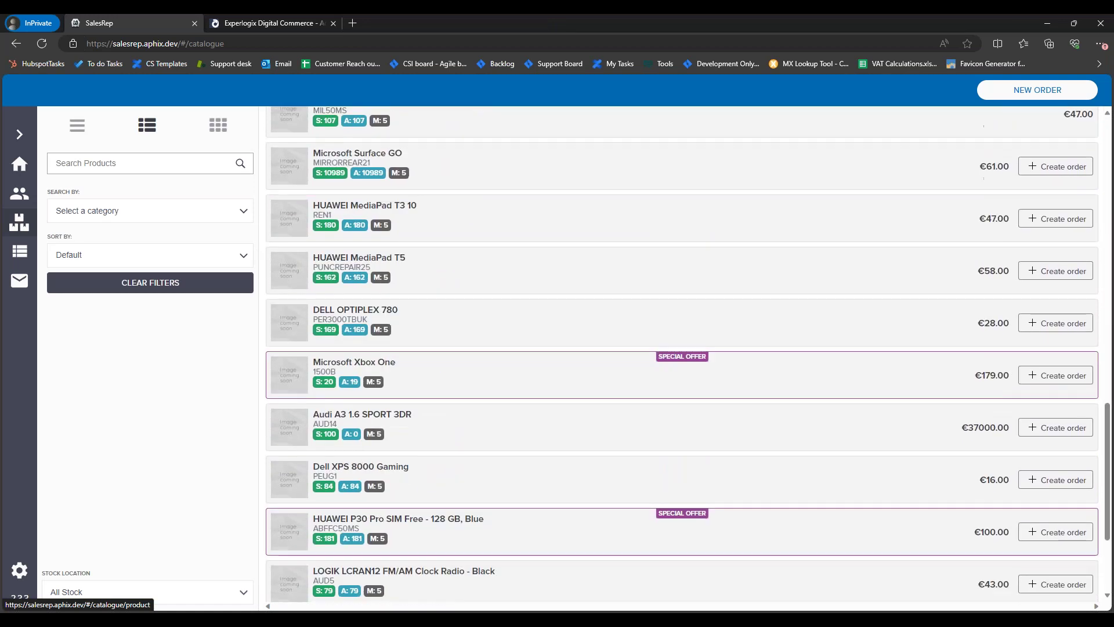
scroll(791, 234, "up", 7)
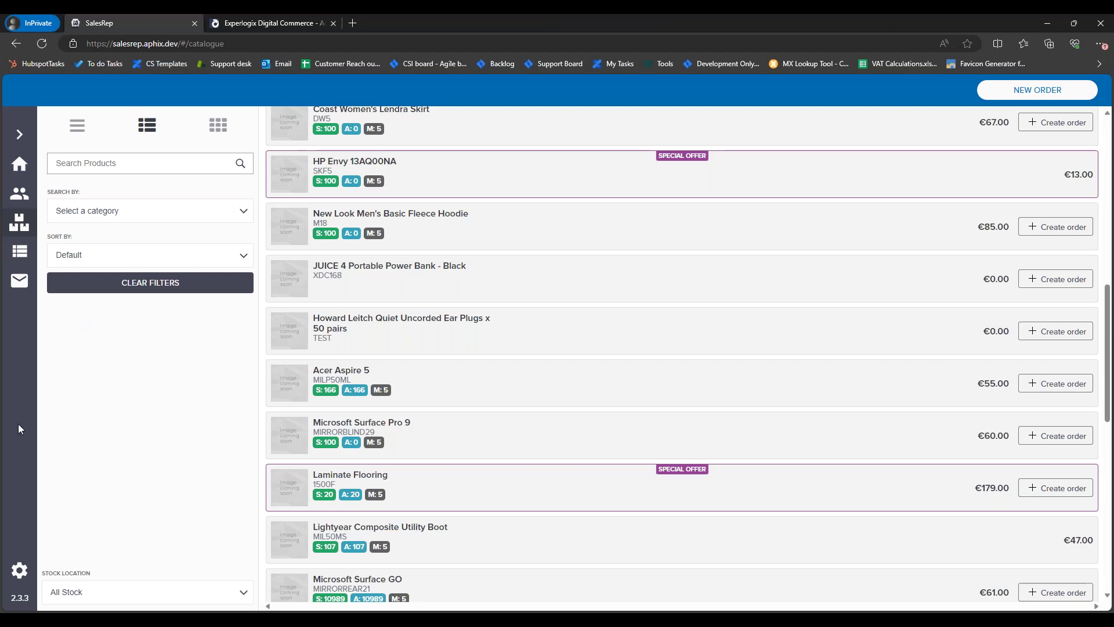
Step: Review the settings Price List options, keep Selling 1, then show the customer accounts list
left_click(19, 571)
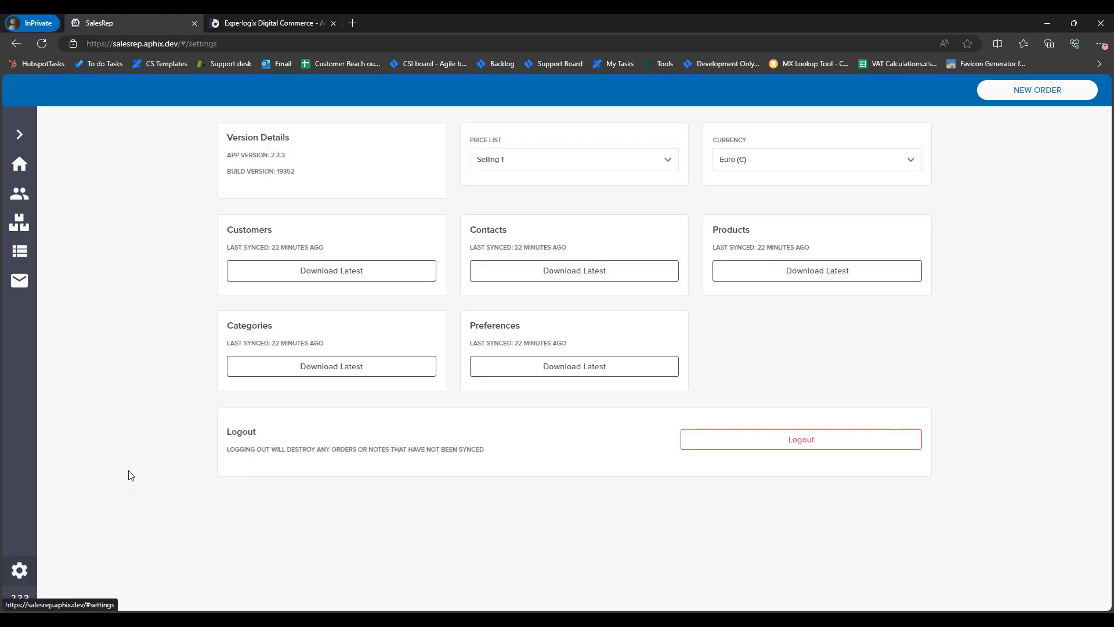
left_click(548, 165)
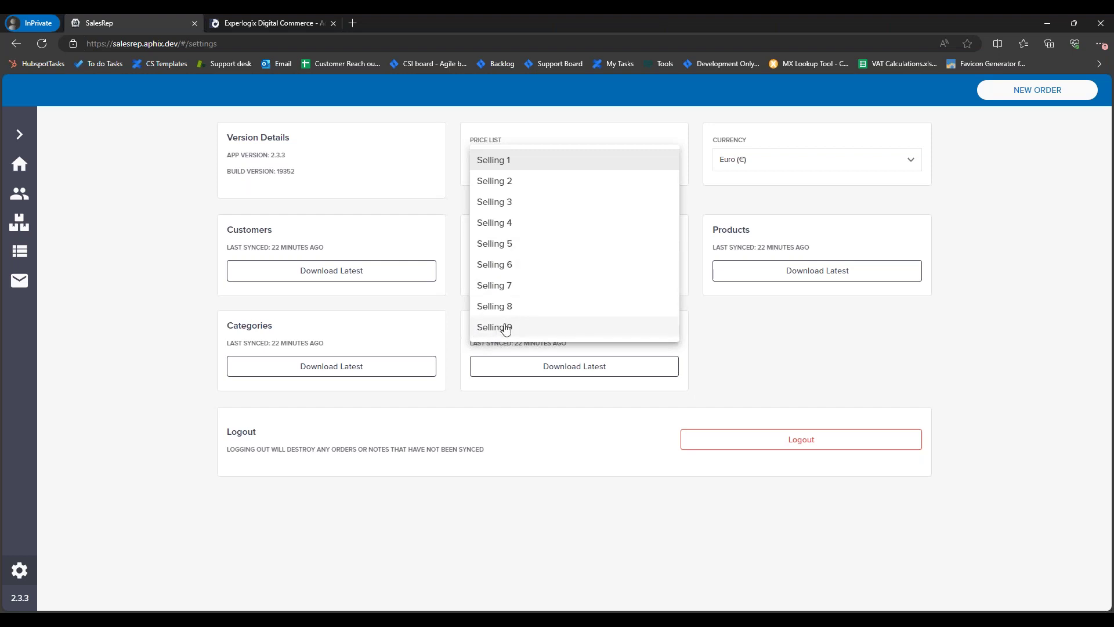
left_click(430, 186)
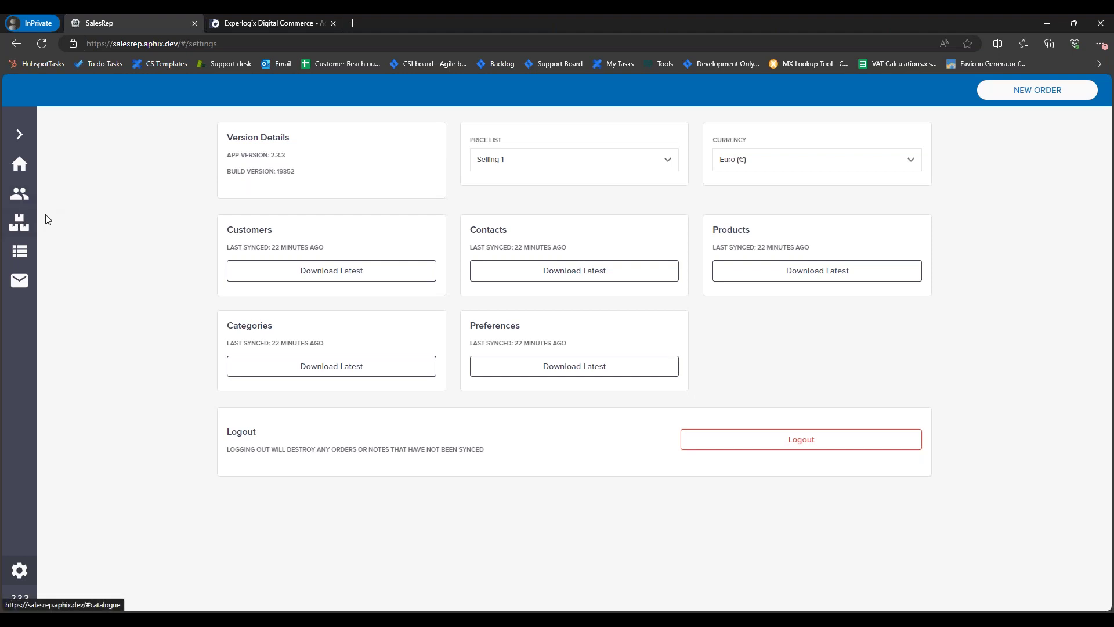
left_click(27, 189)
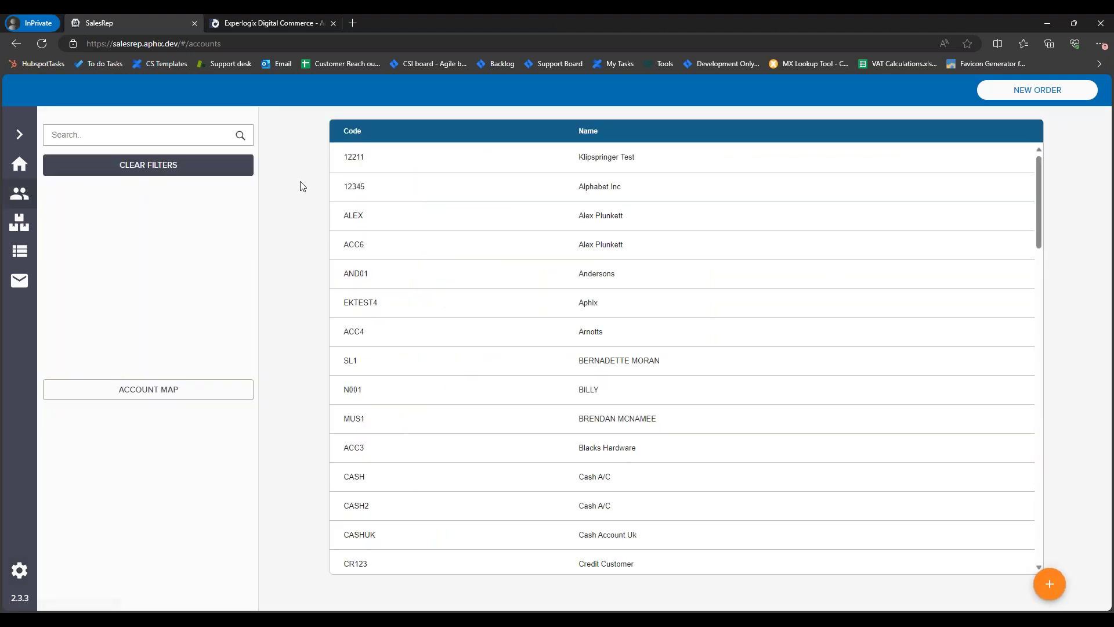
Step: Return to the product catalogue and scroll through its products, ending at the top
left_click(30, 218)
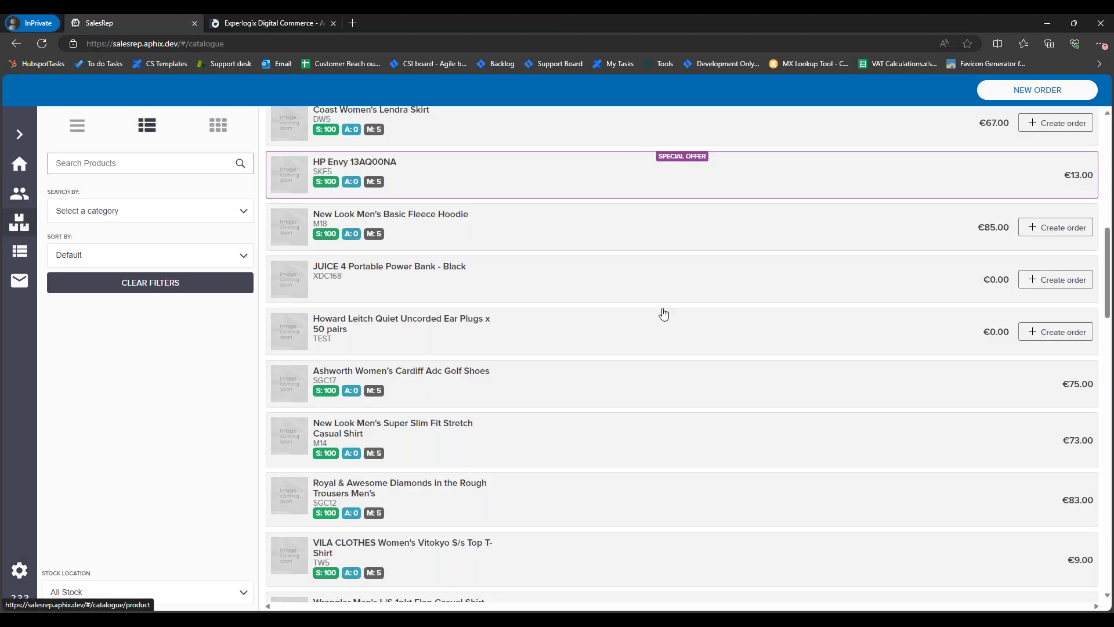
scroll(729, 276, "up", 10)
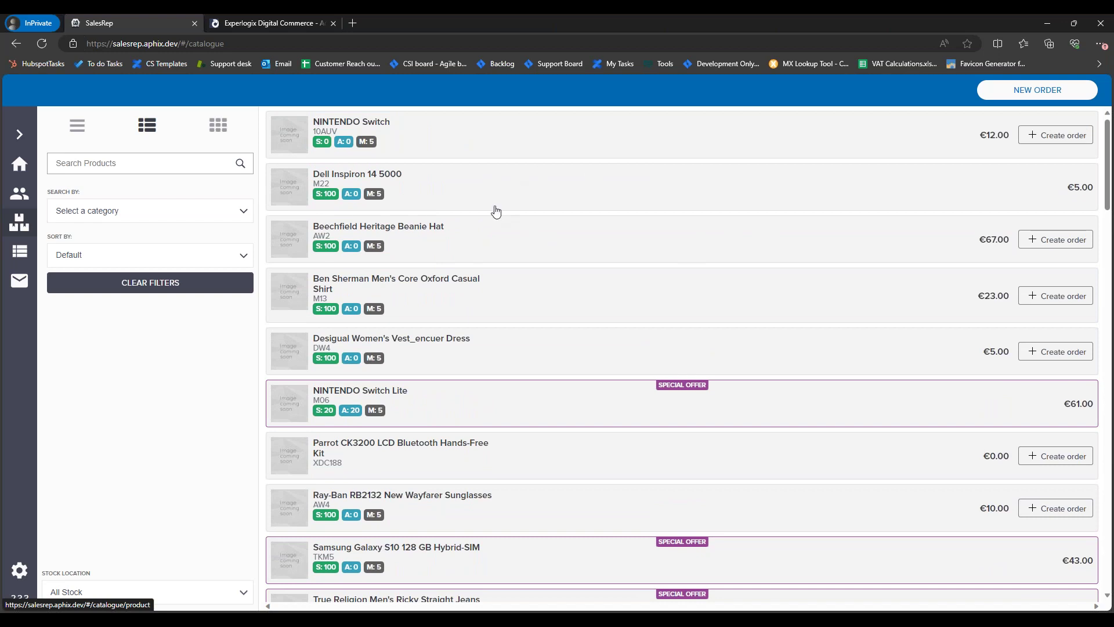
scroll(620, 242, "down", 1)
scroll(620, 242, "down", 15)
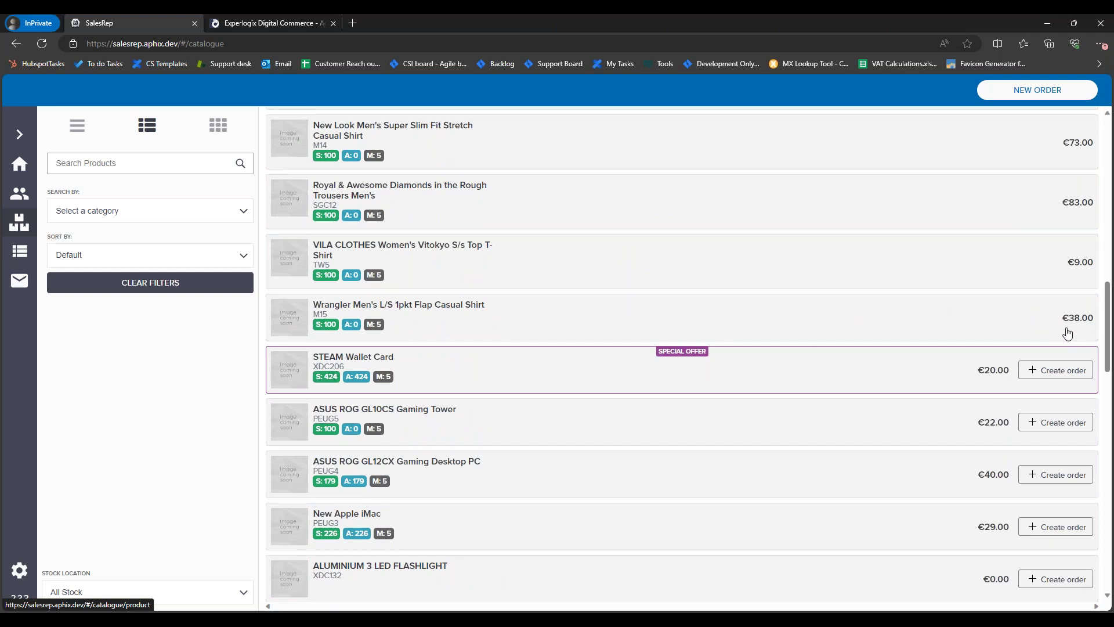
scroll(1045, 307, "up", 15)
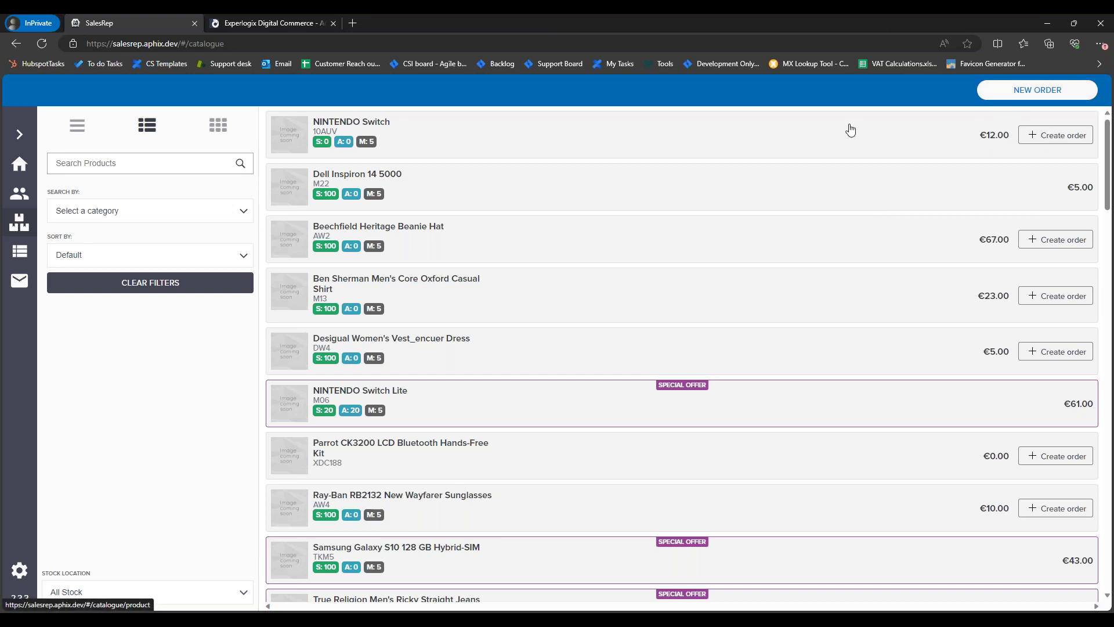
Step: Start a new order for Global Wholesale Ltd by searching 'dem' and picking DEMO1
left_click(1062, 92)
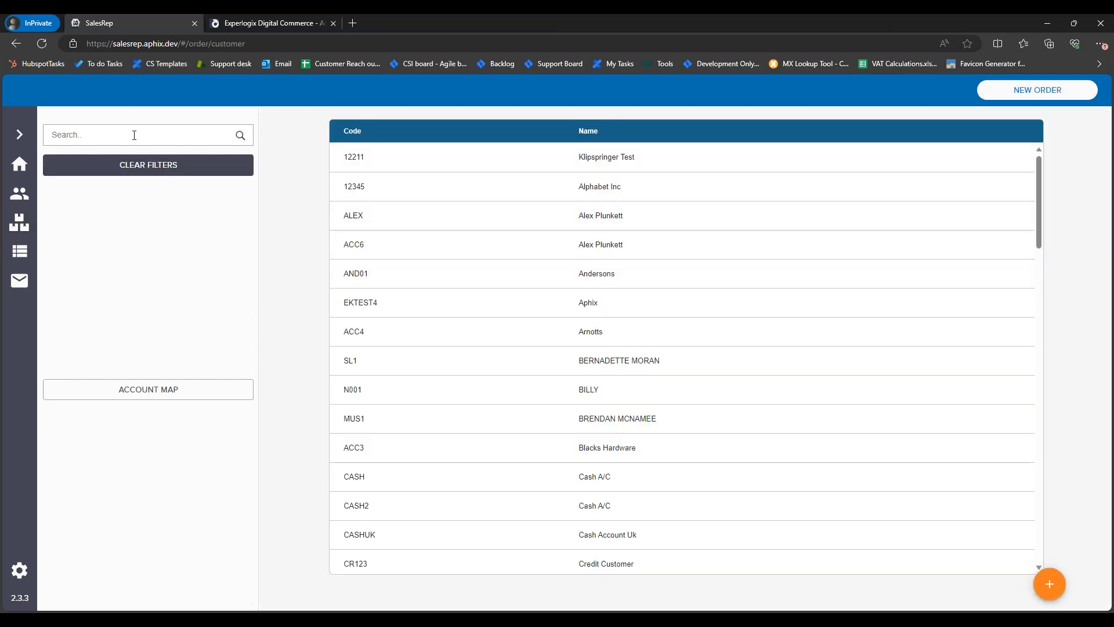
type("demo")
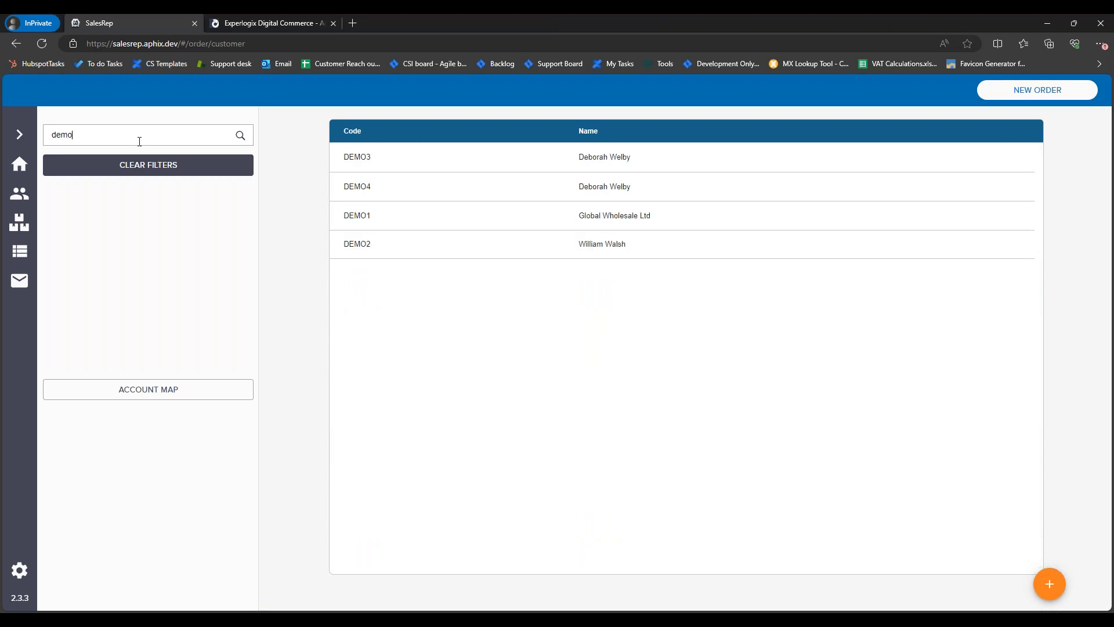
left_click(522, 225)
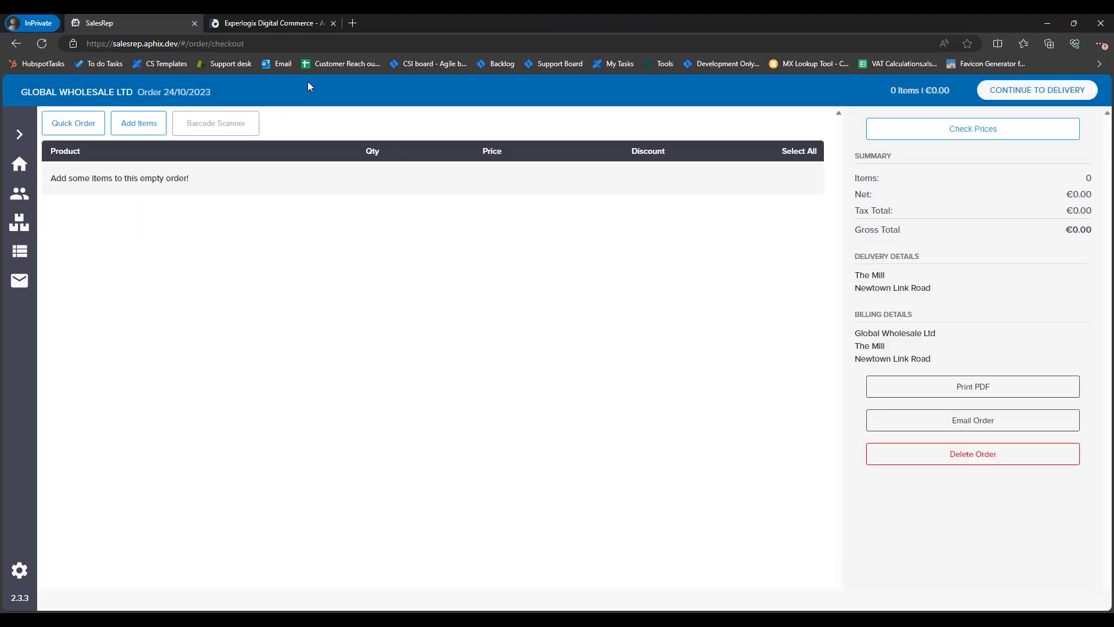
Step: Add one each of nine products, NINTENDO Switch through Samsung Galaxy S10, and review the €226.00 order
left_click(131, 122)
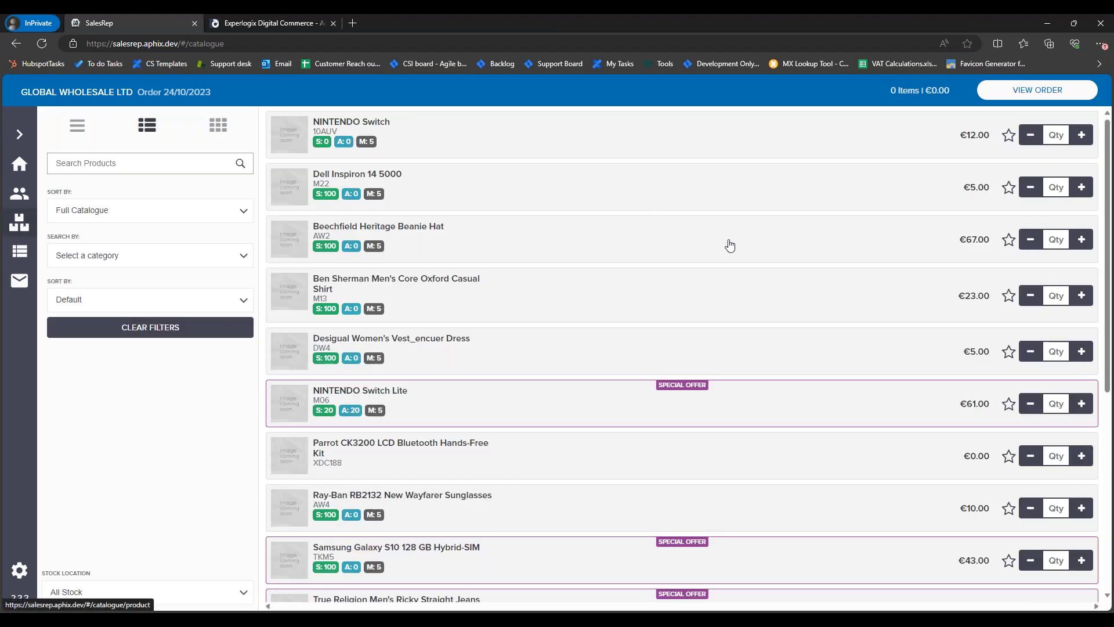
left_click(1081, 134)
left_click(1081, 187)
left_click(1081, 239)
left_click(1081, 295)
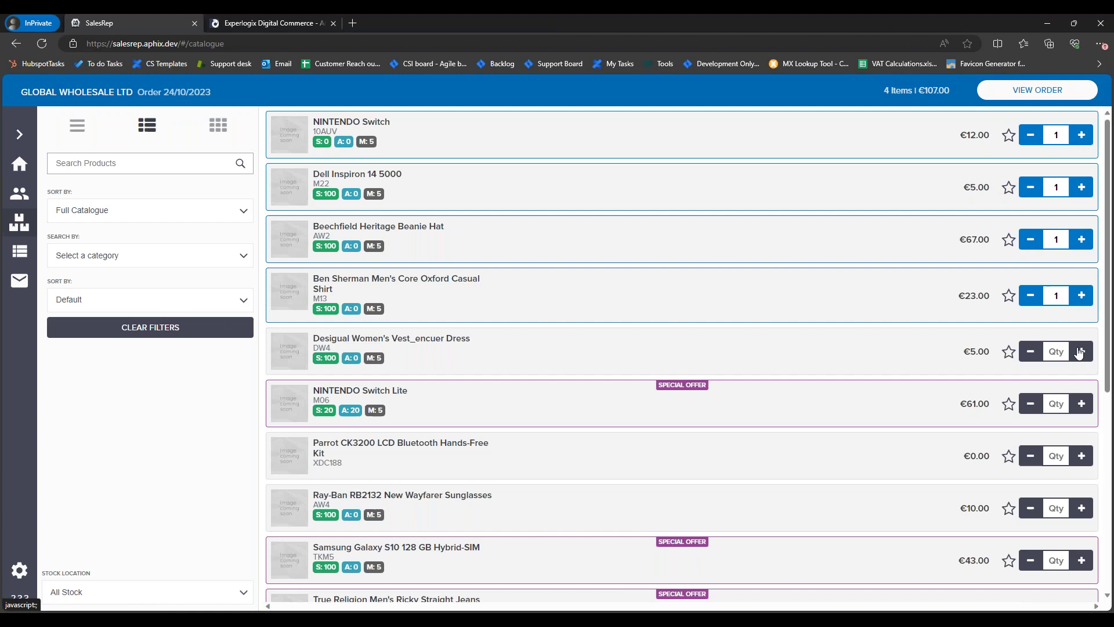
left_click(1081, 351)
left_click(1081, 403)
left_click(1082, 455)
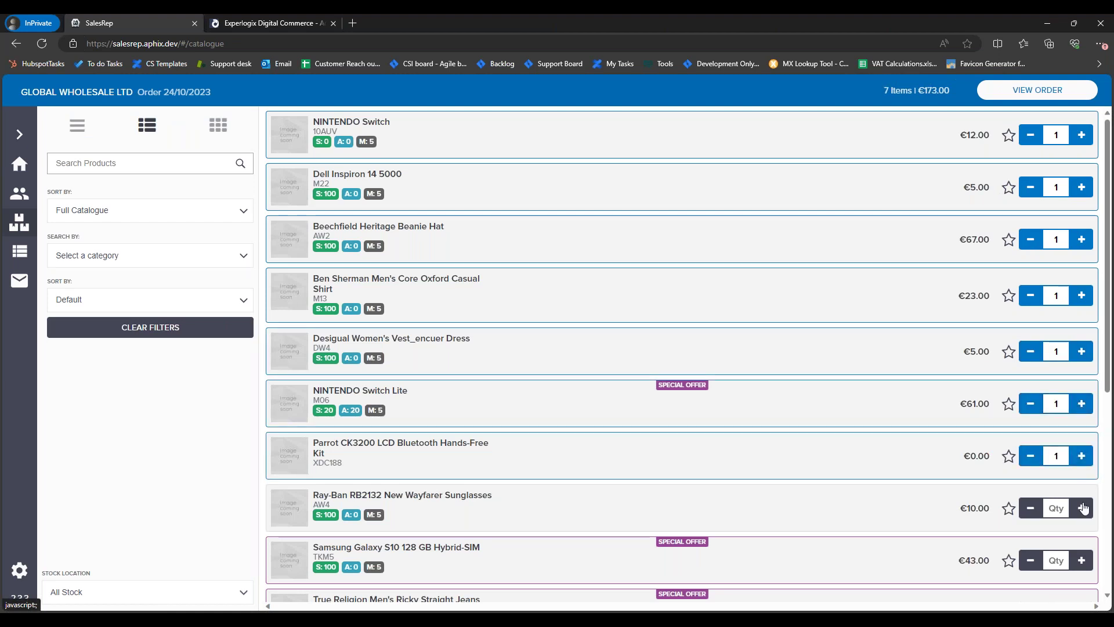
left_click(1082, 508)
left_click(1081, 560)
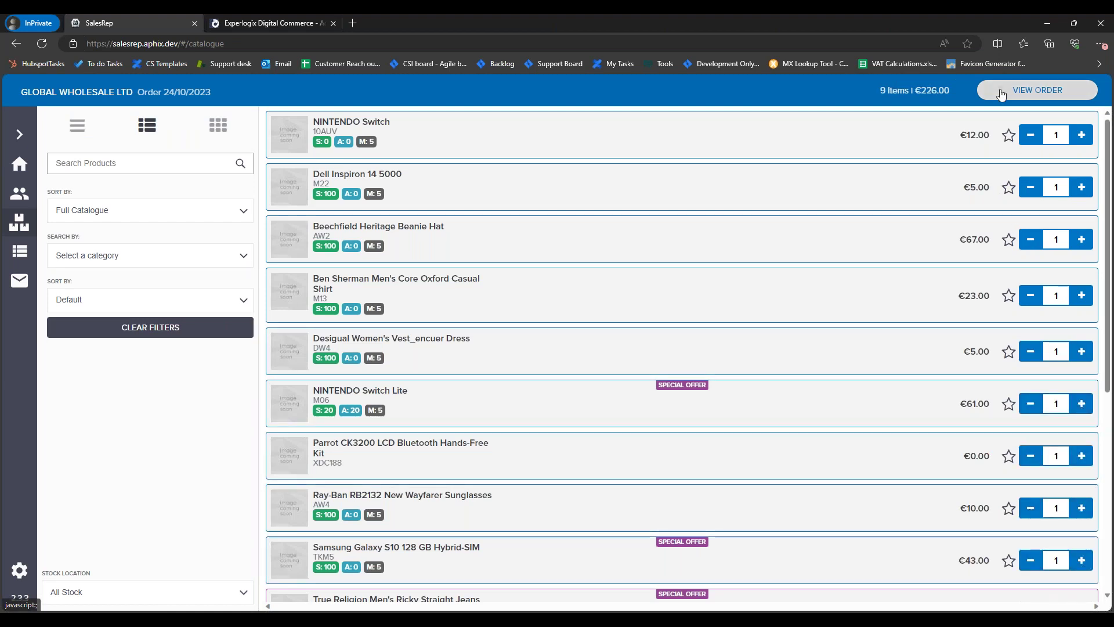
left_click(1037, 90)
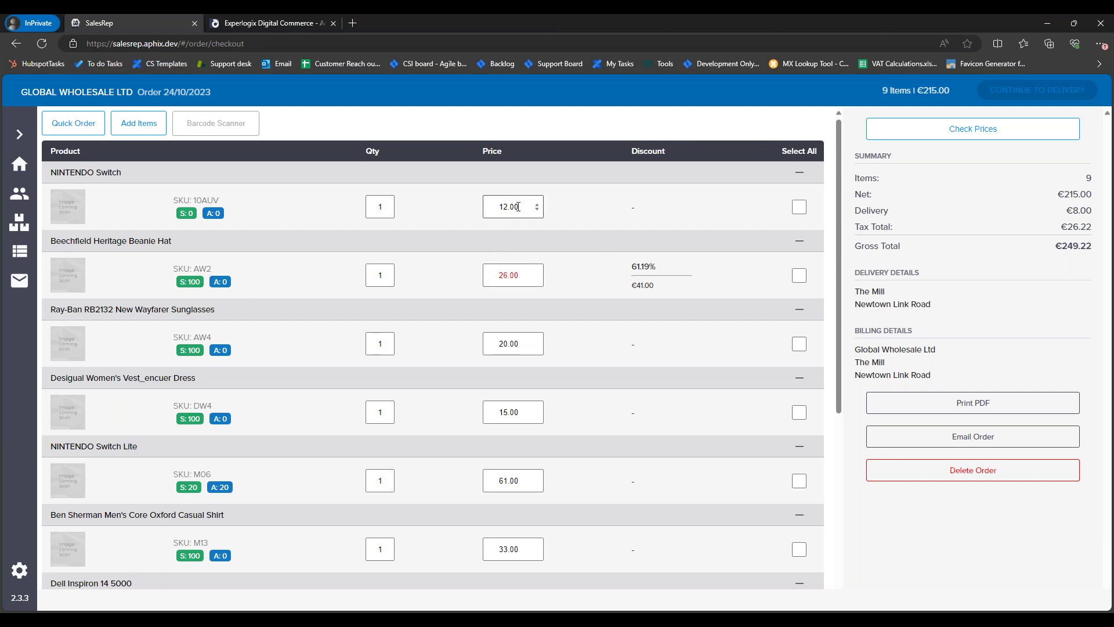
Step: Check the minimum prices on the NINTENDO Switch and Beanie Hat lines, leaving 12.00 and 26.00
left_click_drag(525, 207, 514, 207)
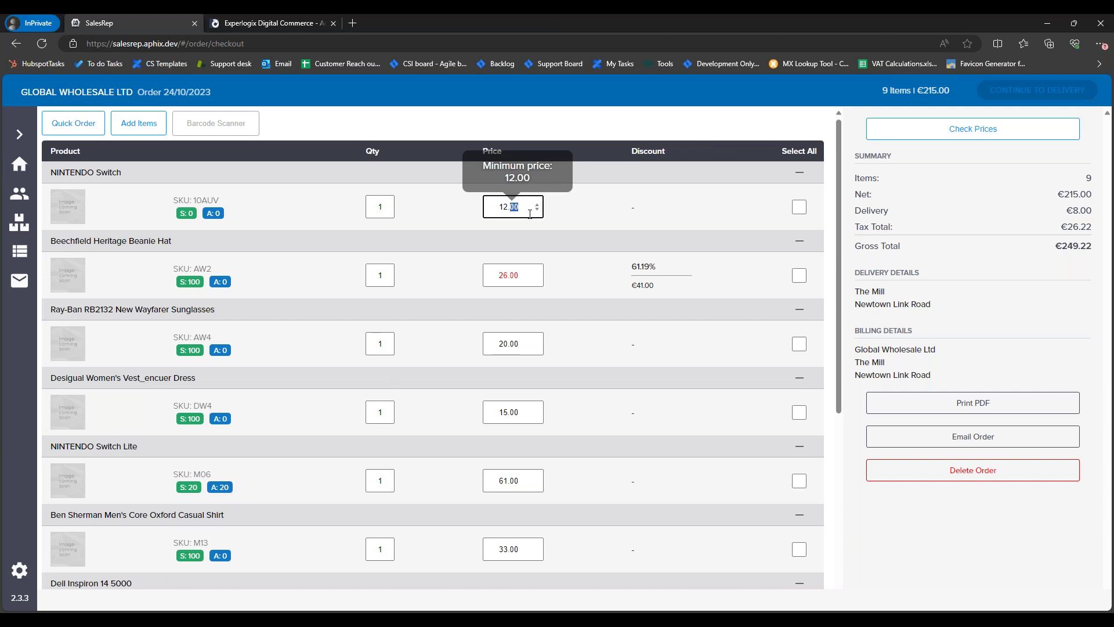
left_click(545, 297)
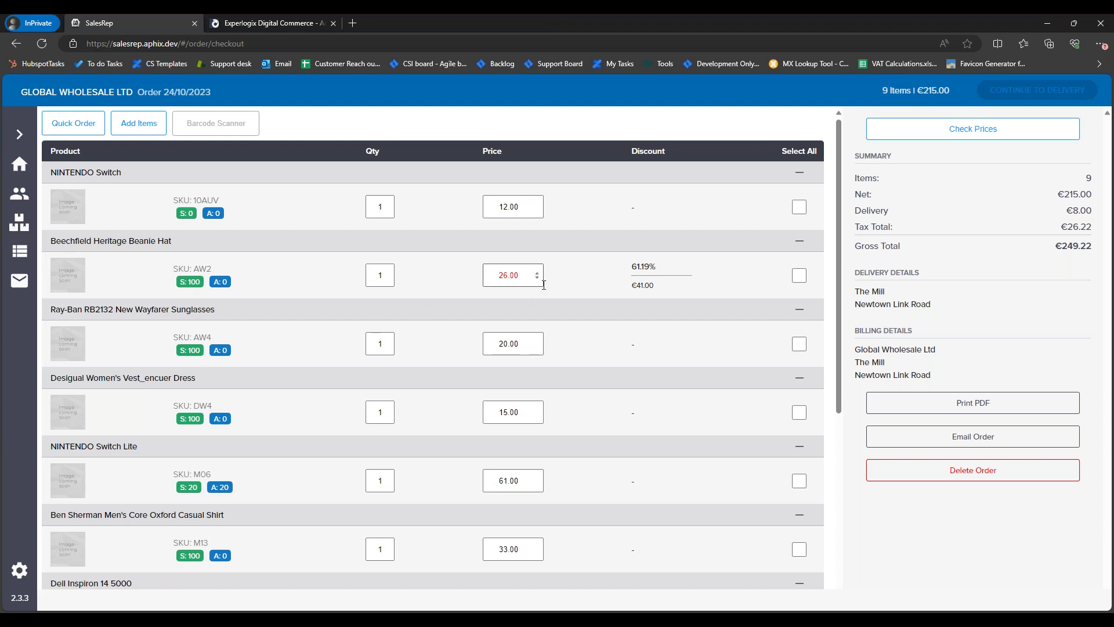
left_click(514, 283)
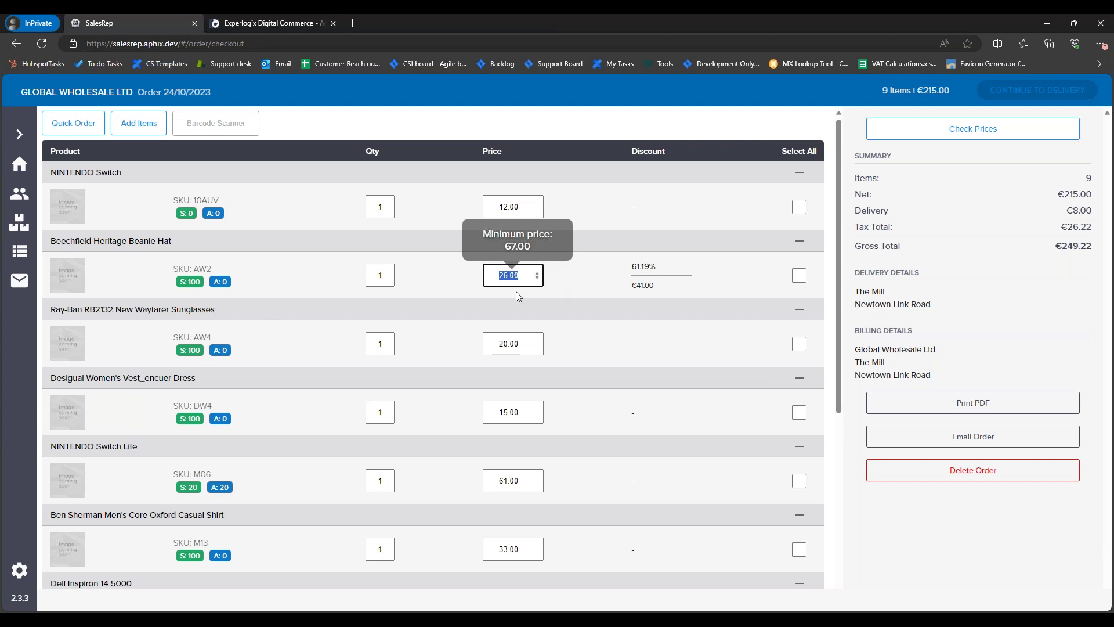
left_click(565, 288)
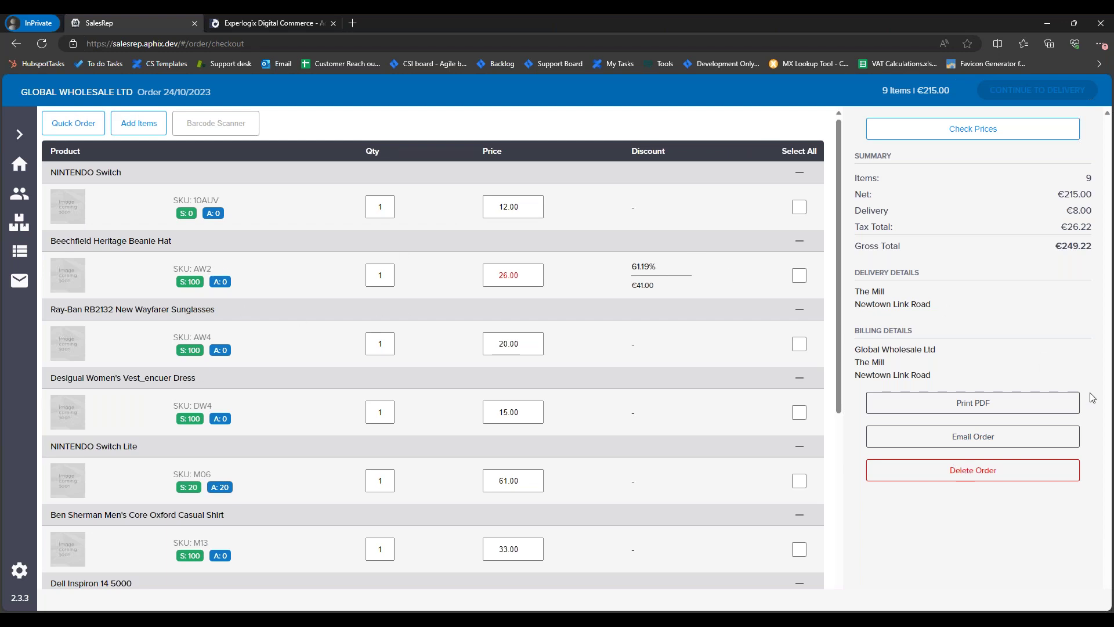
Step: Delete the whole order, confirm it, and return to the customer accounts list
left_click(1021, 476)
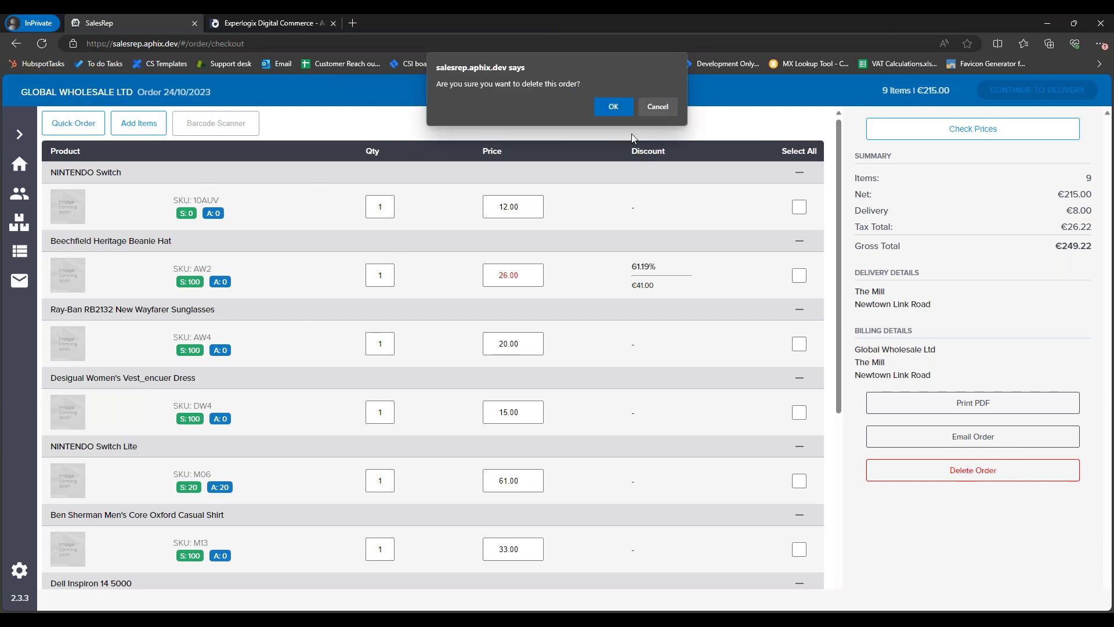
left_click(612, 106)
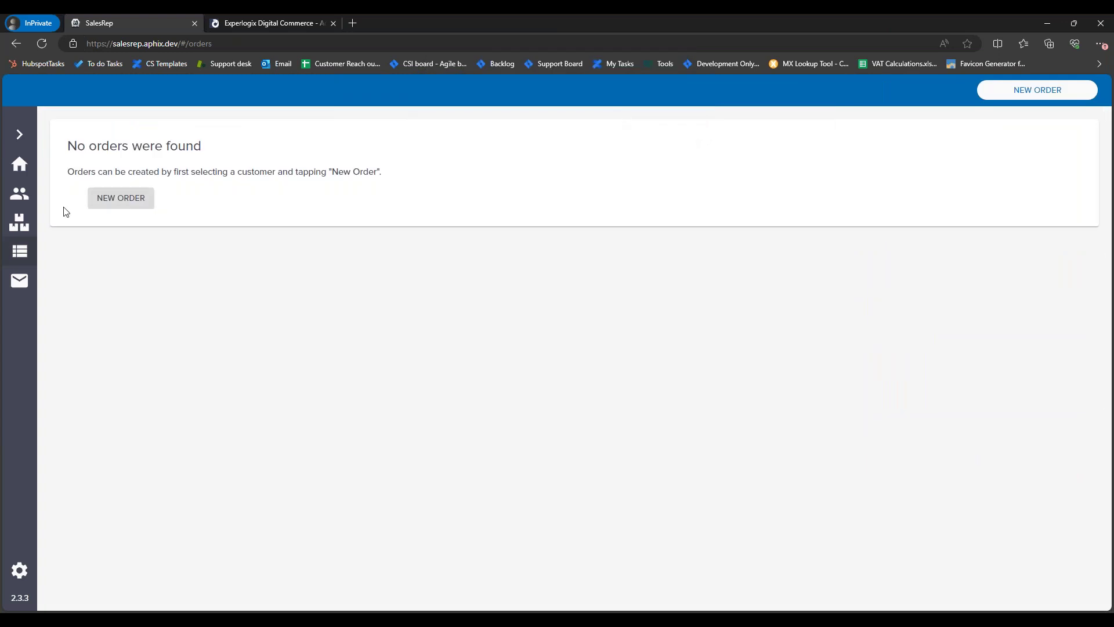
left_click(19, 197)
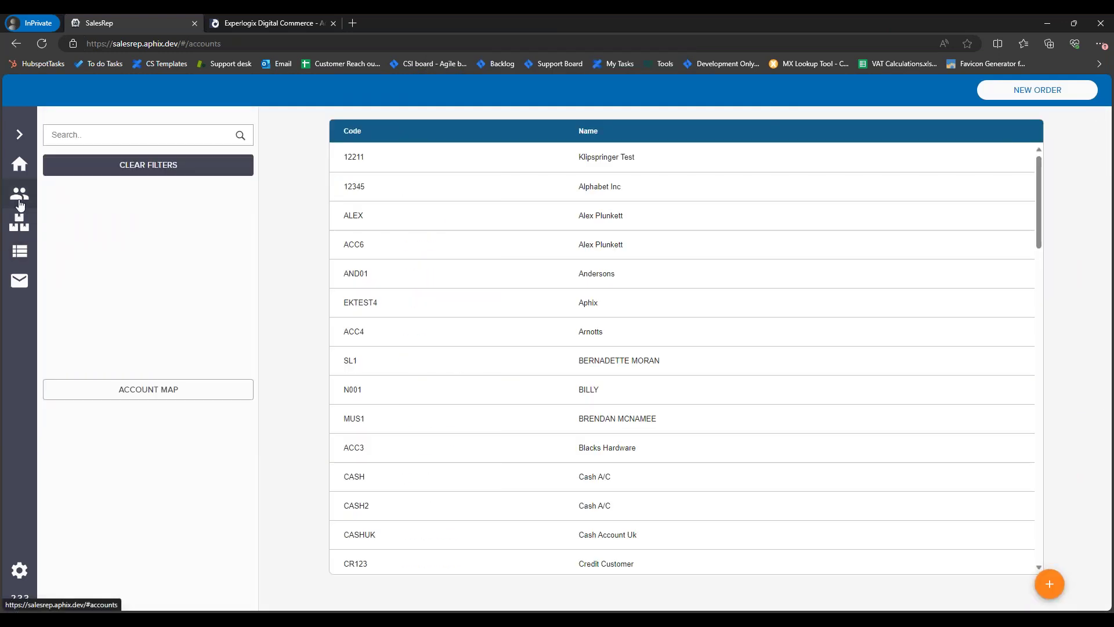
left_click(20, 223)
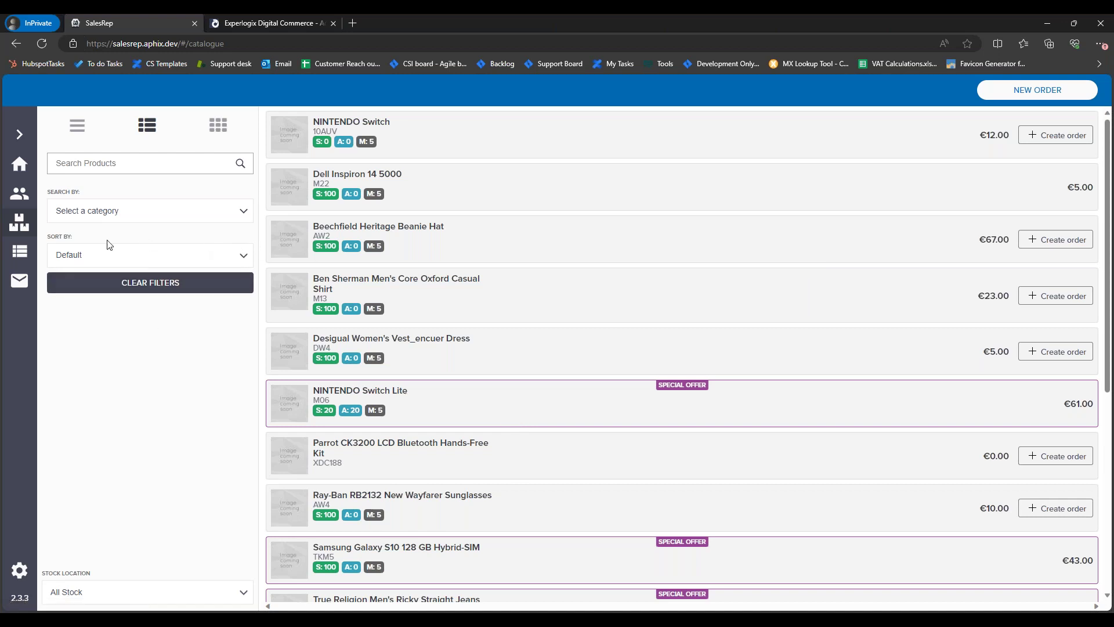
left_click(20, 193)
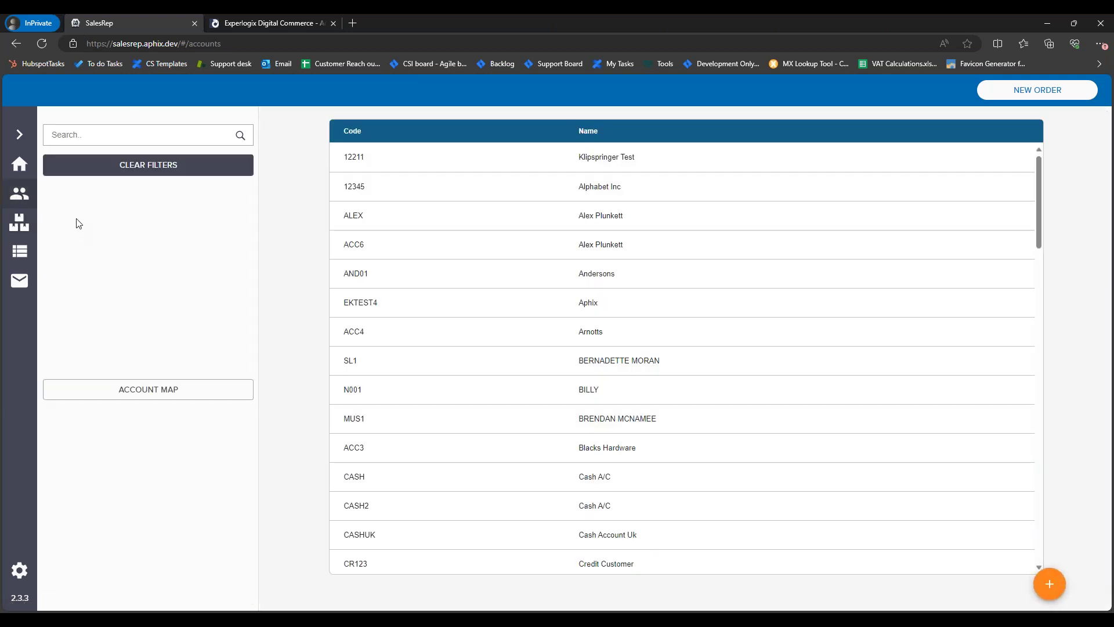
scroll(661, 306, "down", 8)
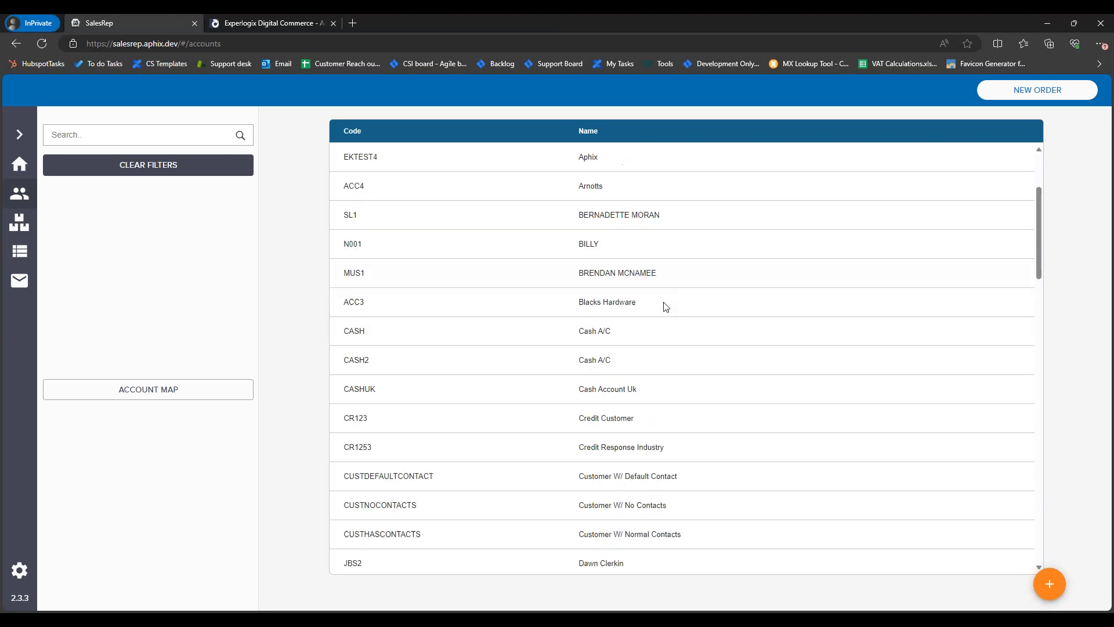
scroll(638, 343, "down", 10)
scroll(655, 344, "up", 5)
scroll(655, 344, "up", 12)
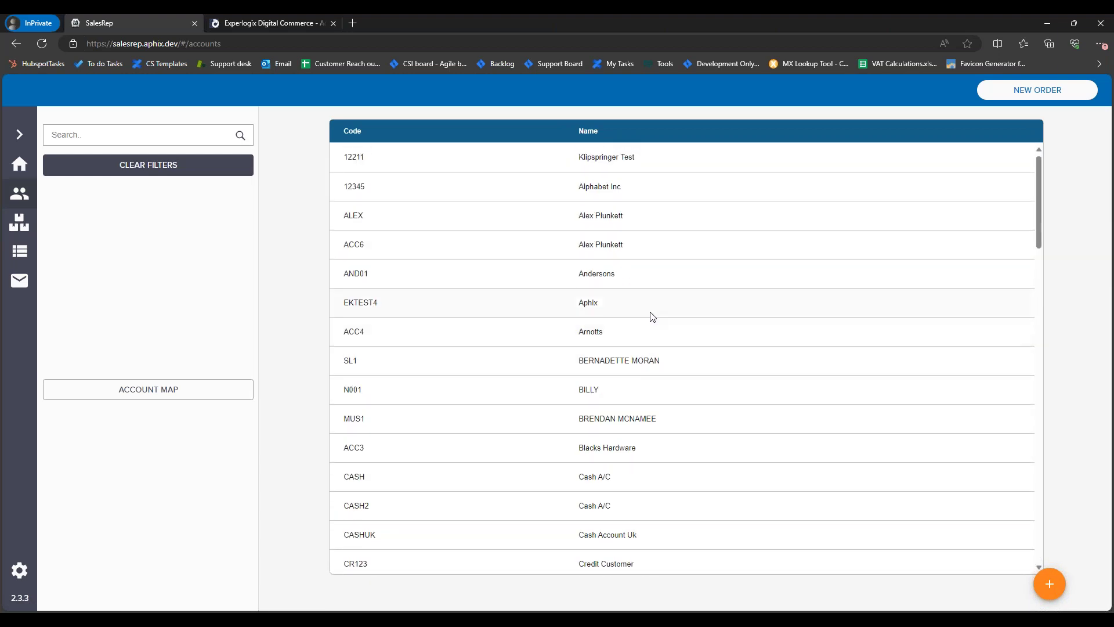
scroll(659, 316, "down", 8)
scroll(664, 319, "down", 10)
scroll(667, 320, "up", 14)
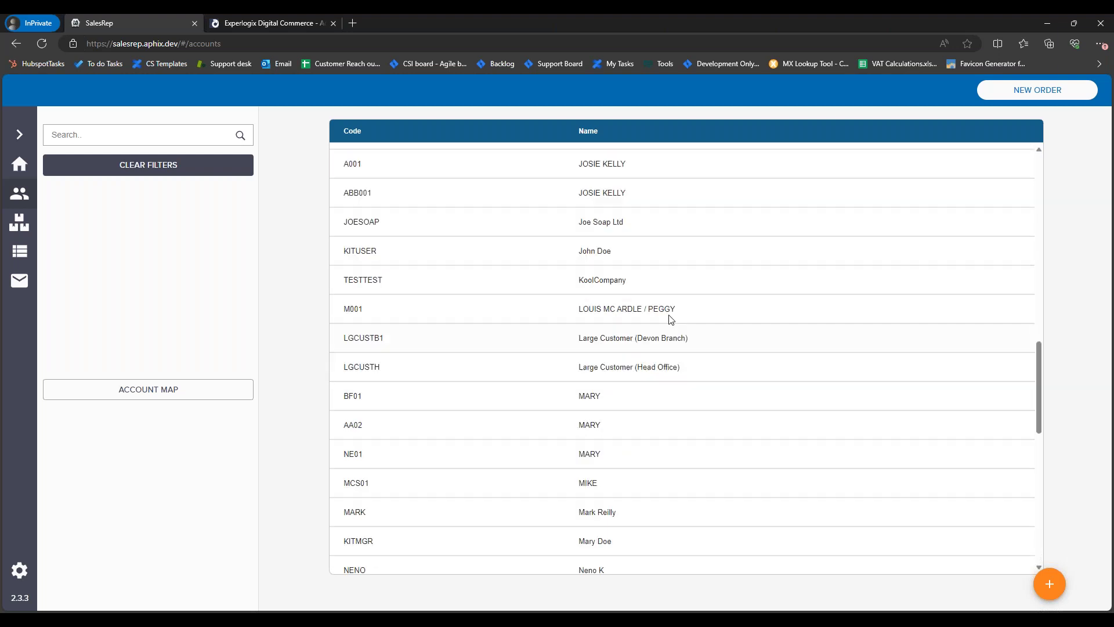
scroll(668, 321, "up", 5)
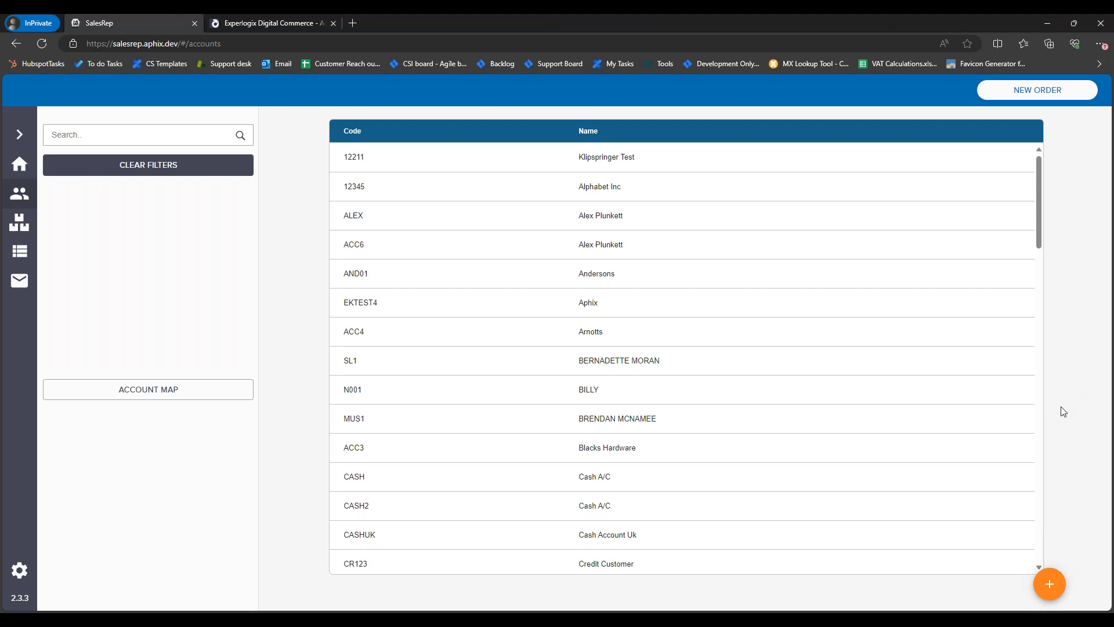
Step: Download the latest customers, contacts, products and preferences in settings, then switch to the admin tab
left_click(19, 571)
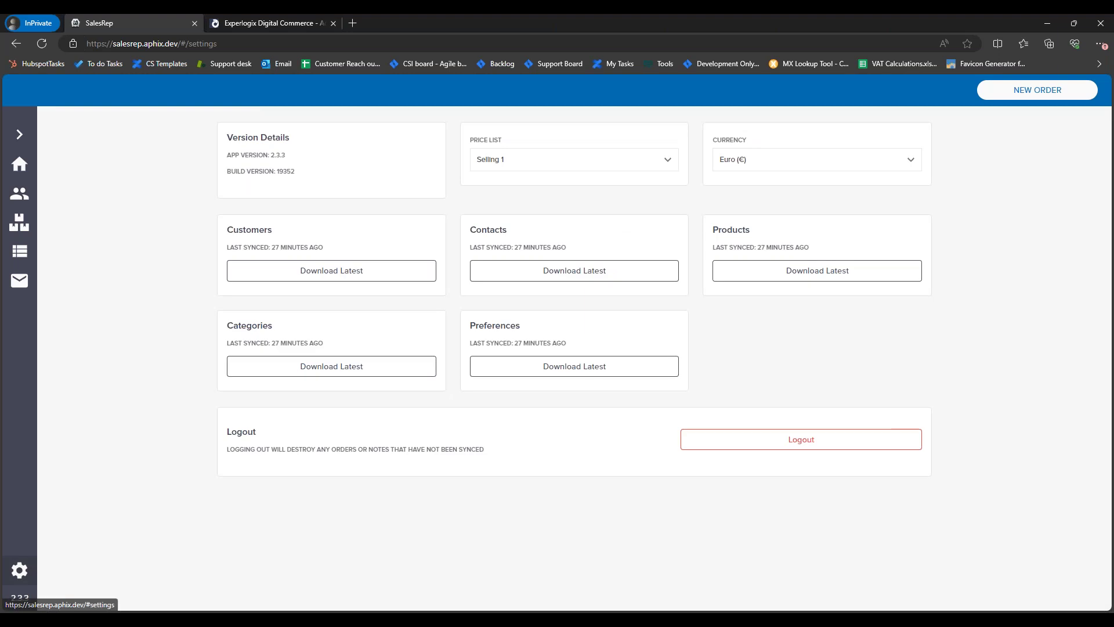
left_click(356, 282)
left_click(567, 277)
left_click(763, 278)
left_click(579, 372)
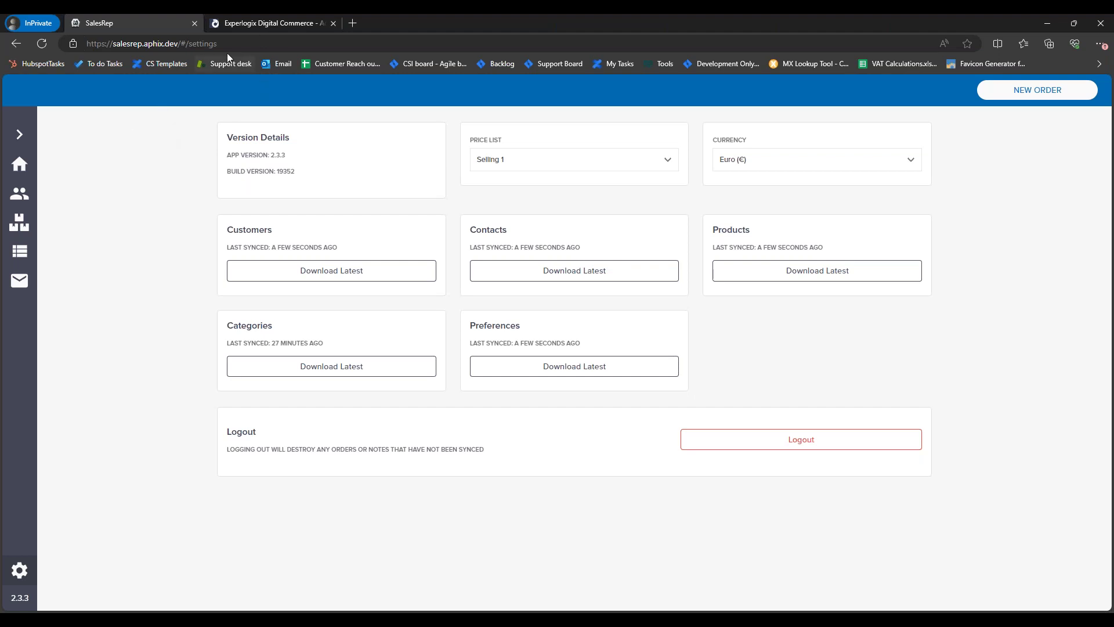
left_click(262, 23)
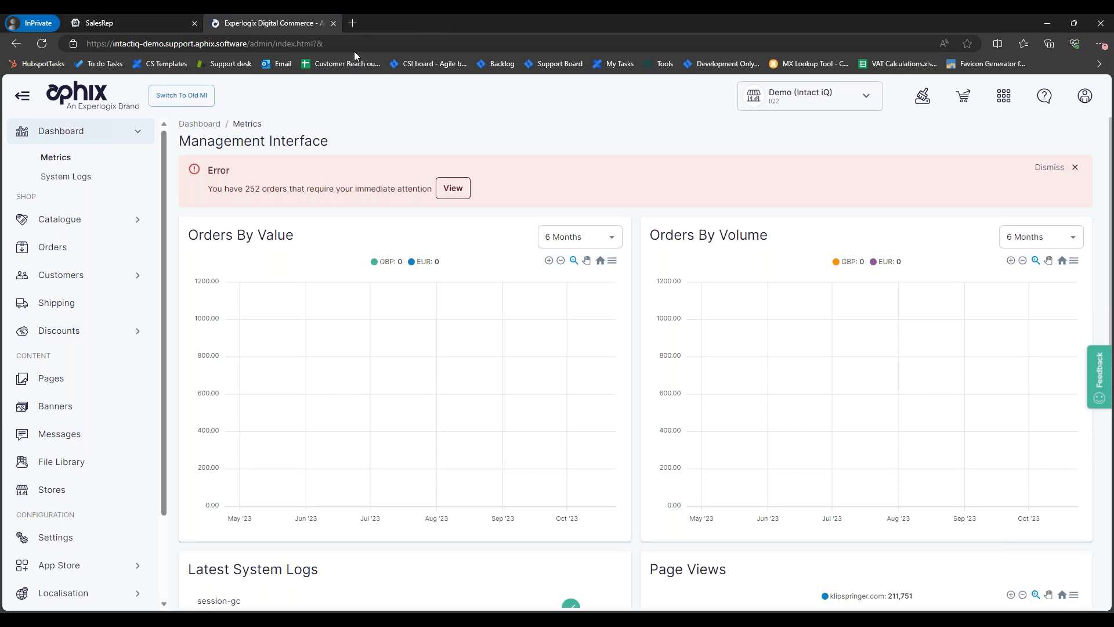
Step: Open Customers > Web Logins in the admin and search for 'demo'
right_click(315, 28)
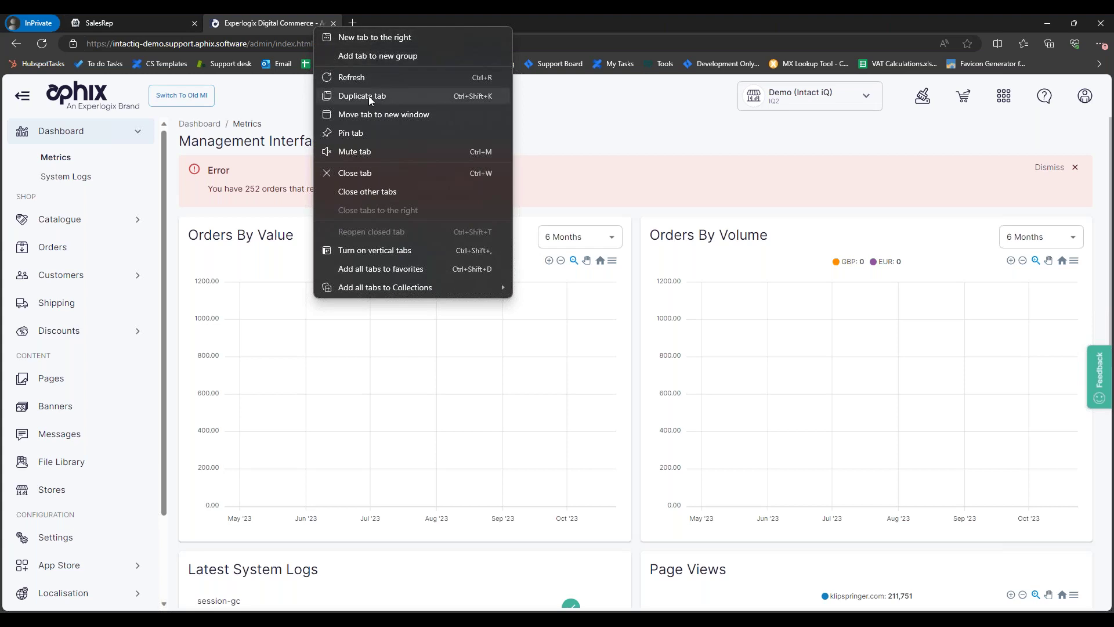
left_click(72, 274)
left_click(87, 281)
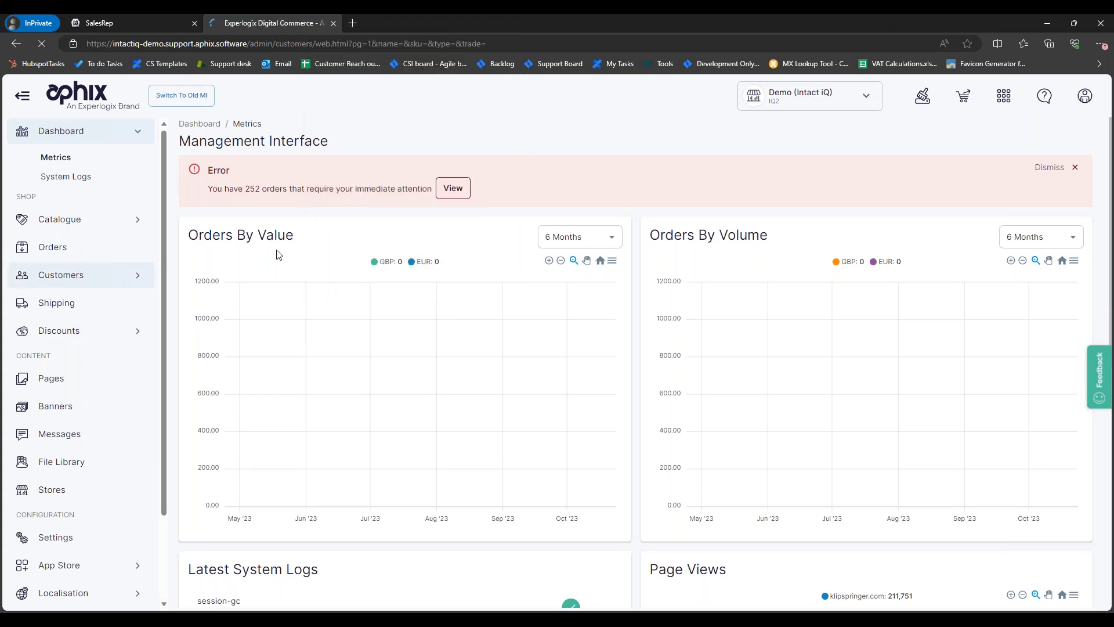
left_click(886, 184)
type("dem")
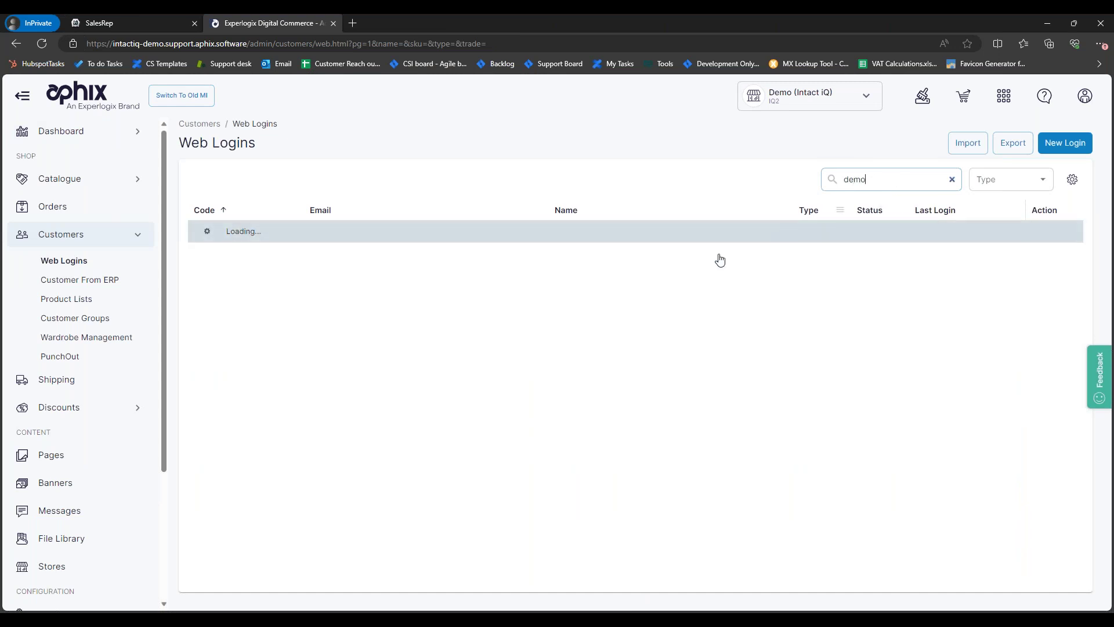
type("o")
Step: Impersonate the DEMO1 customer in the webshop and dismiss the newsletter popup
double_click(360, 277)
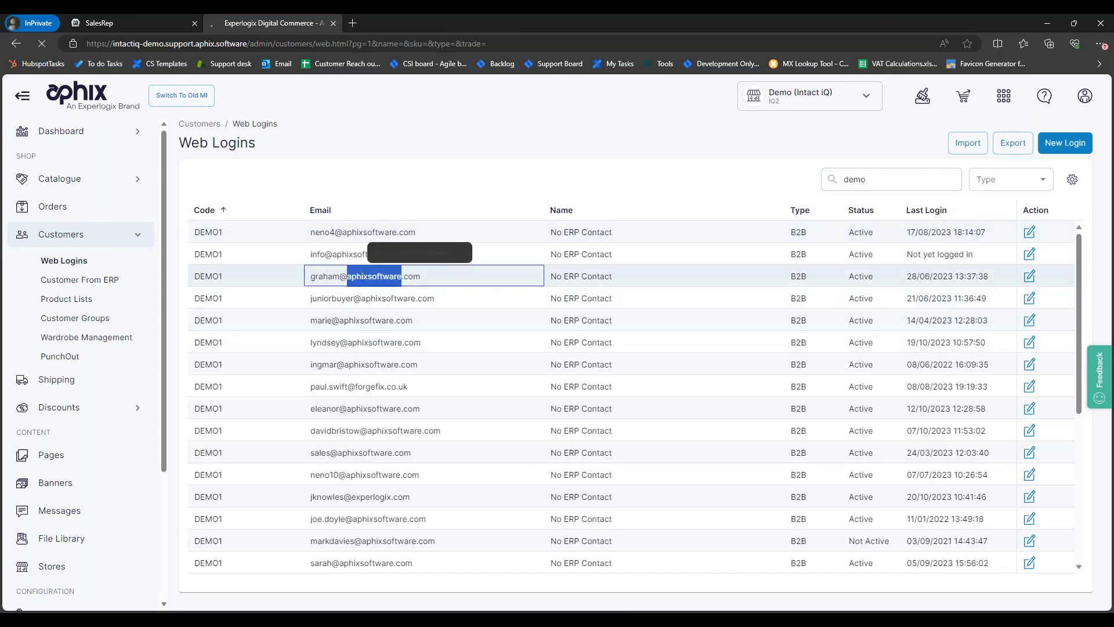
left_click(229, 177)
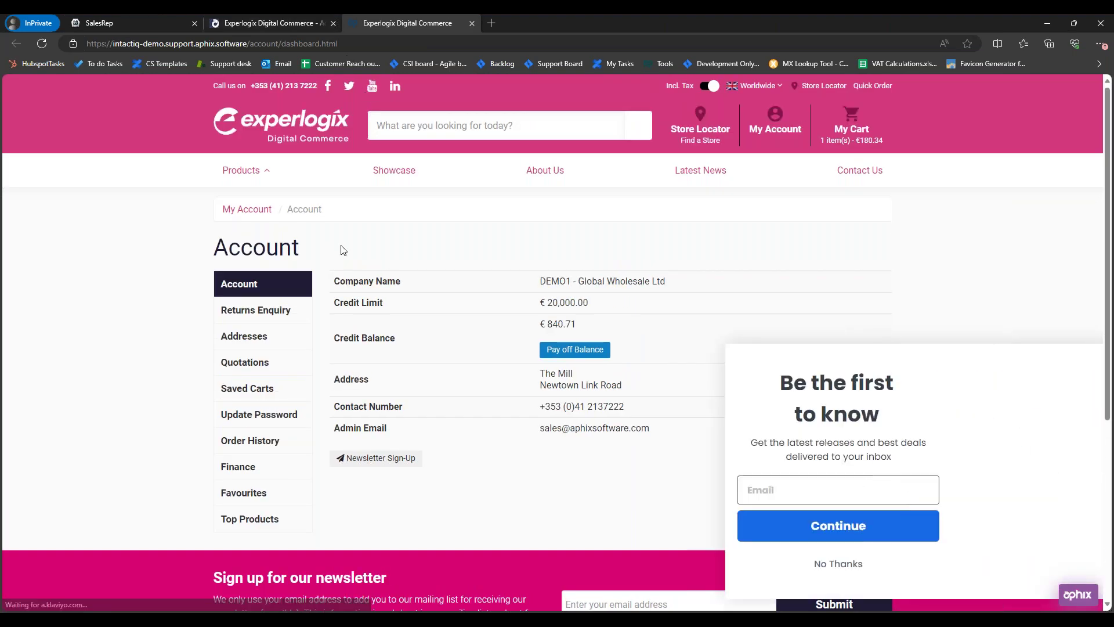
left_click(1076, 360)
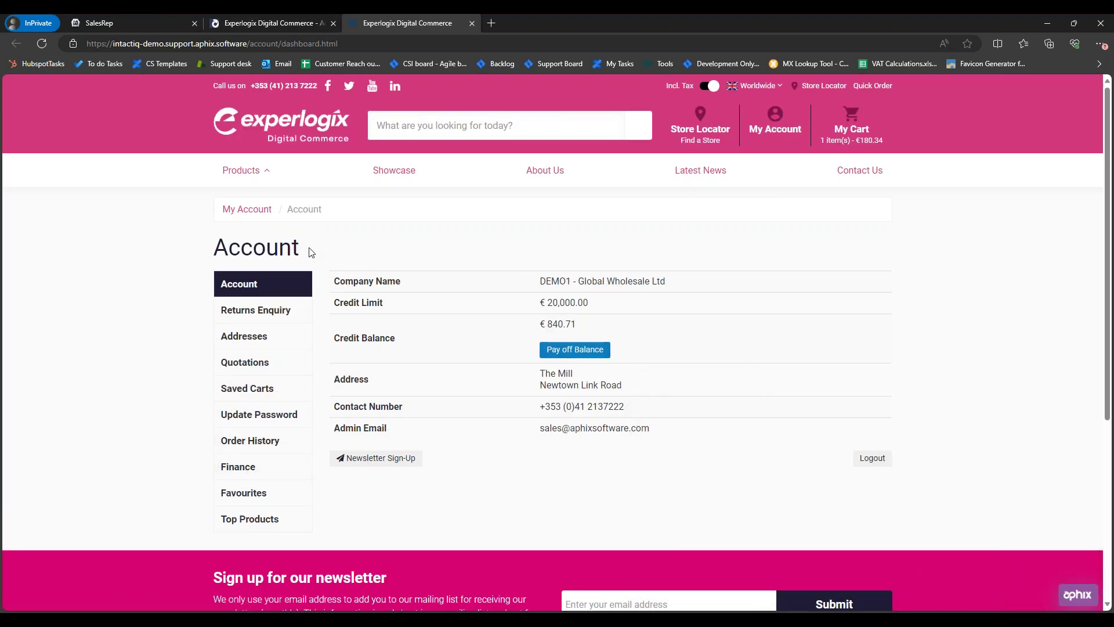
Step: Browse Products > Computing to the Laptops category
left_click(258, 170)
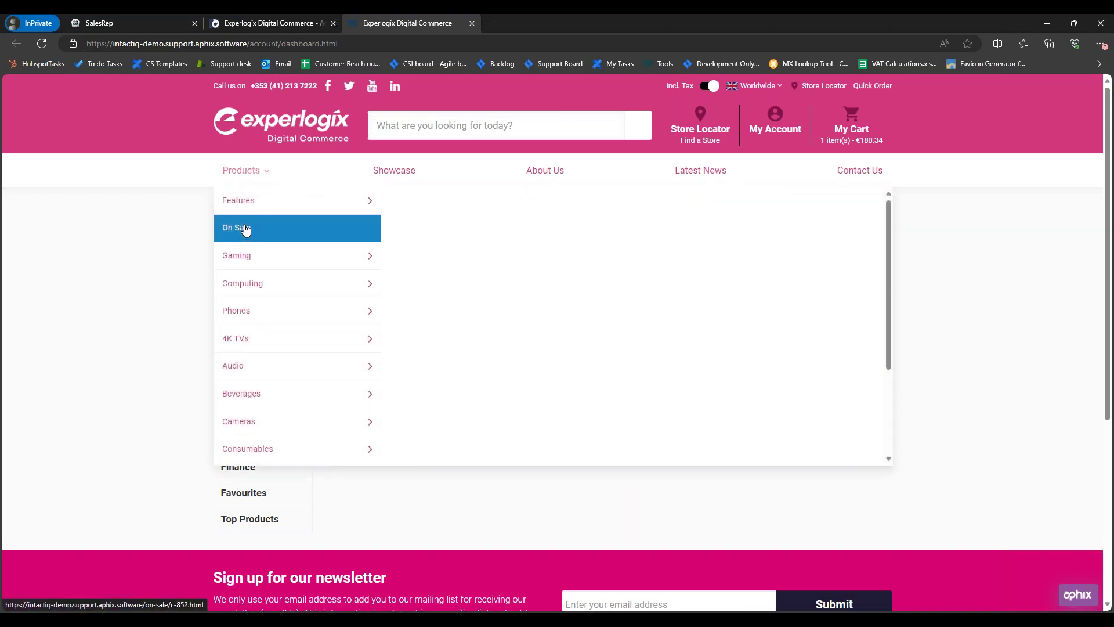
mouse_move(331, 285)
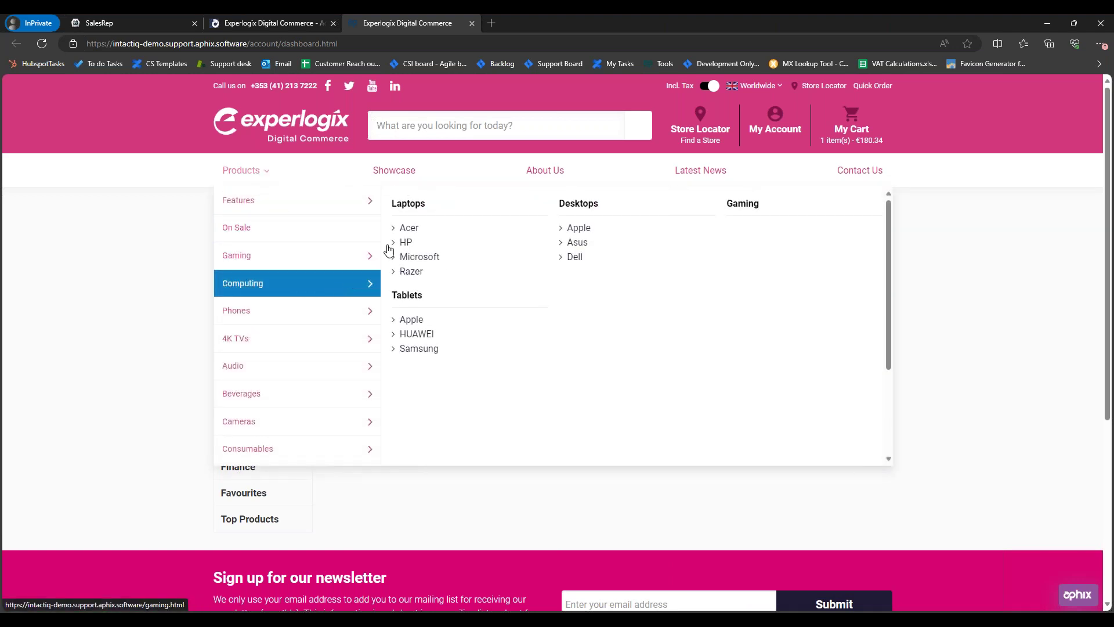
left_click(407, 209)
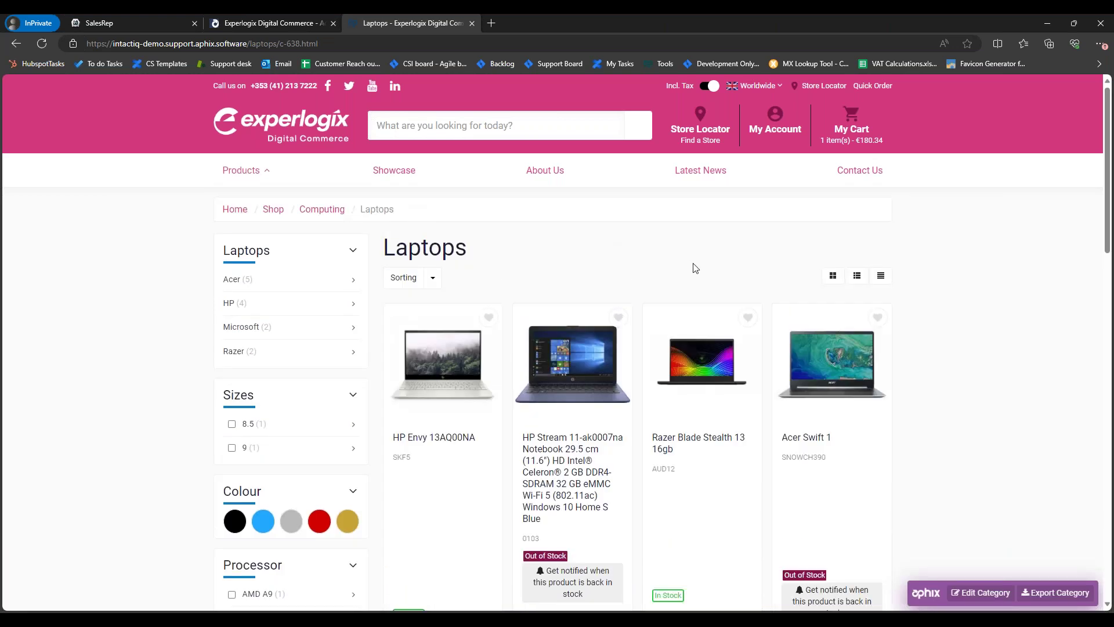
Step: Reload the Laptops list, look at the HP Chromebook 14 page, then return to the list
scroll(696, 268, "down", 2)
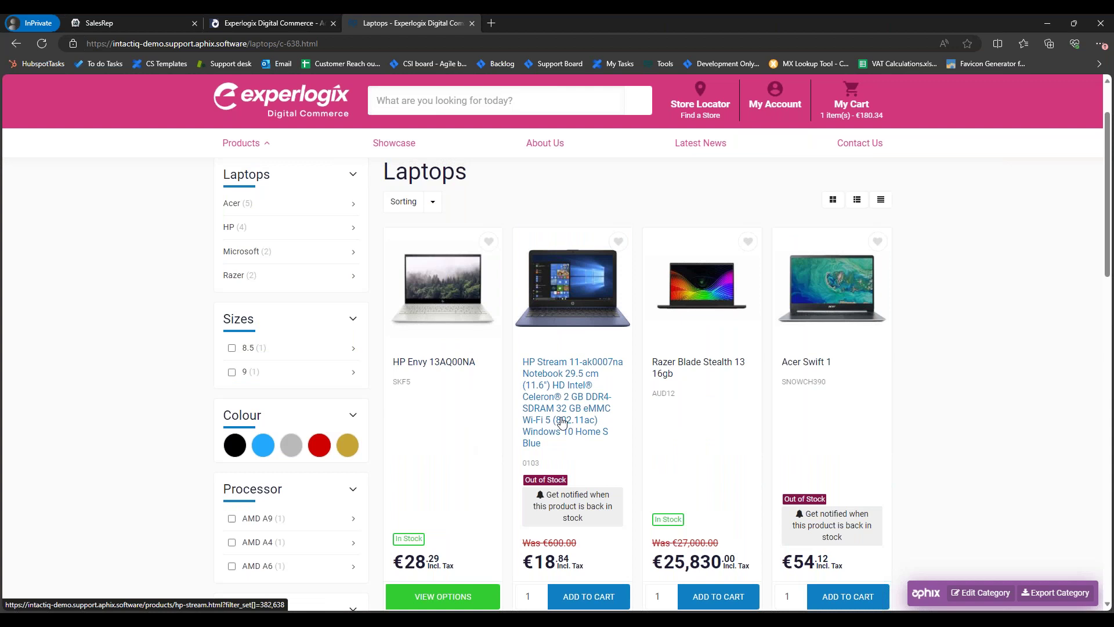
scroll(573, 407, "down", 8)
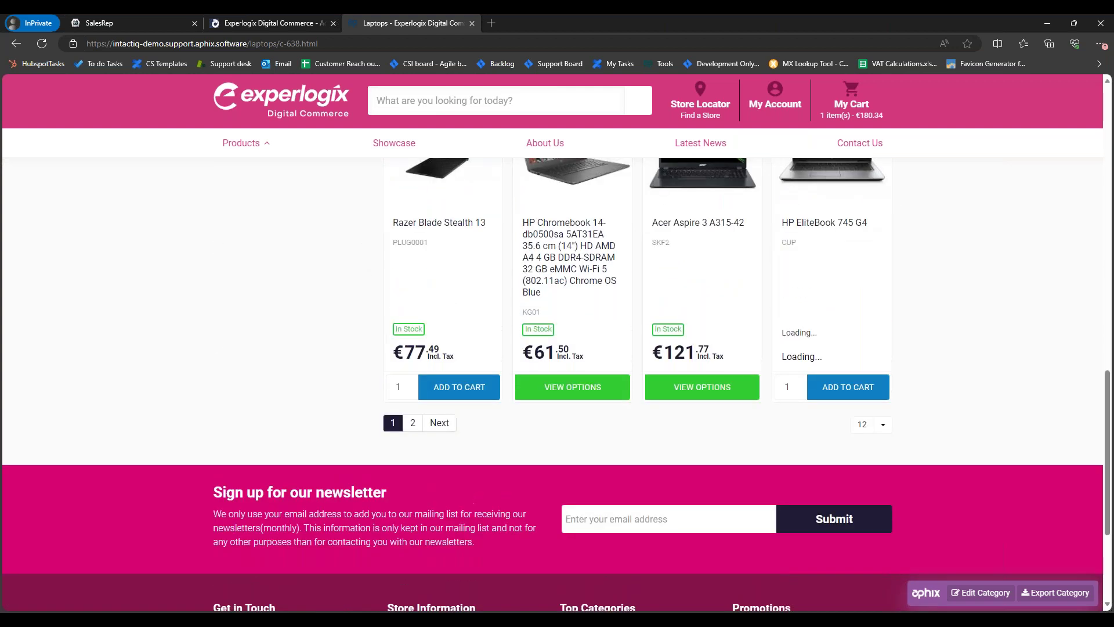
key("F5")
left_click(574, 448)
scroll(651, 374, "down", 3)
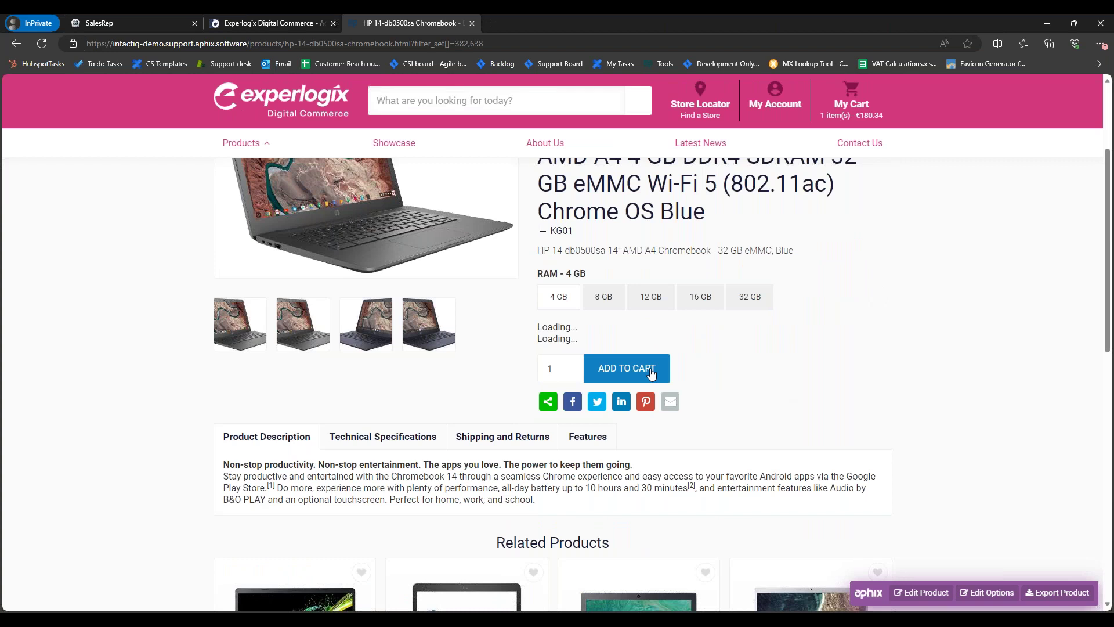
left_click(16, 44)
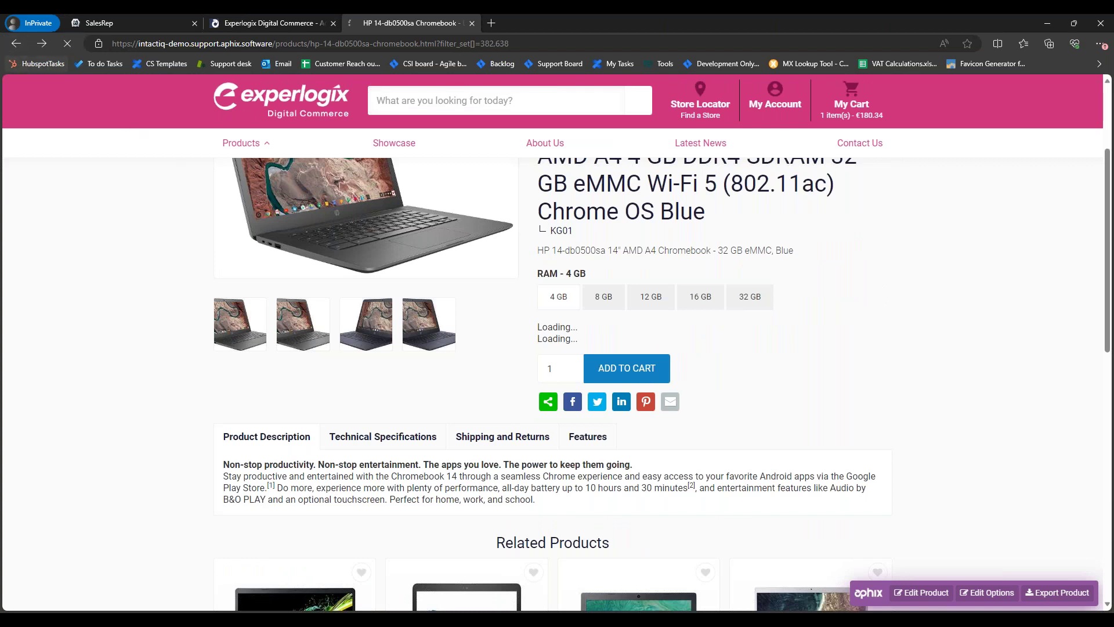
scroll(482, 358, "up", 10)
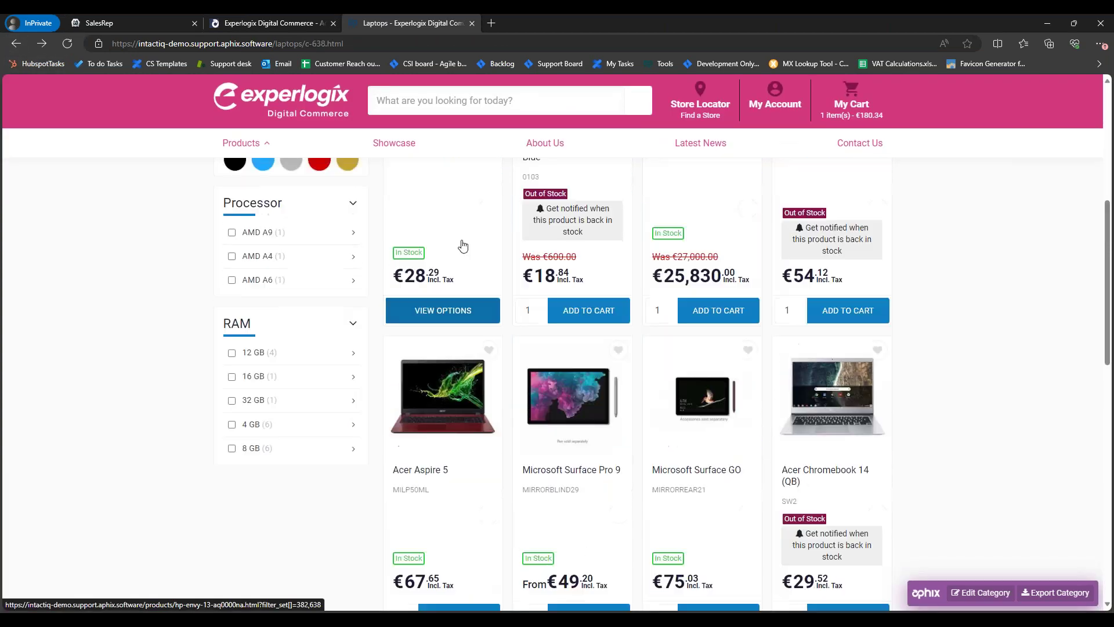
Step: On the HP Envy 13AQ00NA page, try the Black, Gray and Gold colours and the AMD A4 processor
left_click(447, 315)
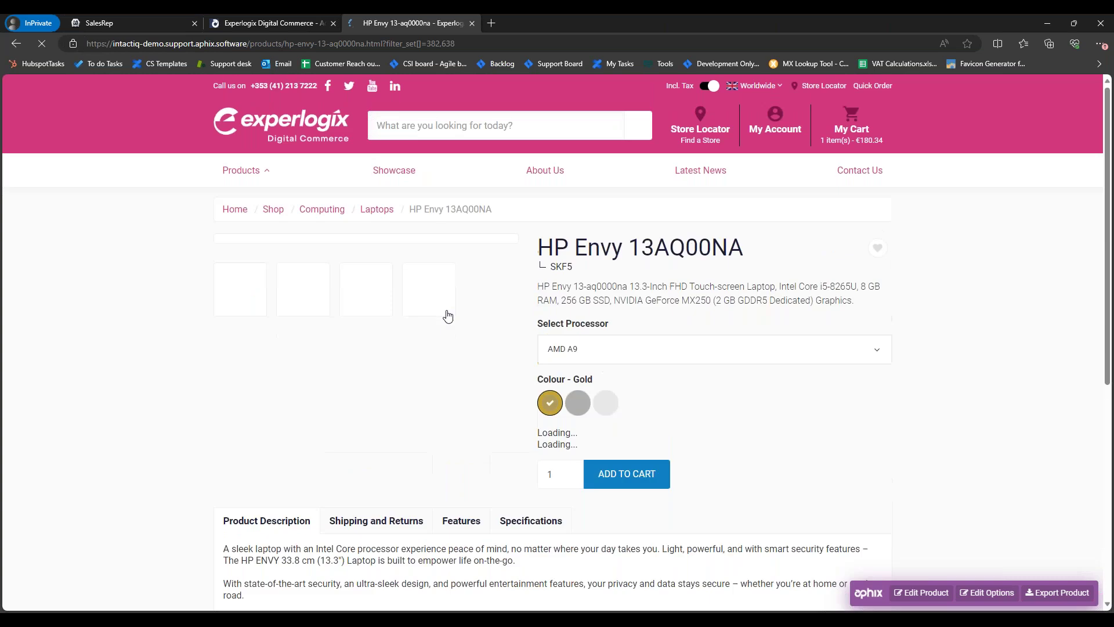
left_click(580, 406)
left_click(613, 411)
left_click(552, 404)
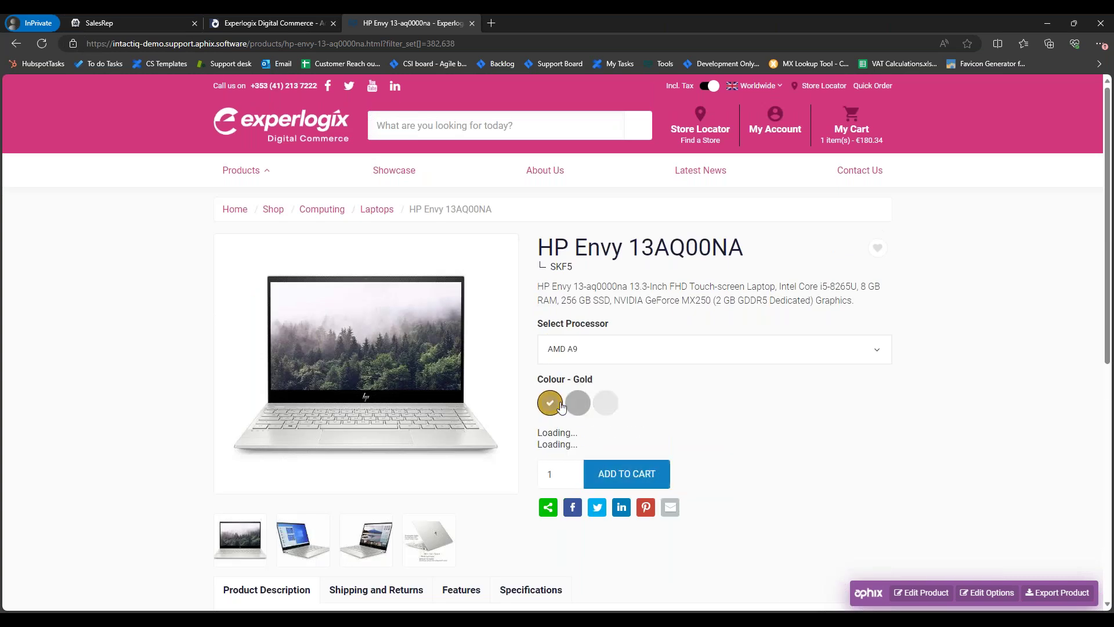
left_click(587, 359)
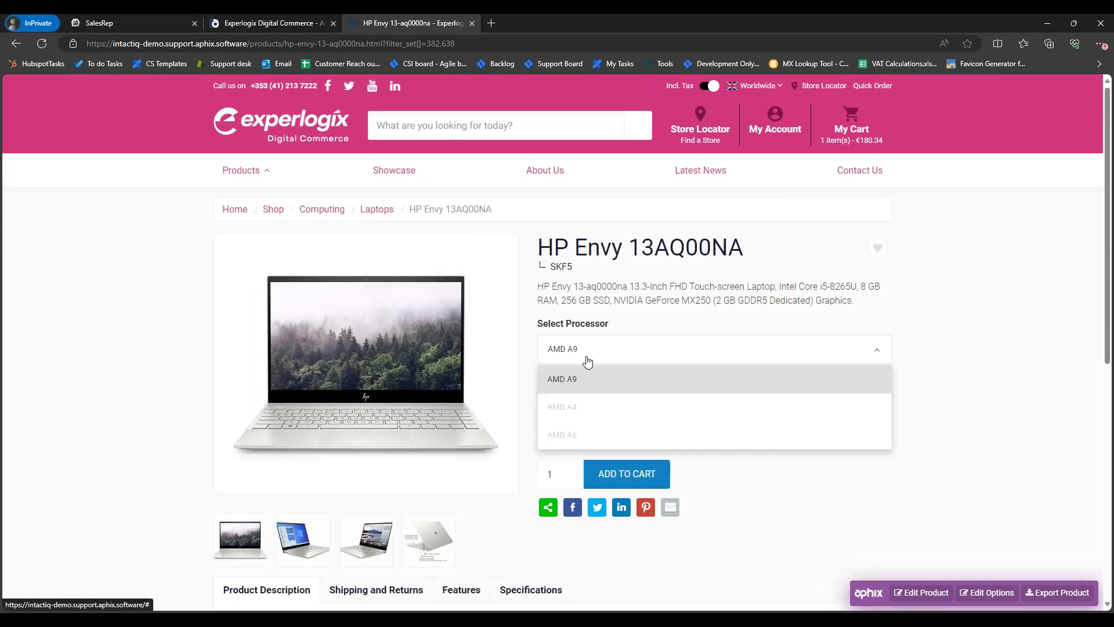
left_click(587, 406)
left_click(572, 356)
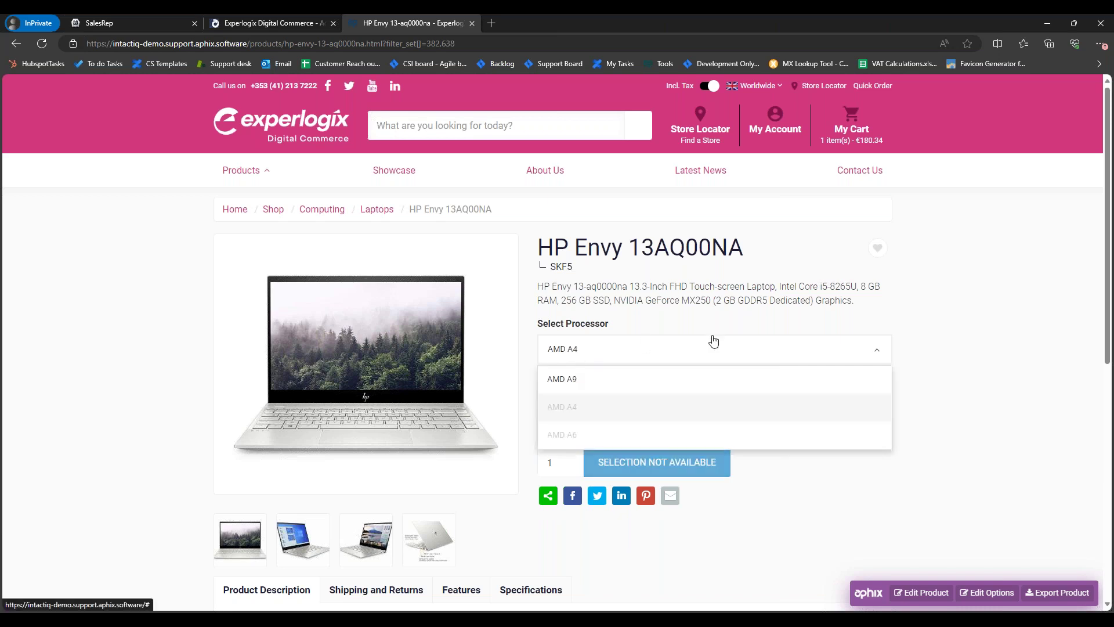
left_click(910, 271)
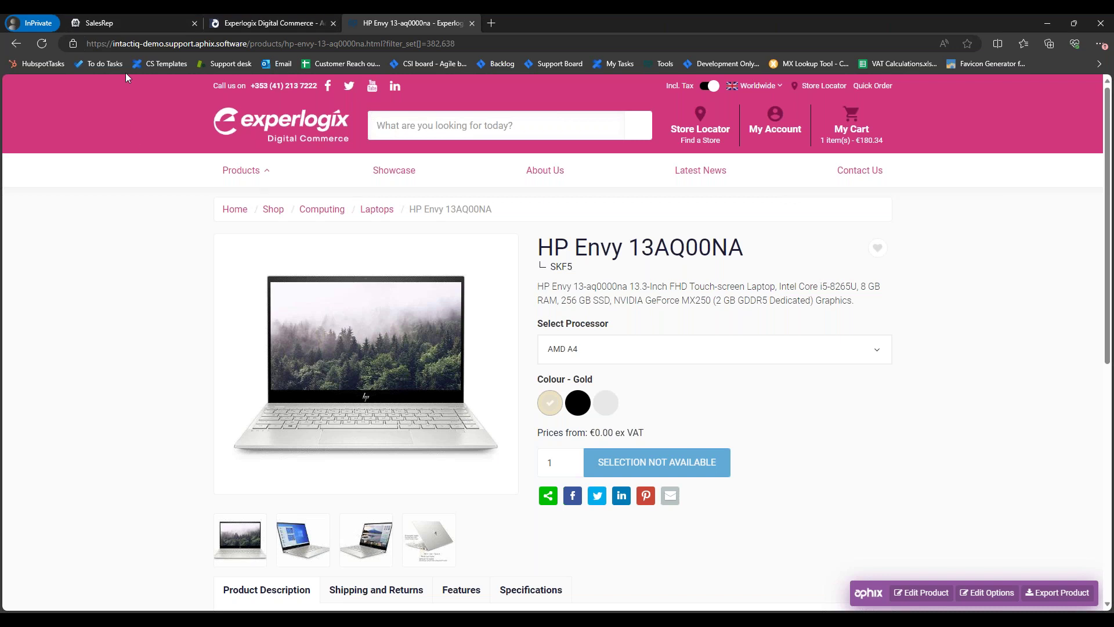
Step: Glance at the SalesRep and admin customer tabs, then return to the HP Envy page
left_click(138, 21)
left_click(266, 24)
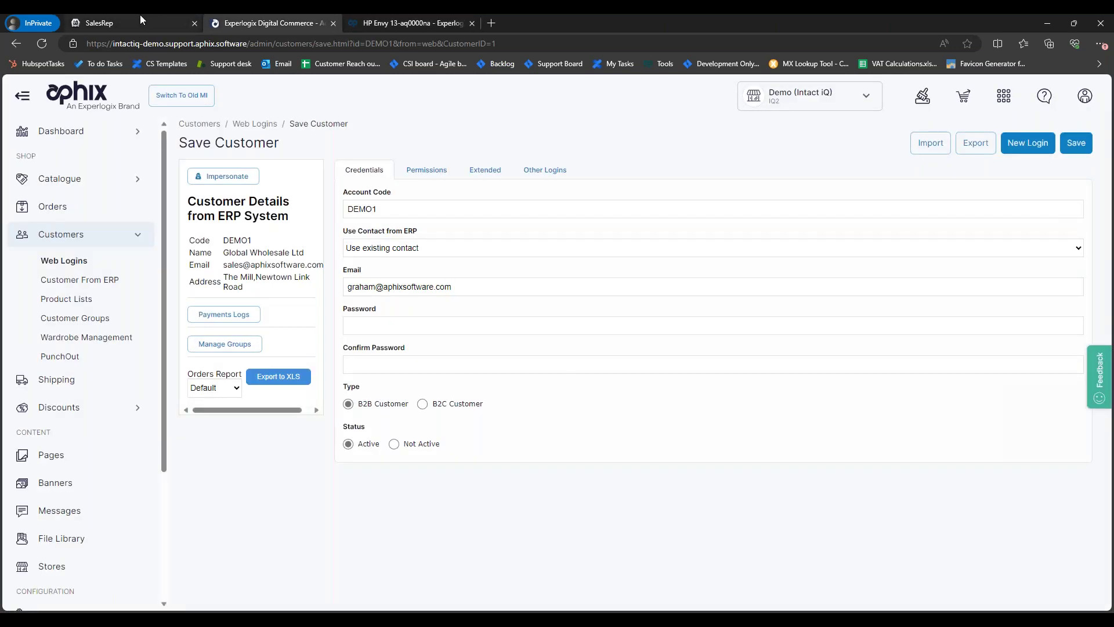
left_click(140, 21)
left_click(415, 25)
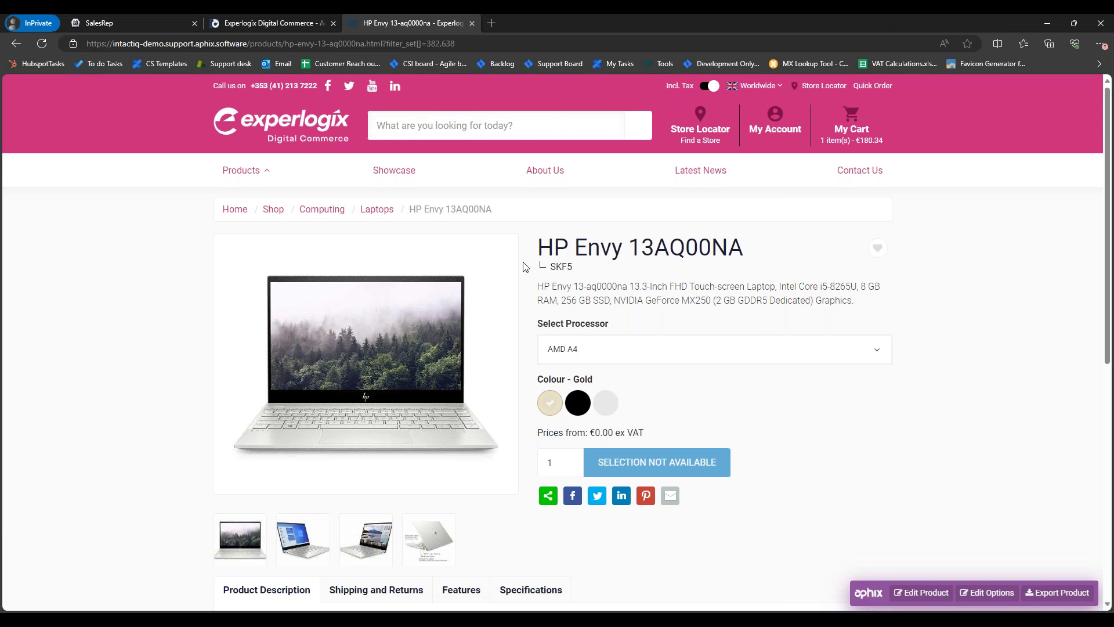
Step: Recheck the AMD A4 processor with Black and Gold colours, then go back to the shop home page
left_click(586, 352)
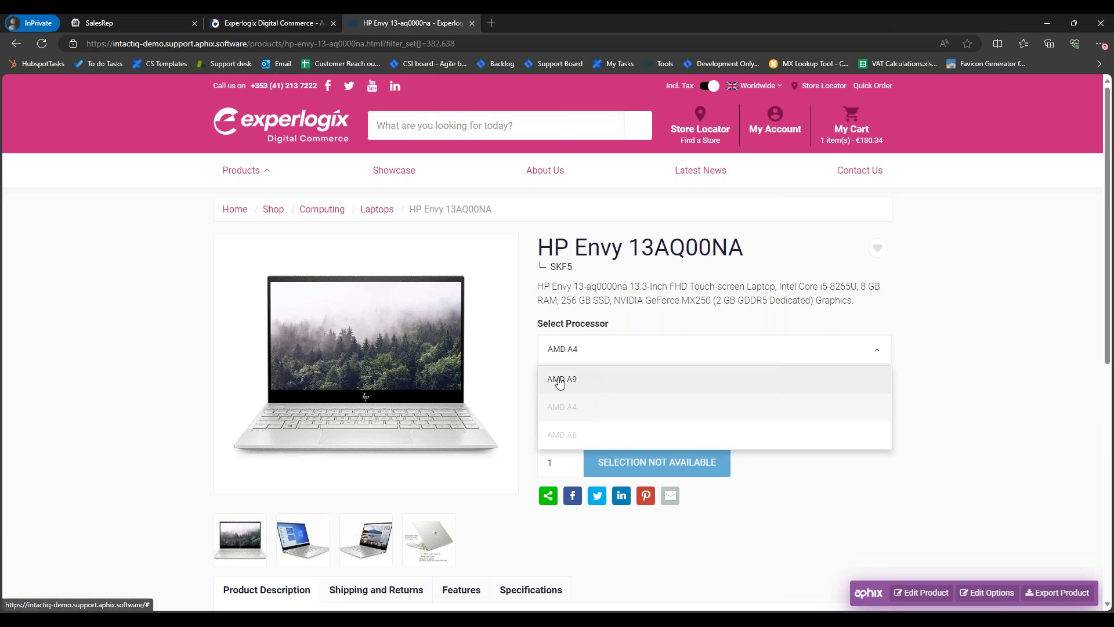
left_click(528, 388)
left_click(579, 404)
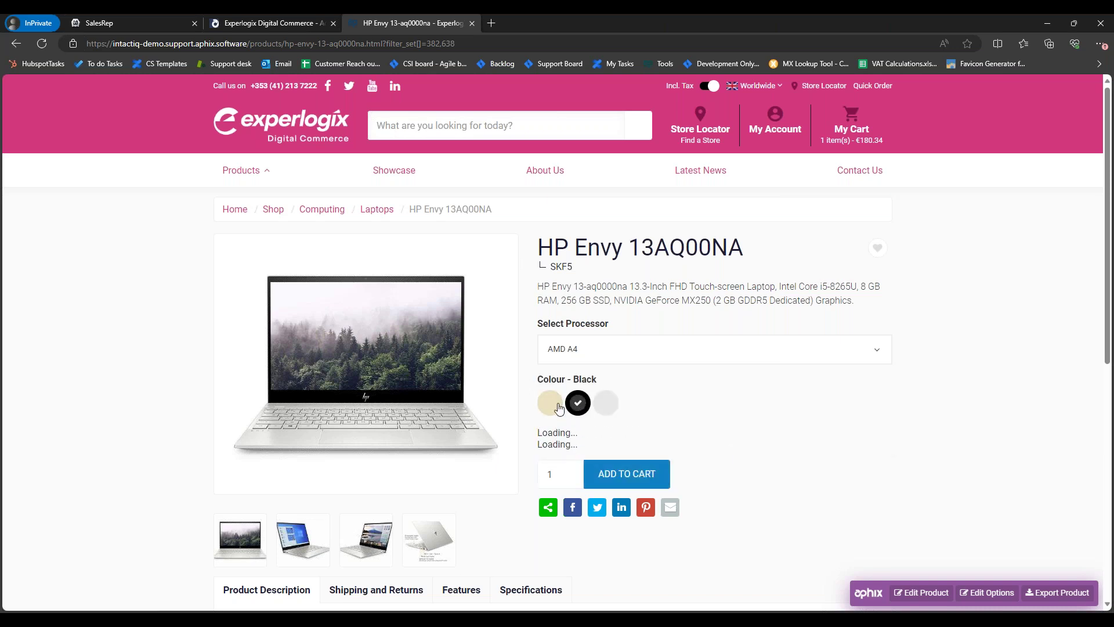
left_click(559, 408)
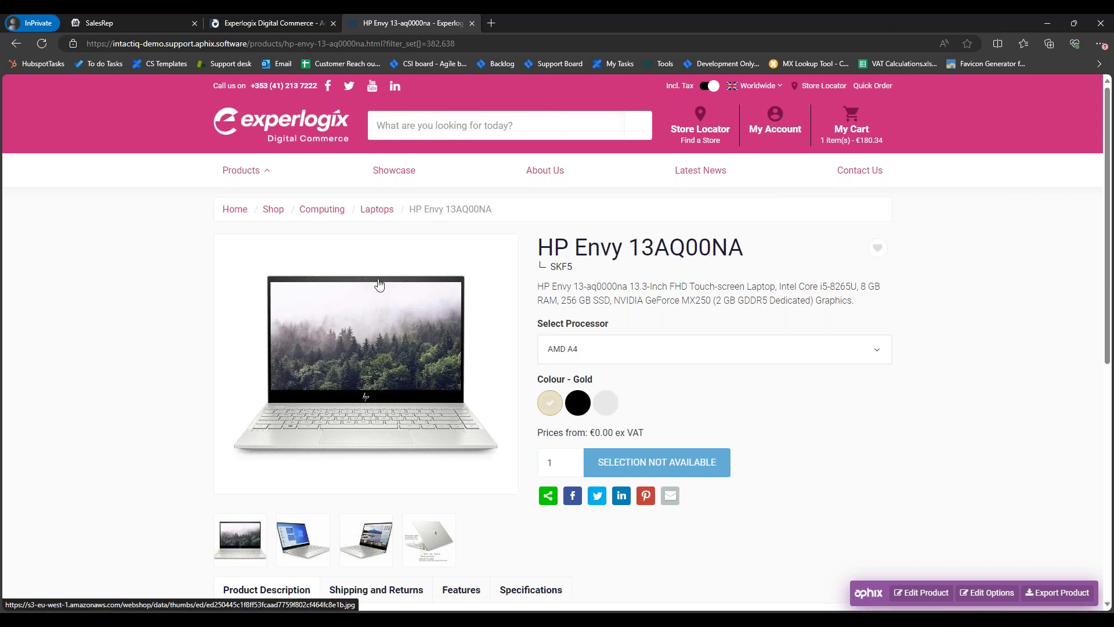
left_click(256, 170)
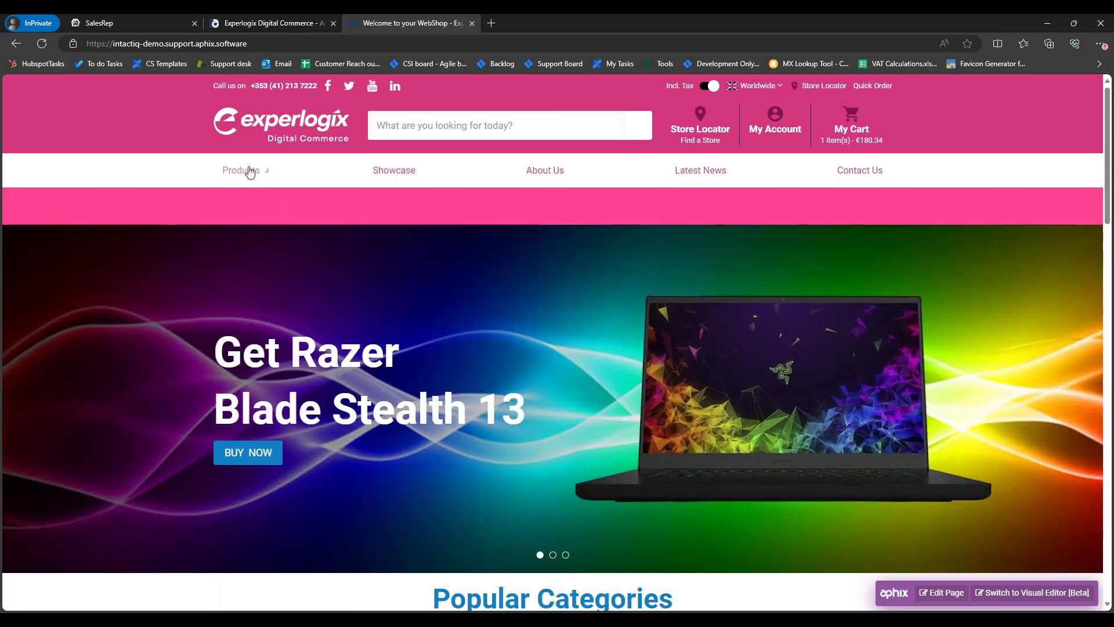
Step: Open the 4K ULTRA HD category from the Products > 4K TVs menu
scroll(481, 299, "down", 10)
scroll(489, 308, "down", 5)
scroll(503, 314, "up", 4)
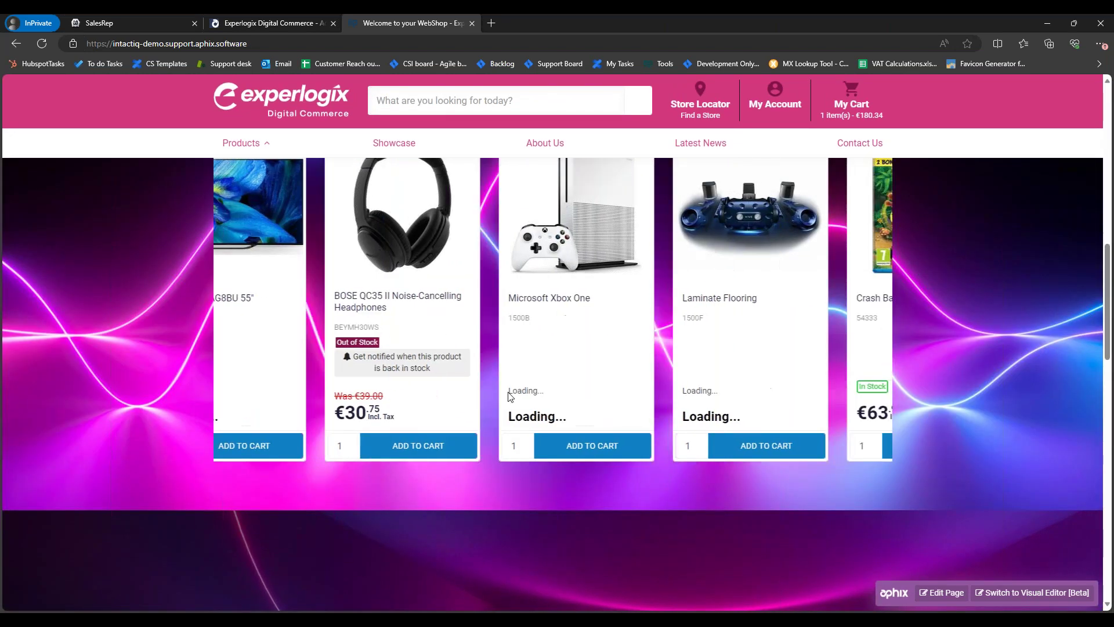
scroll(695, 425, "up", 10)
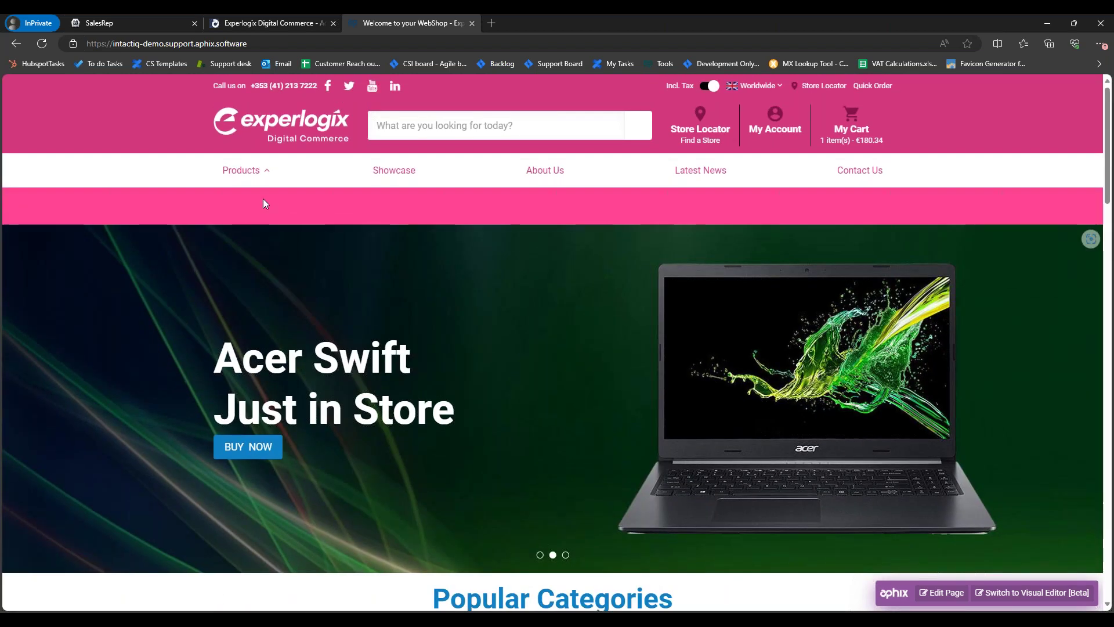
mouse_move(266, 174)
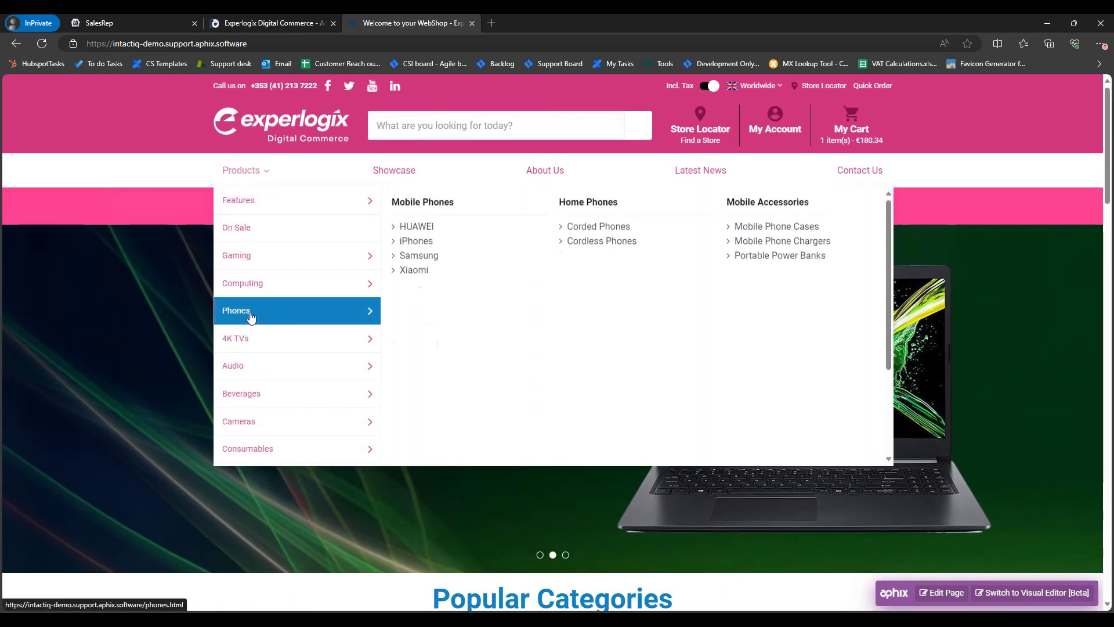
mouse_move(268, 341)
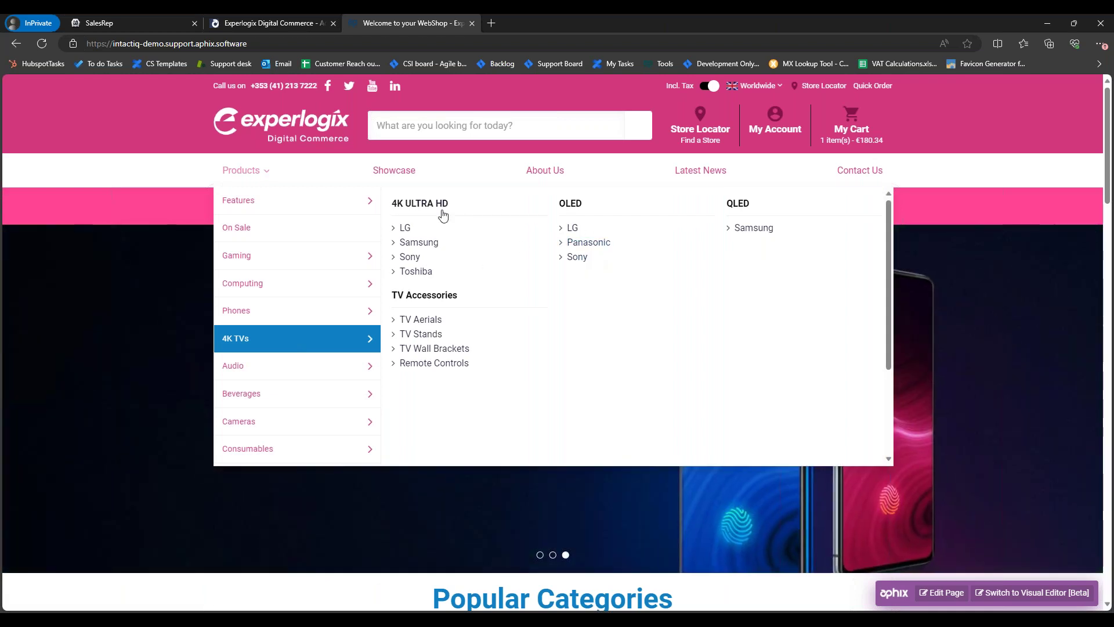
left_click(405, 228)
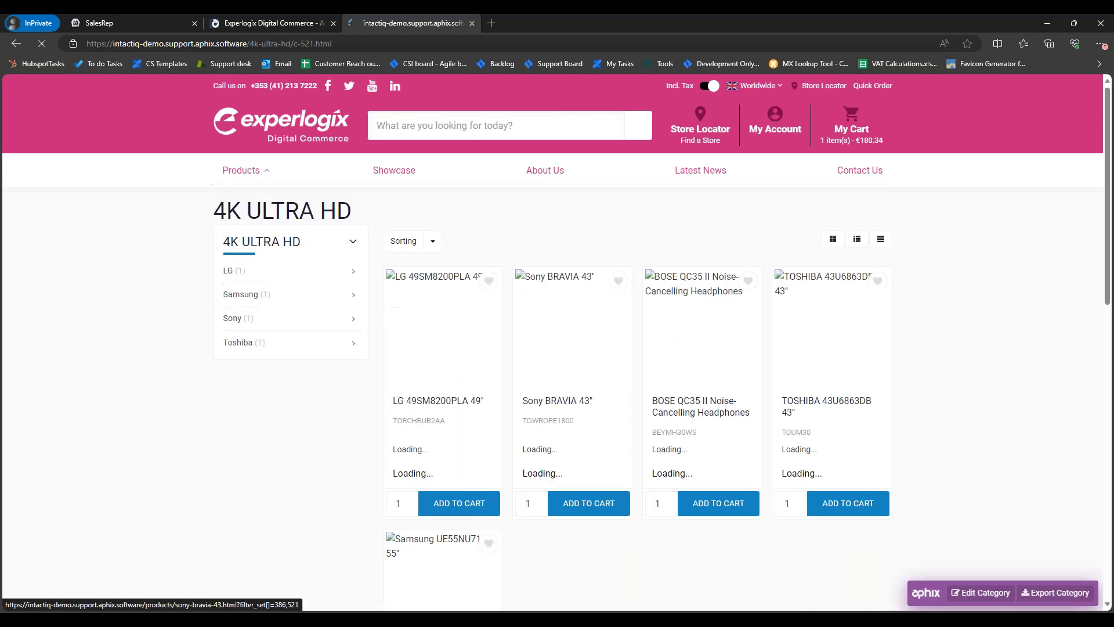
Step: Go up to the full Shop listing and show page 2 of the products
scroll(619, 304, "down", 10)
scroll(619, 301, "up", 10)
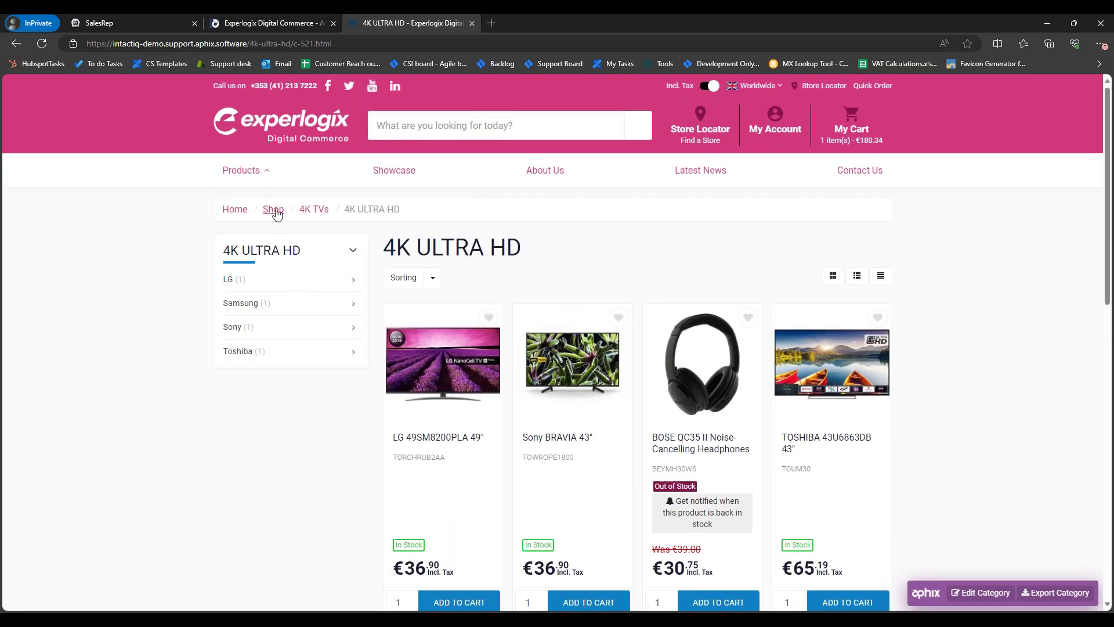
left_click(276, 210)
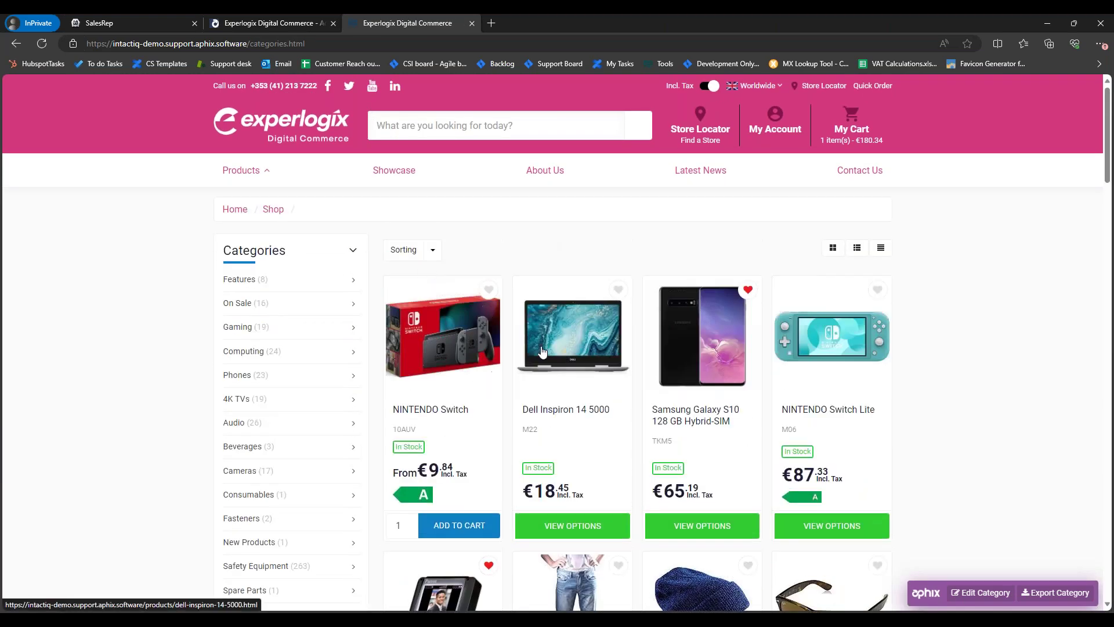
scroll(543, 353, "down", 10)
scroll(620, 338, "up", 10)
scroll(532, 365, "down", 10)
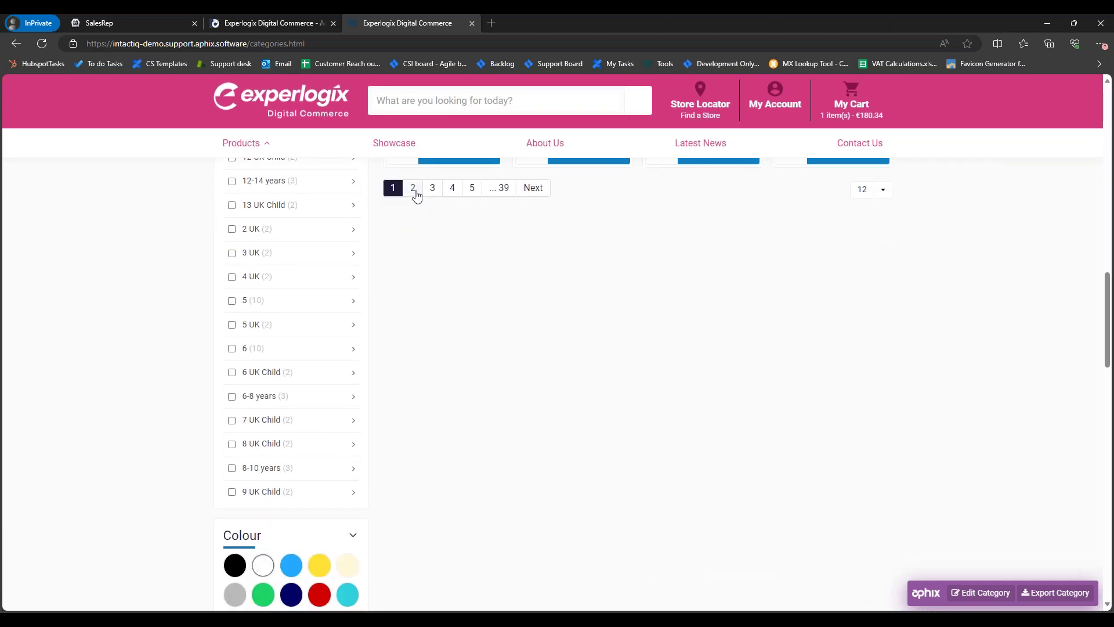
left_click(415, 193)
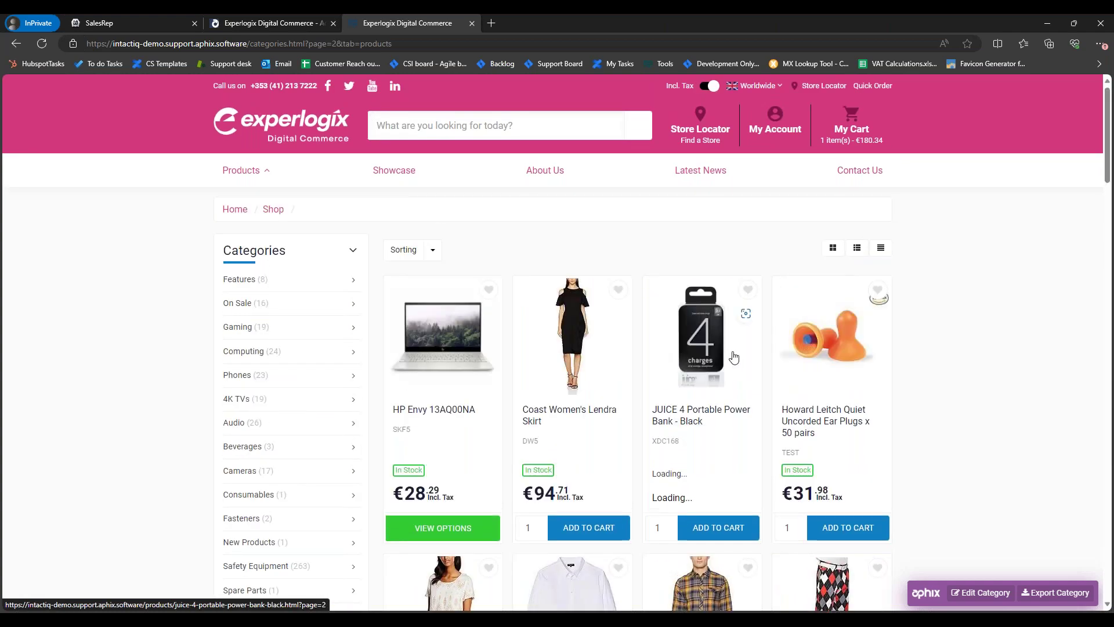
Step: Open the HP Envy 13AQ00NA product page and try the Black, AMD A4 and Gray options
left_click(441, 410)
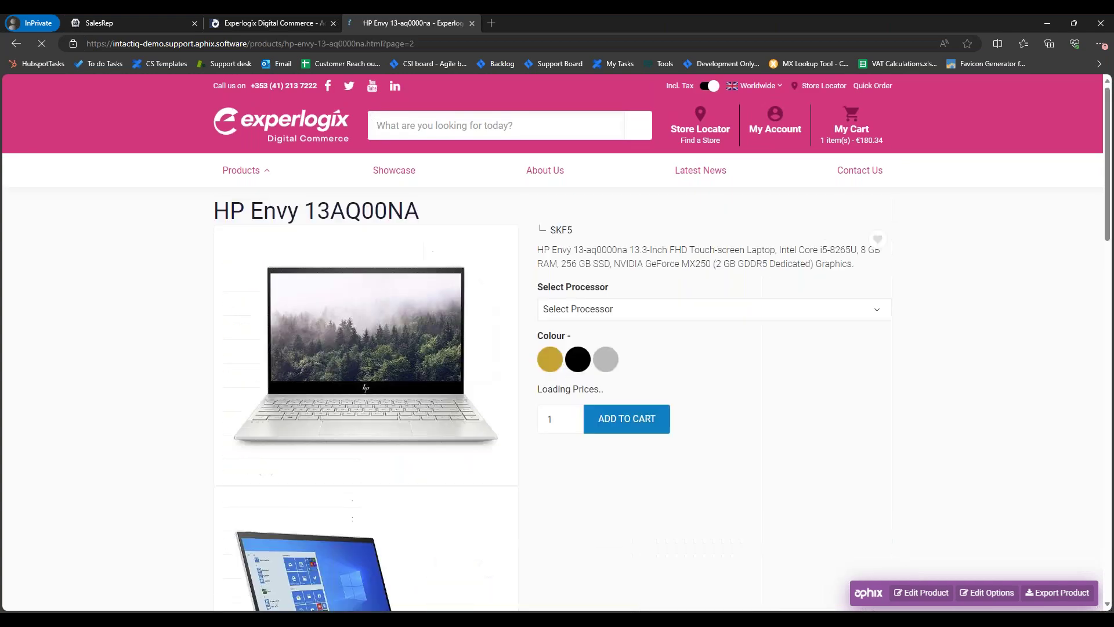
left_click(577, 403)
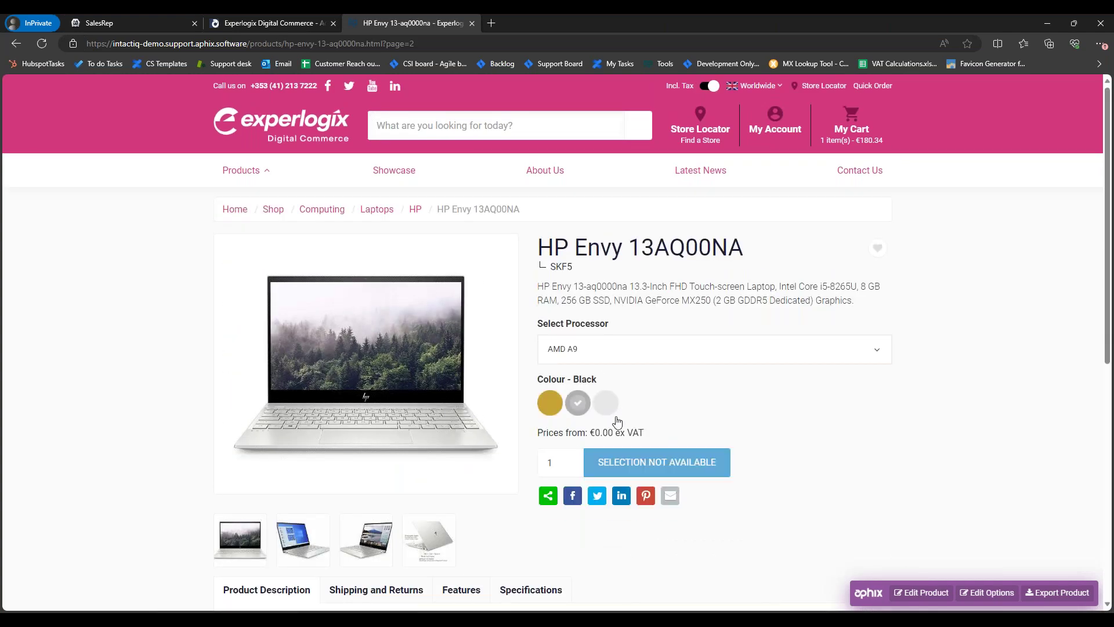
left_click(598, 359)
left_click(589, 403)
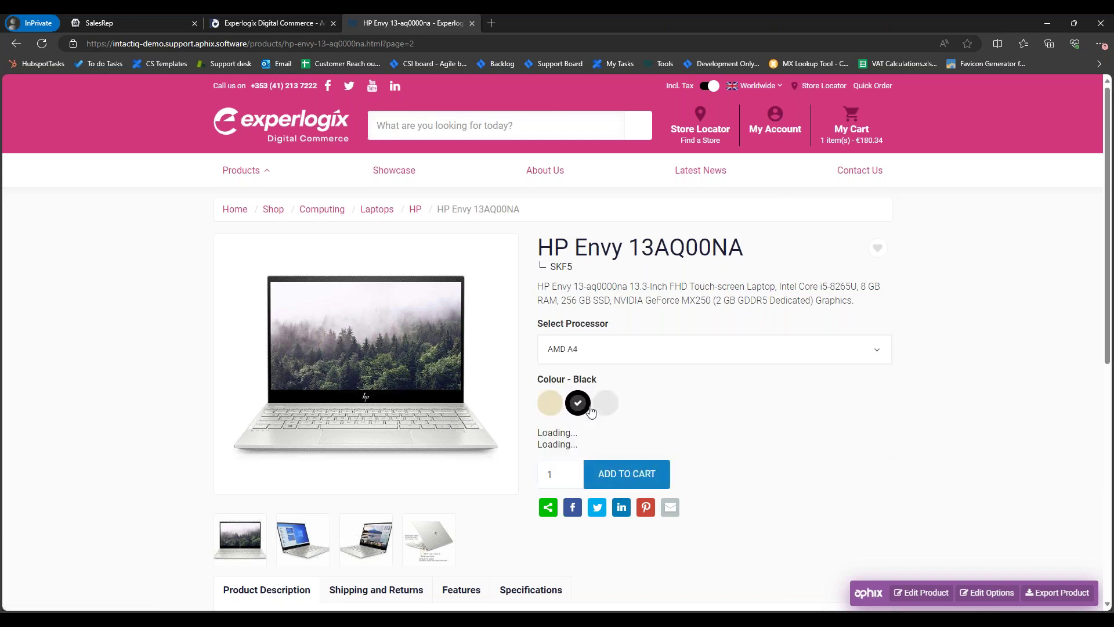
left_click(608, 410)
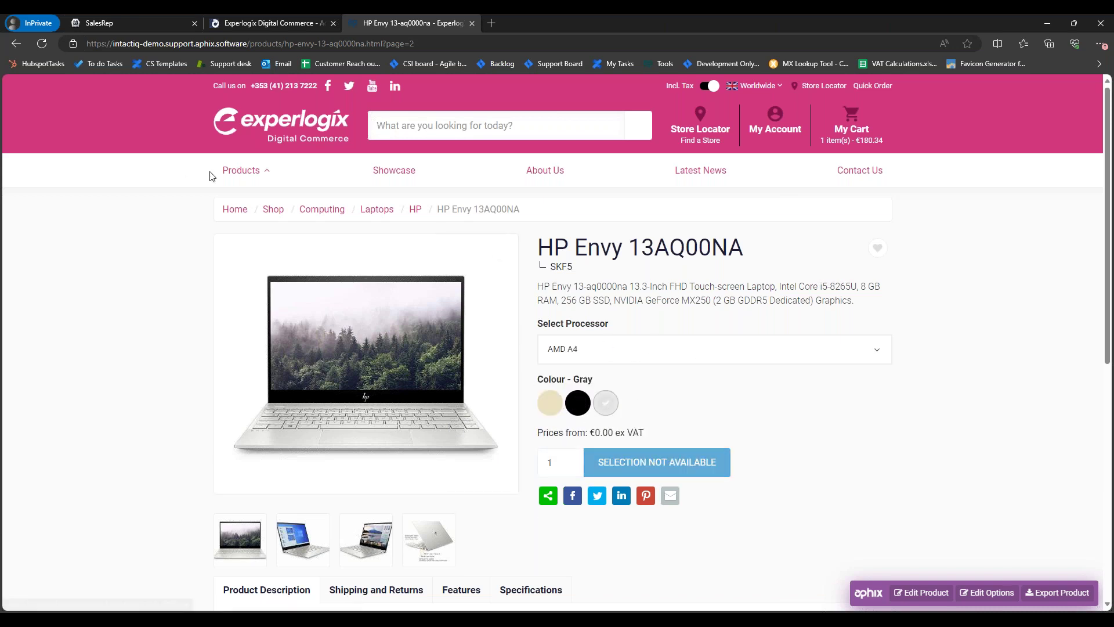
Step: Glance at the admin and SalesRep tabs, keep AMD A4, and open Edit Options in the admin
left_click(271, 23)
left_click(158, 27)
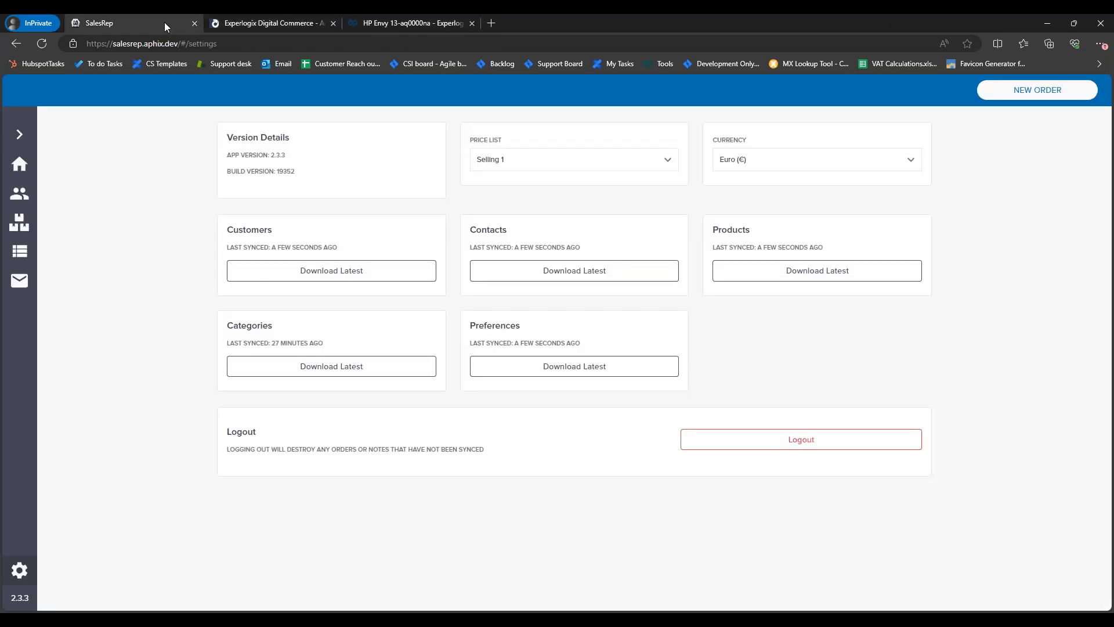
left_click(265, 17)
left_click(398, 21)
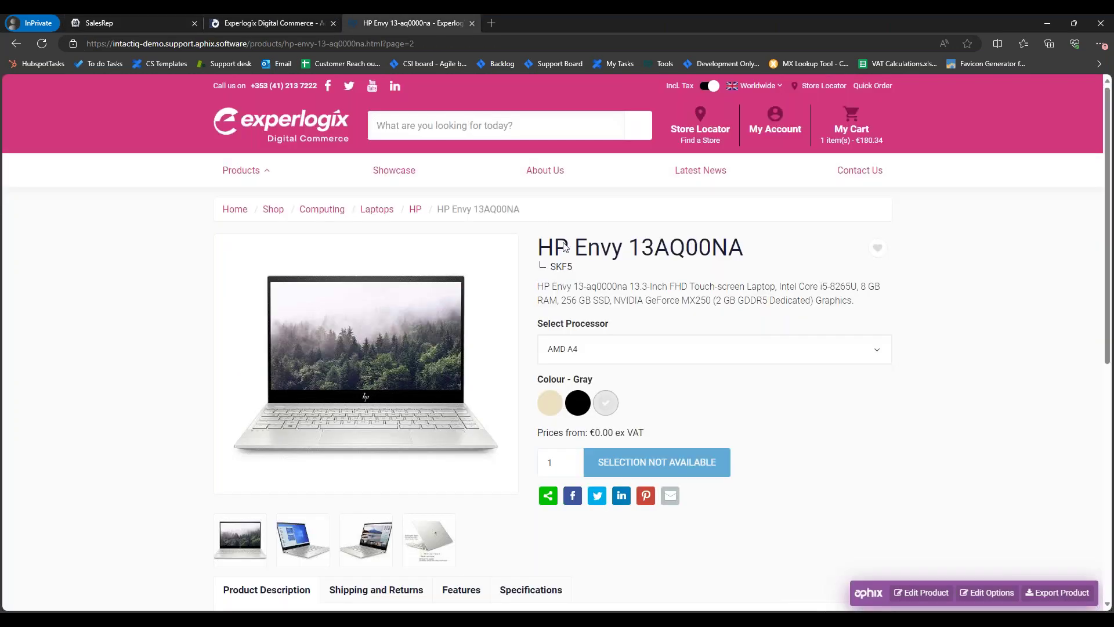
left_click(594, 356)
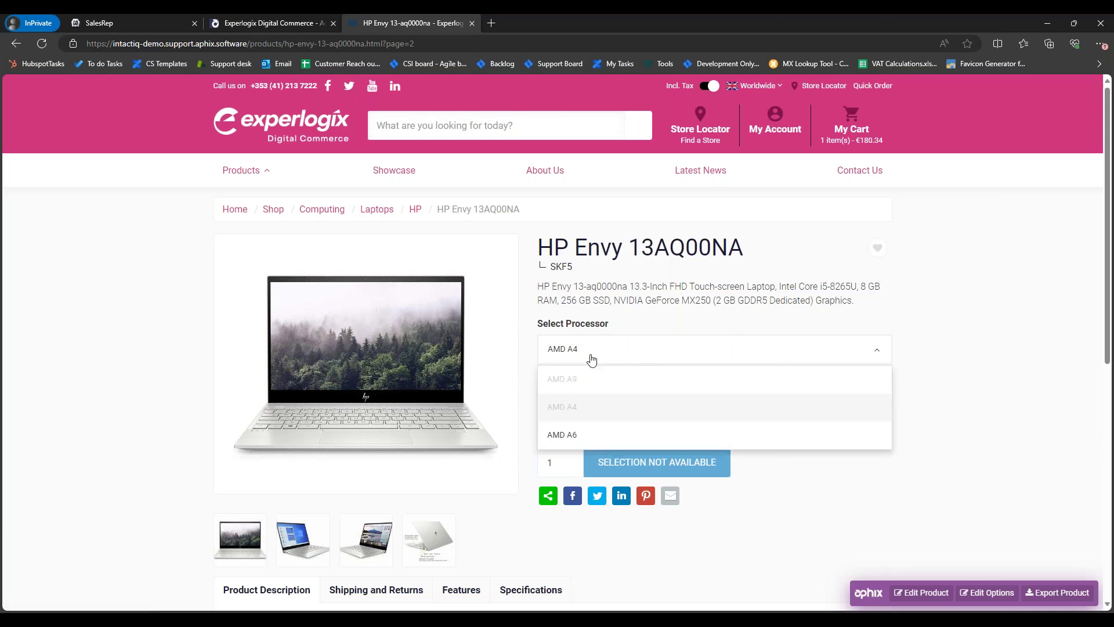
left_click(721, 402)
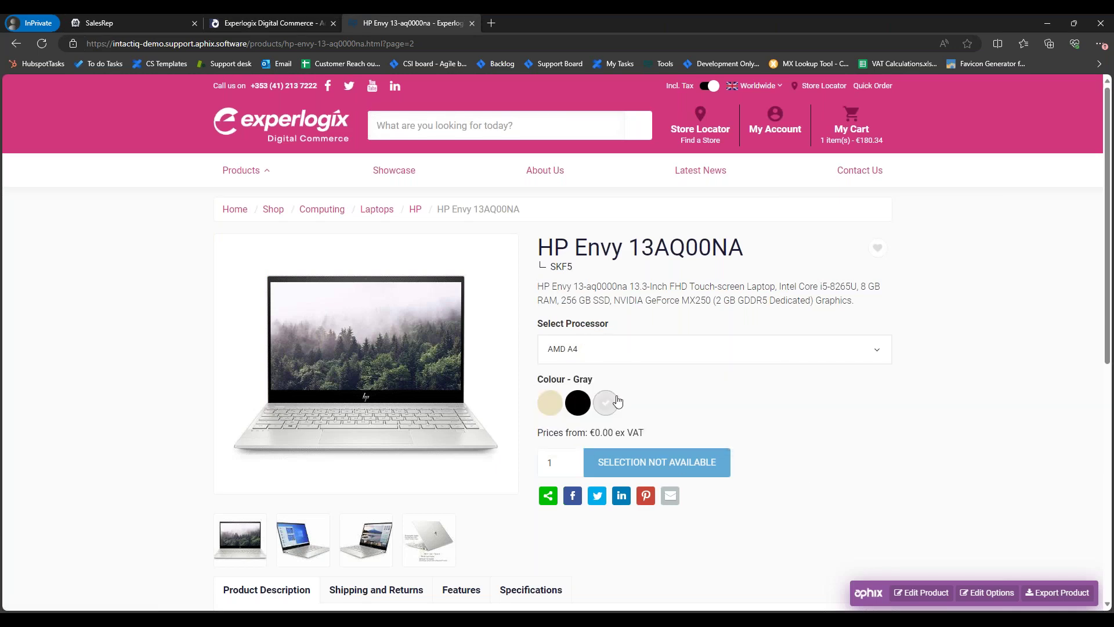
left_click(981, 593)
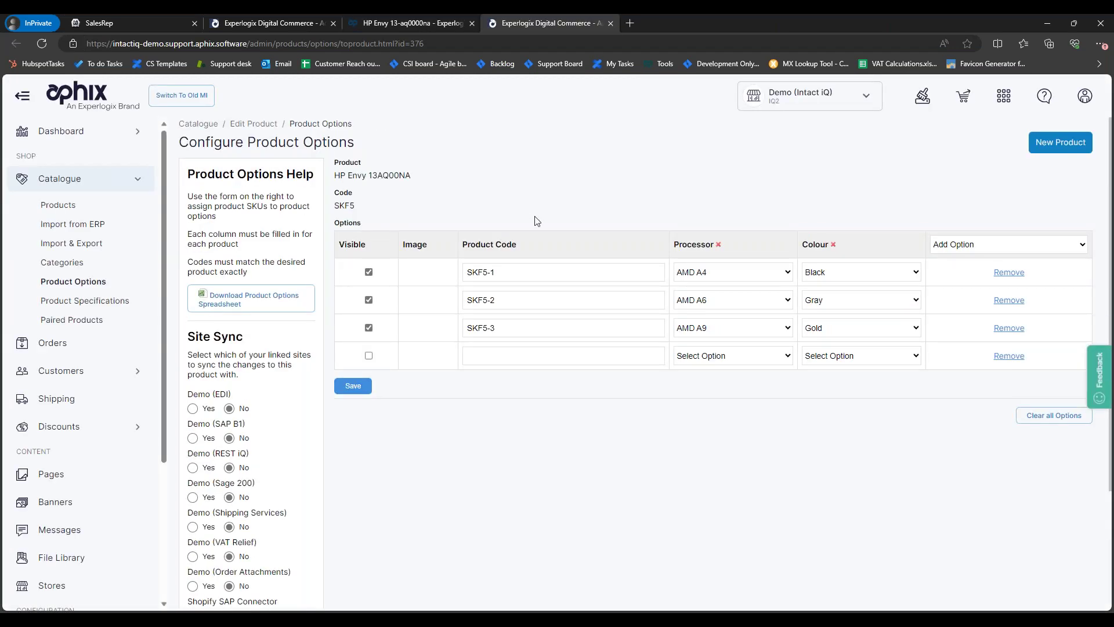
left_click_drag(526, 272, 512, 324)
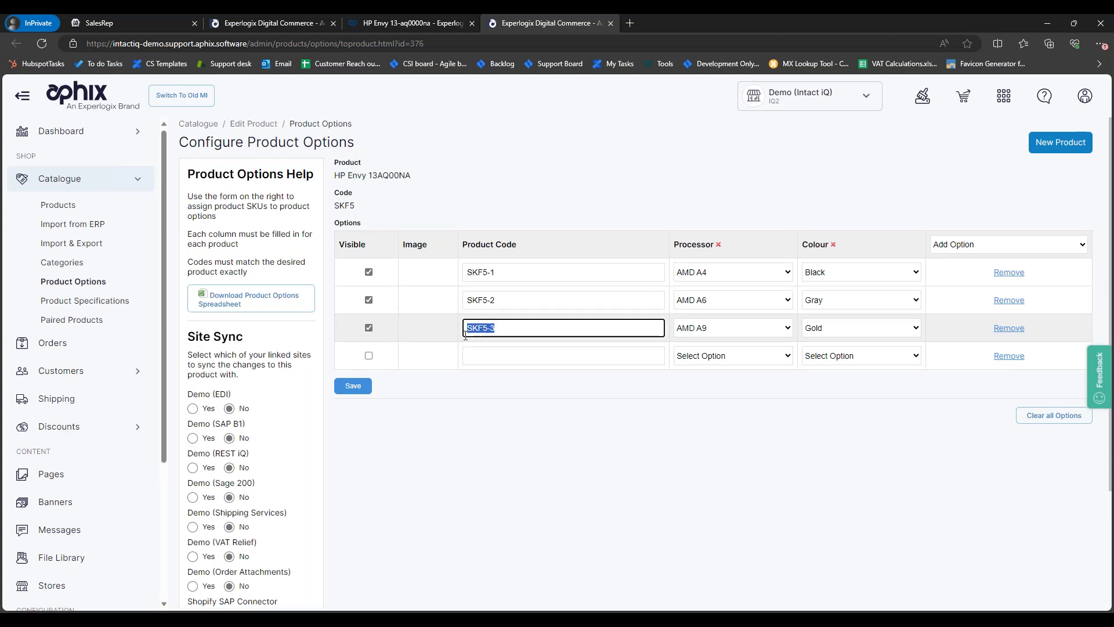
left_click_drag(509, 272, 481, 270)
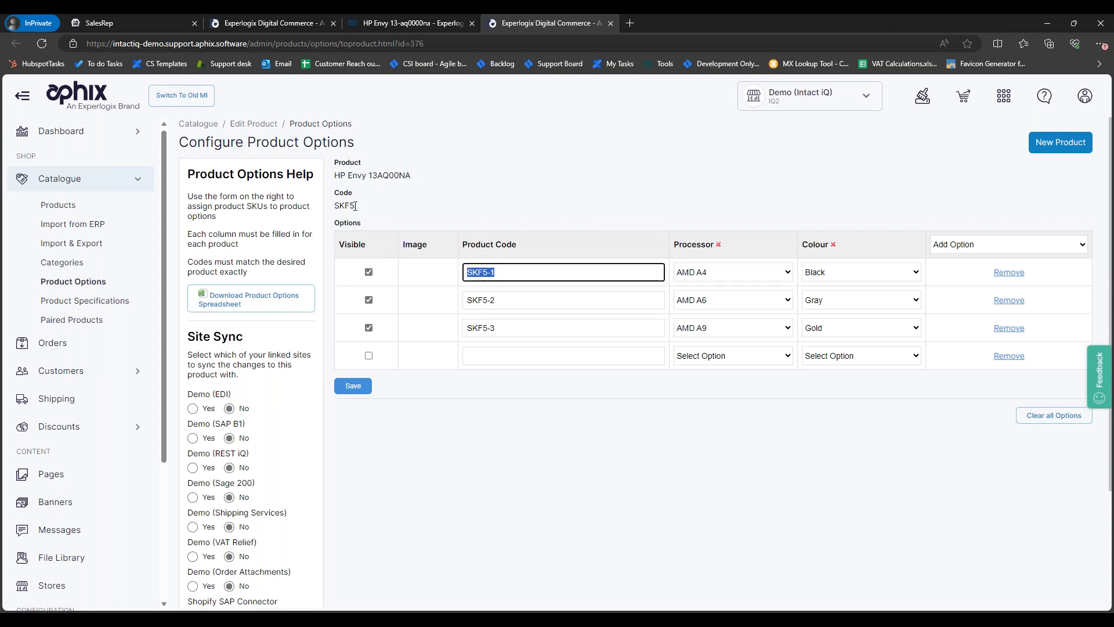
left_click_drag(356, 206, 345, 207)
key("ctrl+c")
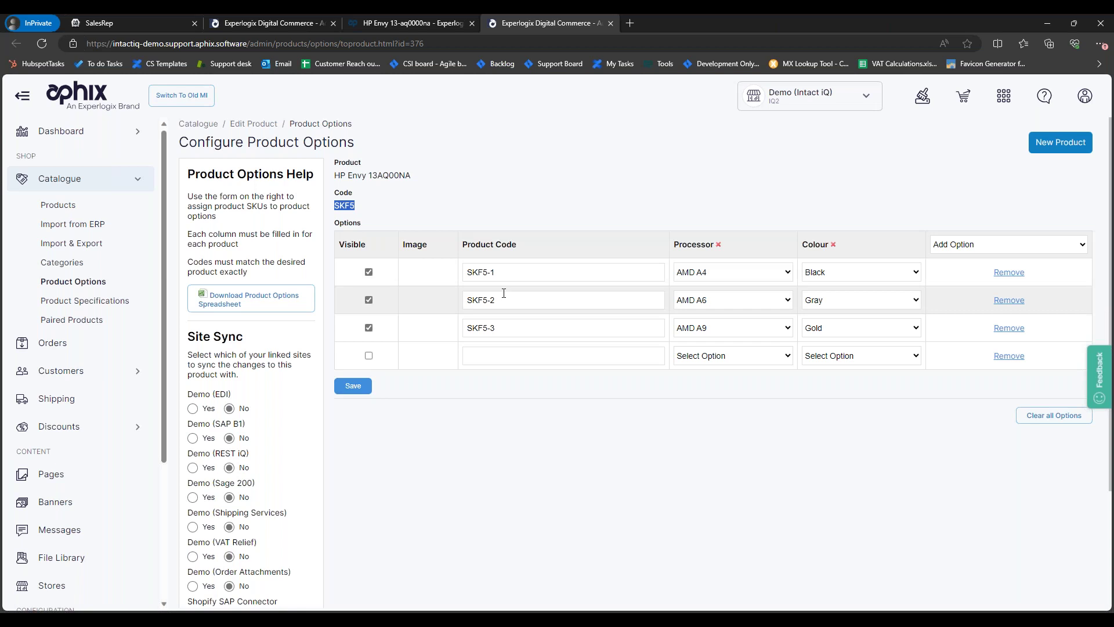
left_click_drag(503, 272, 458, 270)
left_click_drag(511, 302, 463, 300)
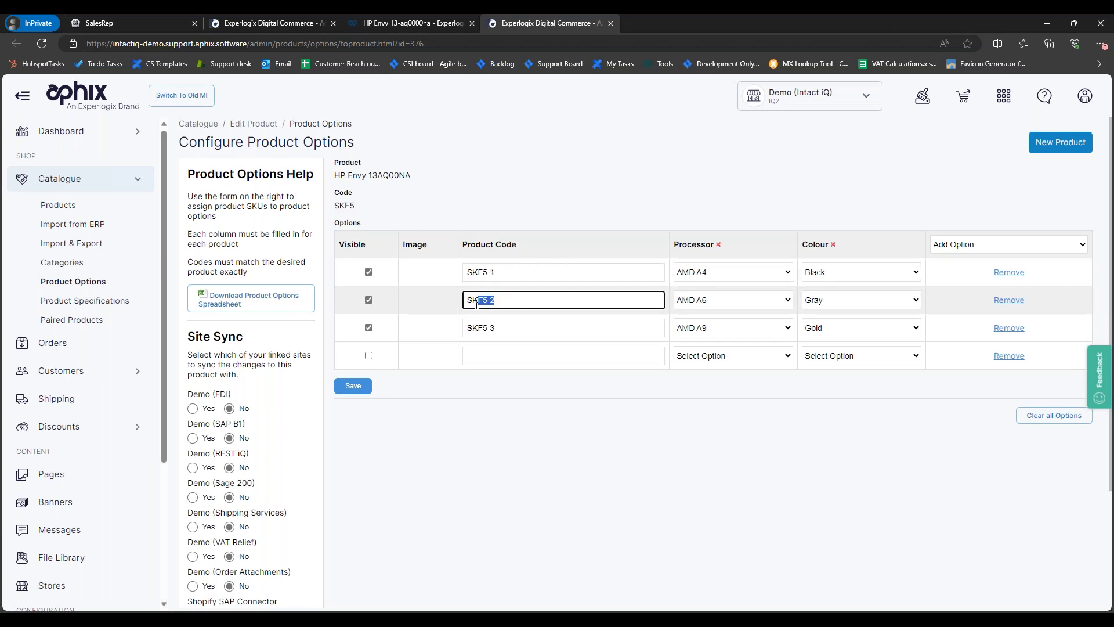
left_click(498, 326)
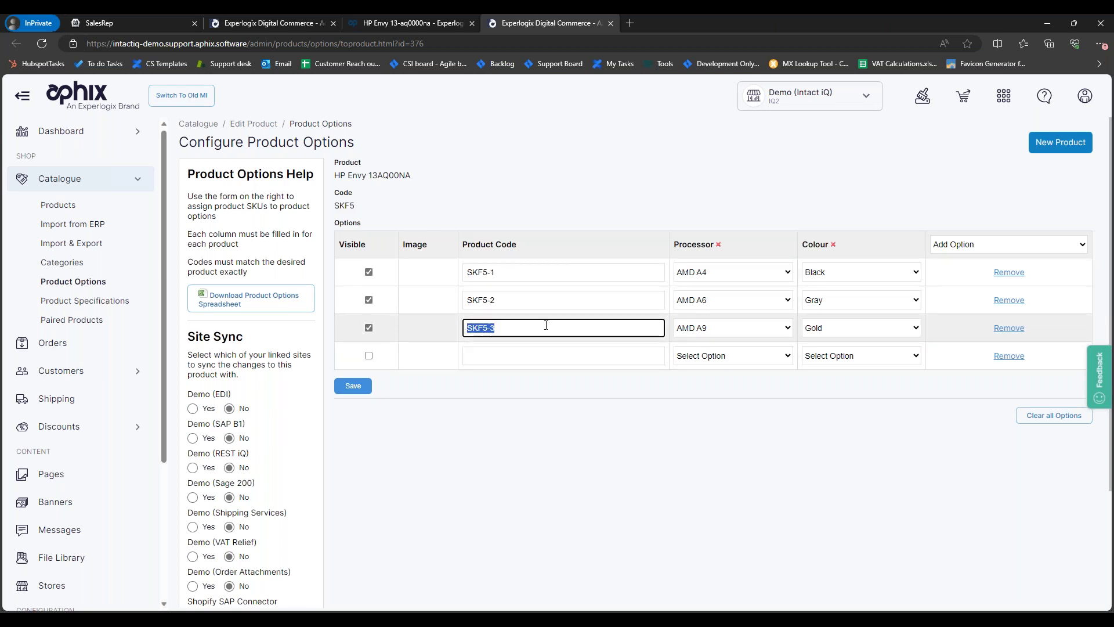
left_click(554, 301)
left_click(537, 271)
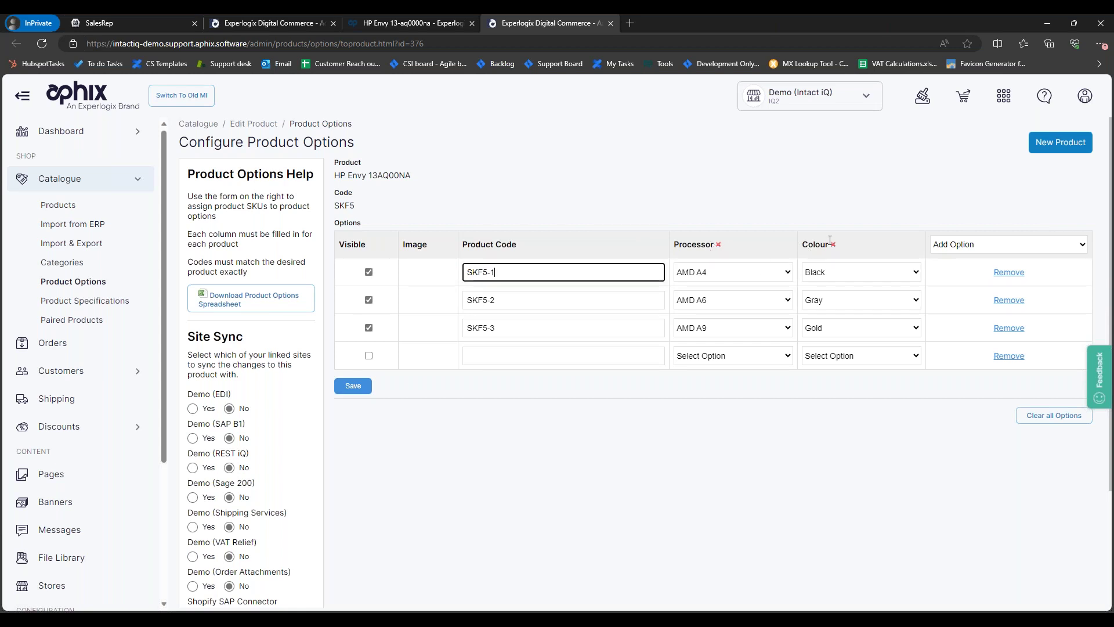
left_click(968, 246)
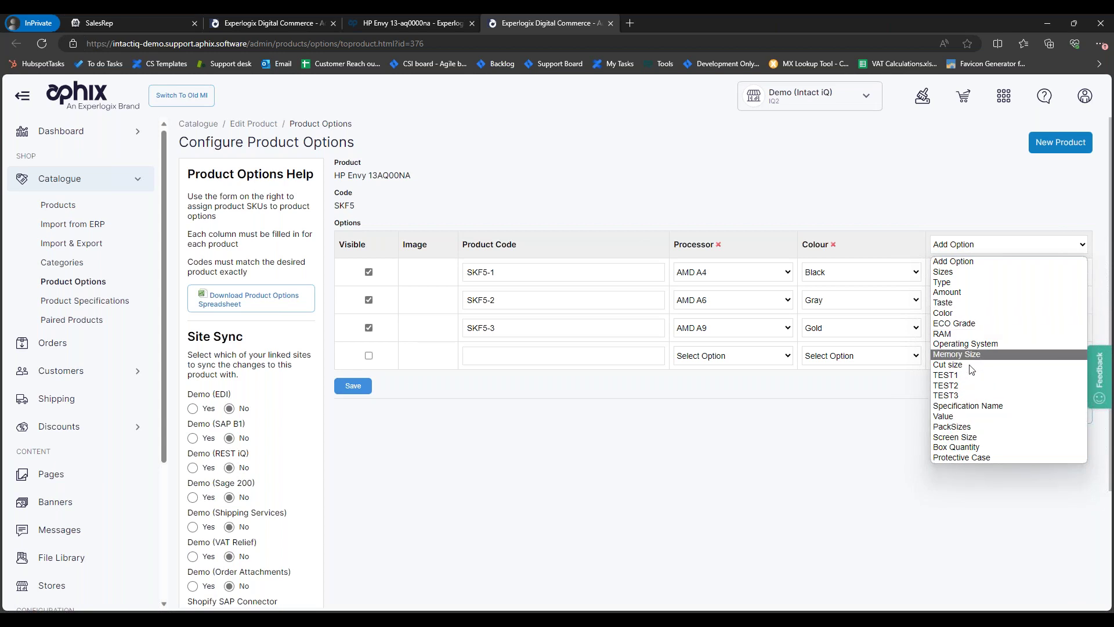
left_click(870, 428)
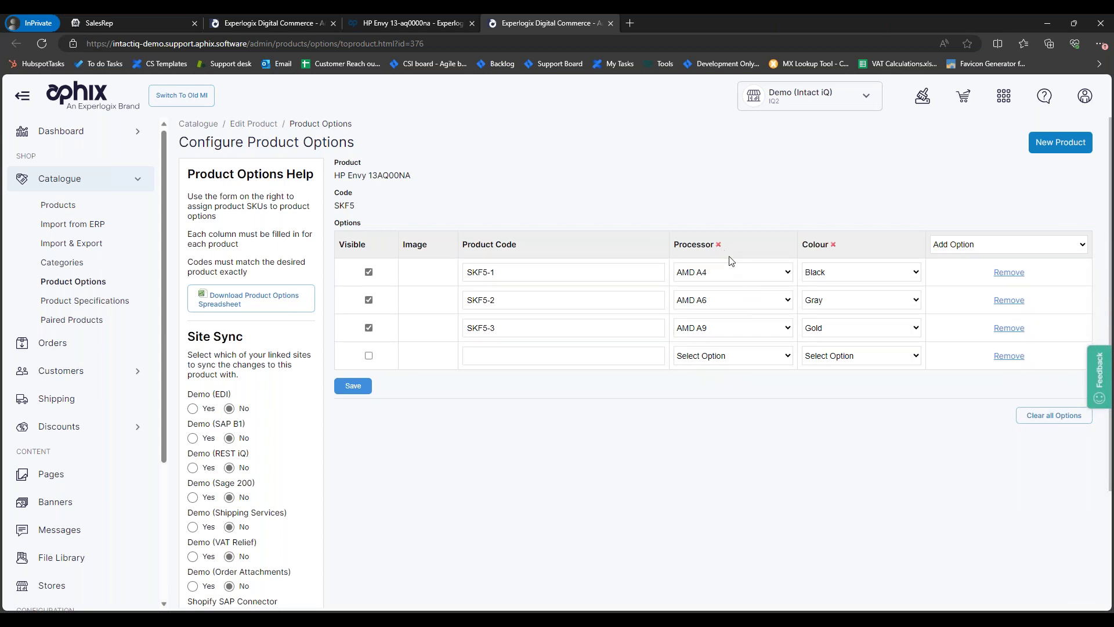
left_click(778, 276)
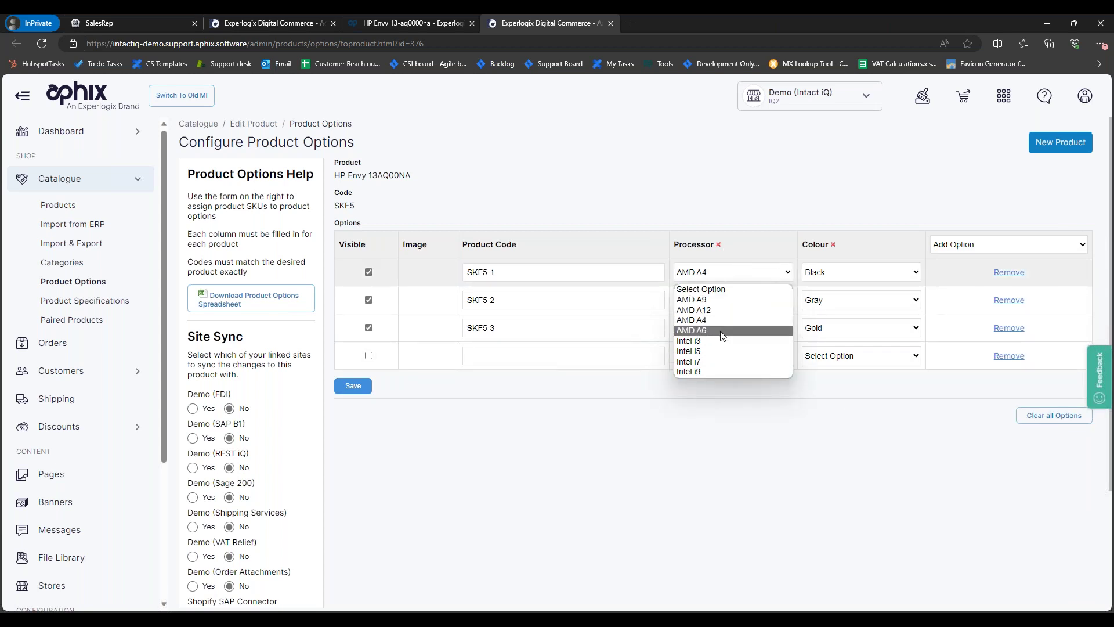
left_click(743, 227)
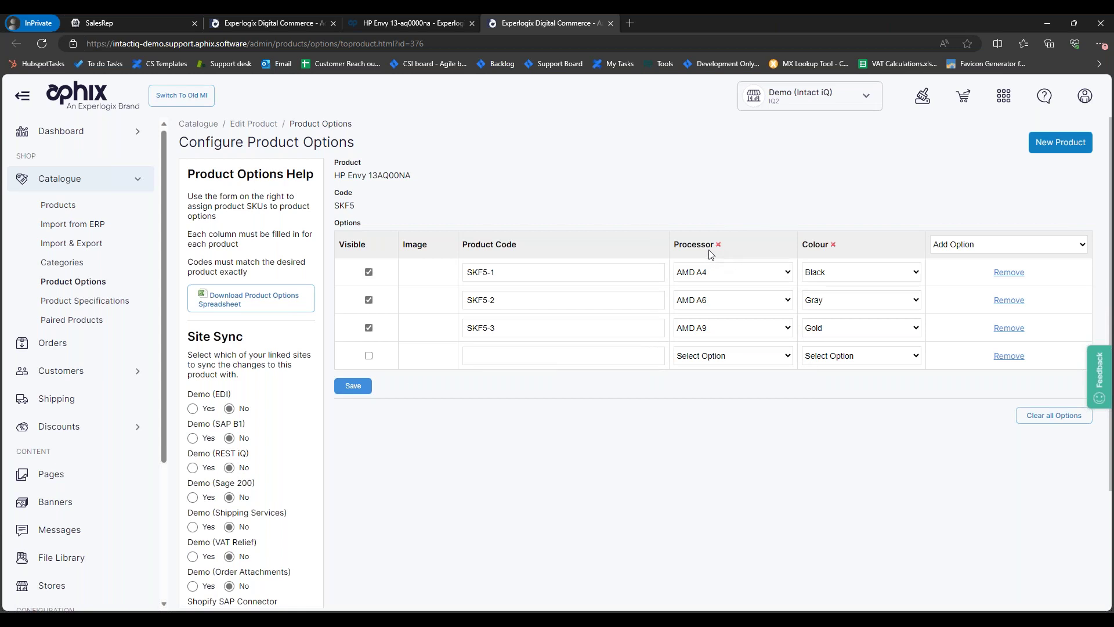
left_click(729, 273)
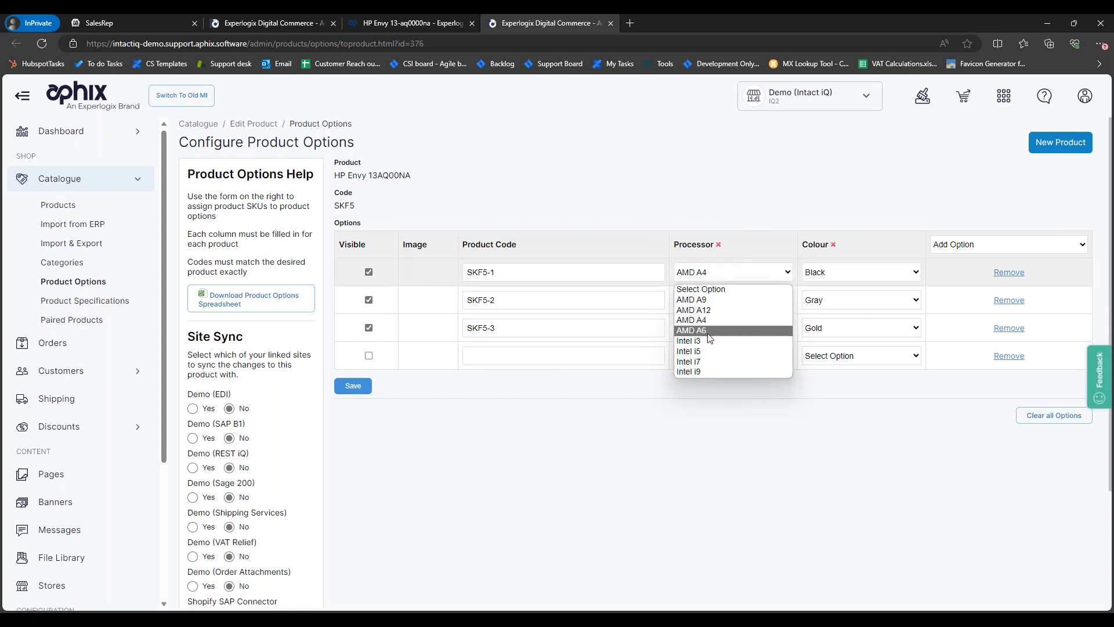
left_click(839, 273)
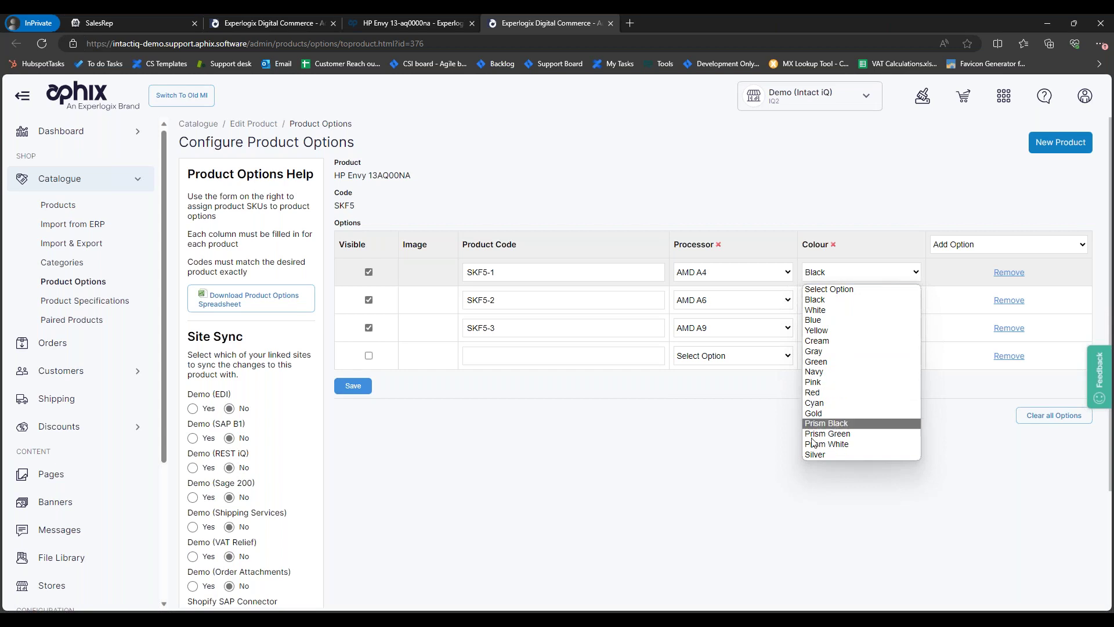
left_click(700, 437)
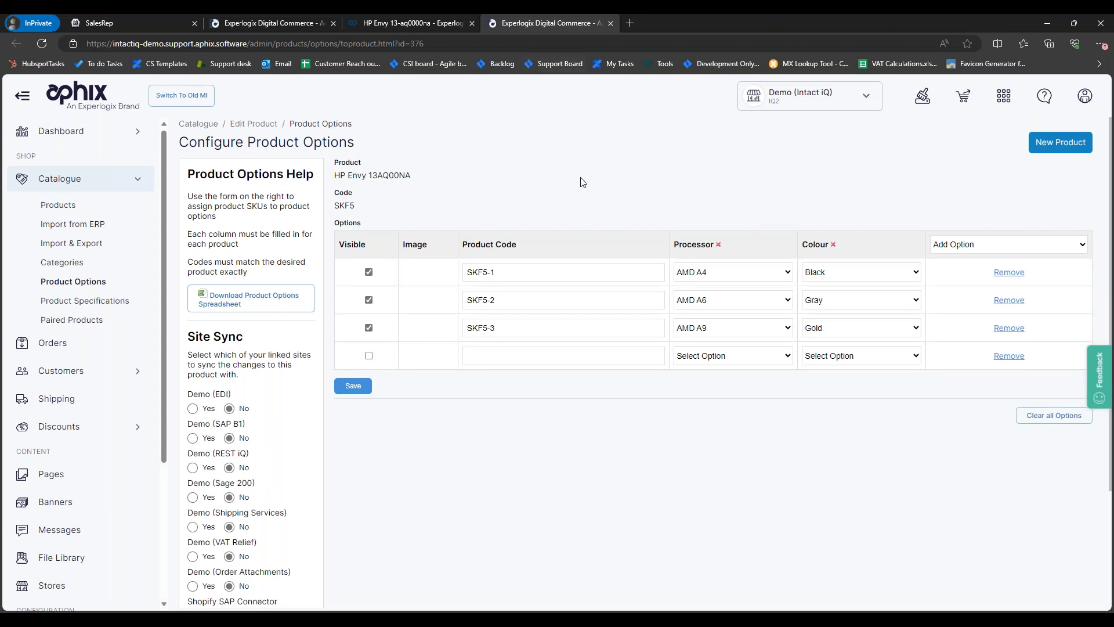
Step: Copy the product code SKF5 from the HP Envy 13AQ00NA storefront page
left_click(412, 26)
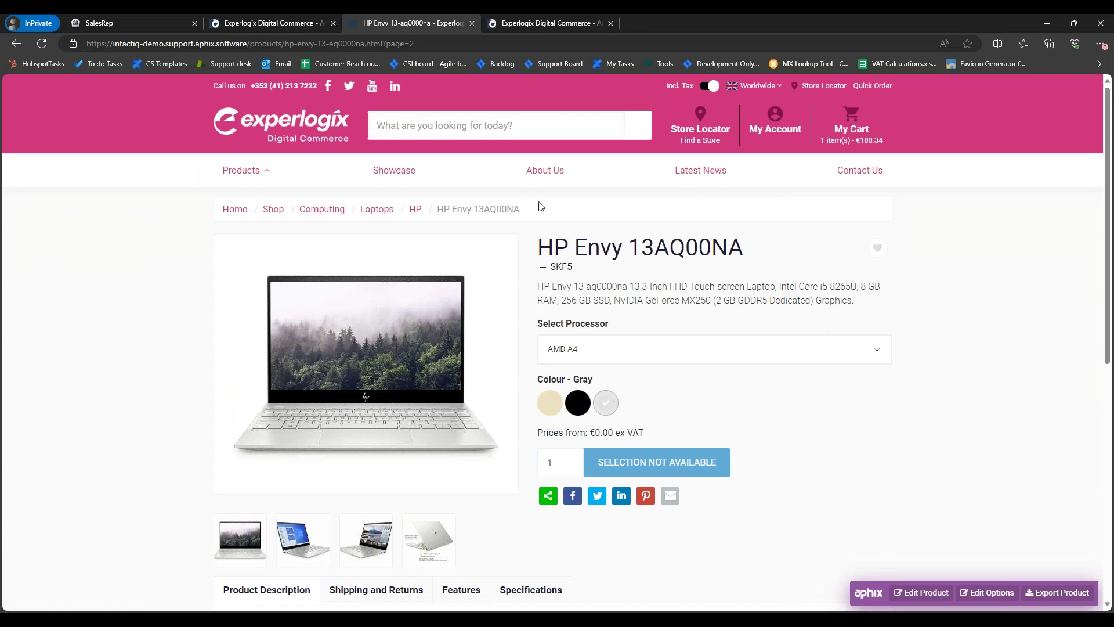
double_click(561, 266)
right_click(561, 266)
left_click(565, 277)
Step: Search the SalesRep catalogue for SKF5 and show HP Envy 13AQ00NA's variant options
left_click(133, 24)
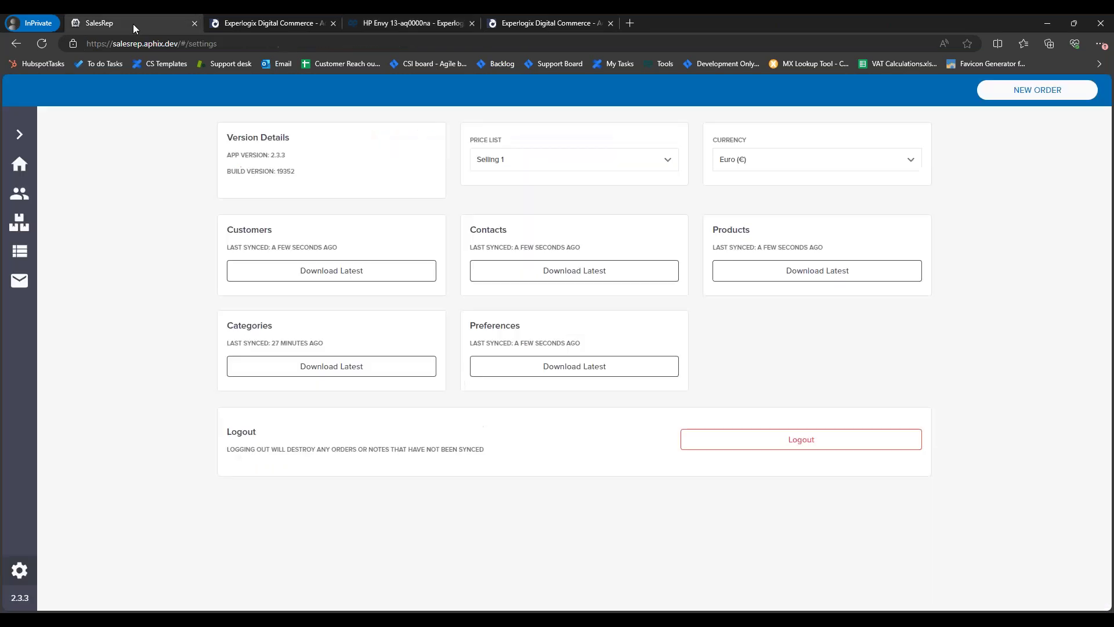
left_click(19, 224)
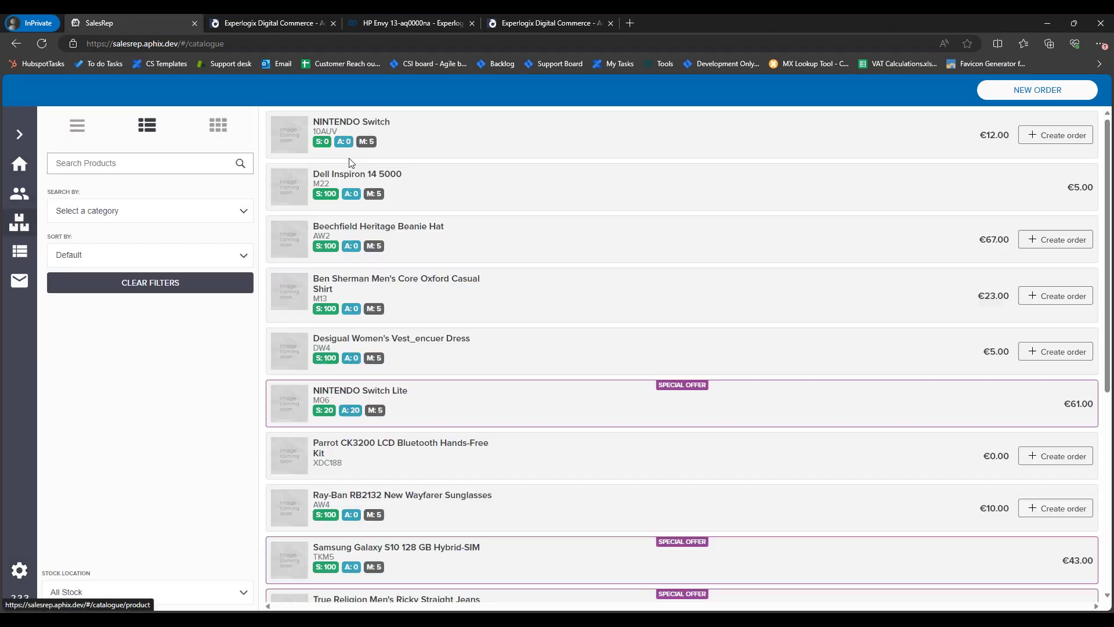
left_click(134, 163)
key("ctrl+v")
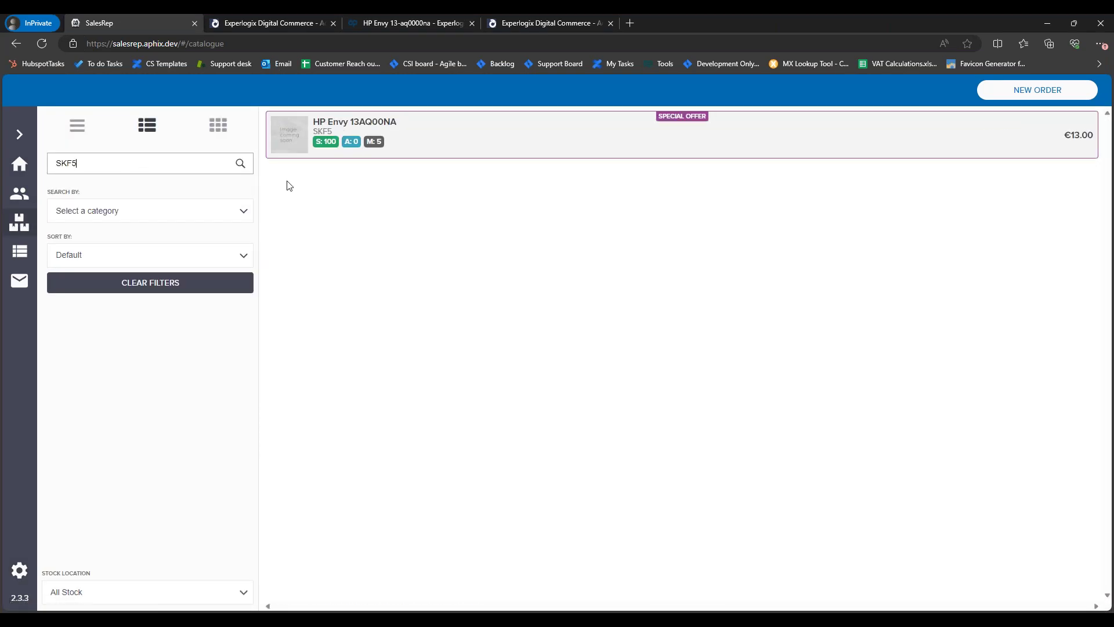
left_click(627, 140)
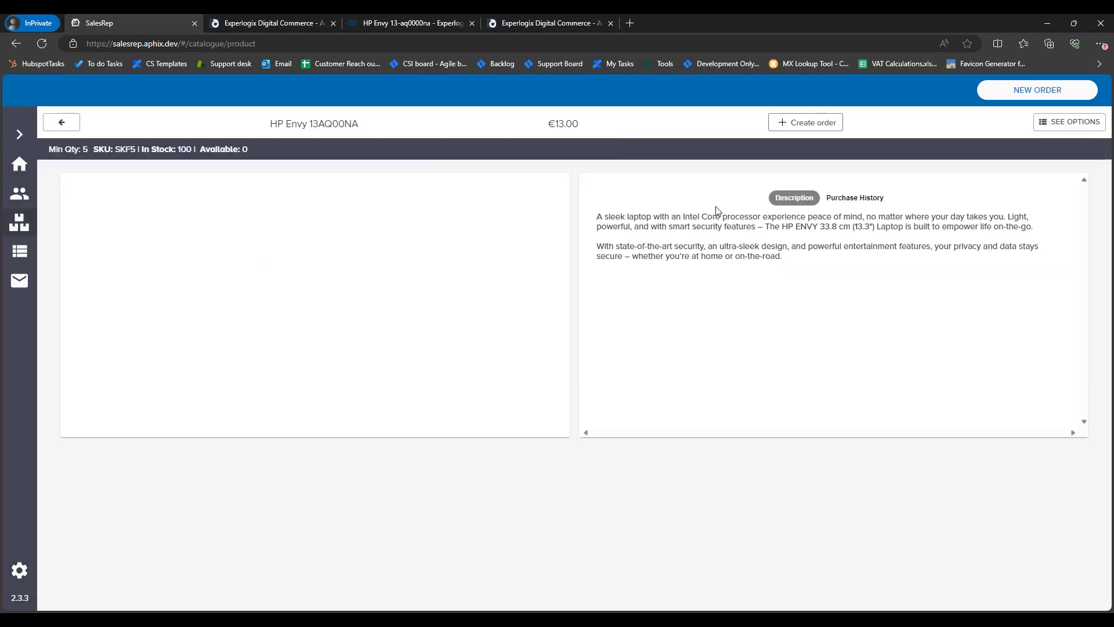
left_click(1071, 124)
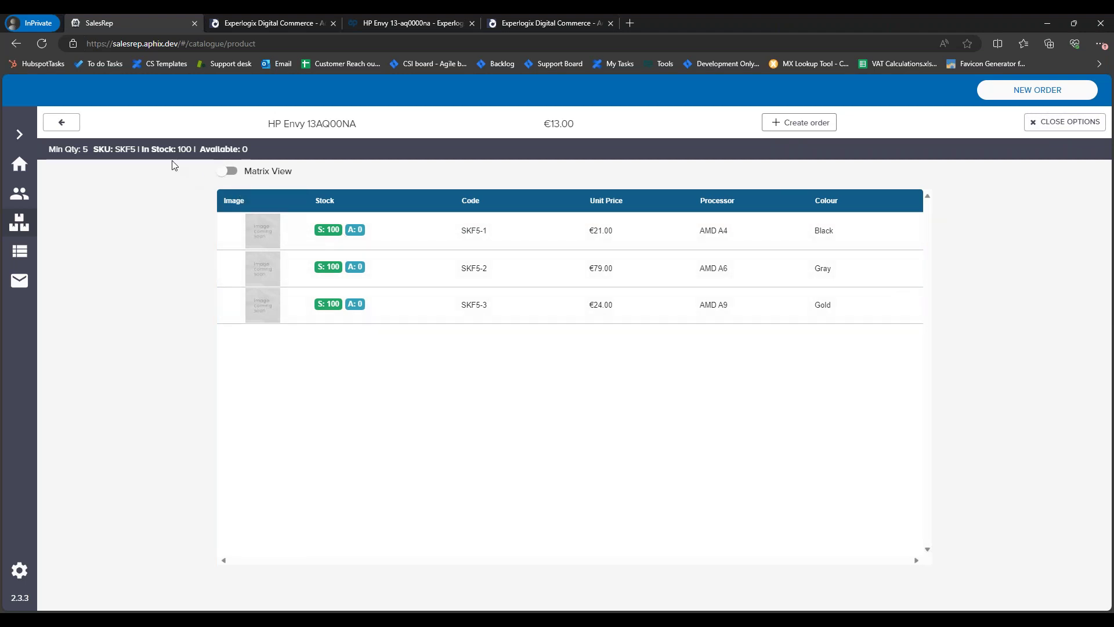
Step: Reopen HP Envy from the filtered list and switch its options to Matrix View
left_click_drag(256, 43, 86, 65)
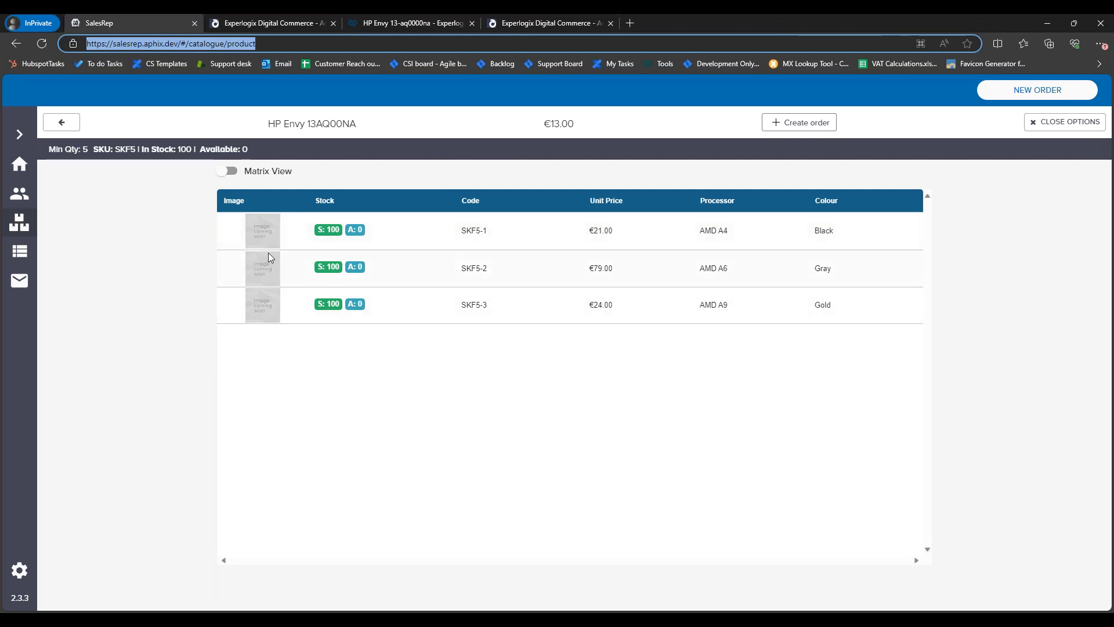
left_click(63, 123)
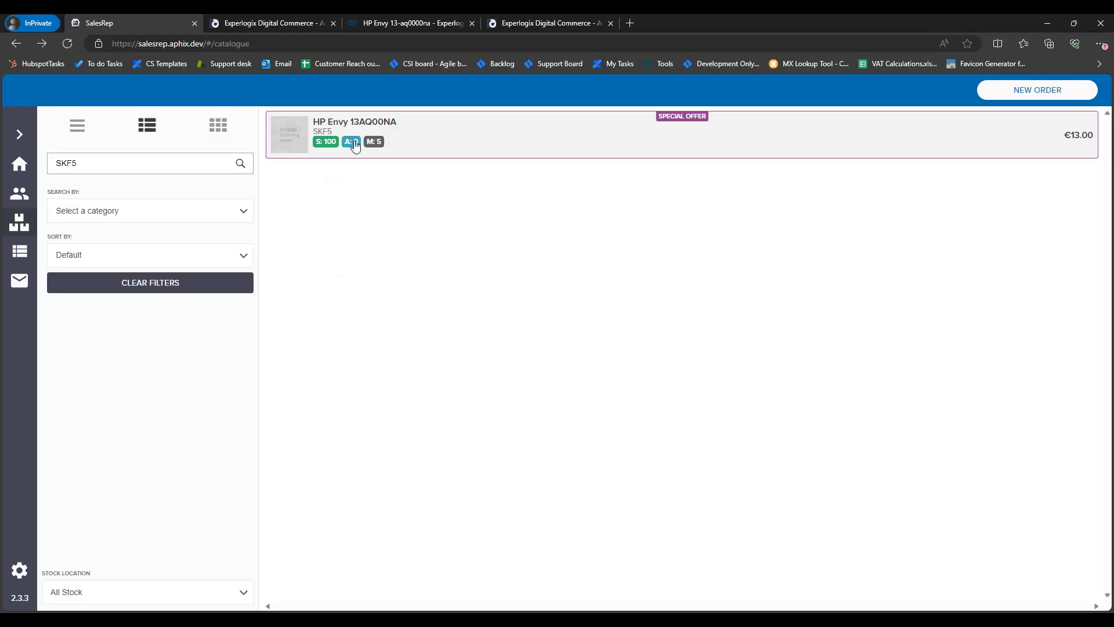
left_click(355, 145)
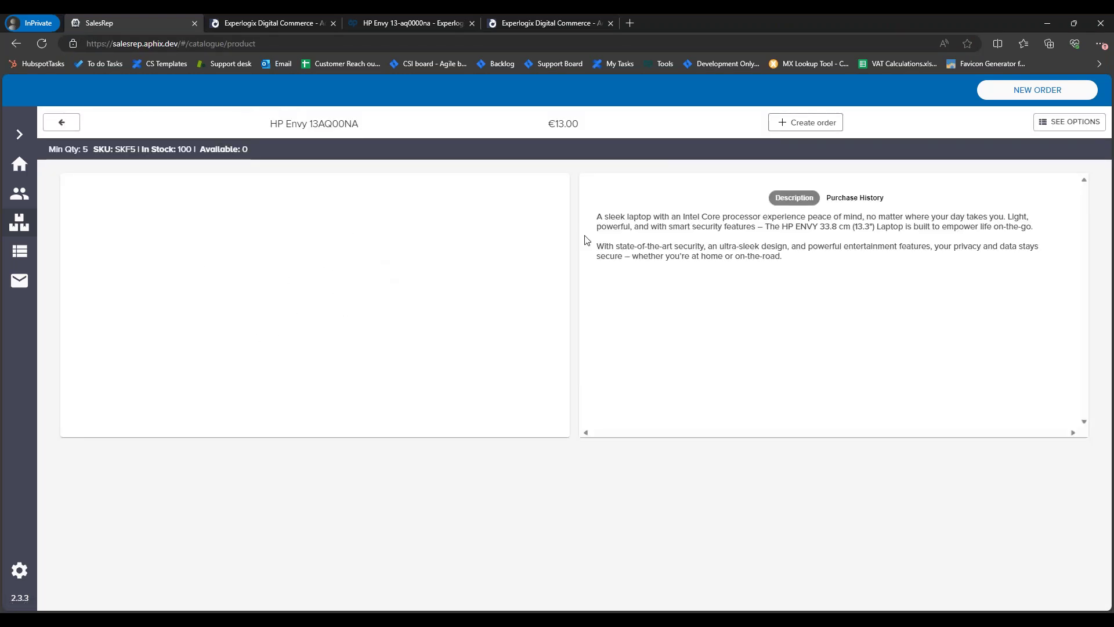
left_click(1075, 124)
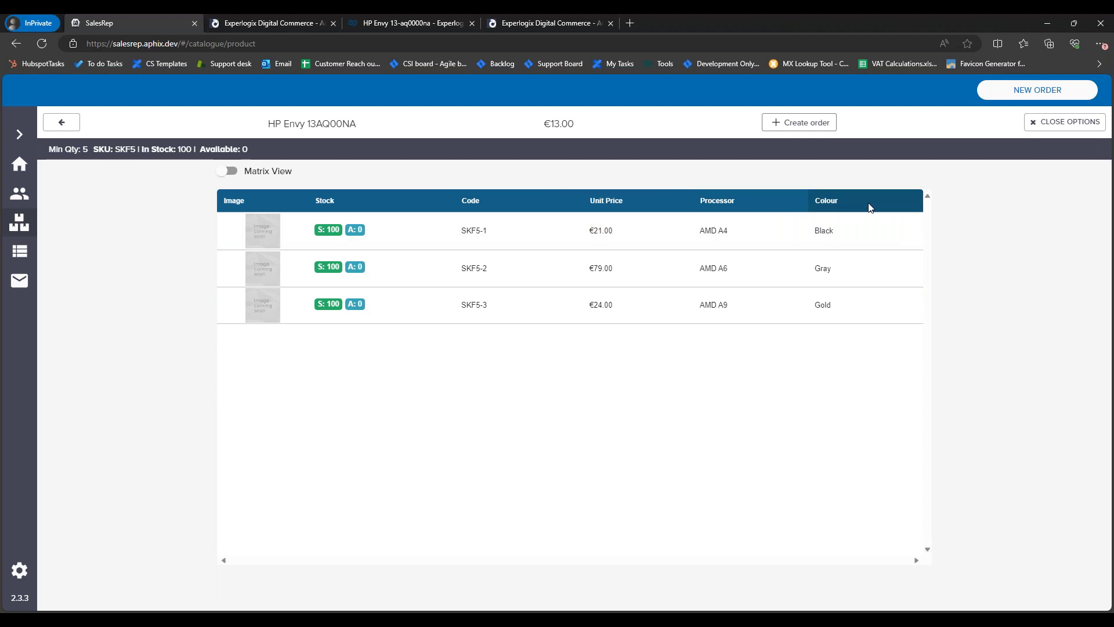
left_click(228, 171)
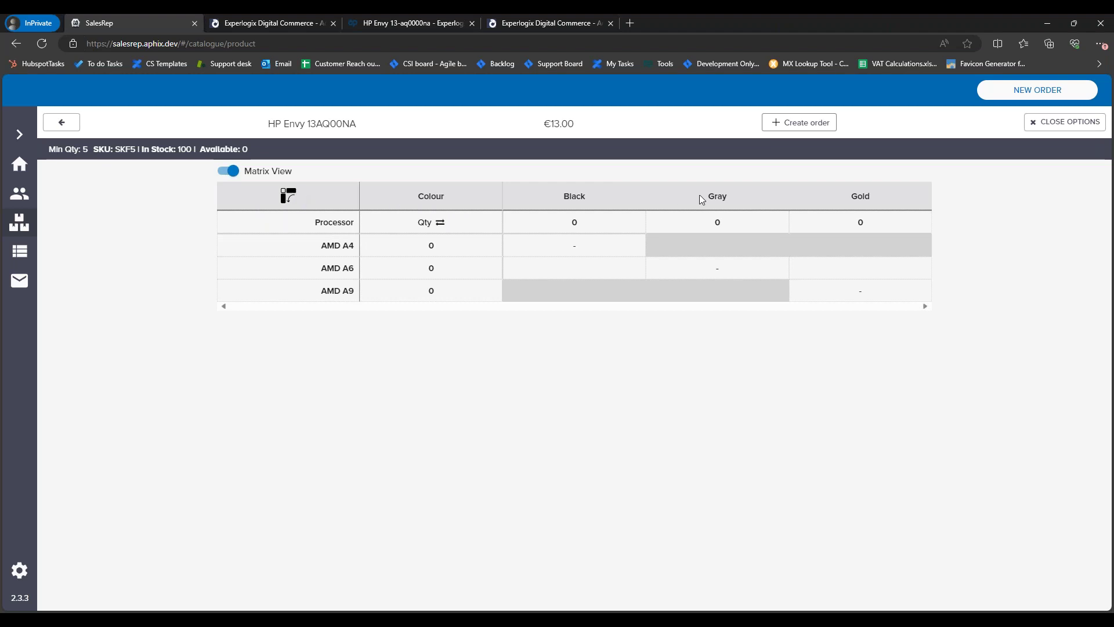
Step: Start an order for Global Wholesale Ltd, found via 'demo', and open HP Envy's variant options
left_click(807, 122)
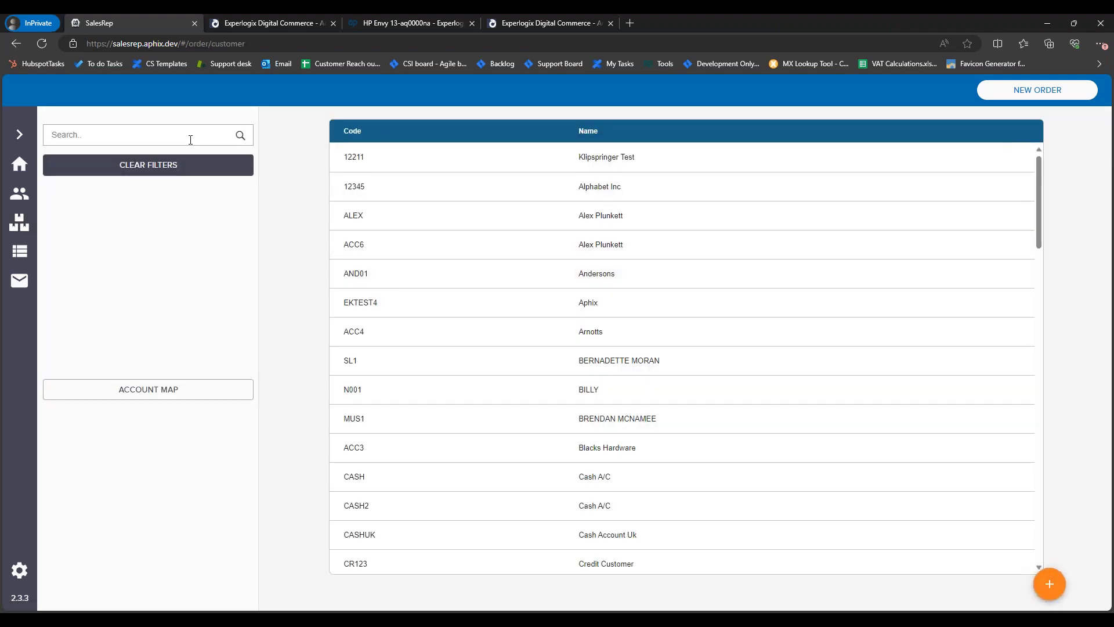
type("demo")
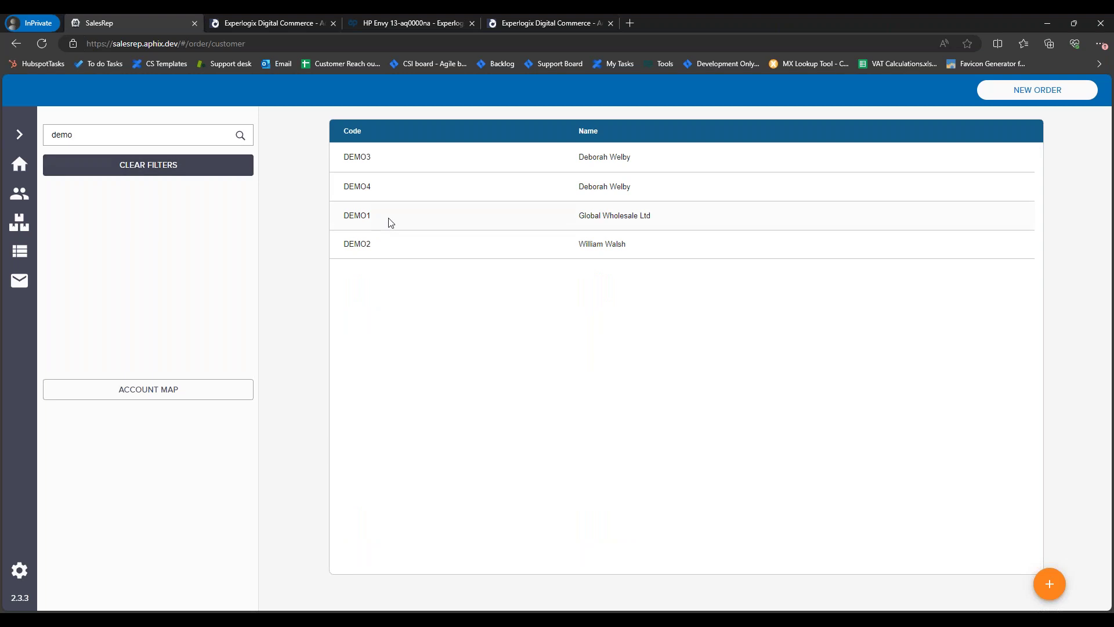
left_click(390, 221)
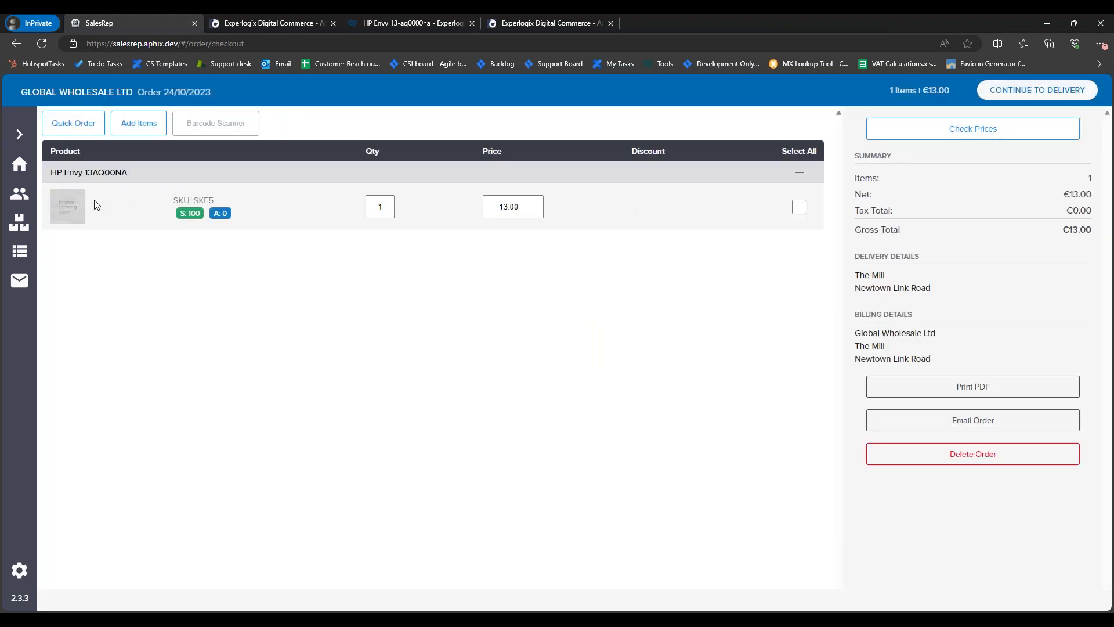
left_click(124, 127)
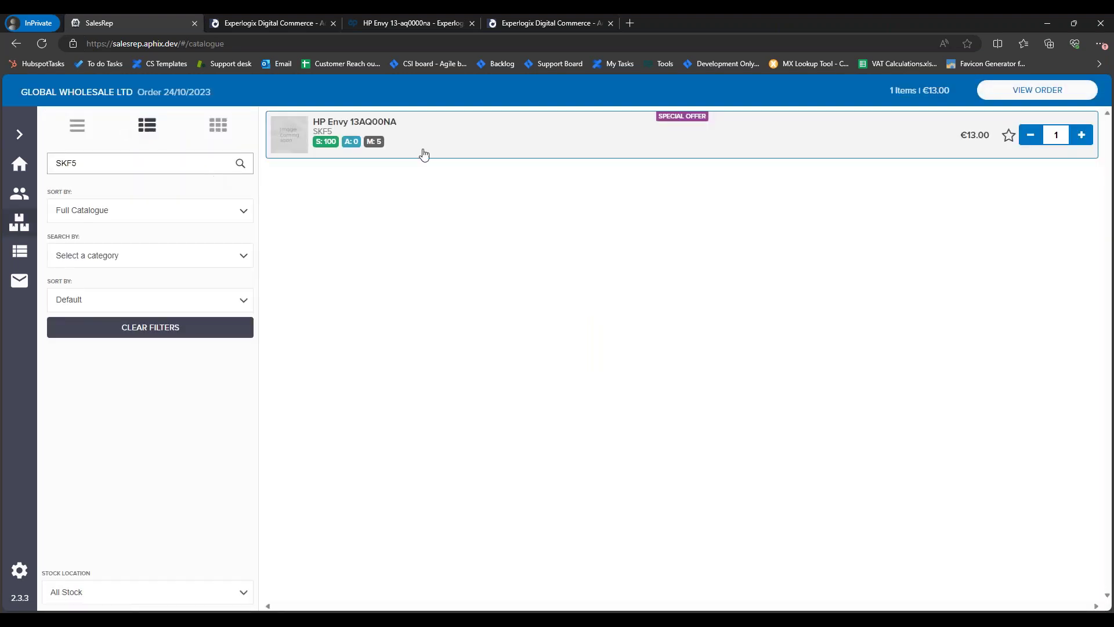
left_click(431, 144)
left_click(1036, 123)
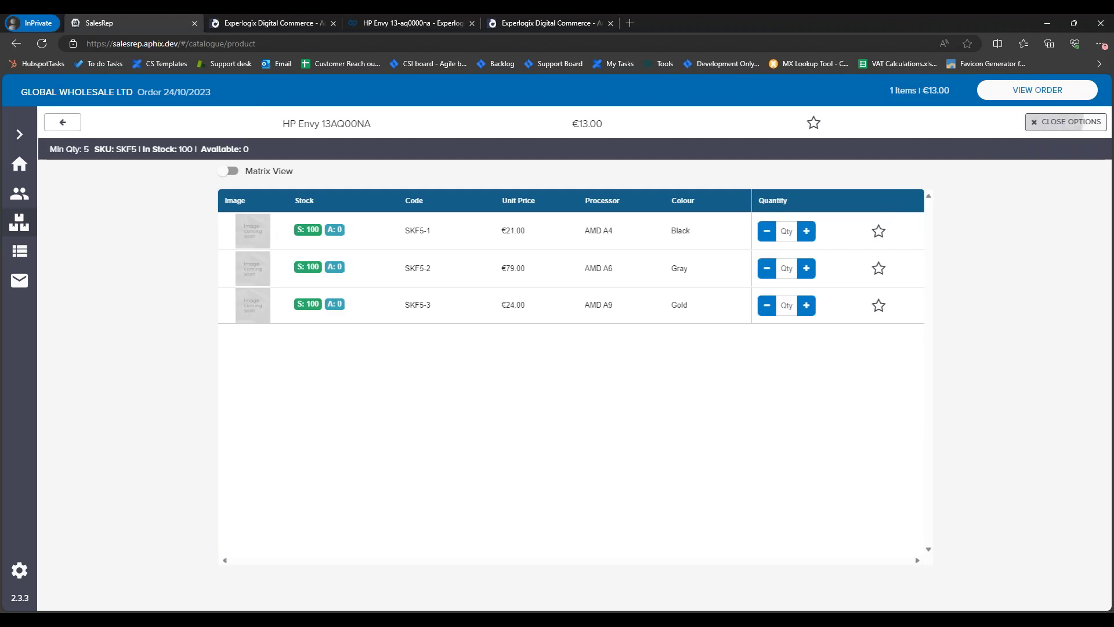
Step: Add 2 Black AMD A4 and 3 Gray AMD A6 units, star both, and turn on Matrix View
left_click(805, 232)
left_click(805, 268)
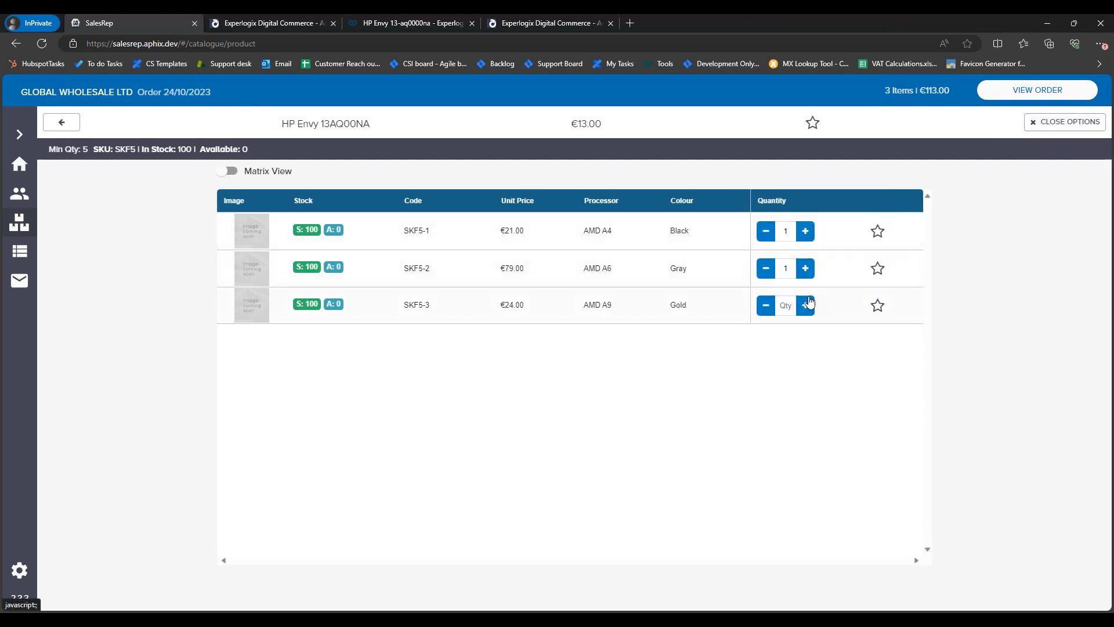
left_click(804, 268)
left_click(805, 233)
left_click(805, 268)
left_click(877, 268)
left_click(881, 235)
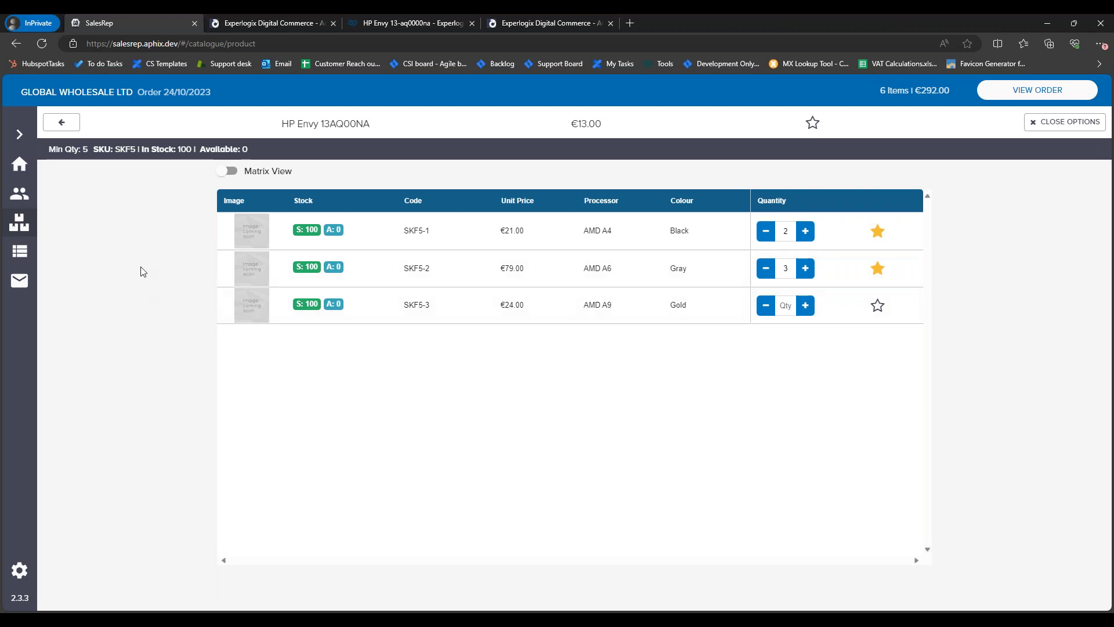
left_click(226, 172)
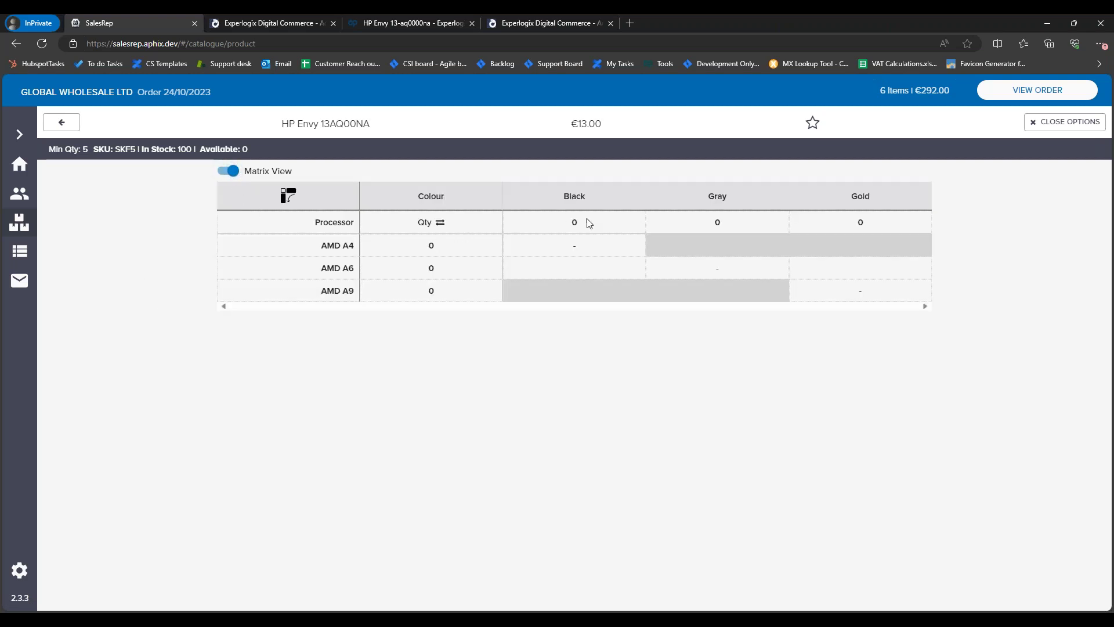
Step: Enter matrix quantities 10 for Gray AMD A6 and 02 for Black AMD A4, then collapse the sidebar
left_click(594, 250)
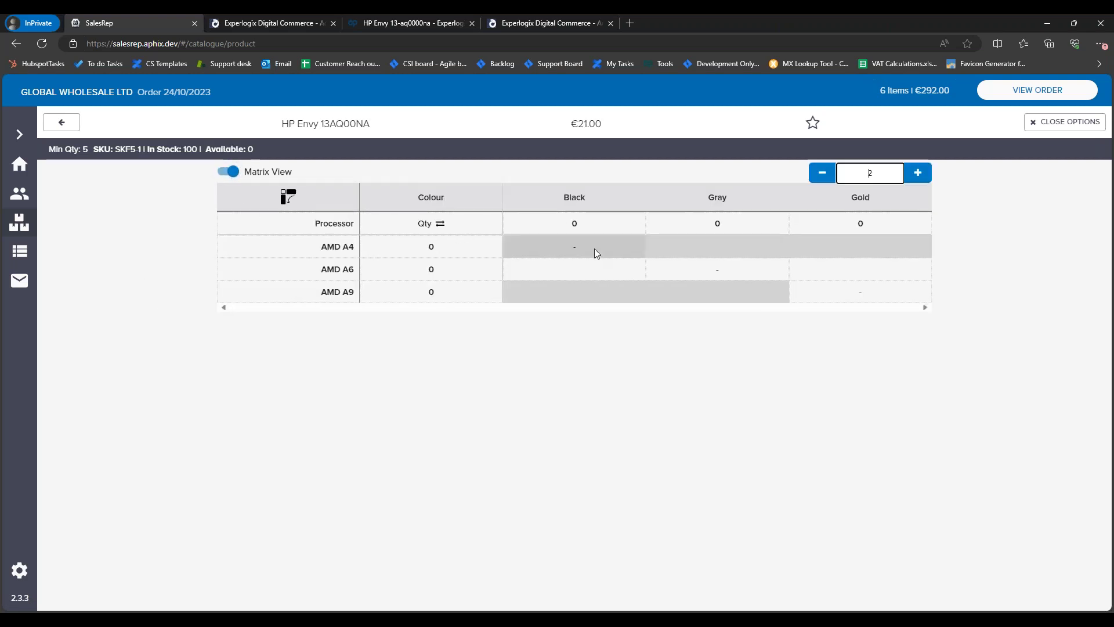
left_click(586, 294)
left_click(718, 271)
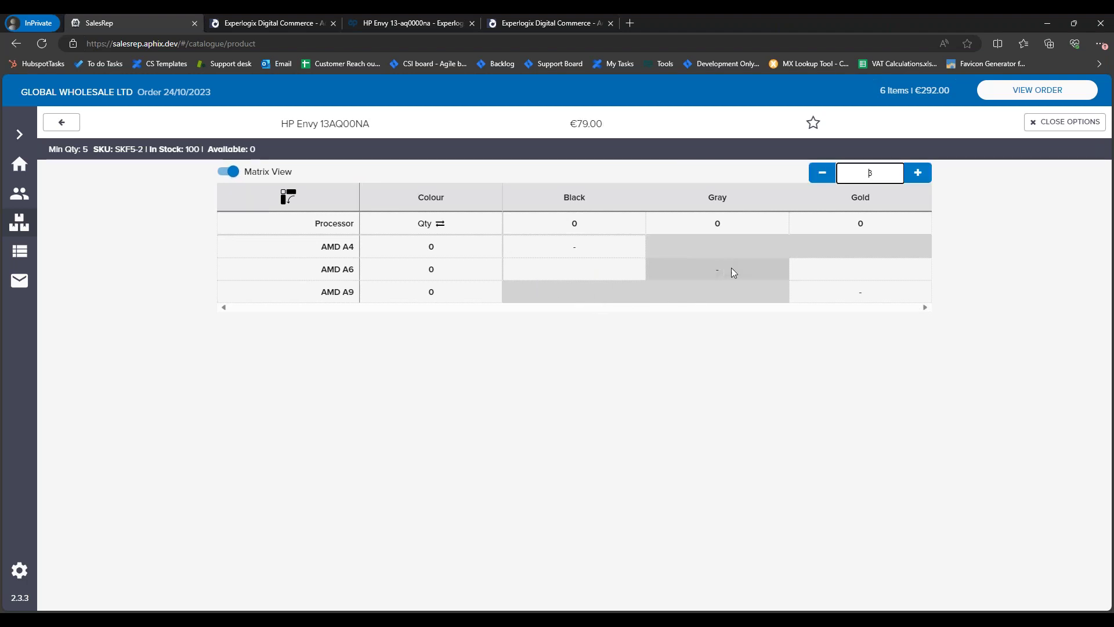
key("BackSpace")
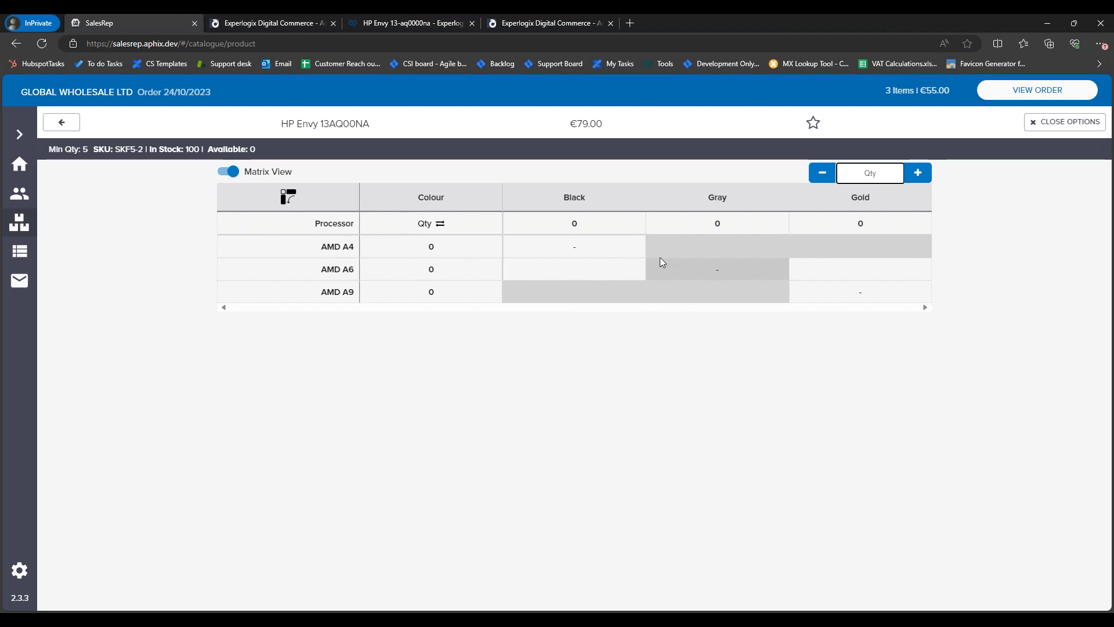
type("10")
left_click(601, 254)
type("02")
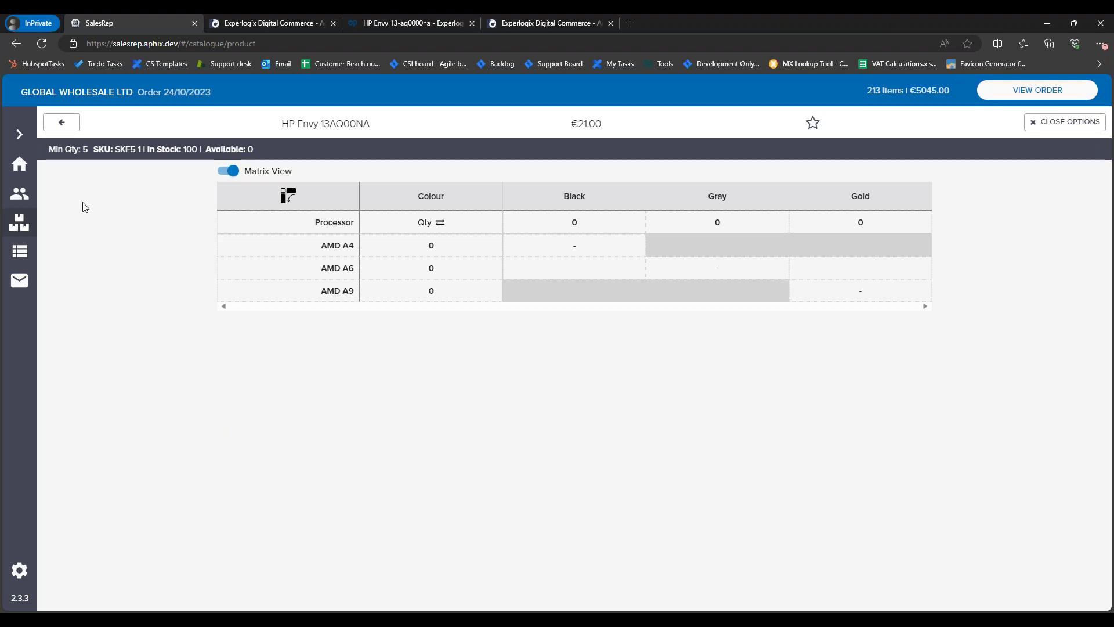
left_click(19, 135)
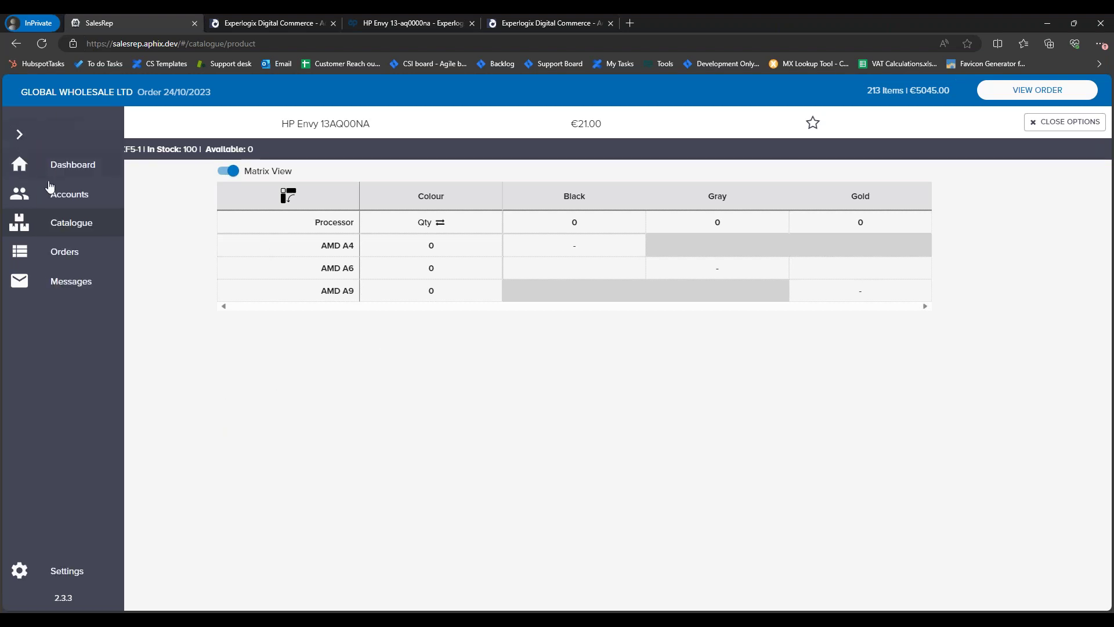
left_click(21, 134)
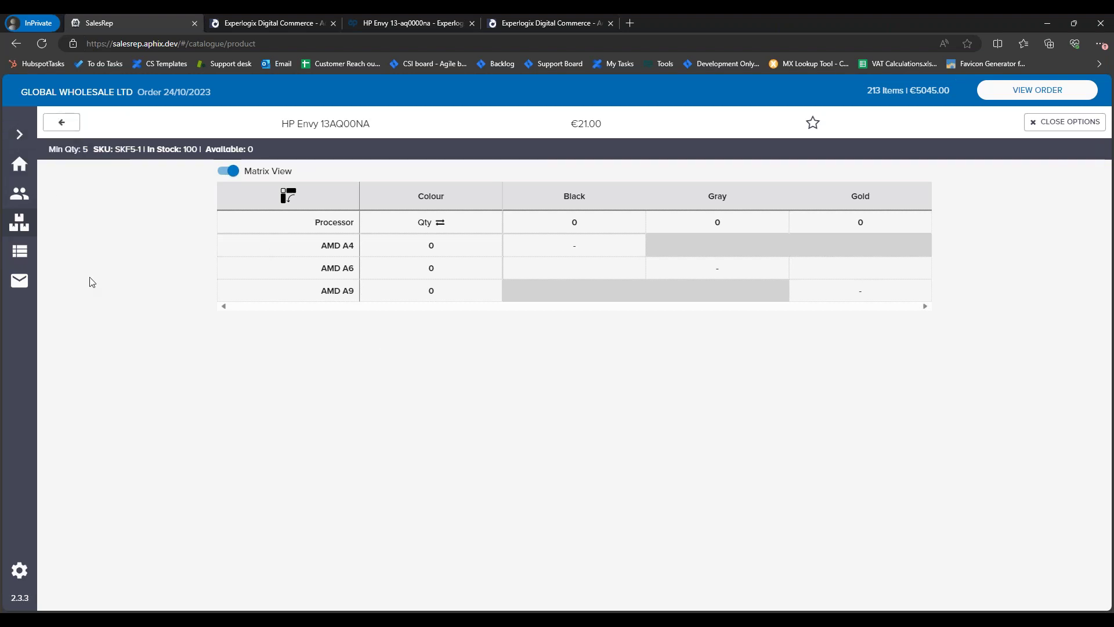
Step: Check the three SKF5 options in the admin, then close the SalesRep option matrix
left_click(535, 23)
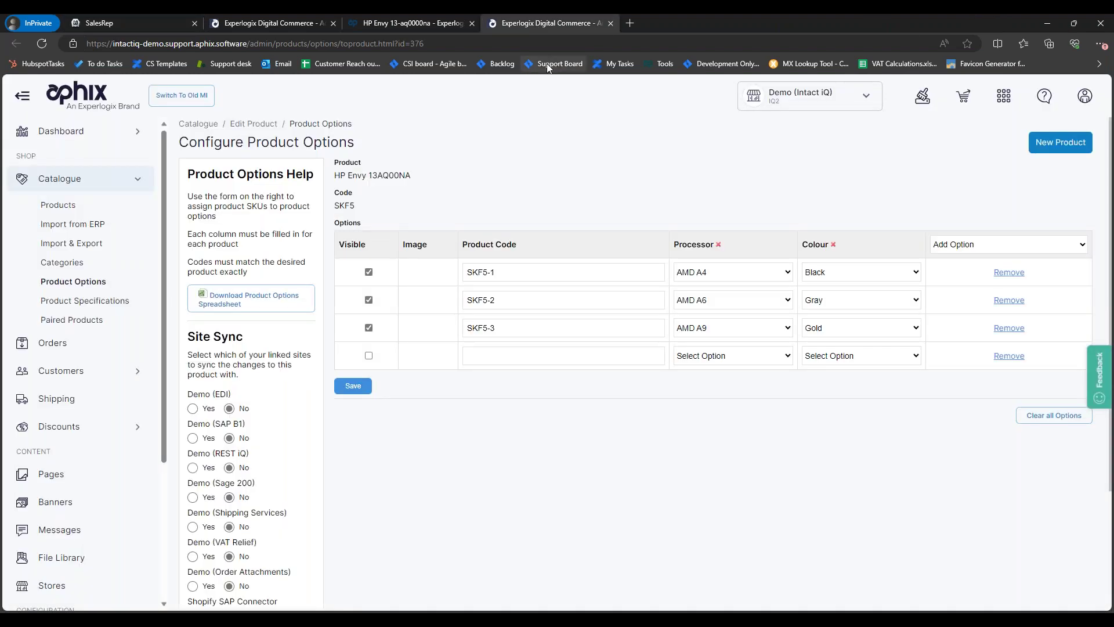
left_click(166, 16)
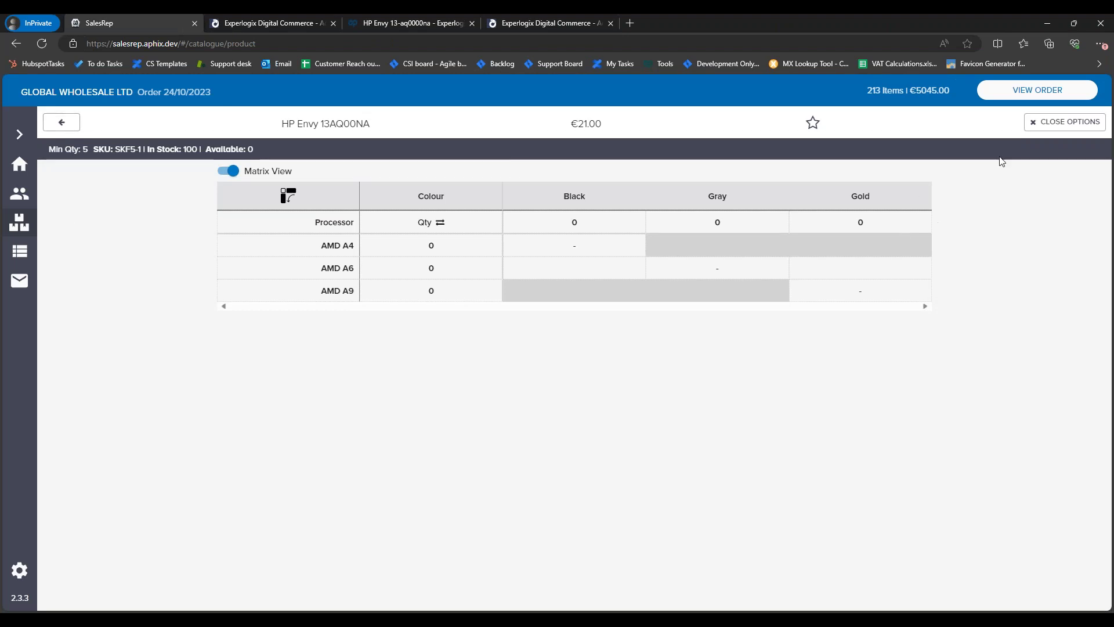
left_click(1065, 122)
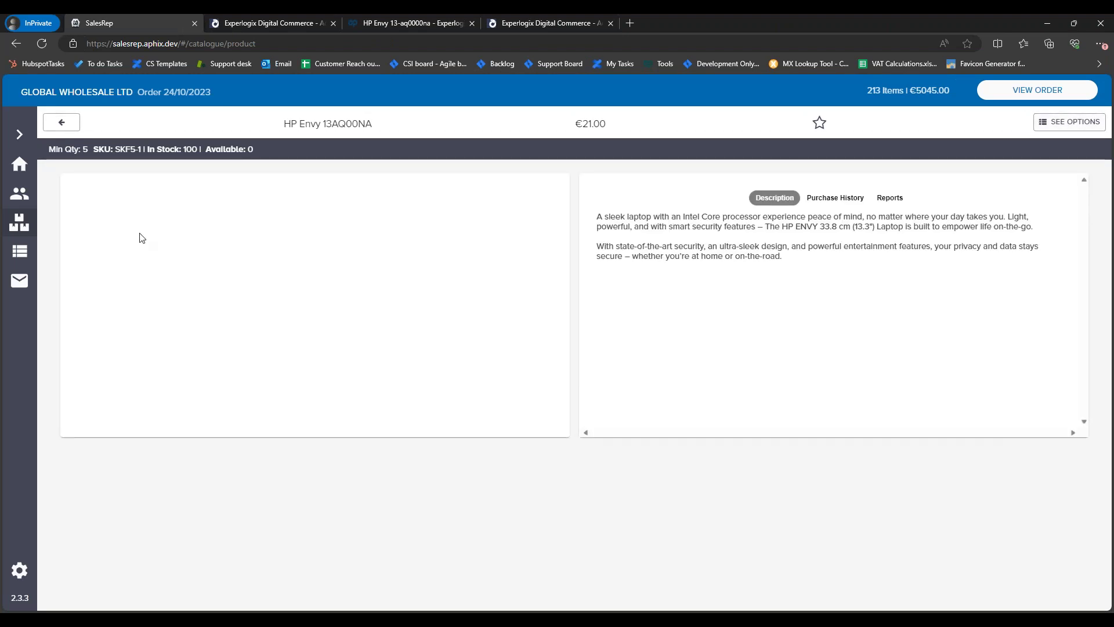
Step: Star the HP Envy SKF5 row in the product catalogue as a favourite
left_click(24, 194)
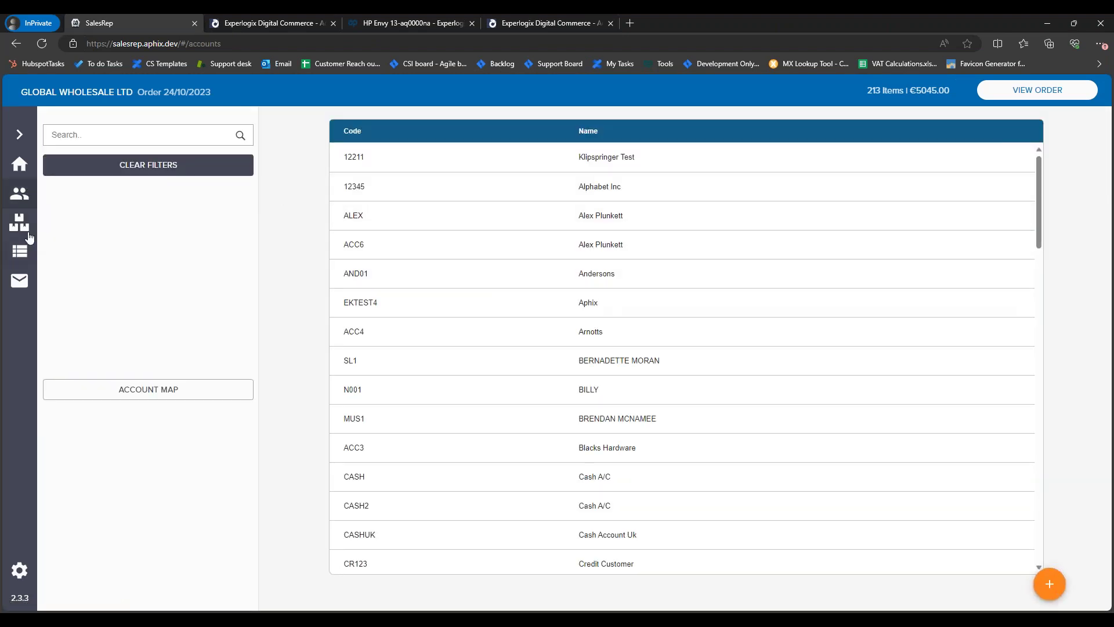
left_click(19, 223)
left_click(1008, 135)
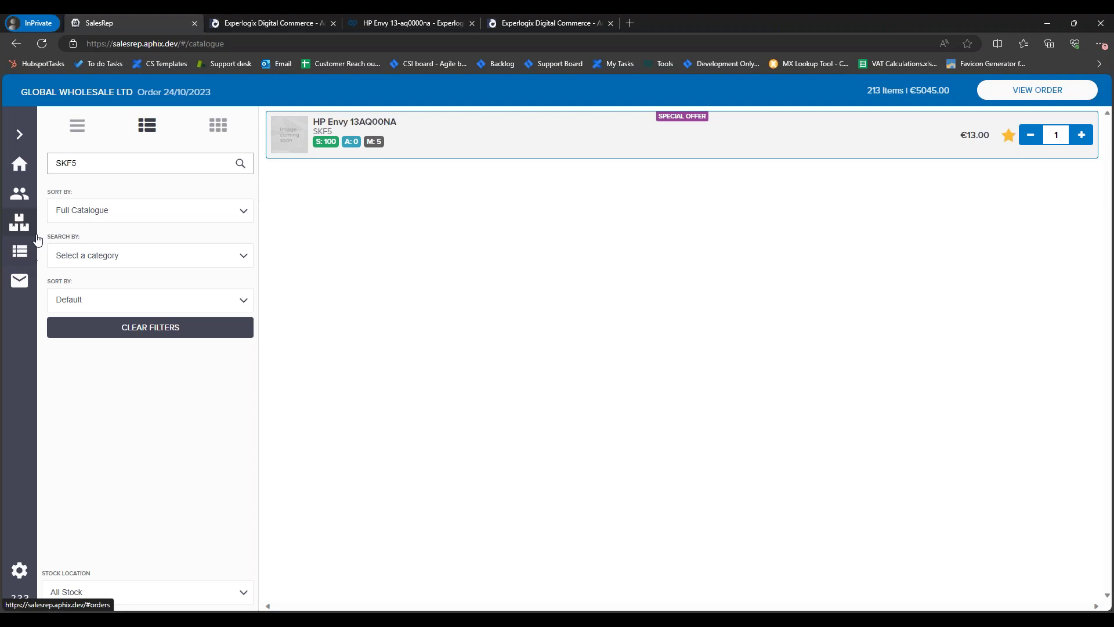
Step: Search accounts for 'demo1' and open Global Wholesale Ltd
left_click(21, 197)
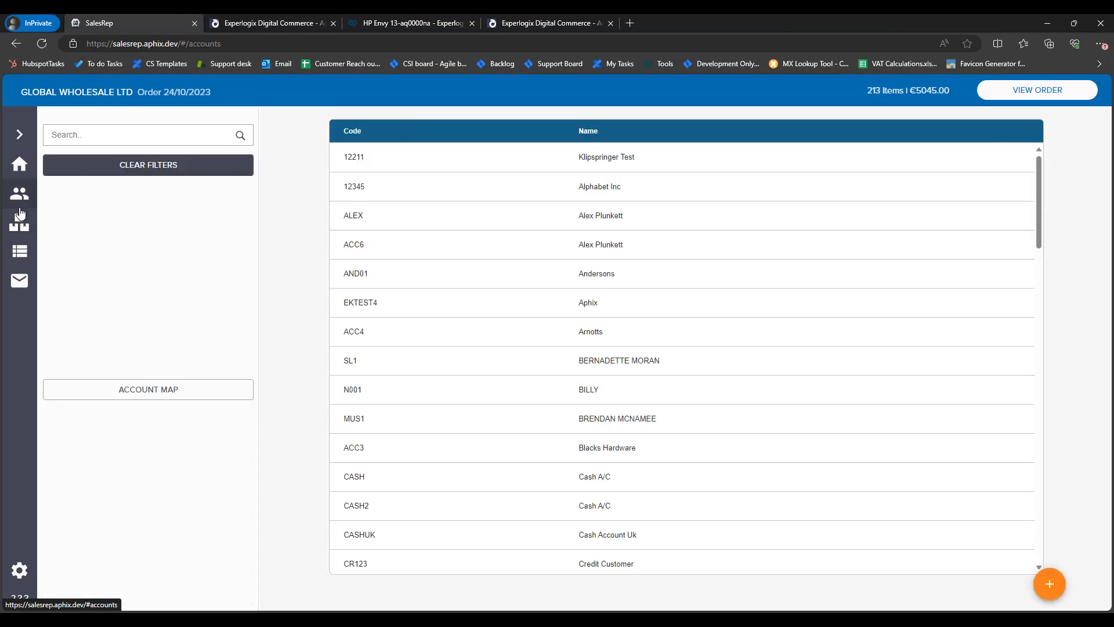
type("demo1")
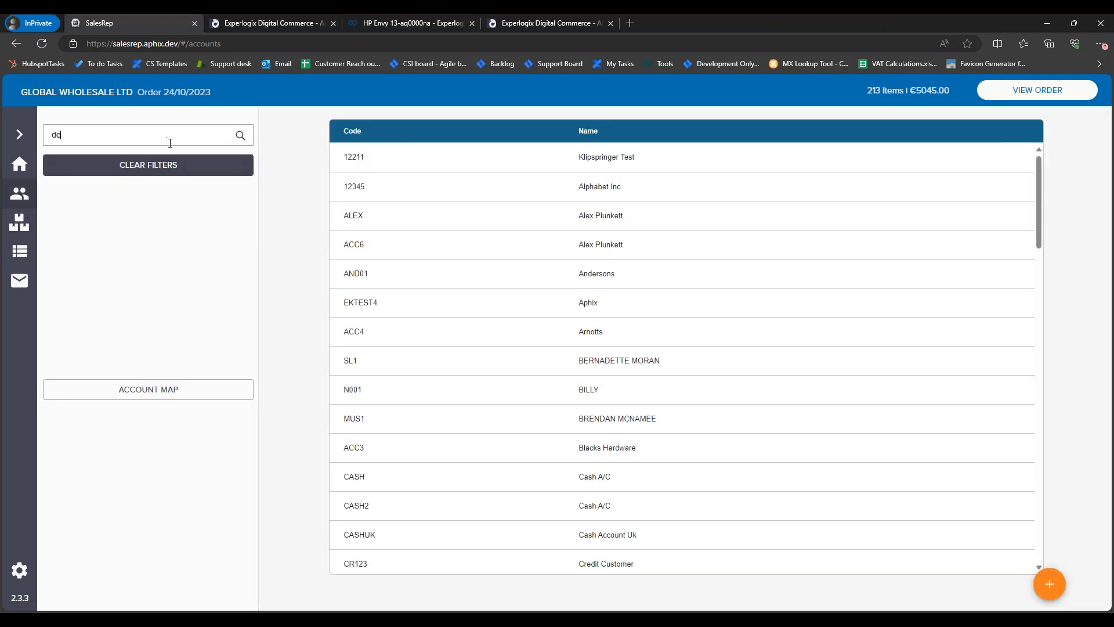
left_click(477, 162)
Step: Filter Global Wholesale Ltd's favourites to Rep Favourites and download the latest list
left_click(755, 150)
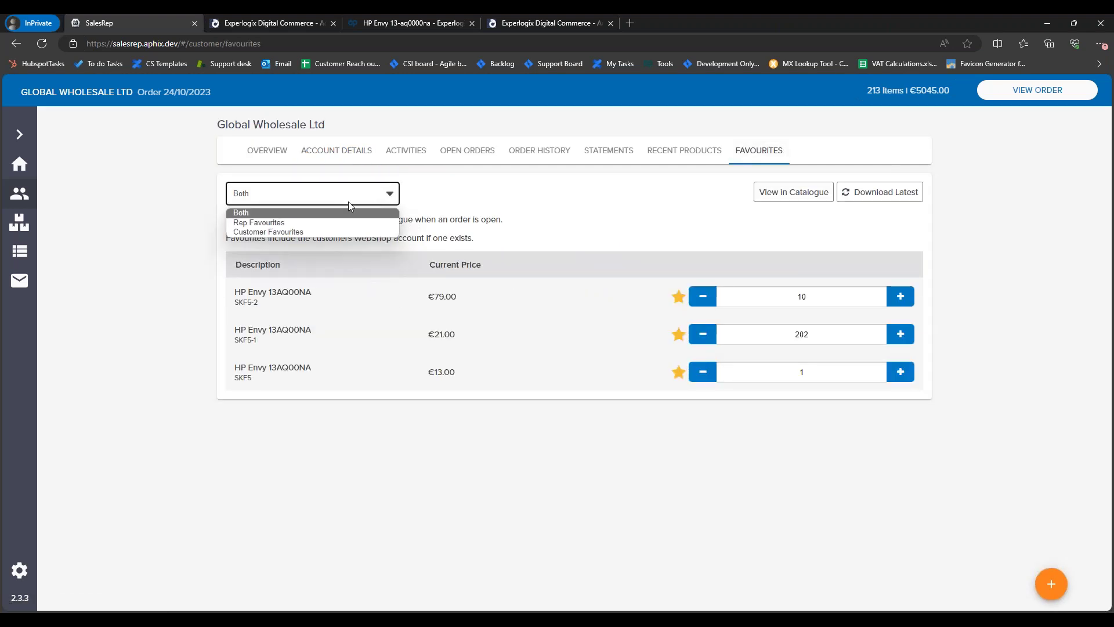
left_click(422, 202)
left_click(325, 201)
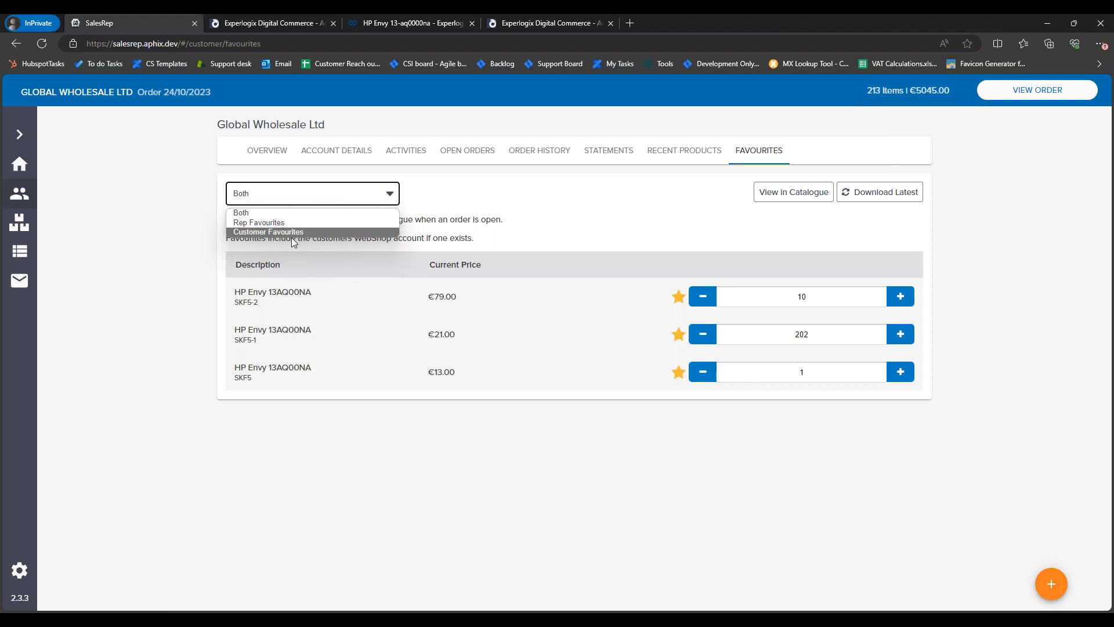
left_click(290, 222)
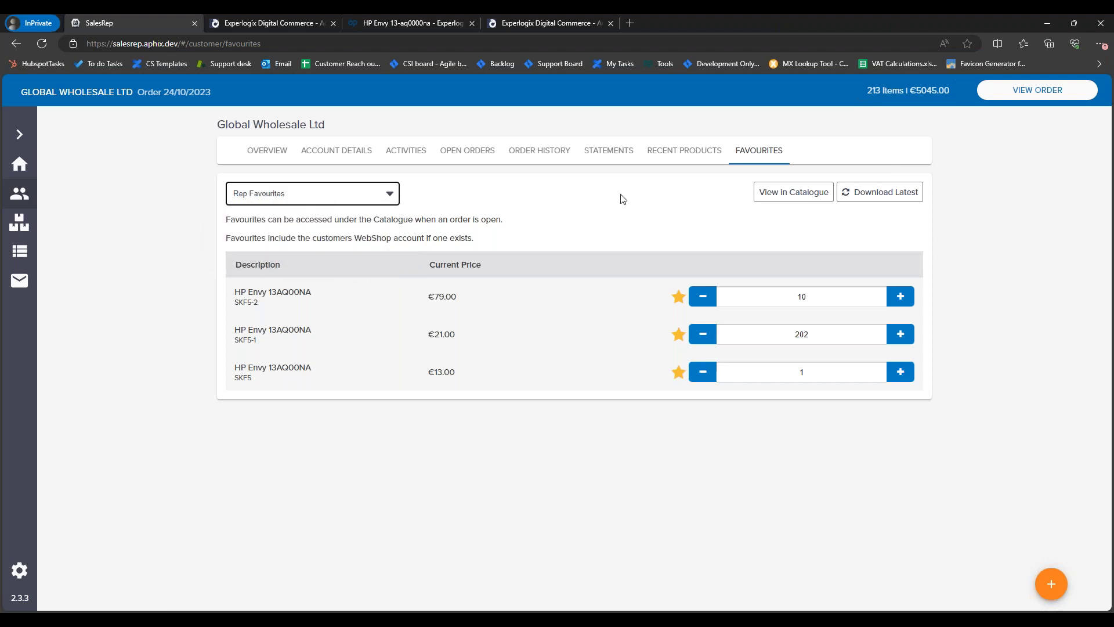
left_click(873, 195)
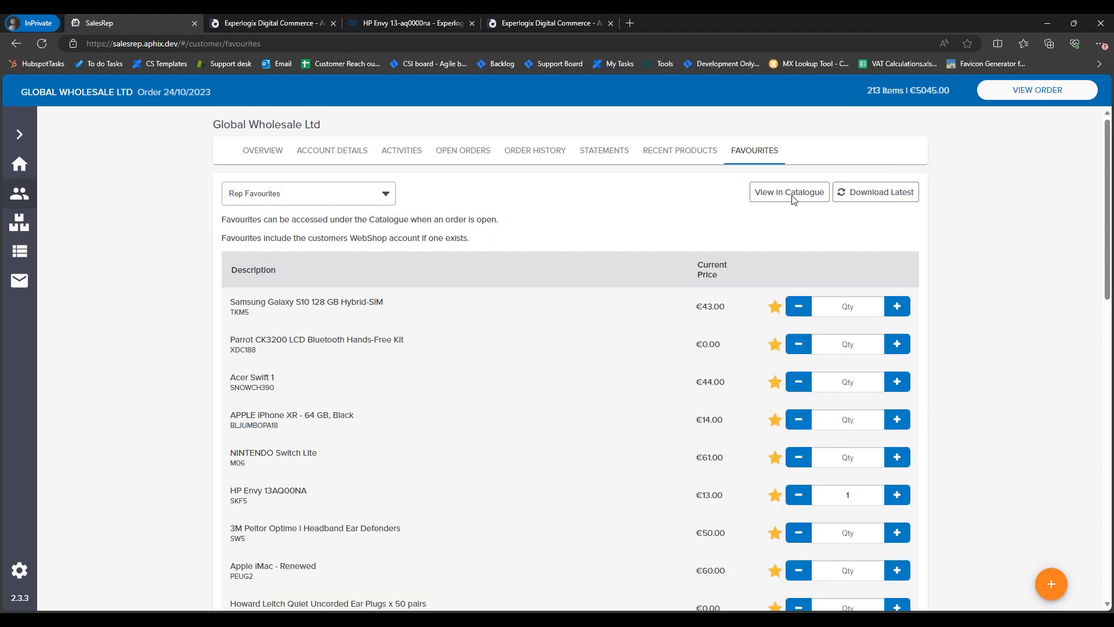
Step: View the favourites in the catalogue with the SKF5 search cleared
left_click(796, 192)
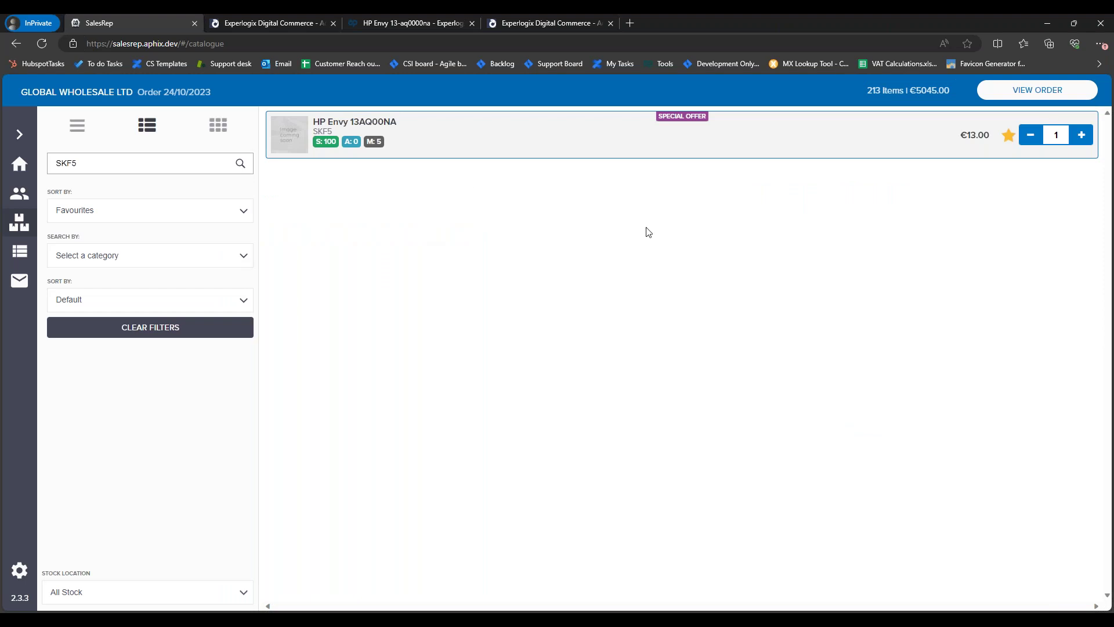
left_click(173, 162)
key("BackSpace")
key("BackSpace")
key("BackSpace")
key("BackSpace")
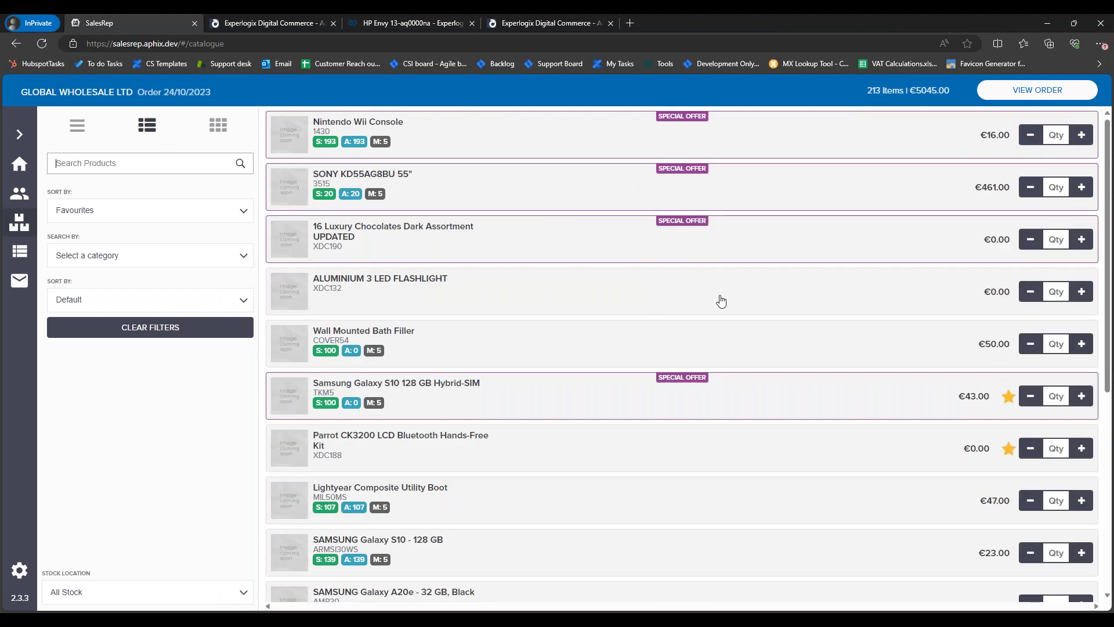
scroll(734, 308, "down", 1)
scroll(729, 343, "down", 15)
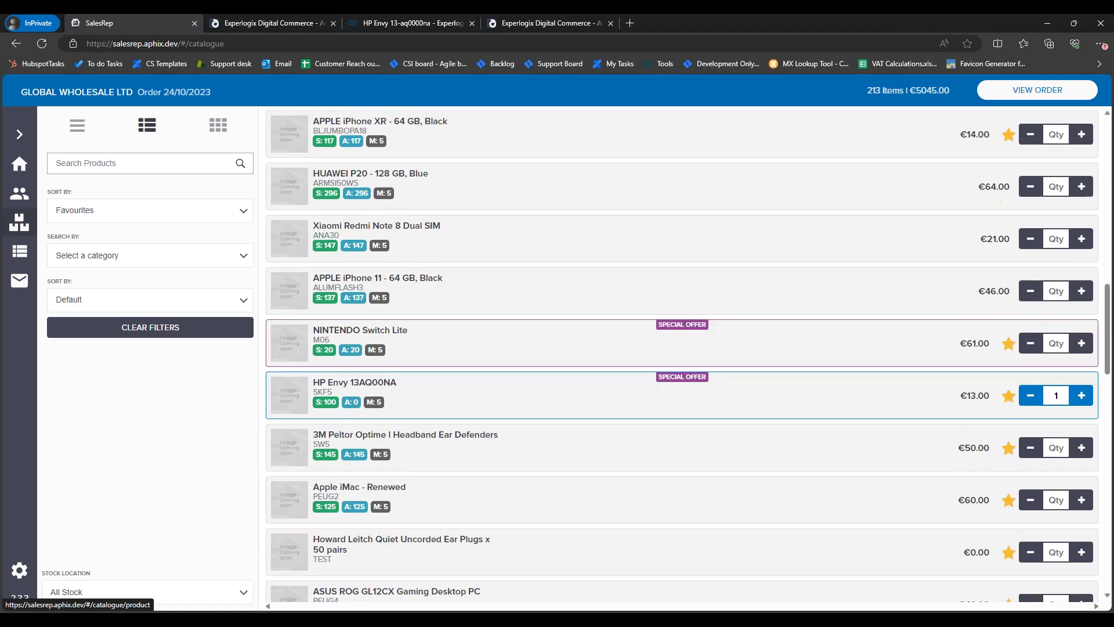
scroll(17, 224, "up", 4)
Step: Search accounts for 'demo' and open Global Wholesale Ltd's favourites list
left_click(12, 198)
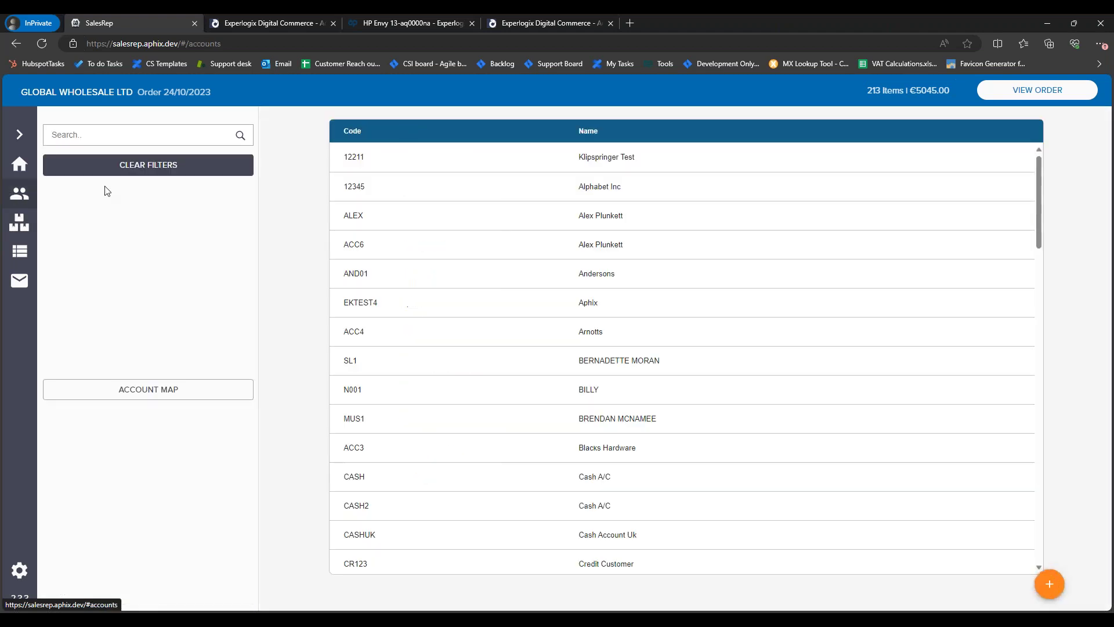
left_click(117, 138)
type("demo")
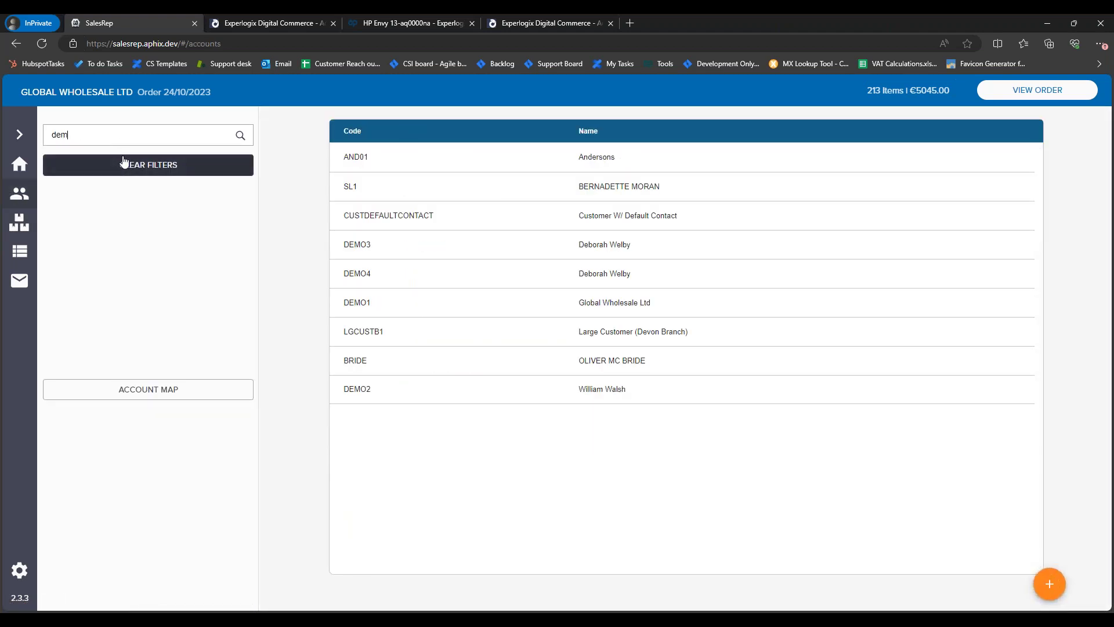
left_click(361, 215)
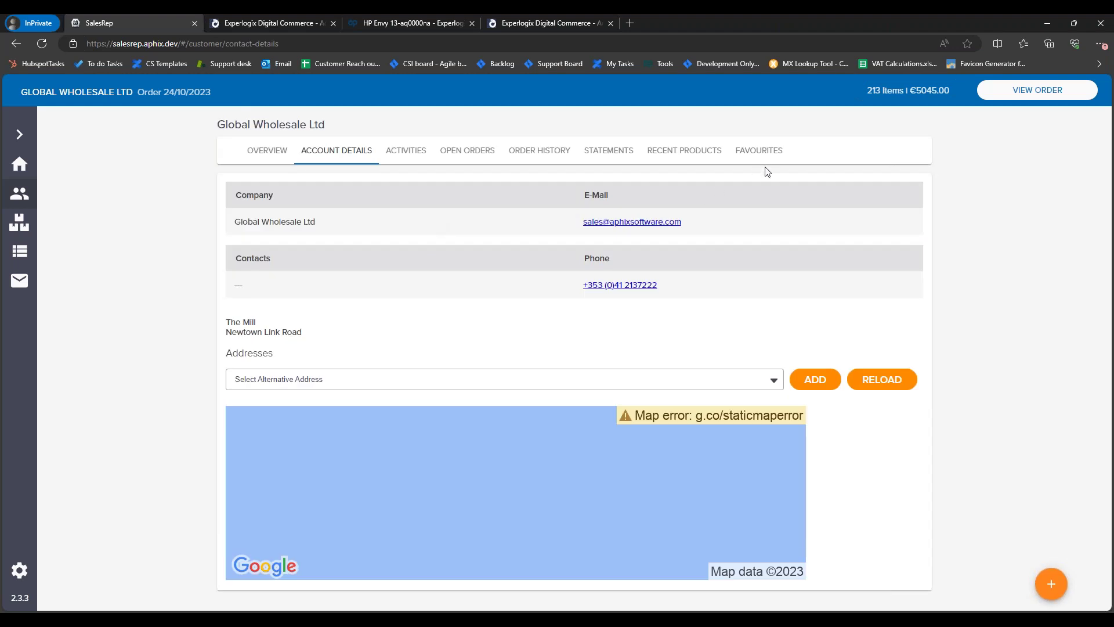
left_click(758, 152)
Step: Filter to Rep Favourites, download the latest, and scroll through the HP Envy lines
scroll(566, 265, "down", 5)
scroll(587, 274, "up", 6)
left_click(360, 193)
left_click(296, 222)
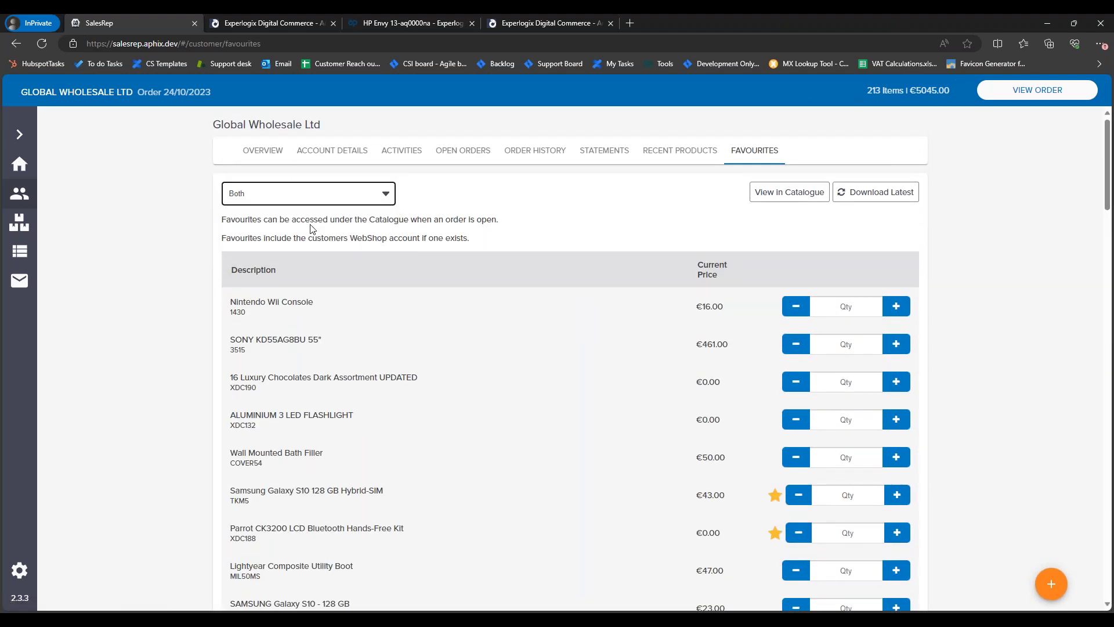
left_click(869, 193)
scroll(648, 291, "down", 6)
scroll(648, 291, "down", 7)
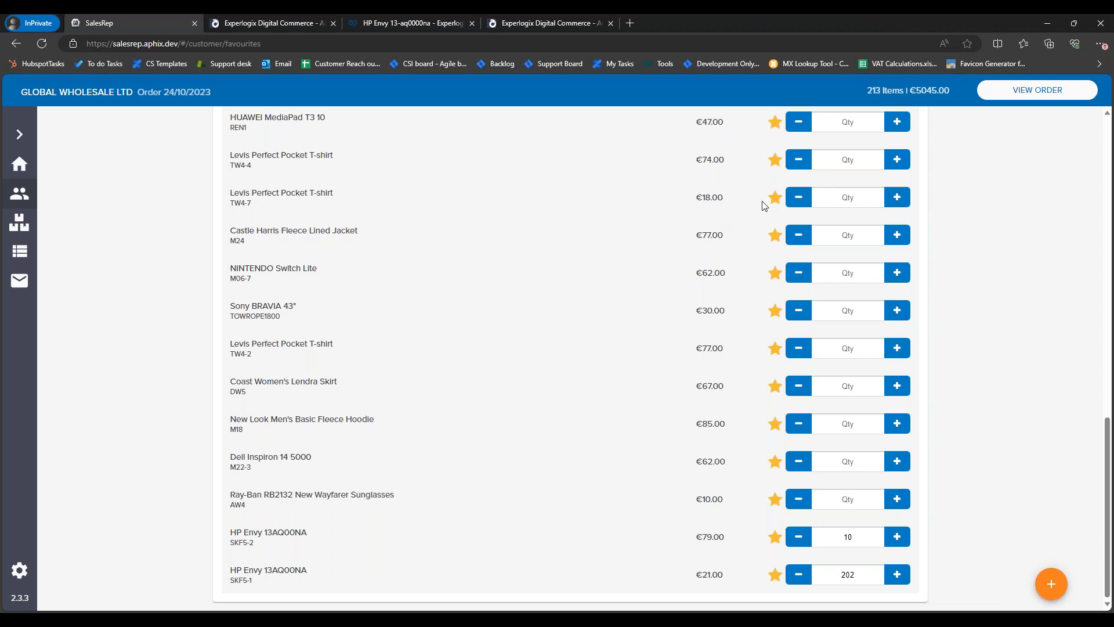
scroll(517, 251, "up", 10)
scroll(561, 262, "up", 4)
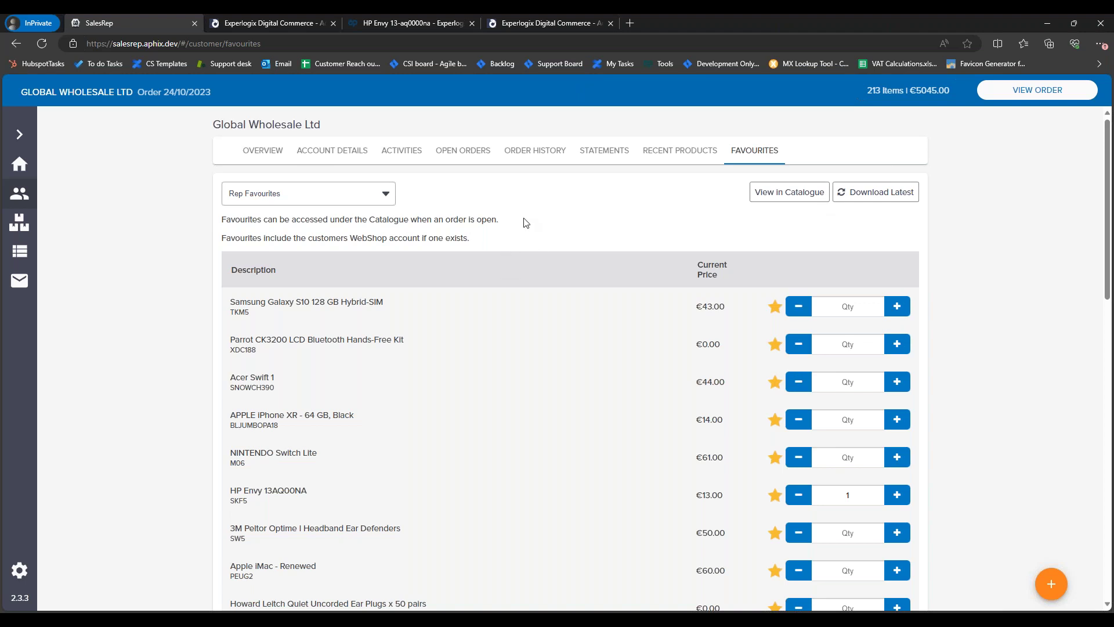
Step: Filter Global Wholesale Ltd's favourites to Customer Favourites and scroll to the end of the list
left_click(298, 201)
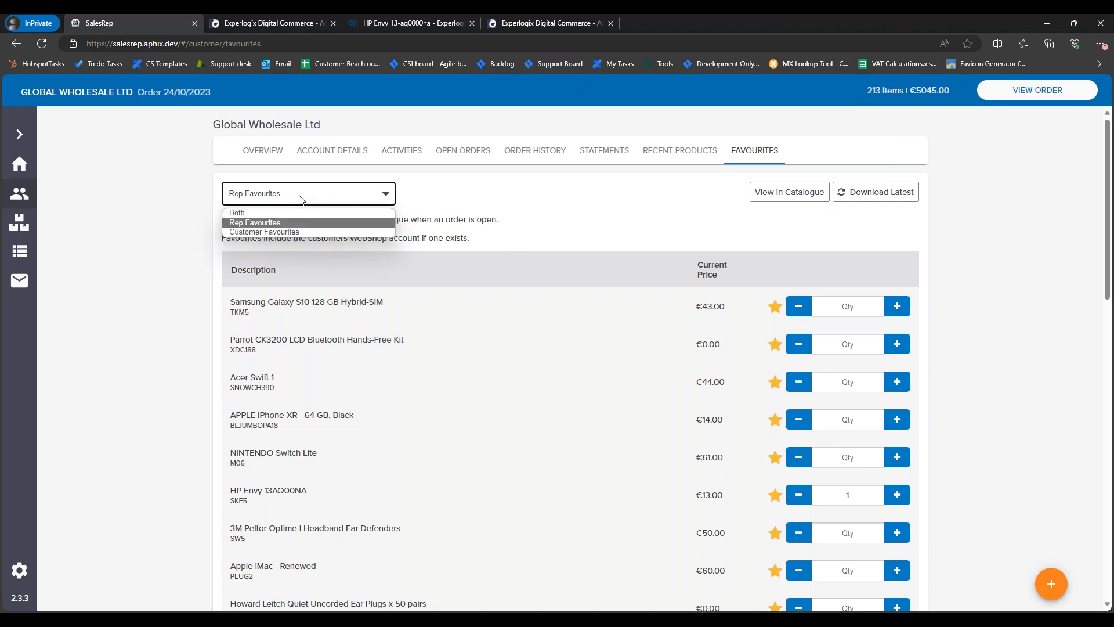
left_click(254, 232)
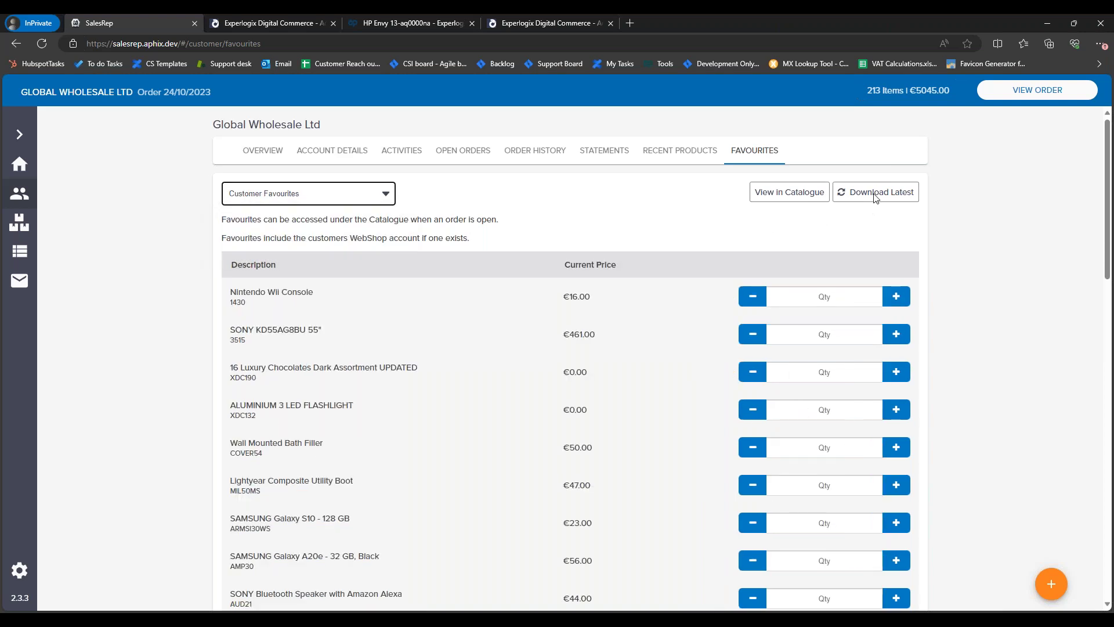
scroll(510, 381, "down", 10)
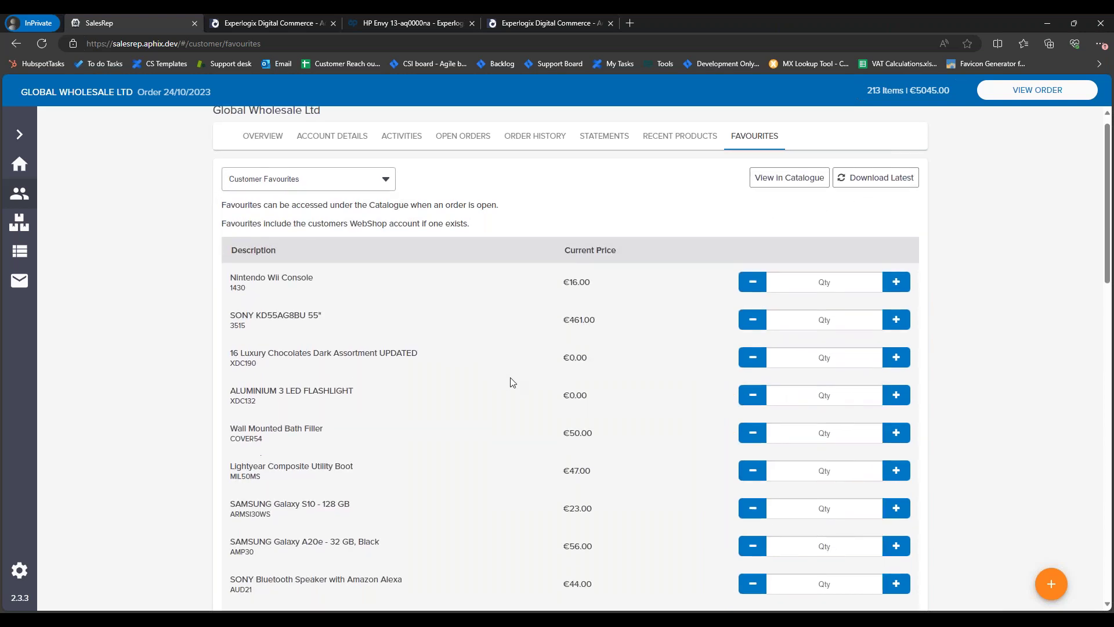
scroll(521, 383, "down", 7)
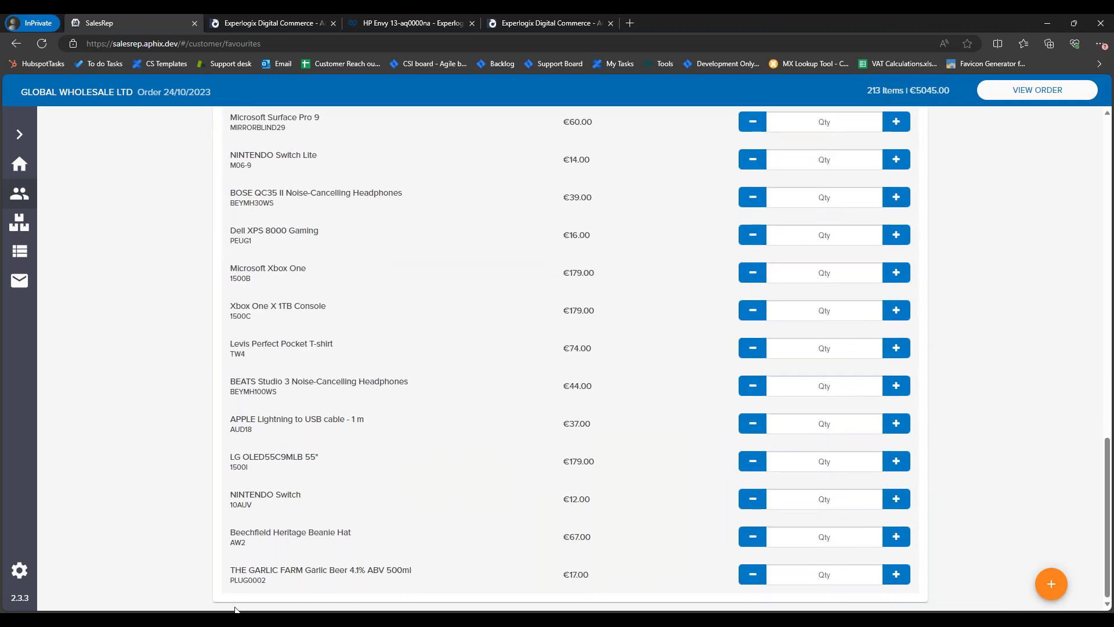
left_click_drag(251, 579, 256, 579)
Step: Open the webshop's Favourites list from the account dashboard and scroll through it
left_click(441, 23)
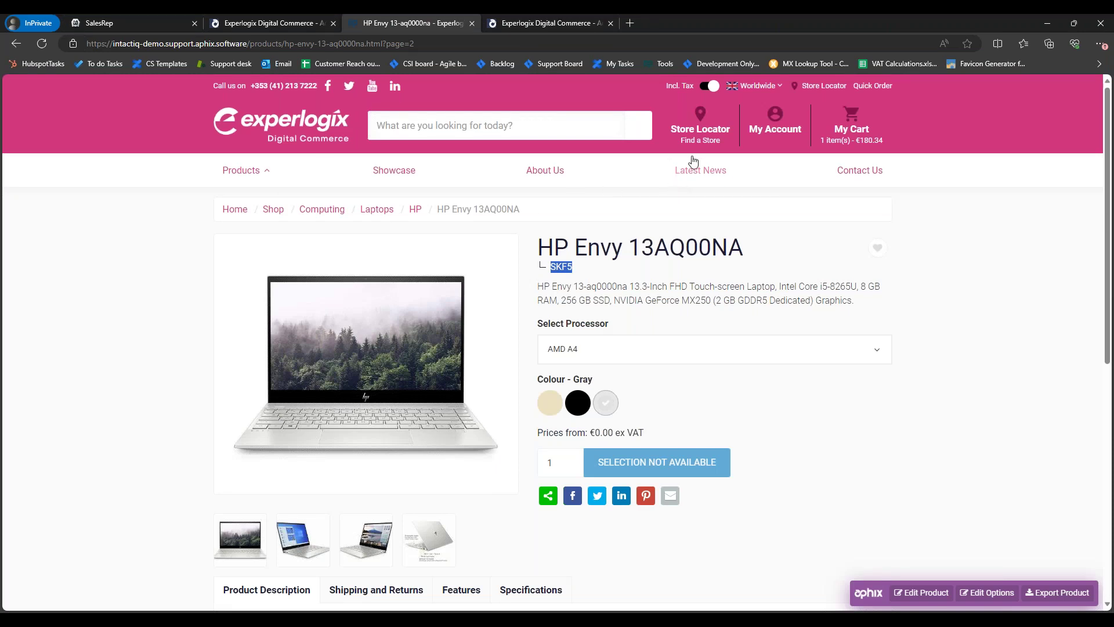
left_click(773, 125)
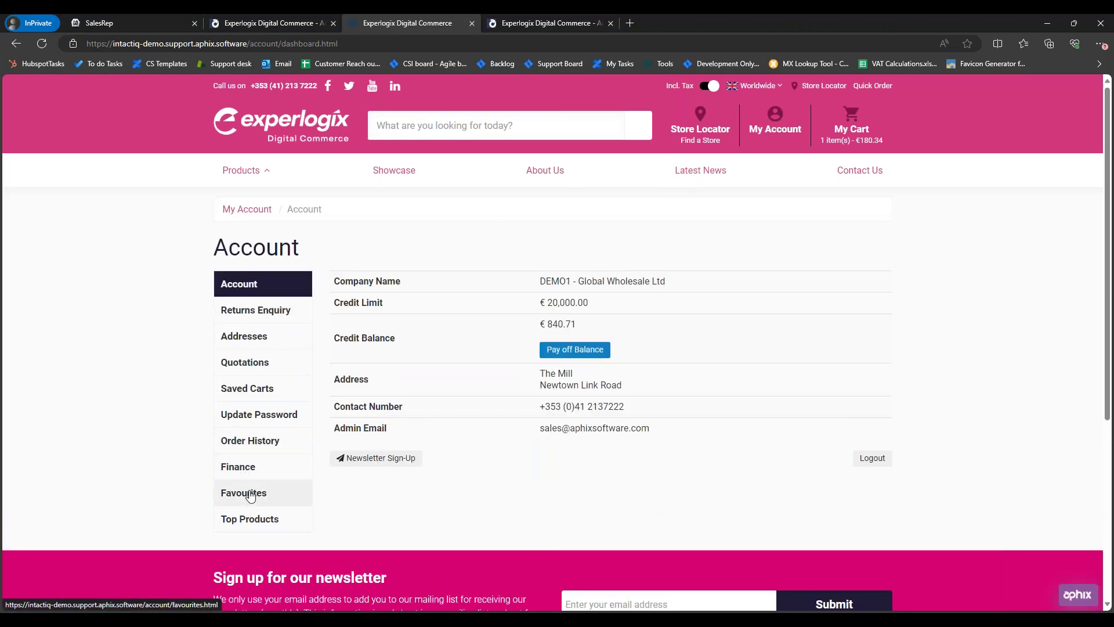
left_click(282, 482)
scroll(752, 342, "down", 5)
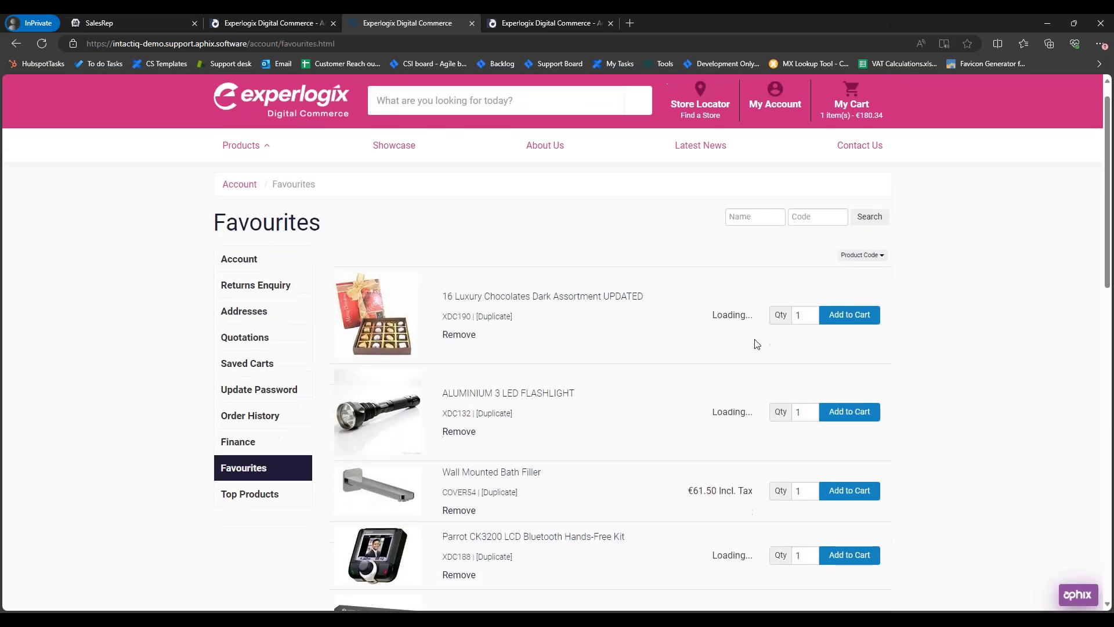
scroll(751, 342, "down", 5)
Step: Bring up account DEMO1's admin Save Customer record and select the login's email address
scroll(722, 308, "up", 9)
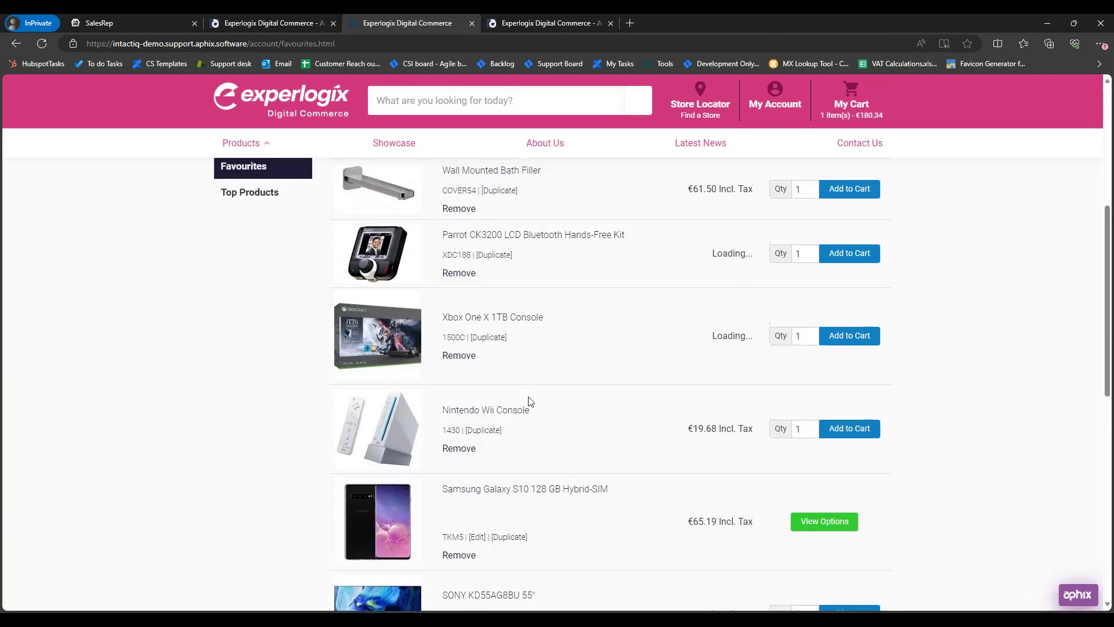
scroll(699, 377, "up", 5)
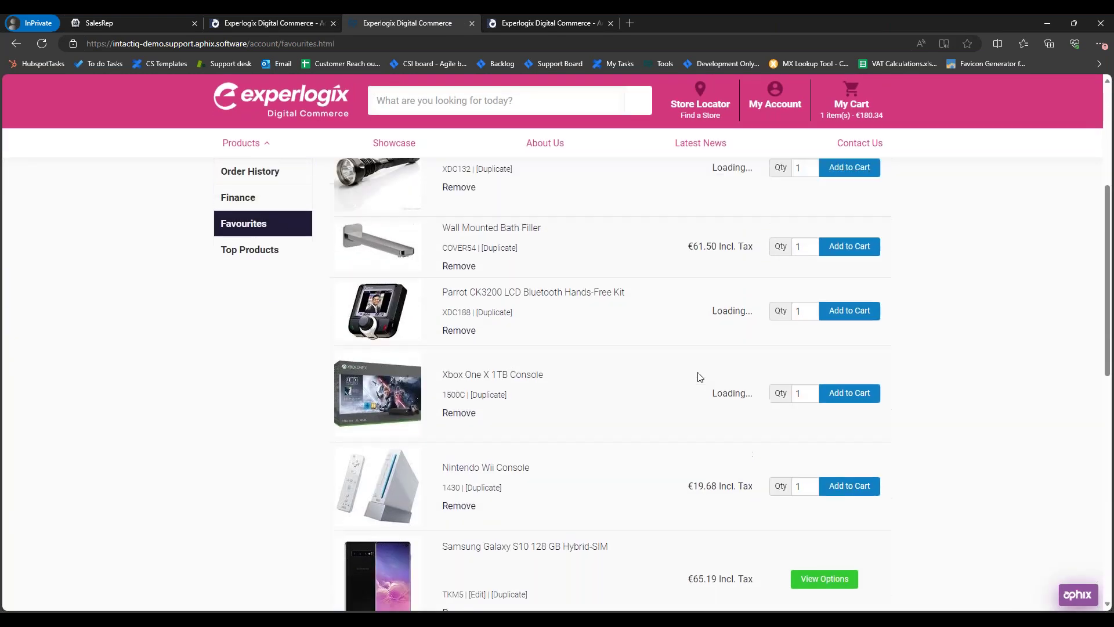
scroll(699, 378, "down", 5)
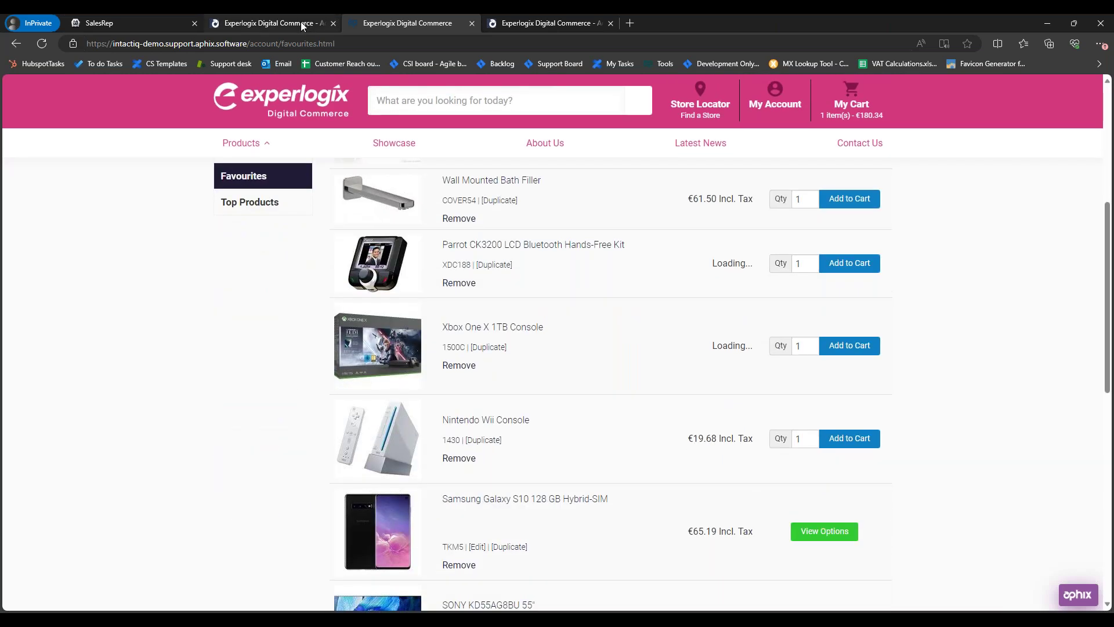
left_click(300, 22)
left_click_drag(449, 293, 318, 312)
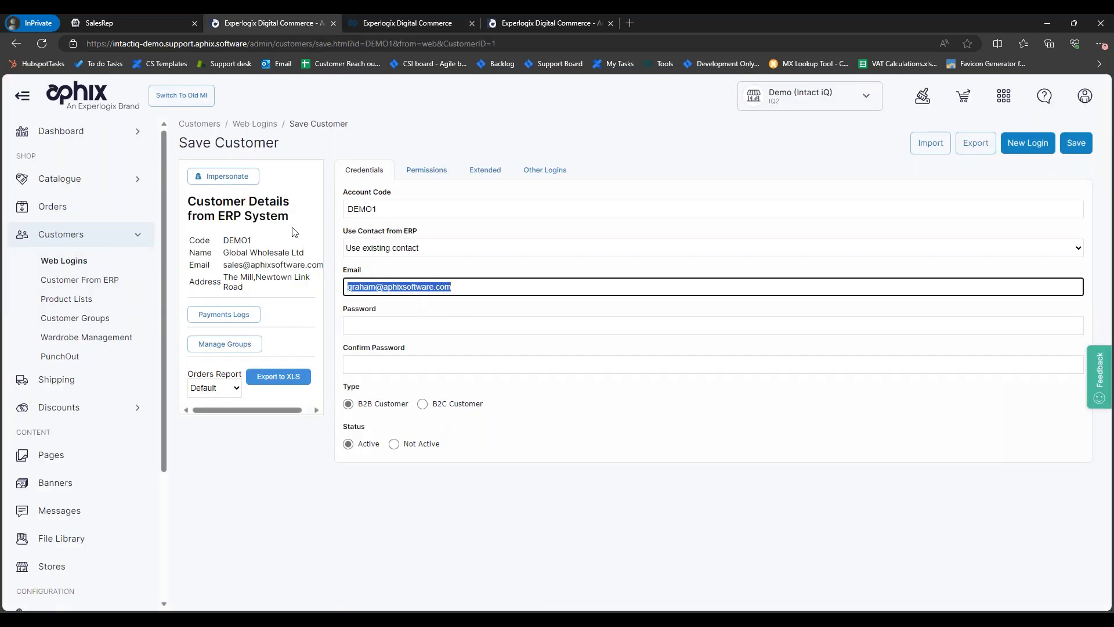
Step: Review DEMO1's Other Logins, search the page for 'demo1', and check the Extended settings
left_click(546, 170)
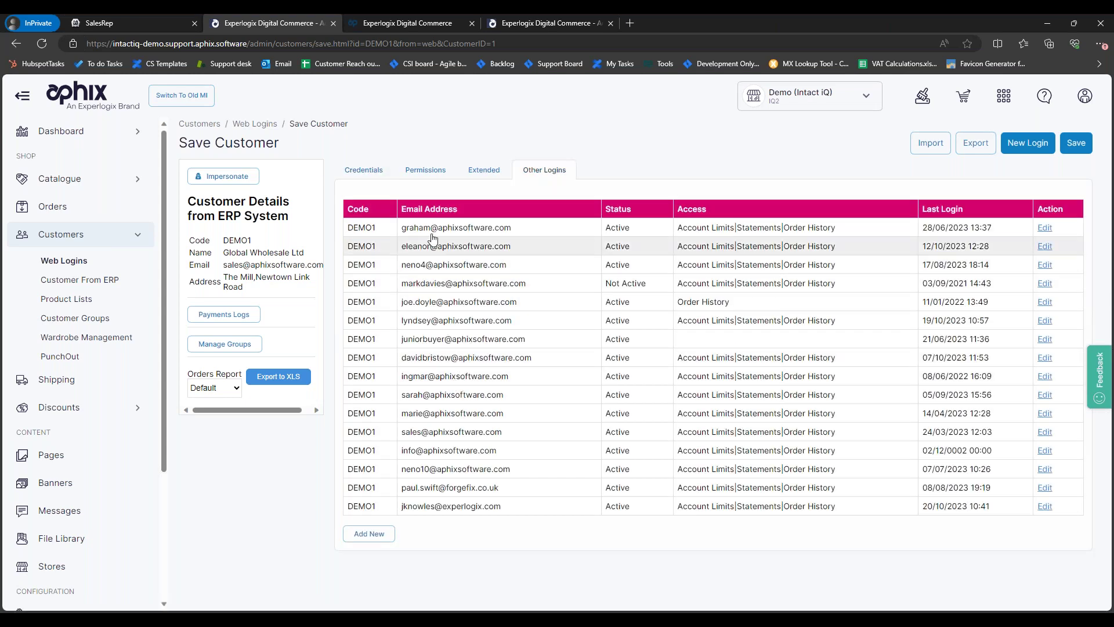
key("ctrl+d")
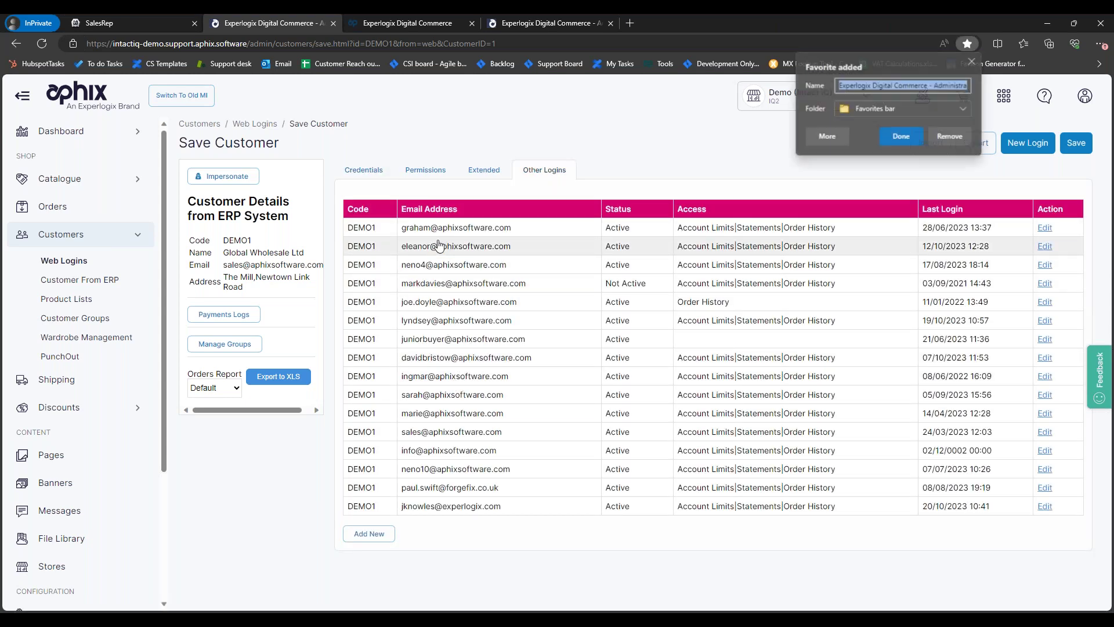
key("Escape")
key("ctrl+f")
type("demo1")
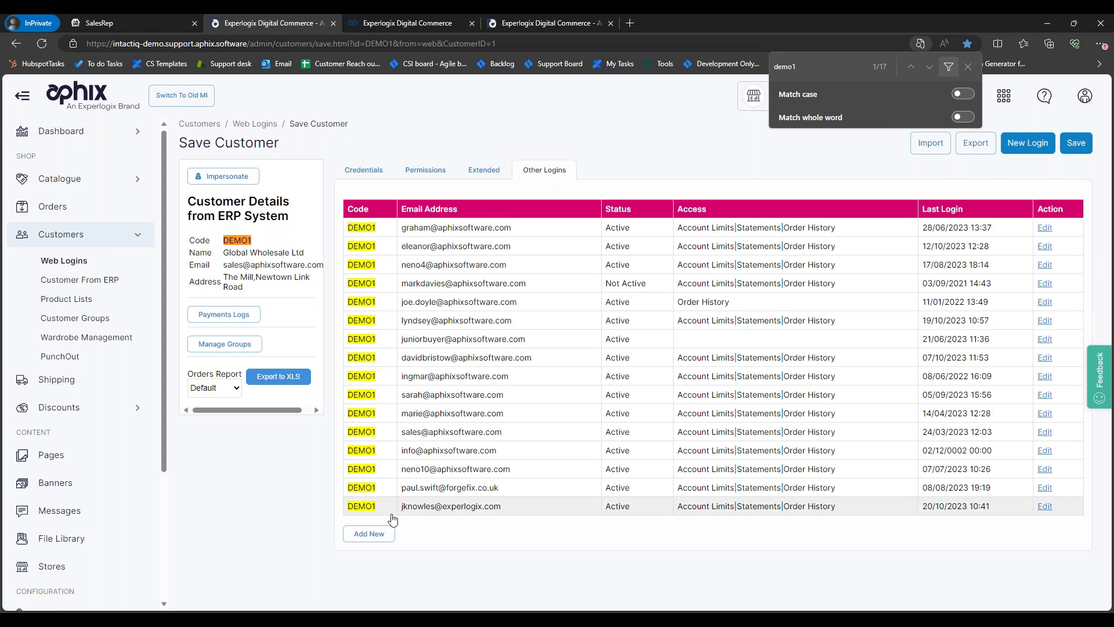
left_click(489, 178)
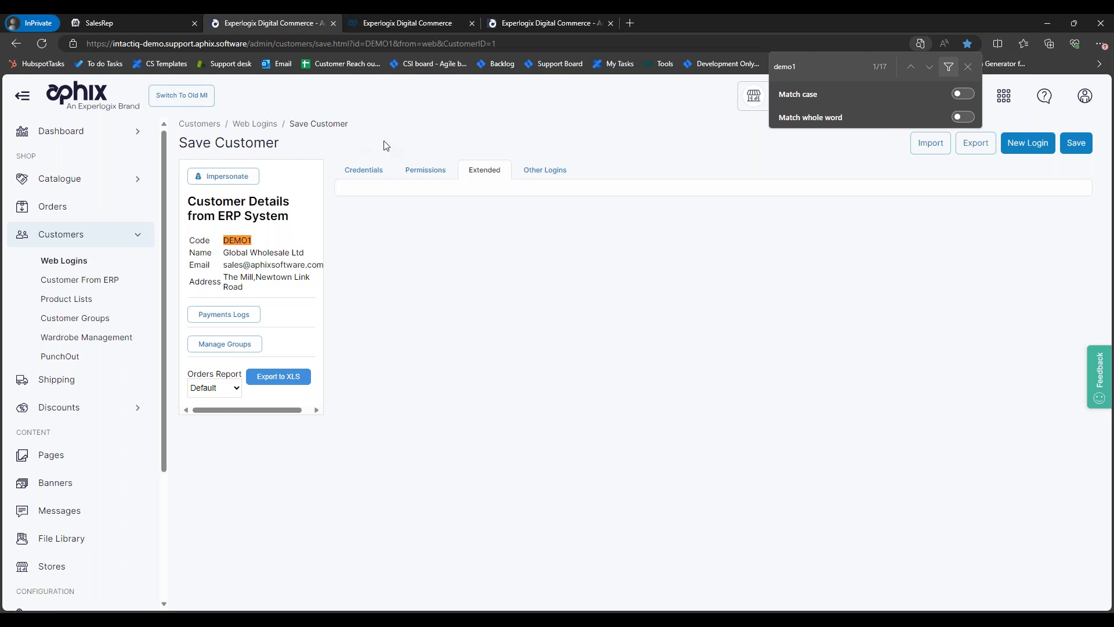
left_click(408, 23)
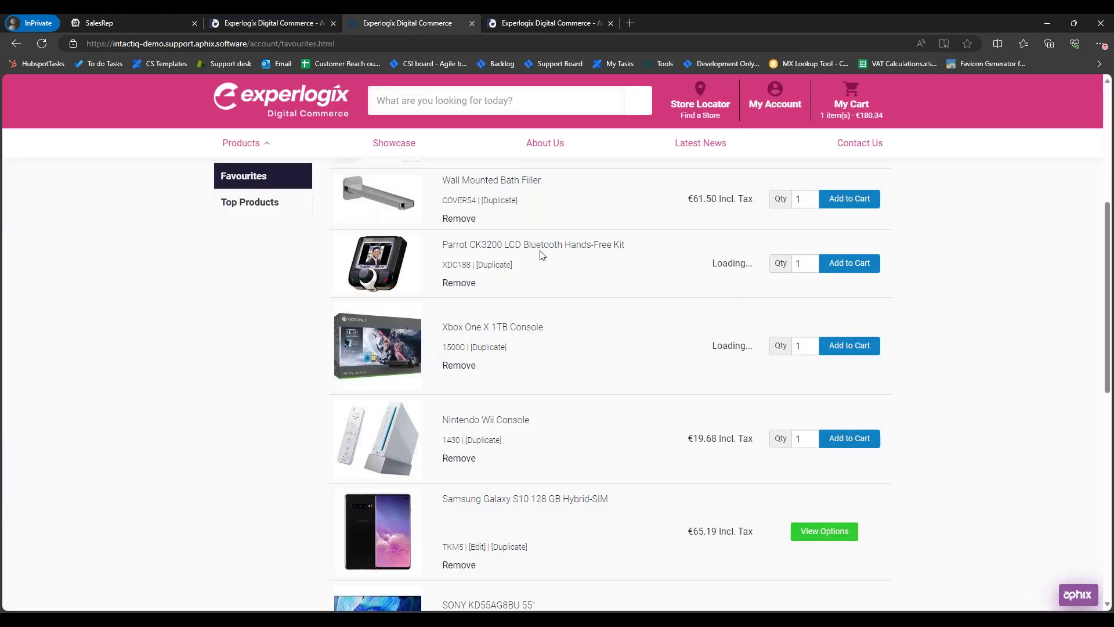
Step: Search the webshop Favourites page for 'add to', finding 8 Add to Cart matches
scroll(536, 256, "down", 2)
key("ctrl+f")
type("add to")
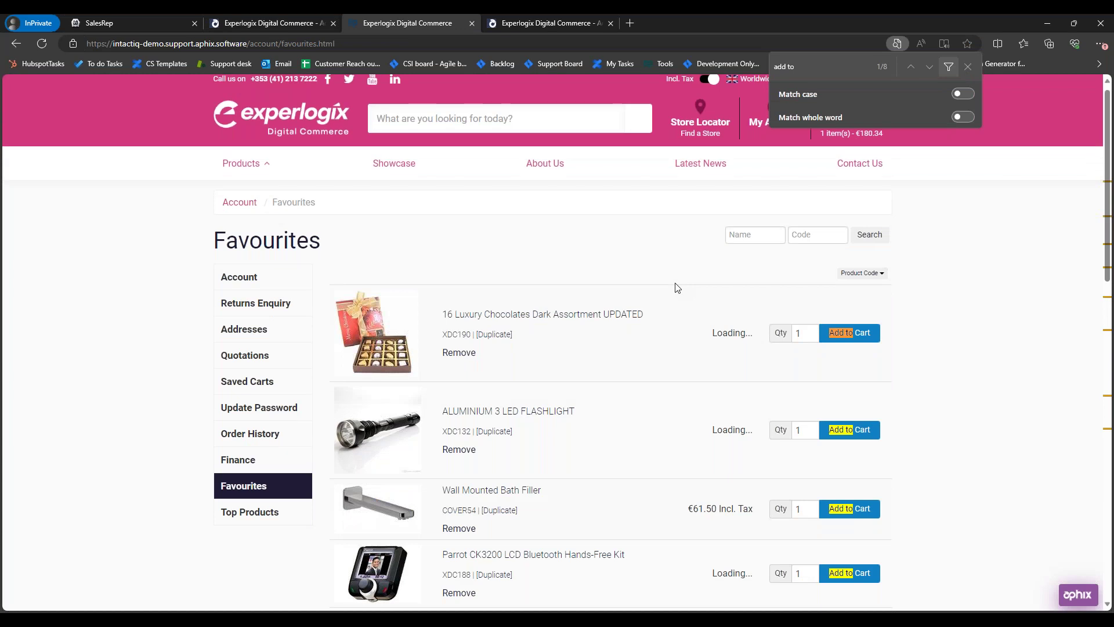
scroll(998, 435, "down", 10)
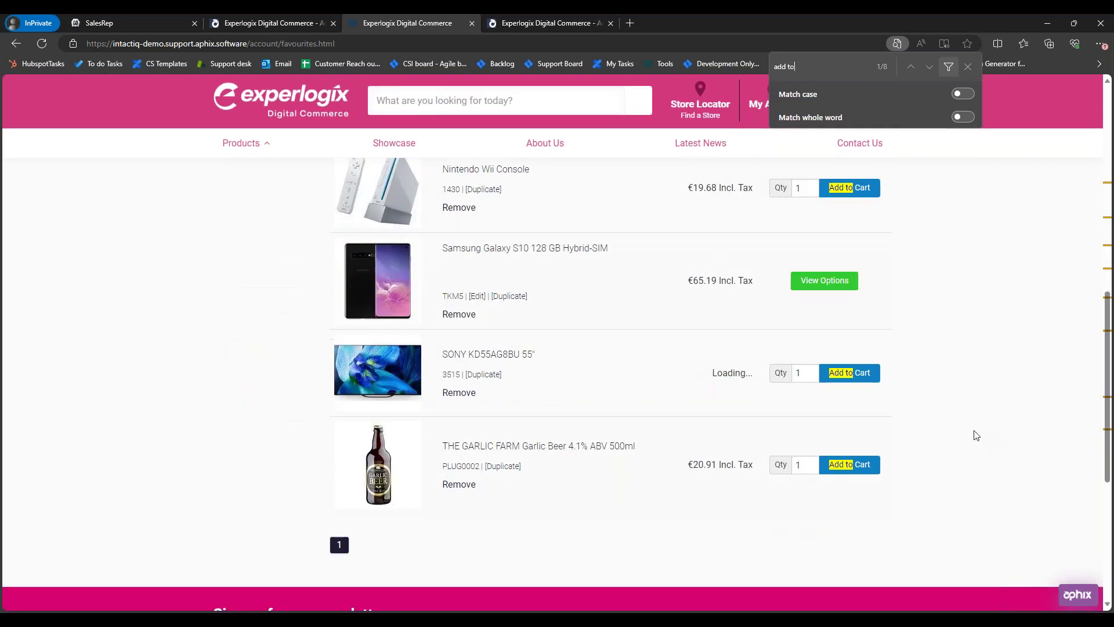
scroll(973, 431, "up", 10)
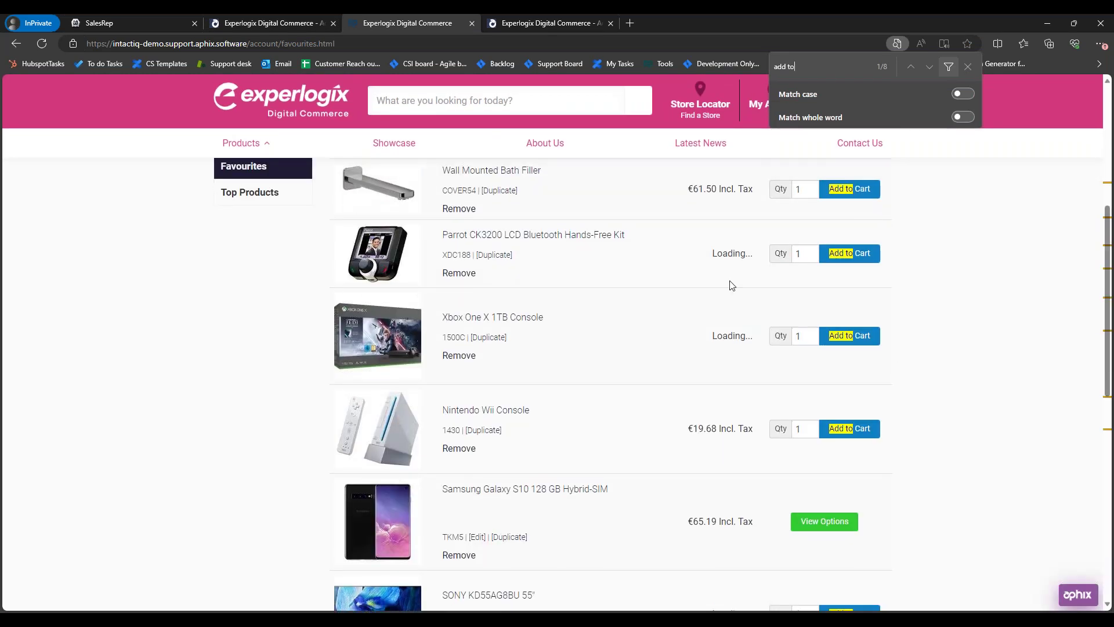
Step: Add a Nintendo Wii Console and two boxes of chocolates from SalesRep customer favourites
left_click(133, 23)
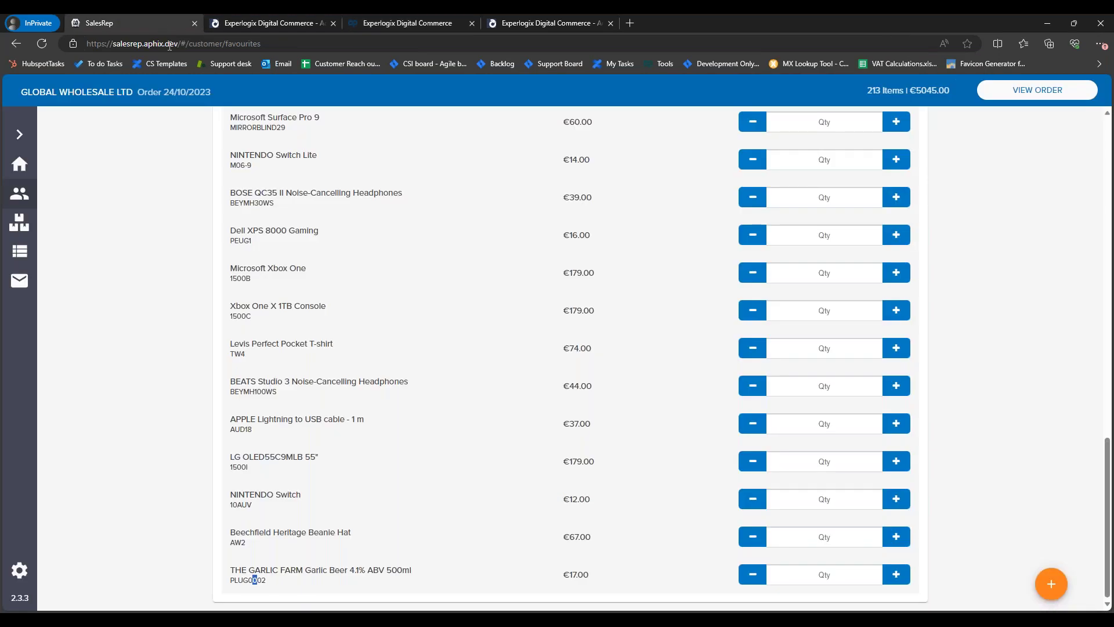
scroll(496, 343, "up", 10)
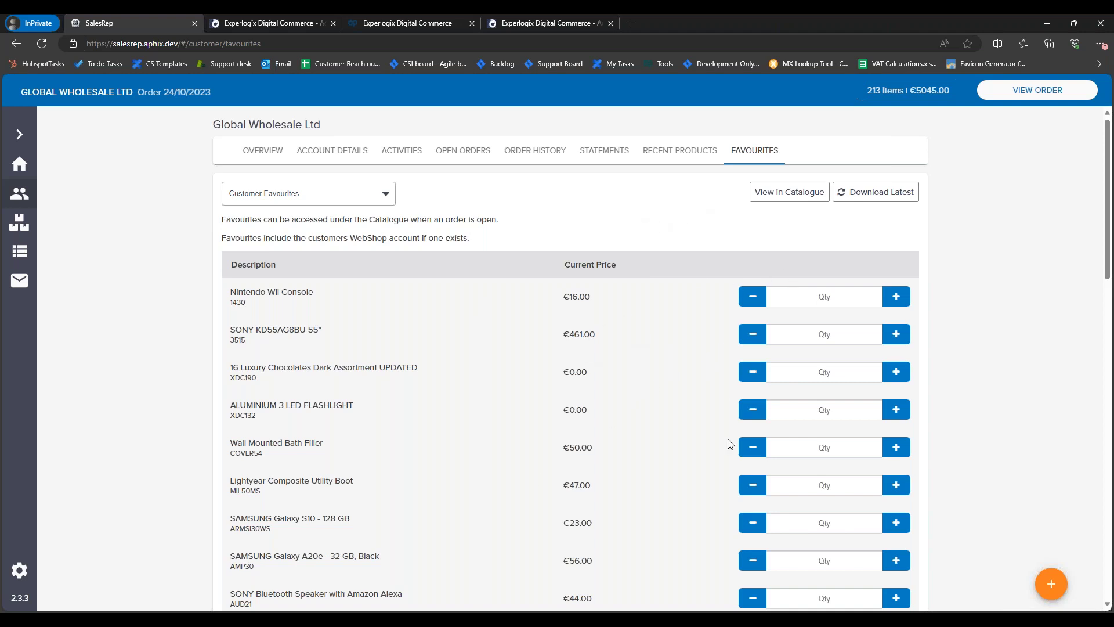
left_click(899, 297)
left_click(896, 371)
left_click(897, 372)
Step: Add the SONY KD55AG8BU 55" TV and two aluminium flashlights, then show recent products
left_click(897, 334)
left_click(895, 409)
left_click(895, 409)
left_click_drag(895, 413, 643, 252)
left_click(580, 246)
left_click(683, 150)
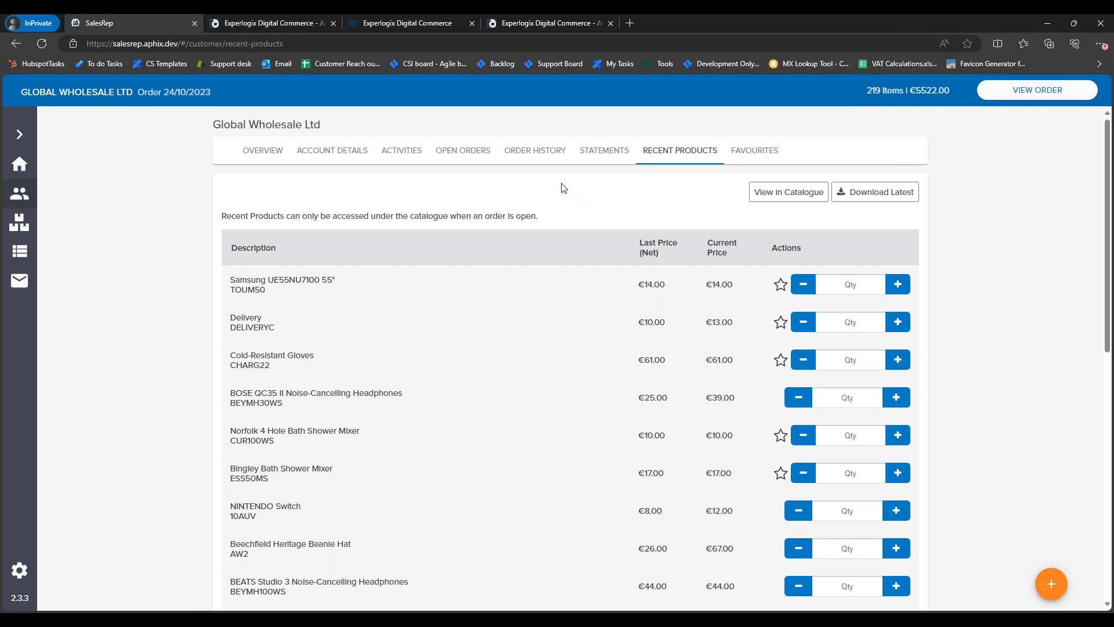
Step: Show Global Wholesale Ltd's Order History, listing active orders with latest SO0001481
left_click(540, 161)
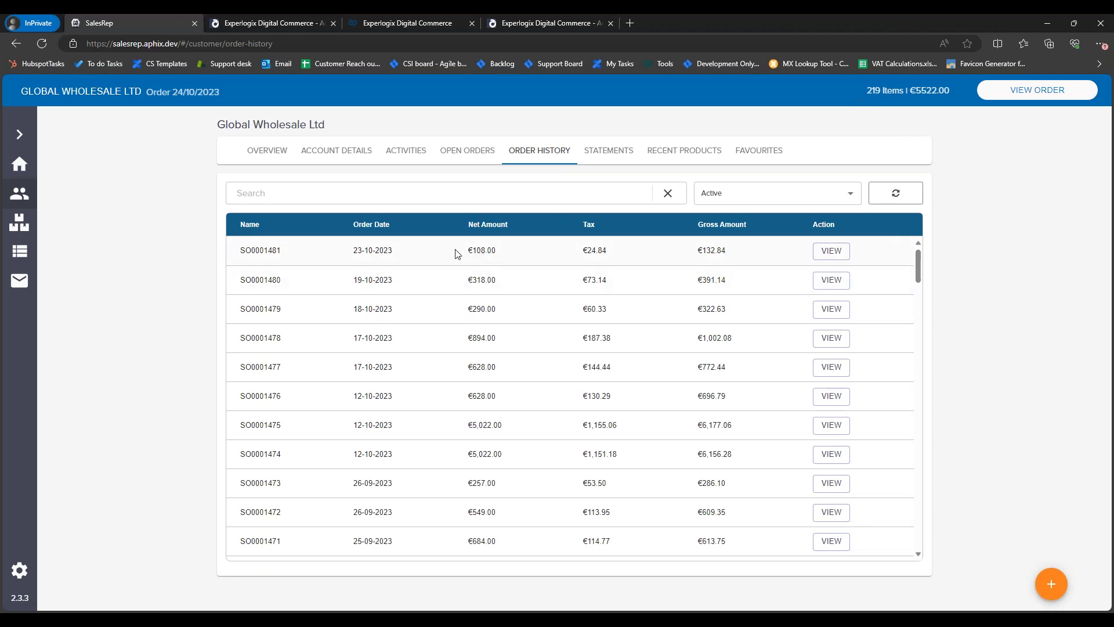
Step: Keep the order filter on Active and open the webshop's order history at SO0001481
left_click(772, 193)
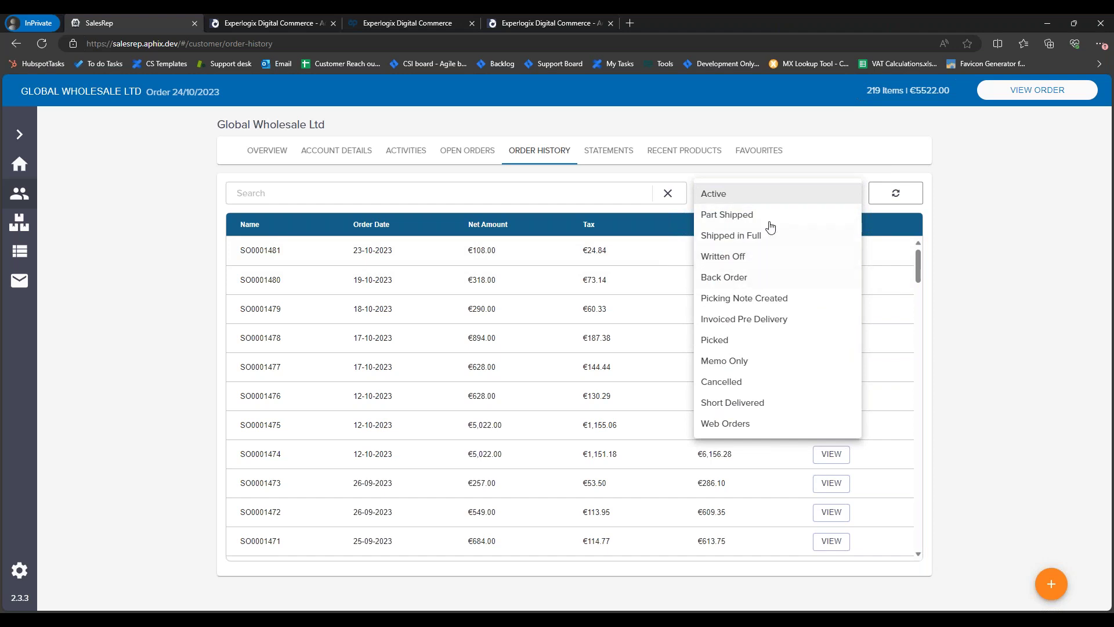
left_click(790, 175)
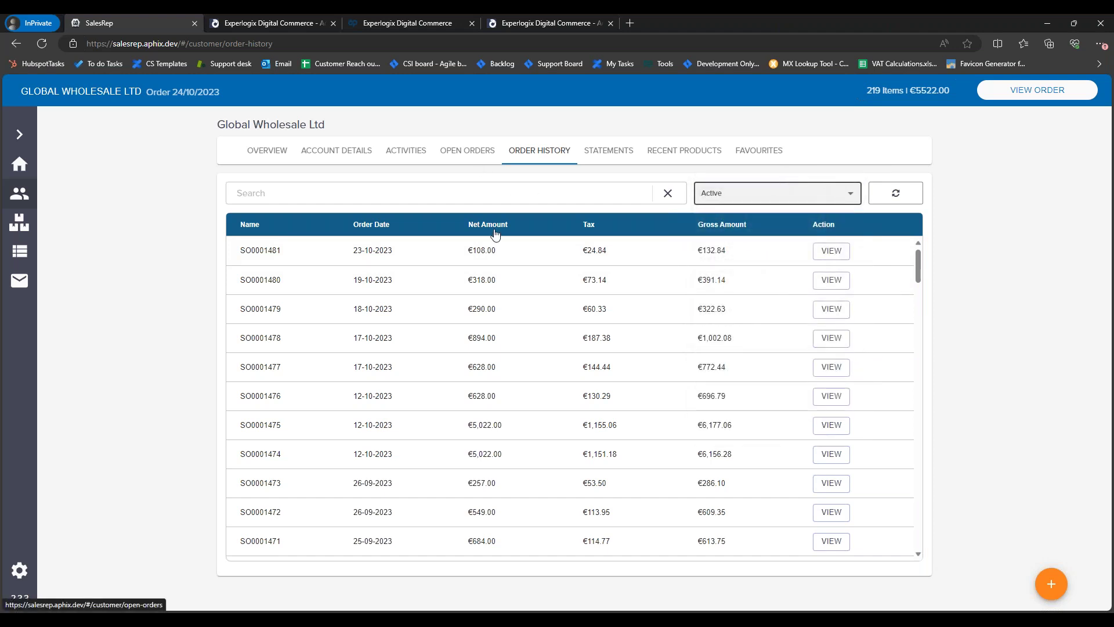
left_click(375, 24)
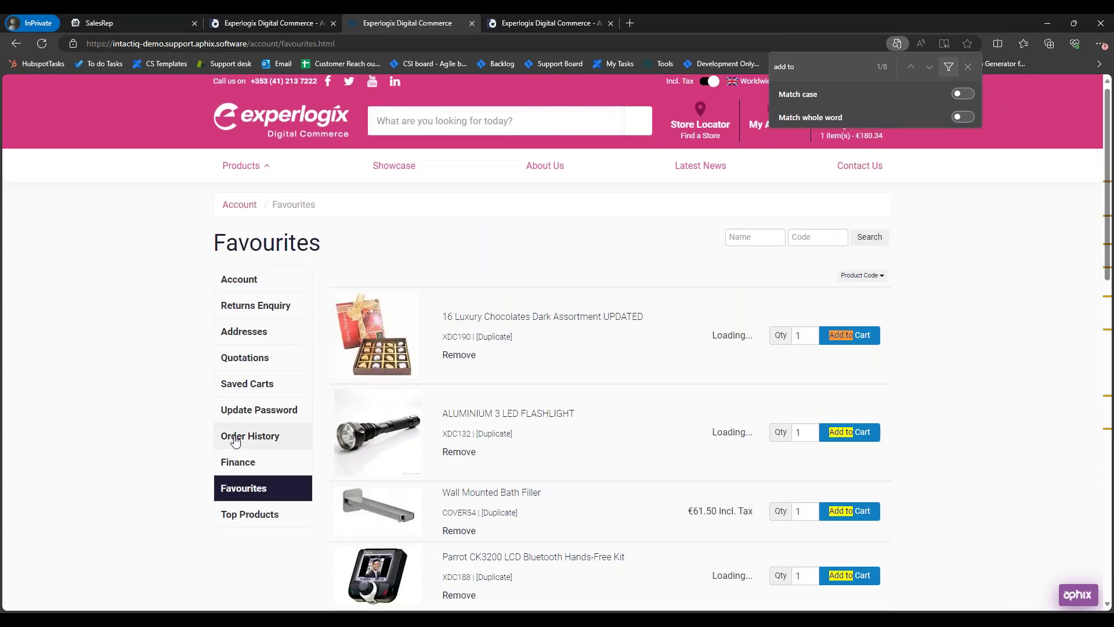
left_click(261, 440)
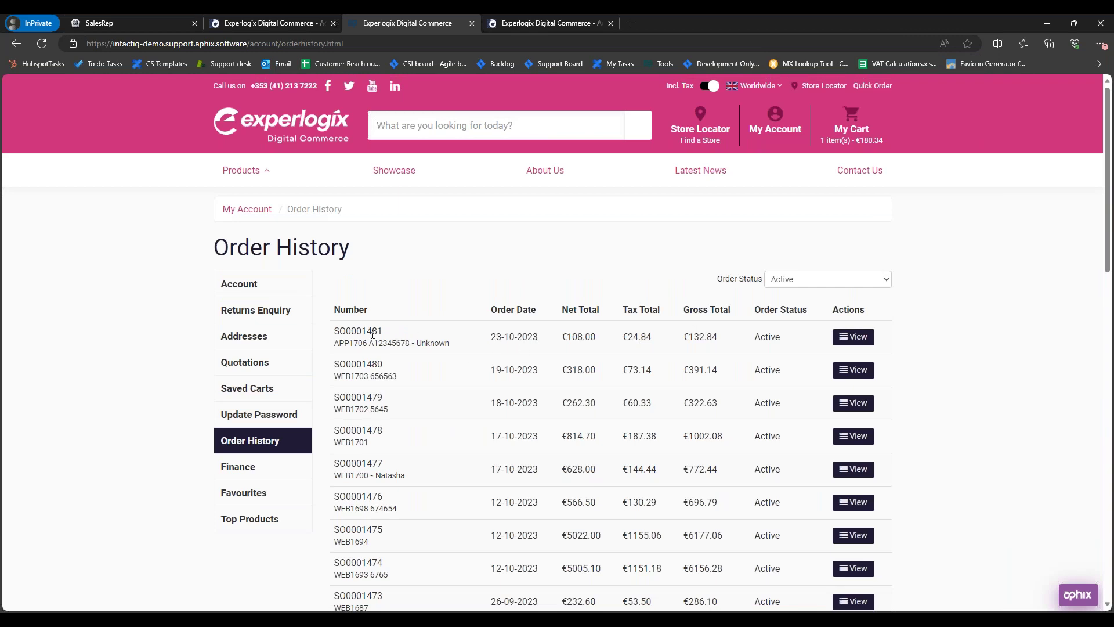
left_click_drag(384, 332, 361, 331)
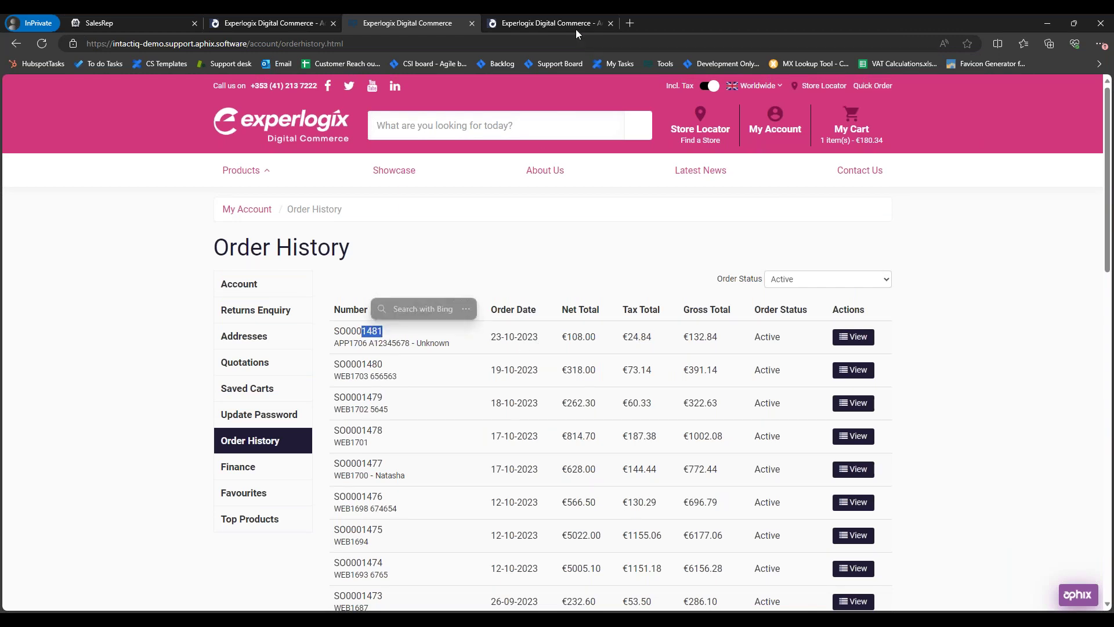
Step: Open order SO0001481's details in both SalesRep and the webshop to compare lines and totals
left_click(149, 19)
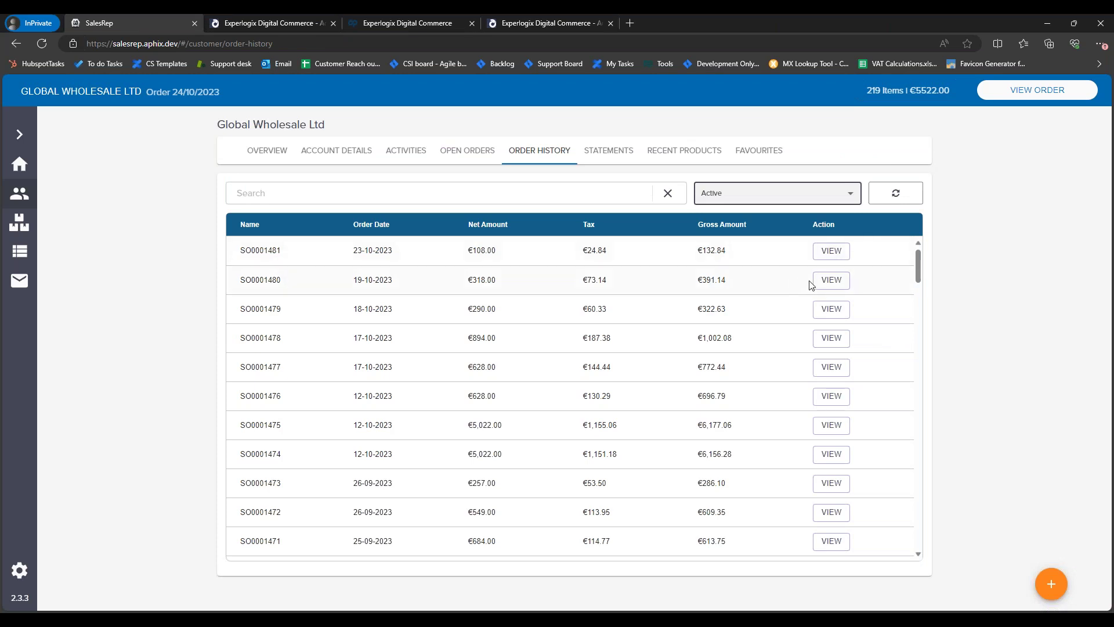
left_click(831, 251)
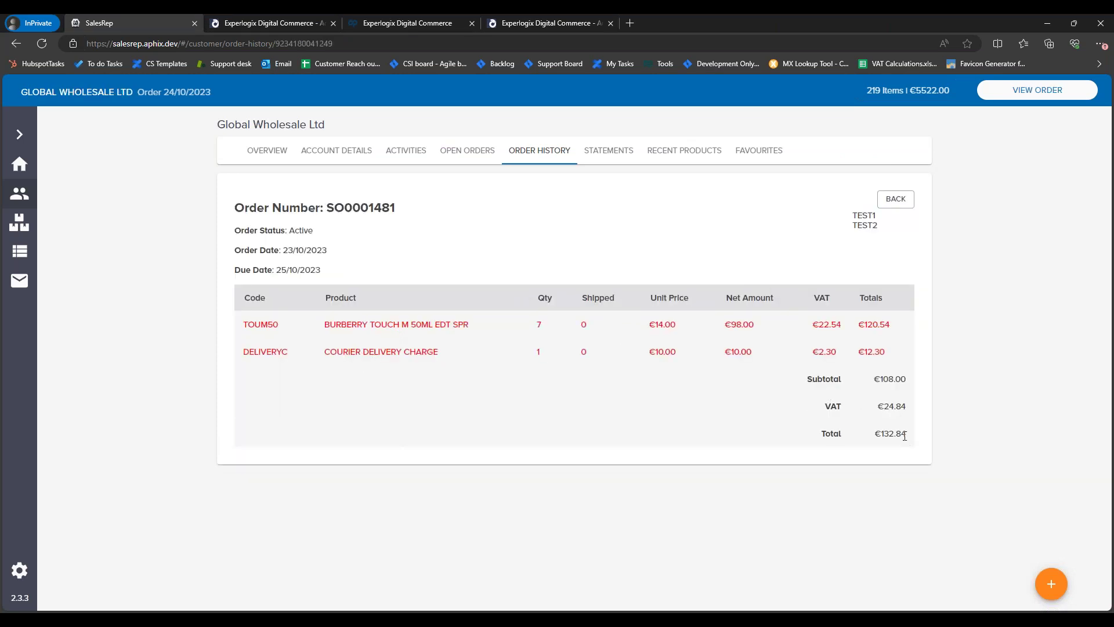
left_click(460, 22)
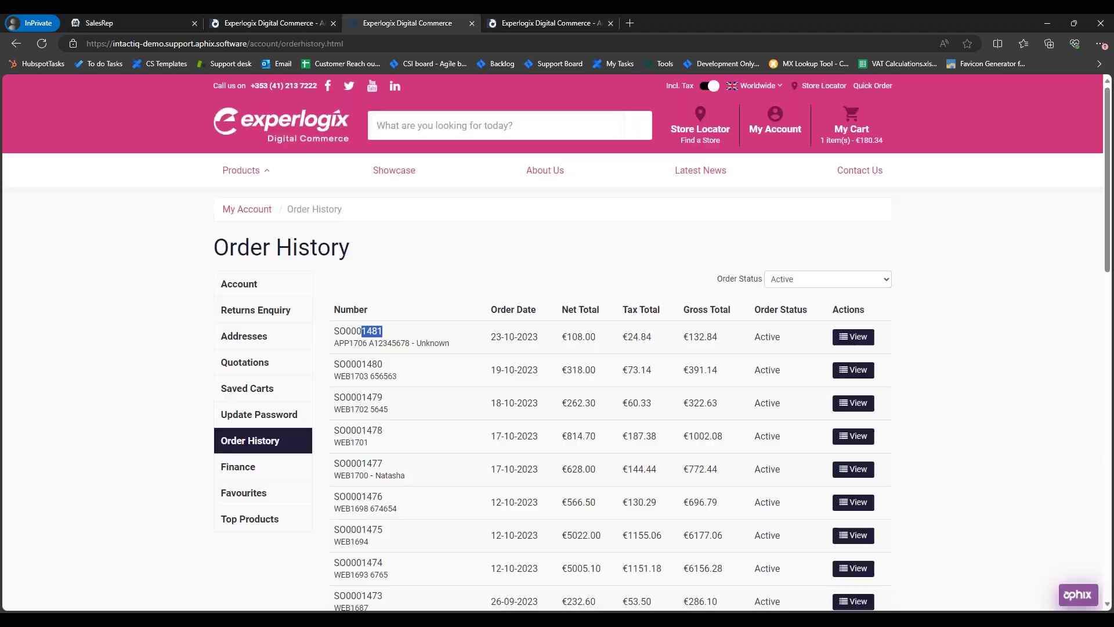
left_click(855, 338)
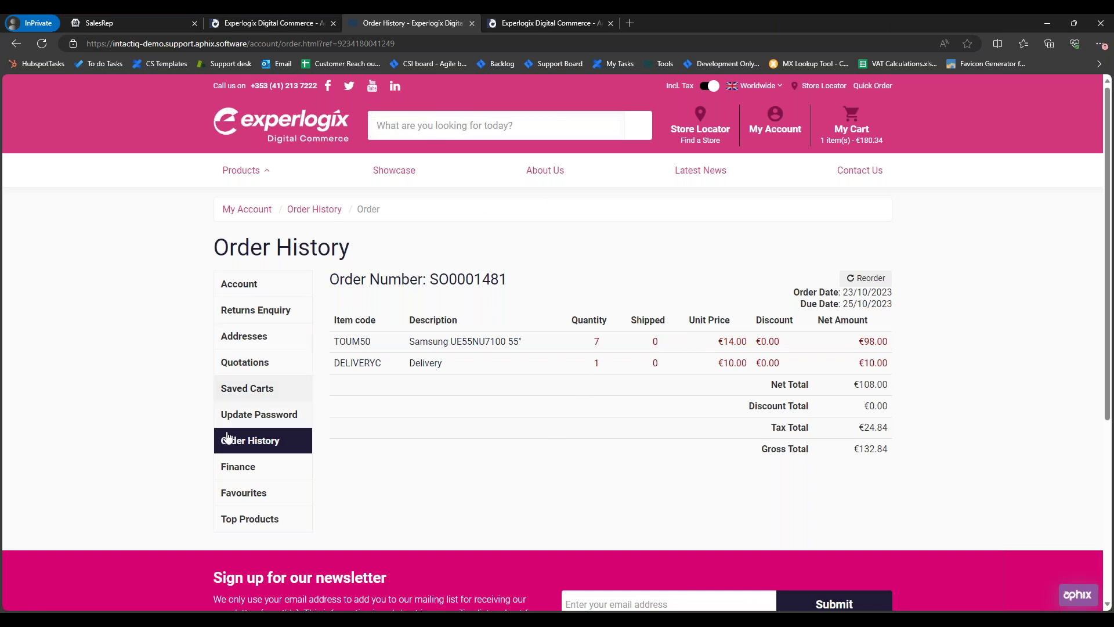
Step: View credit note CN0000003 from the webshop Finance page, then close its document
left_click(238, 469)
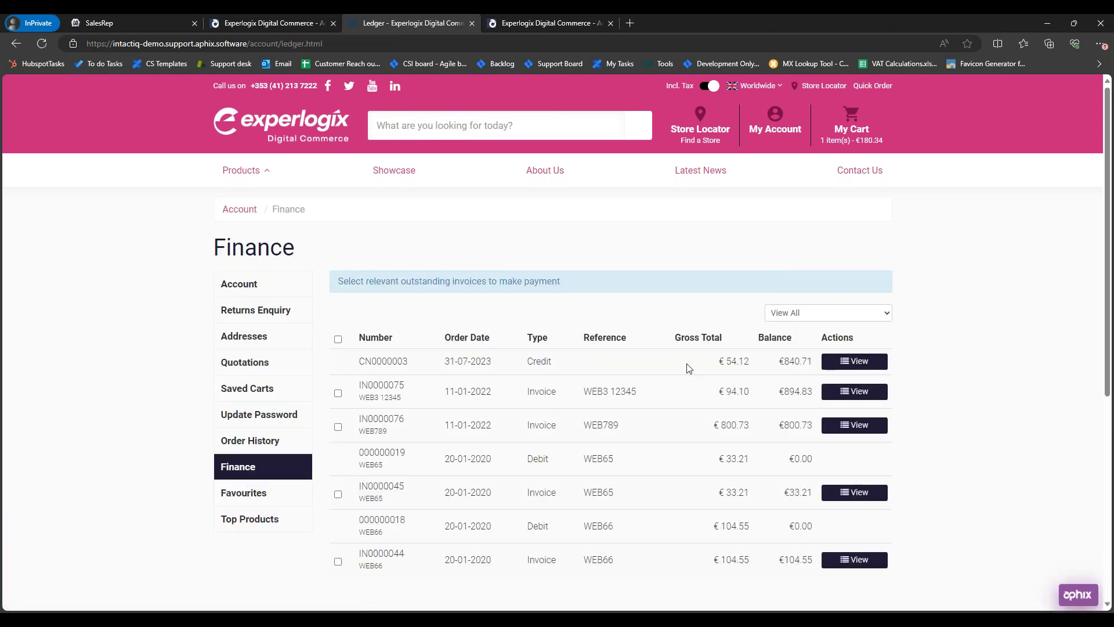
left_click(871, 362)
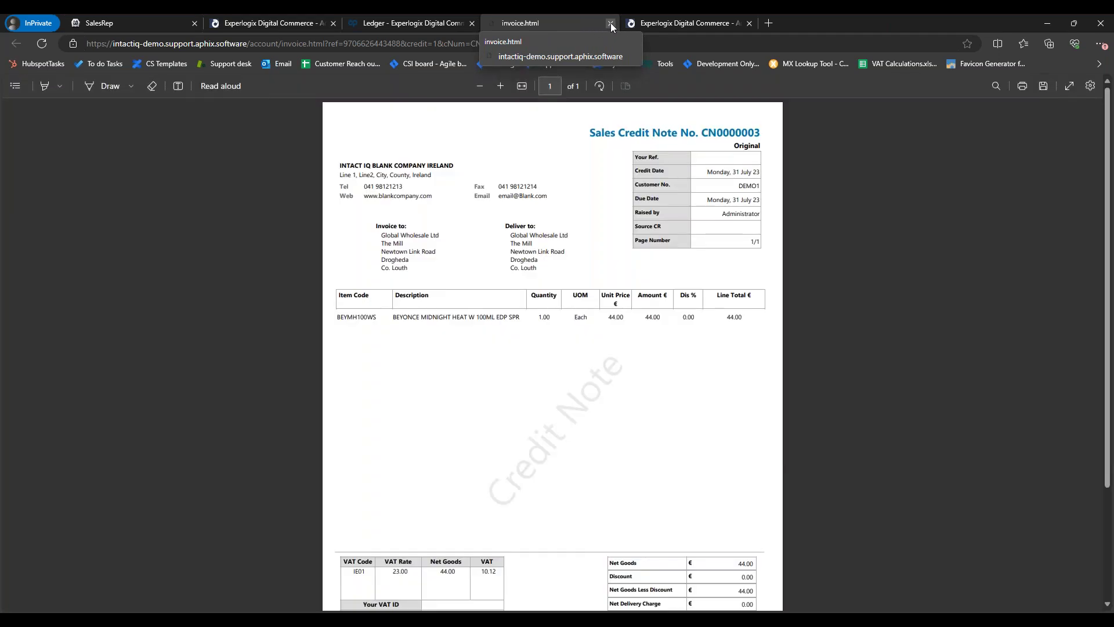
left_click(610, 22)
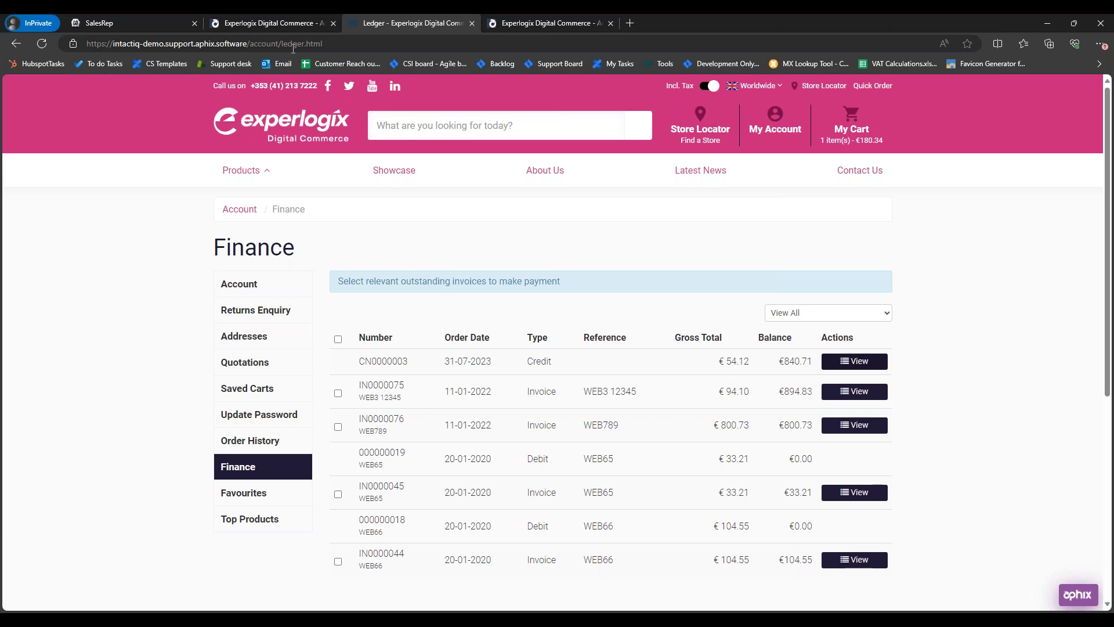
left_click(110, 26)
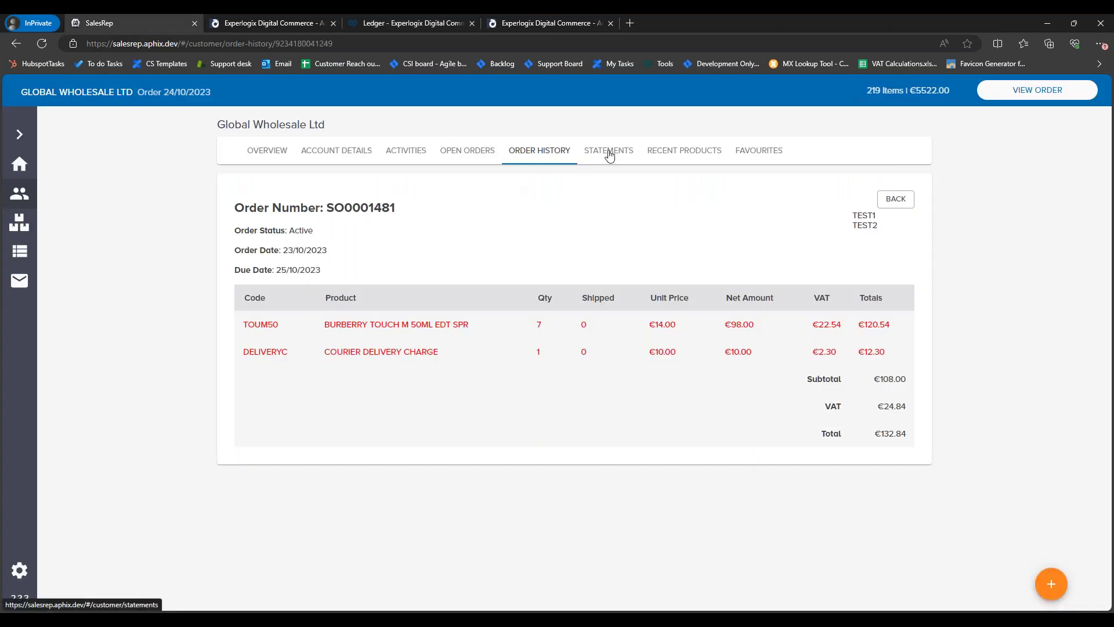
Step: Open credit note CN0000003 from Global Wholesale's statements, go back, and list customer accounts
left_click(609, 154)
left_click(855, 250)
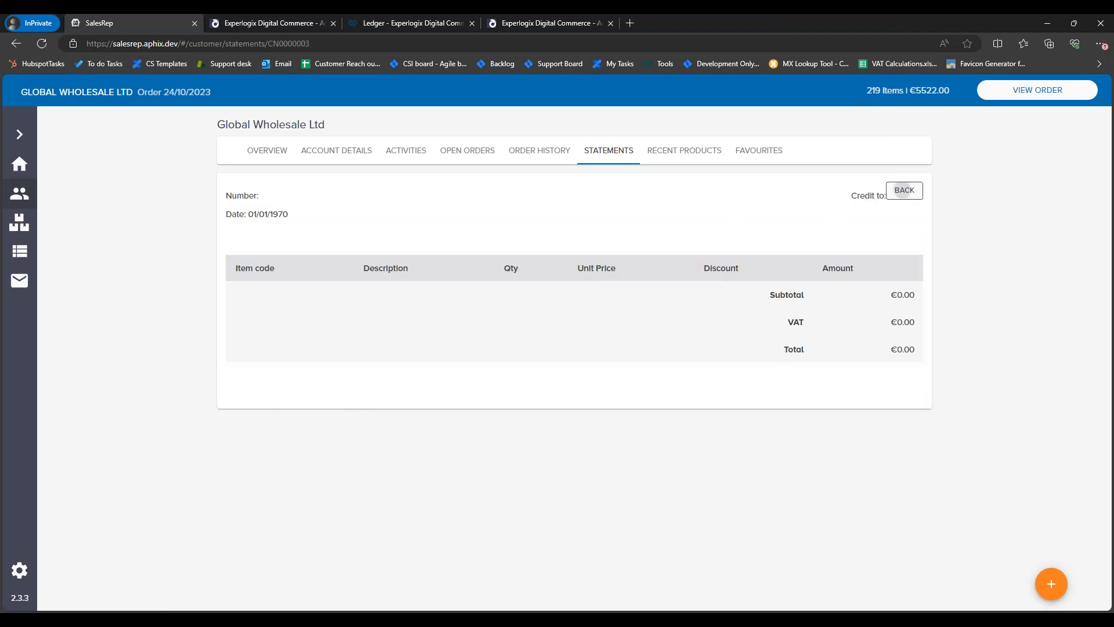
left_click(902, 192)
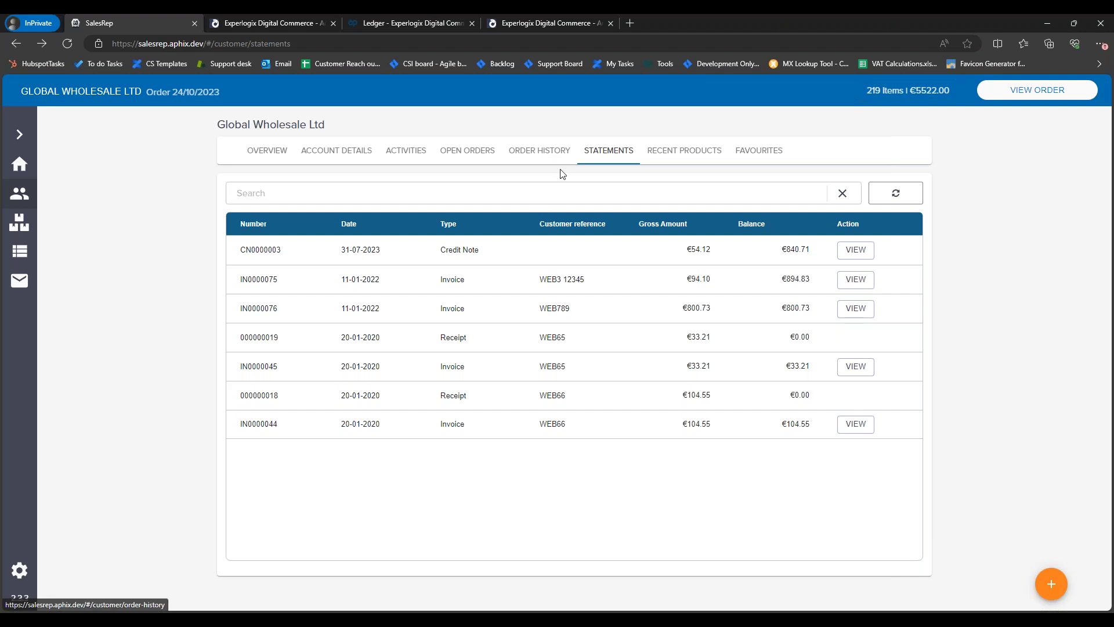
left_click(20, 193)
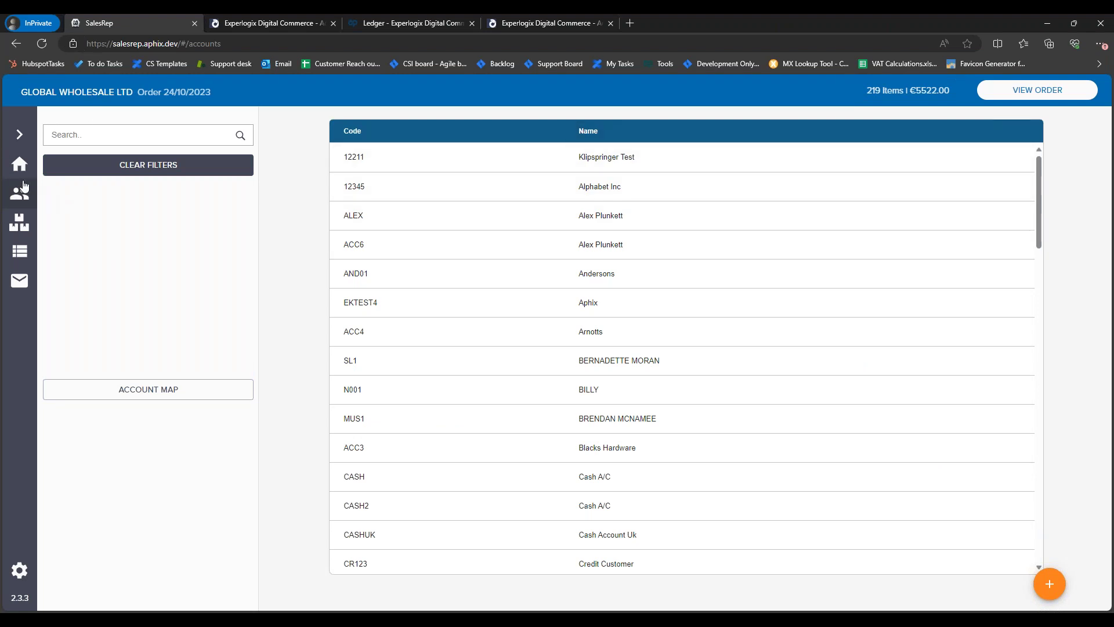
Step: Check the Nintendo Wii Console's purchase history, request the latest download, and return to accounts
left_click(20, 222)
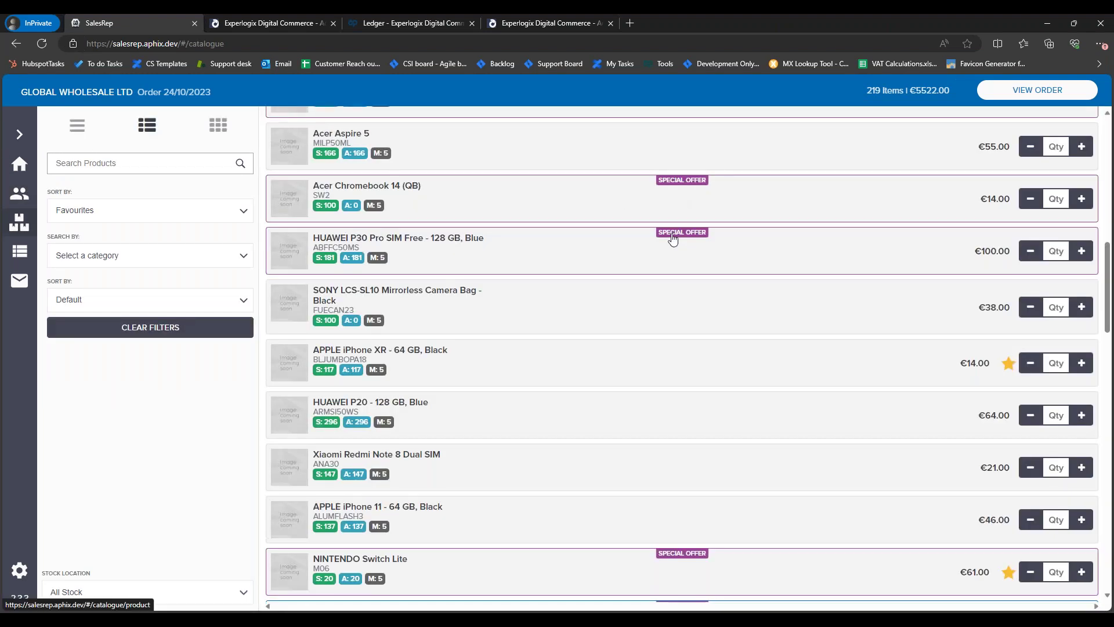
scroll(671, 238, "up", 10)
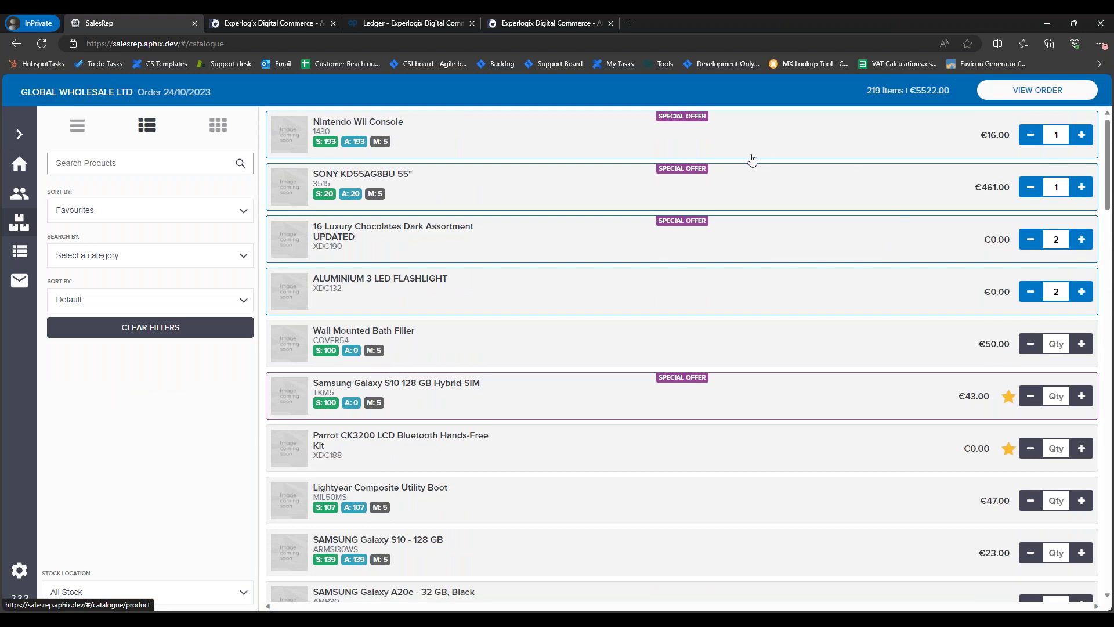
left_click(757, 140)
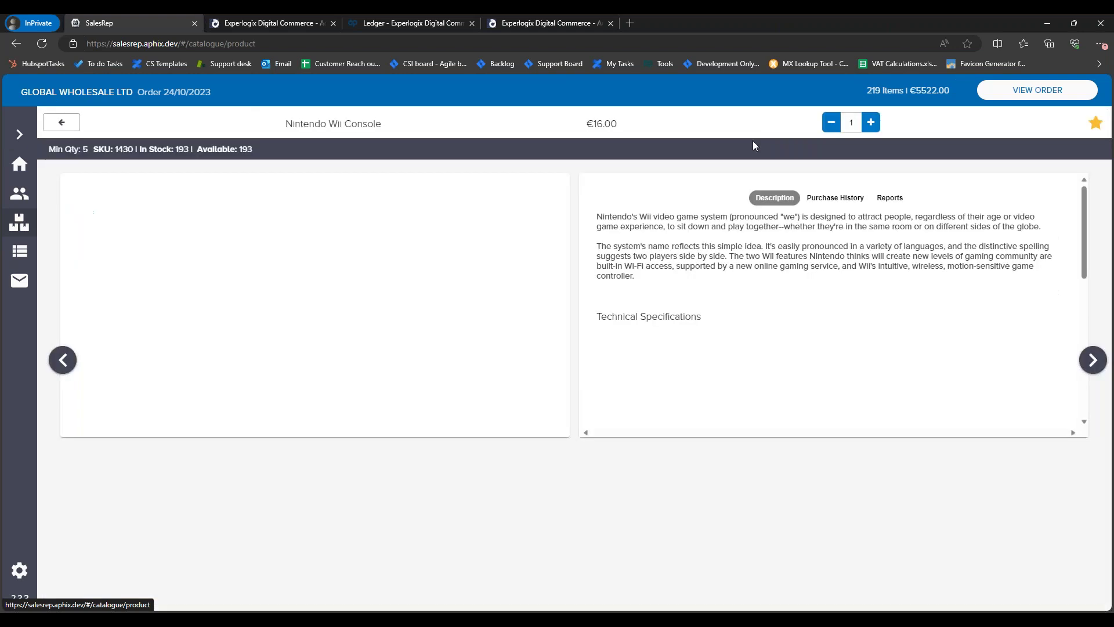
left_click(835, 197)
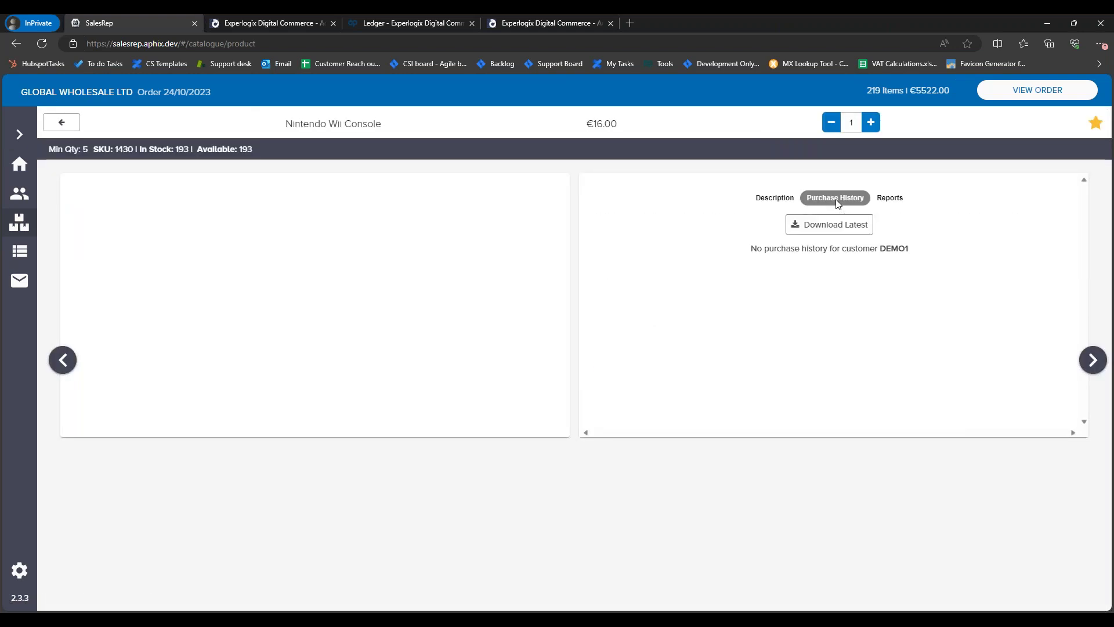
left_click(839, 231)
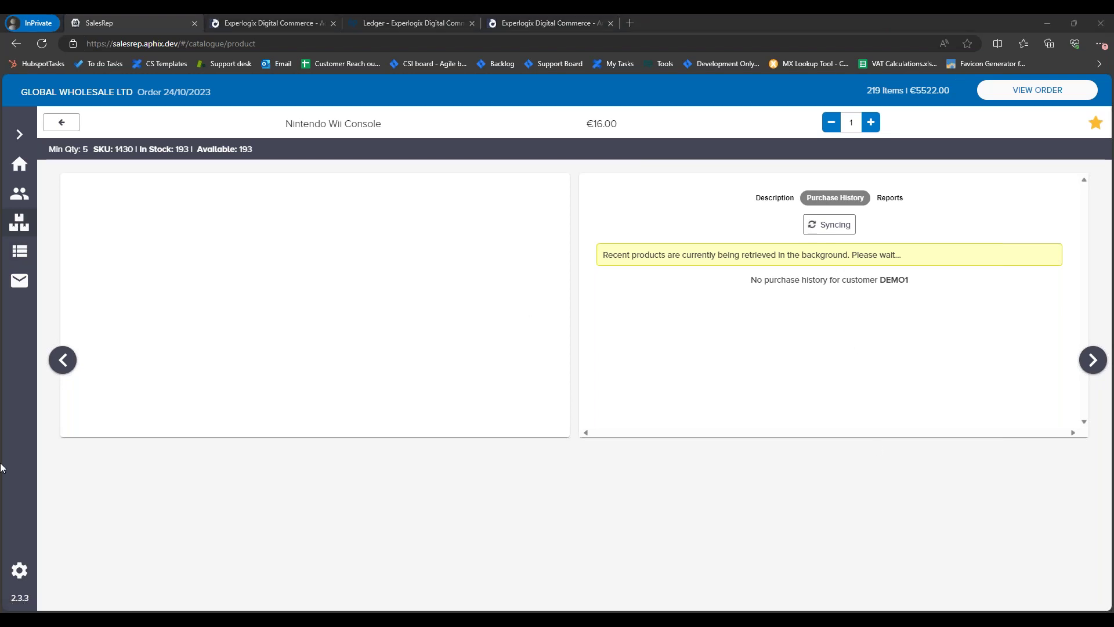
left_click(27, 197)
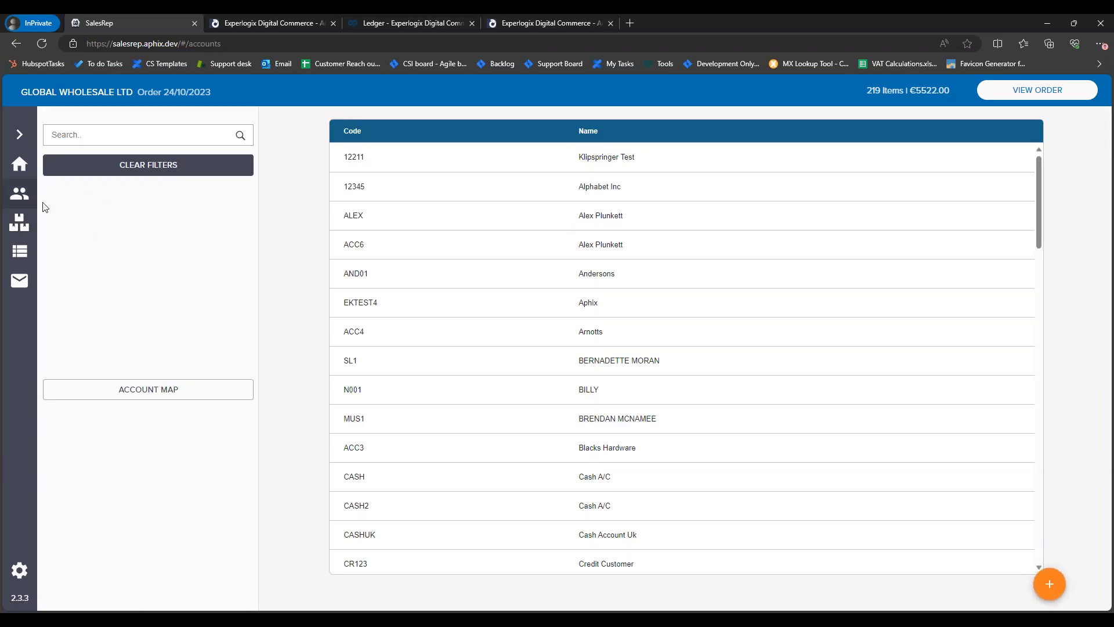
Step: Search the full catalogue for TOUM50 and show the Samsung UE55NU7100's two past orders
left_click(20, 223)
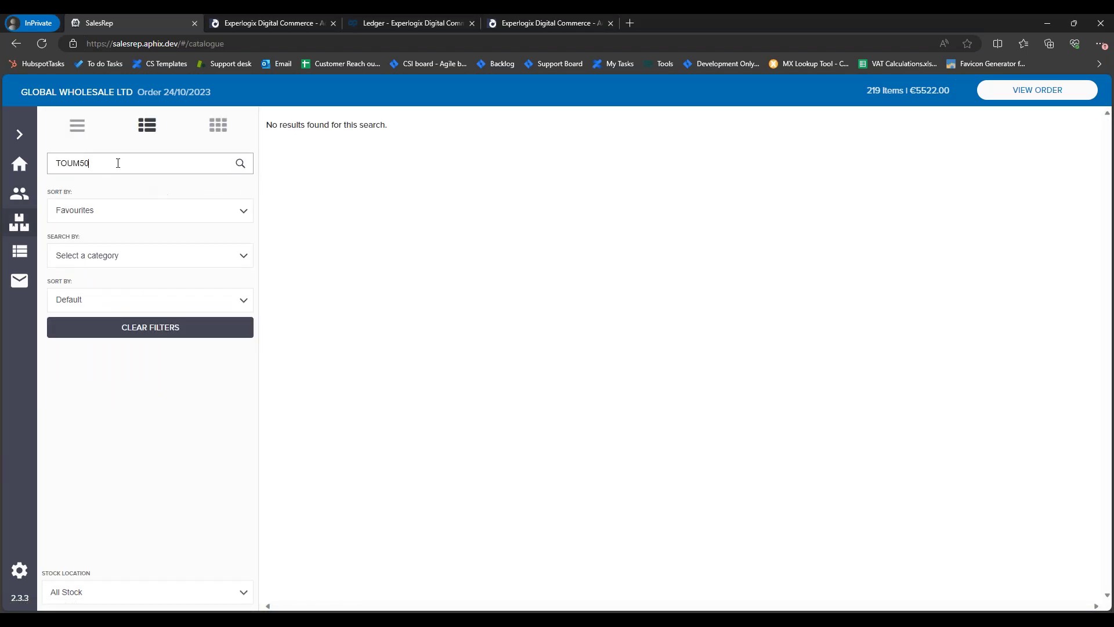
left_click(134, 332)
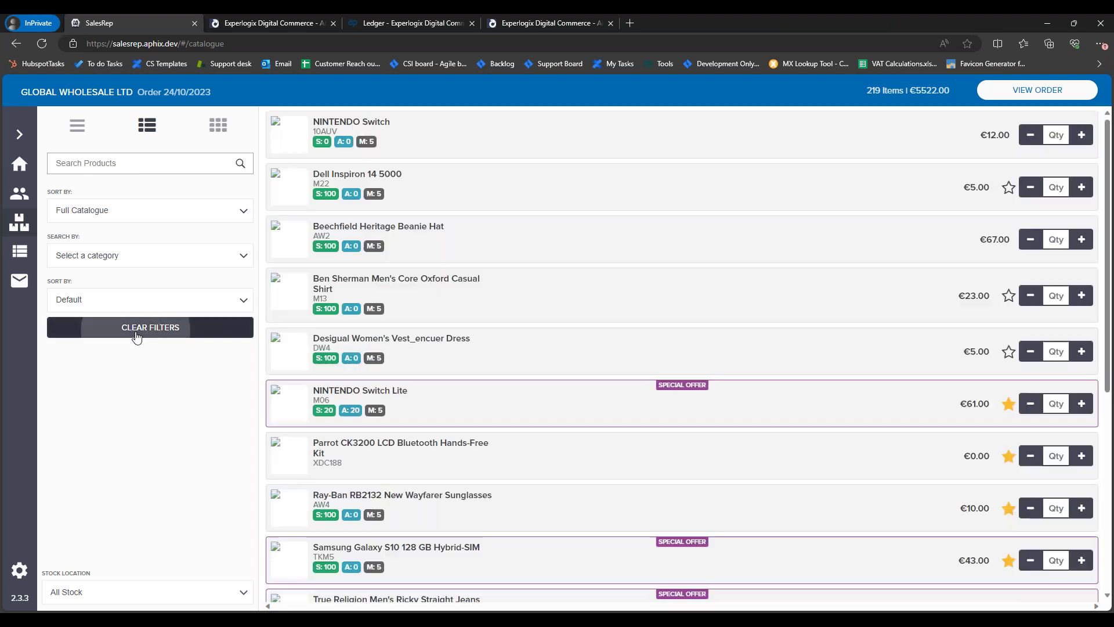
left_click(126, 165)
type("TOUM50")
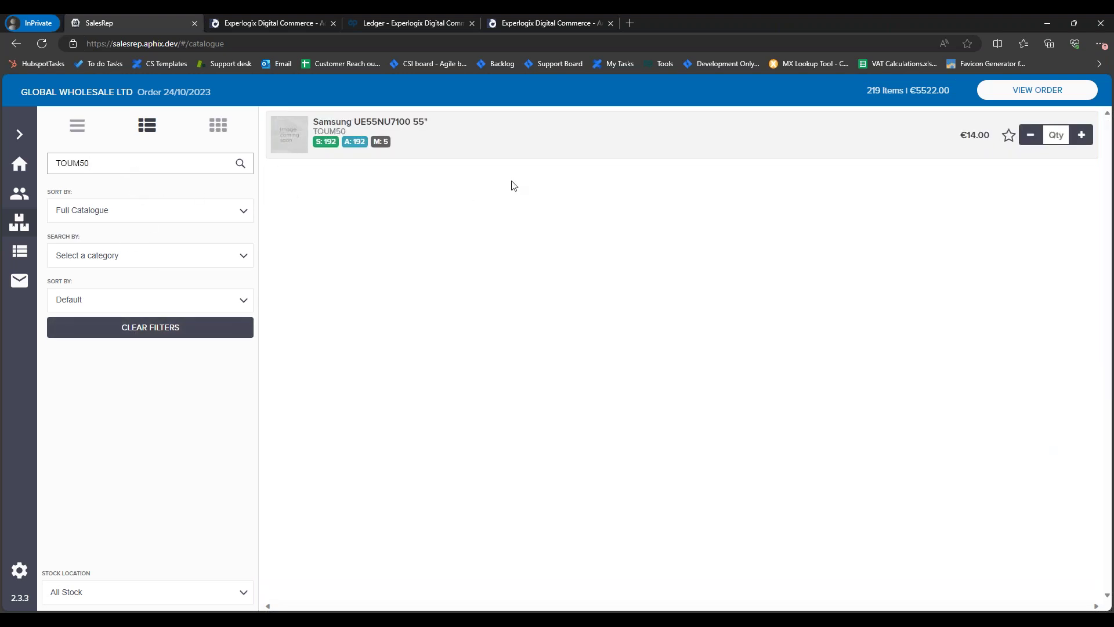
left_click(776, 136)
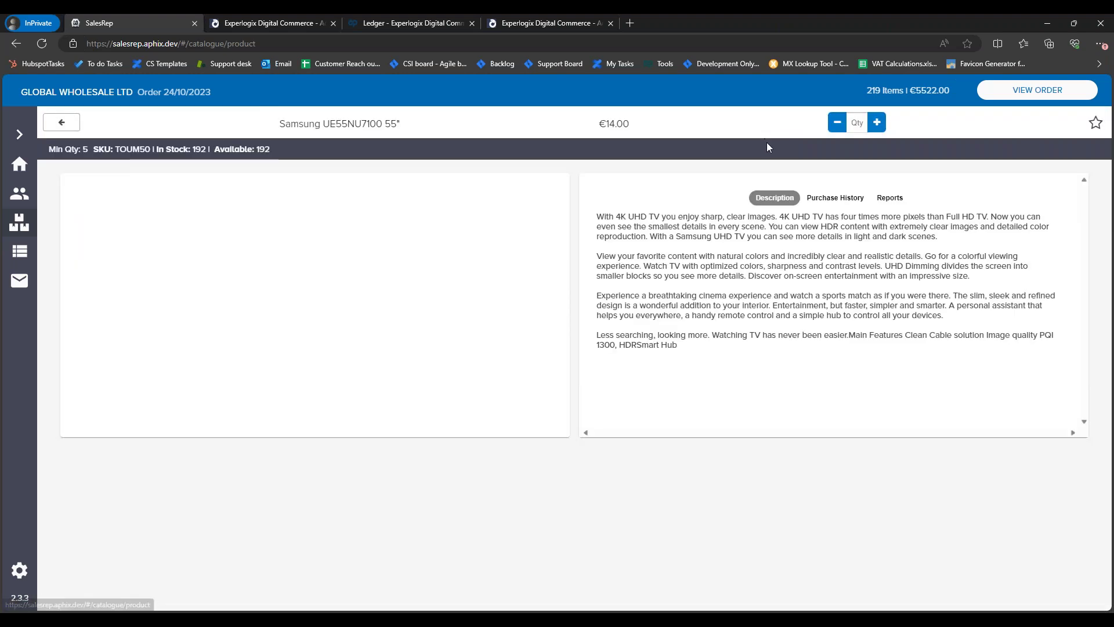
left_click(829, 199)
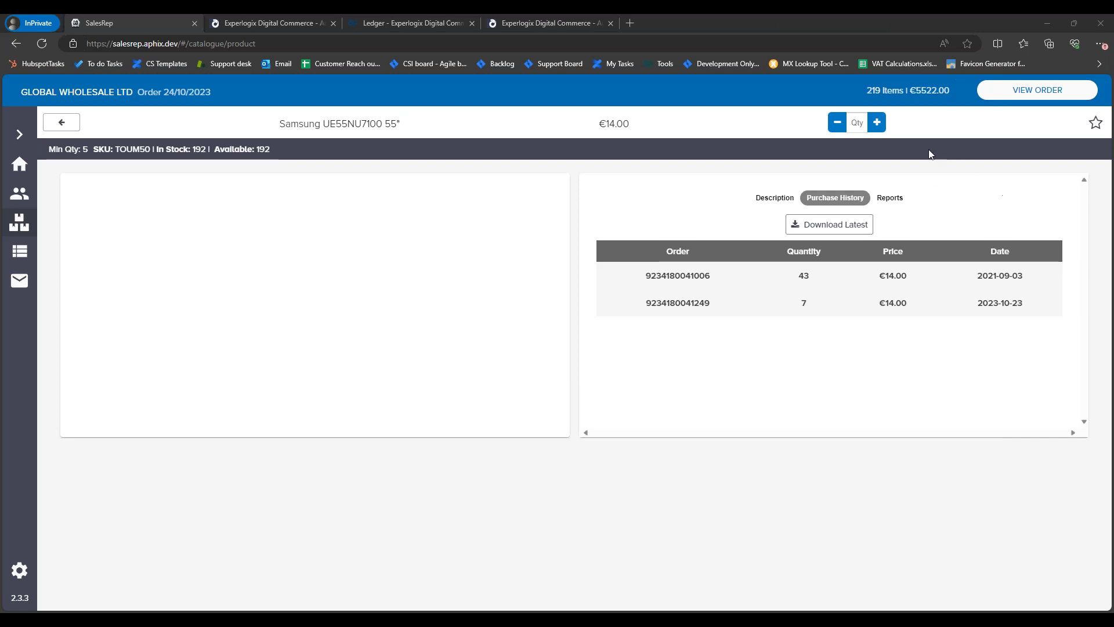
left_click(1007, 93)
Step: Change the Sony TV price to 10.00 and lower the Nintendo Wii Console to 15.98
left_click(510, 275)
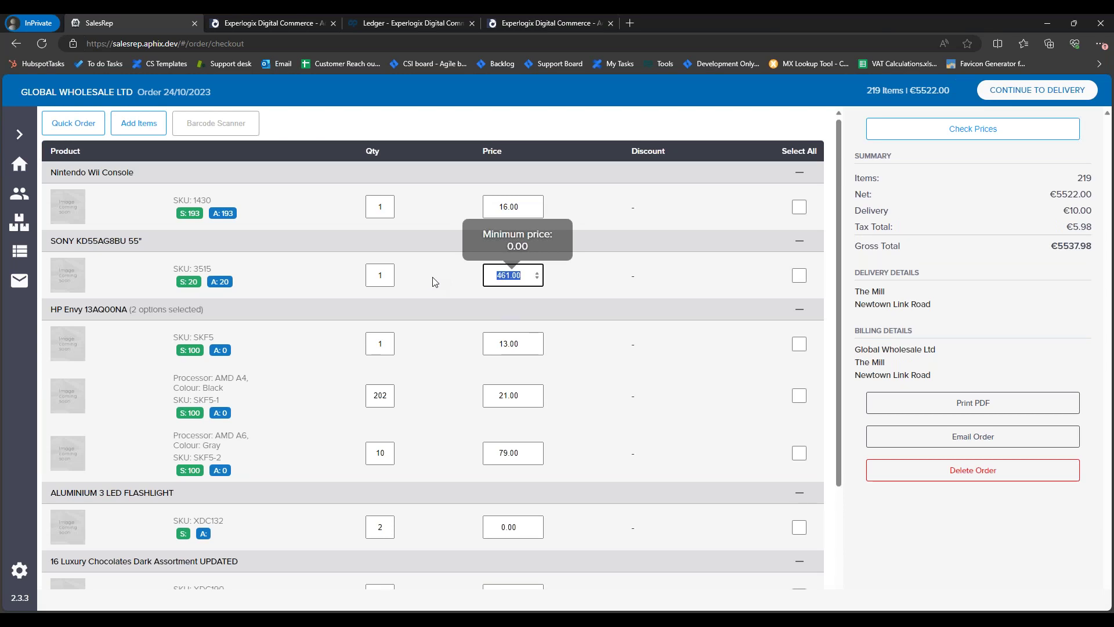
type("10.00")
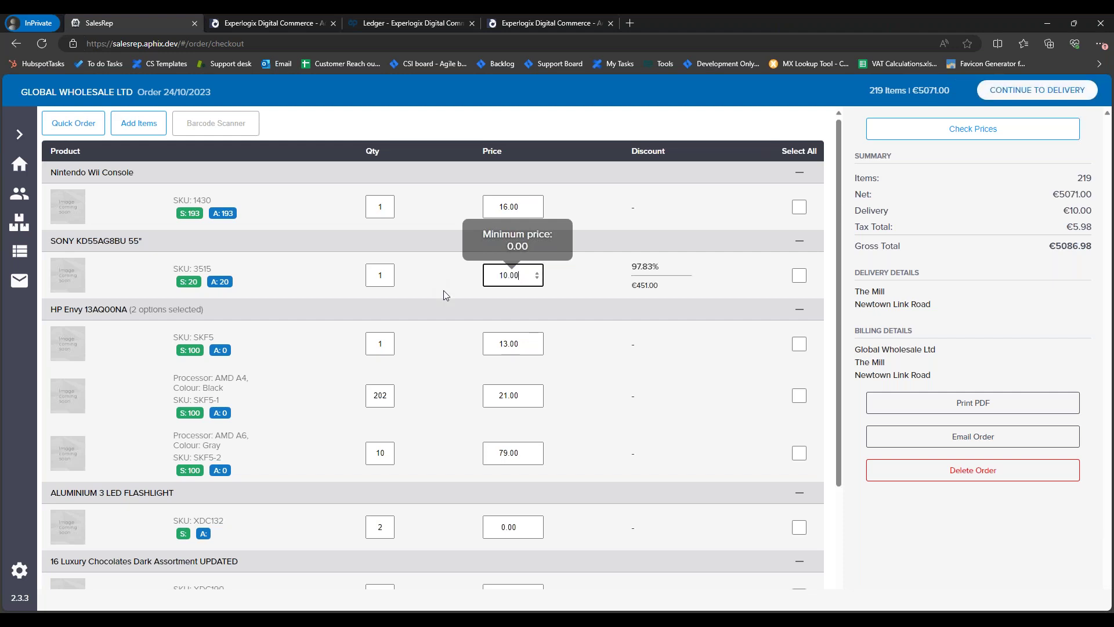
left_click_drag(514, 345, 482, 335)
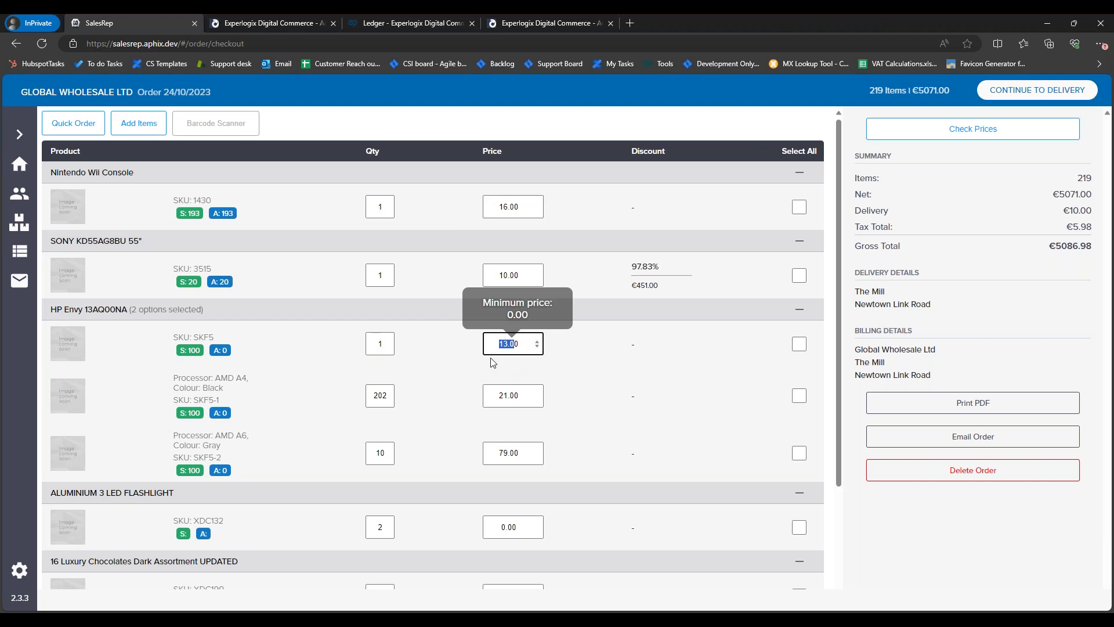
left_click_drag(525, 397, 481, 398)
left_click_drag(522, 452, 471, 442)
left_click(537, 519)
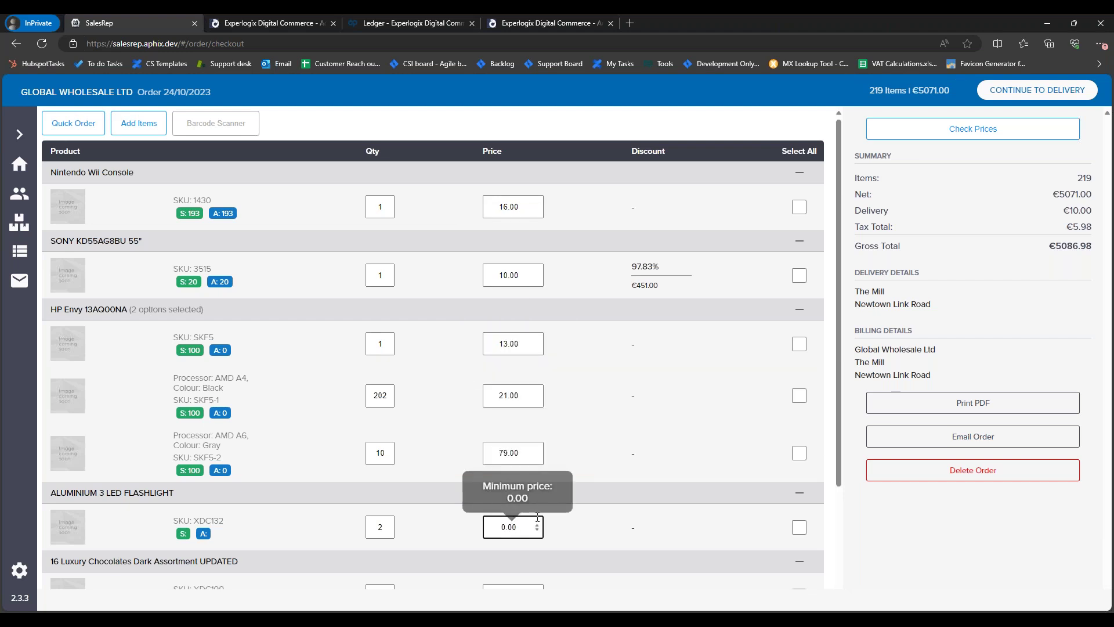
scroll(537, 518, "down", 3)
left_click(525, 458)
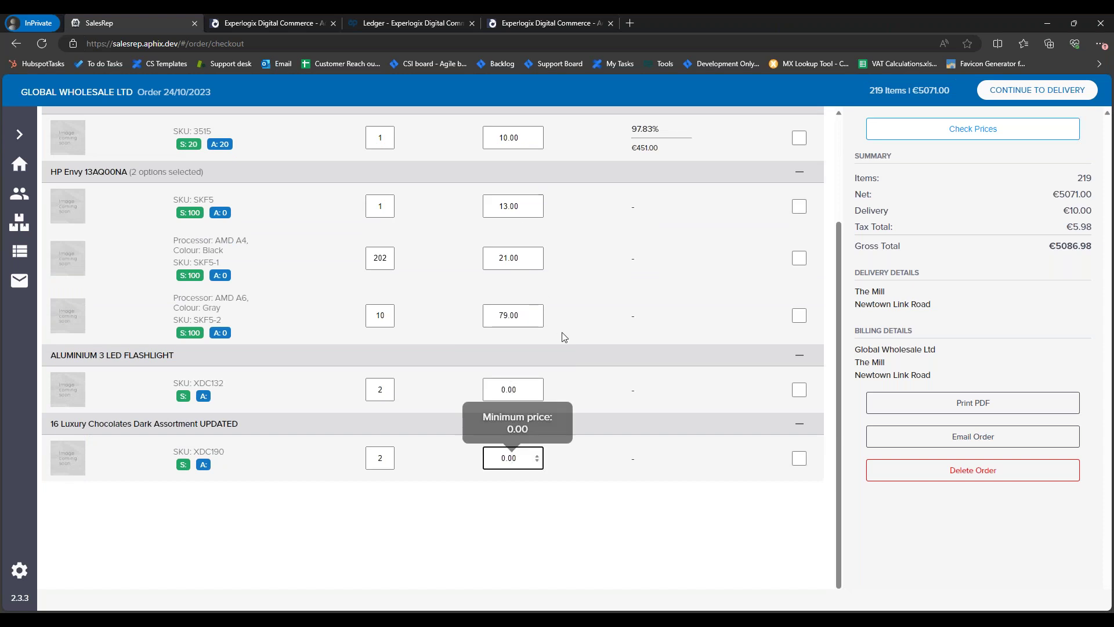
scroll(524, 220, "up", 3)
left_click(518, 207)
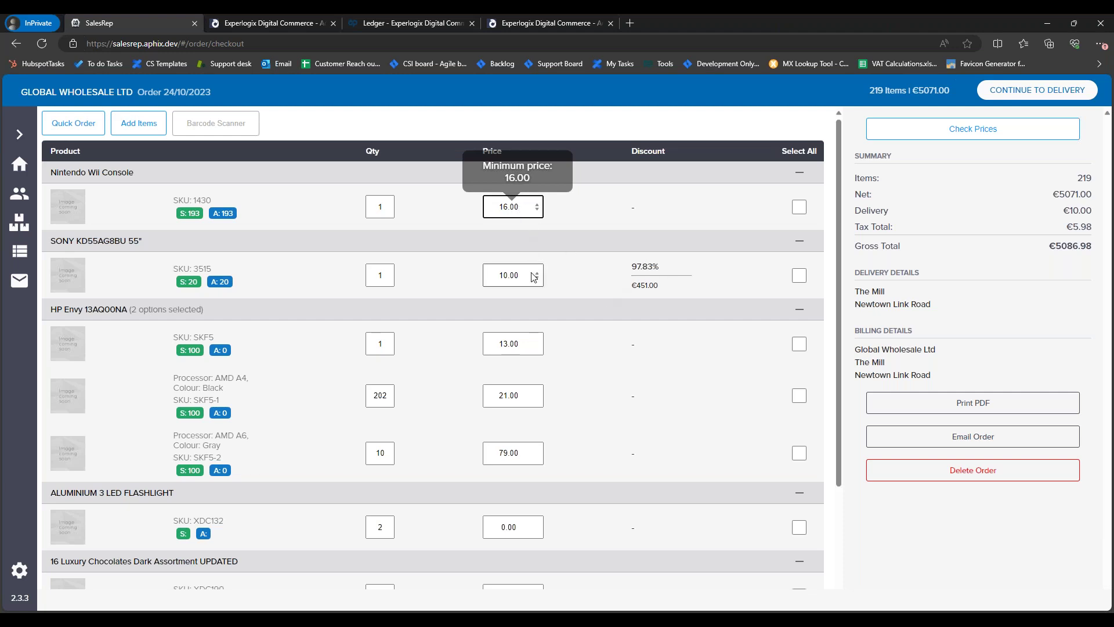
left_click(538, 209)
left_click(514, 275)
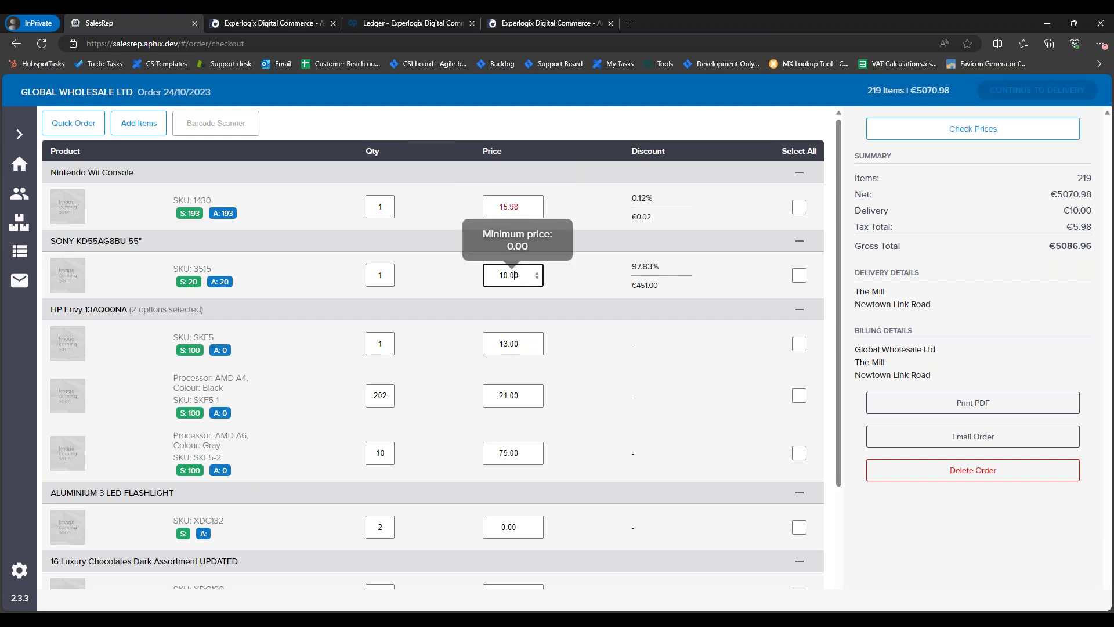
Step: Delete every checkout line except the Nintendo Wii Console
left_click(800, 175)
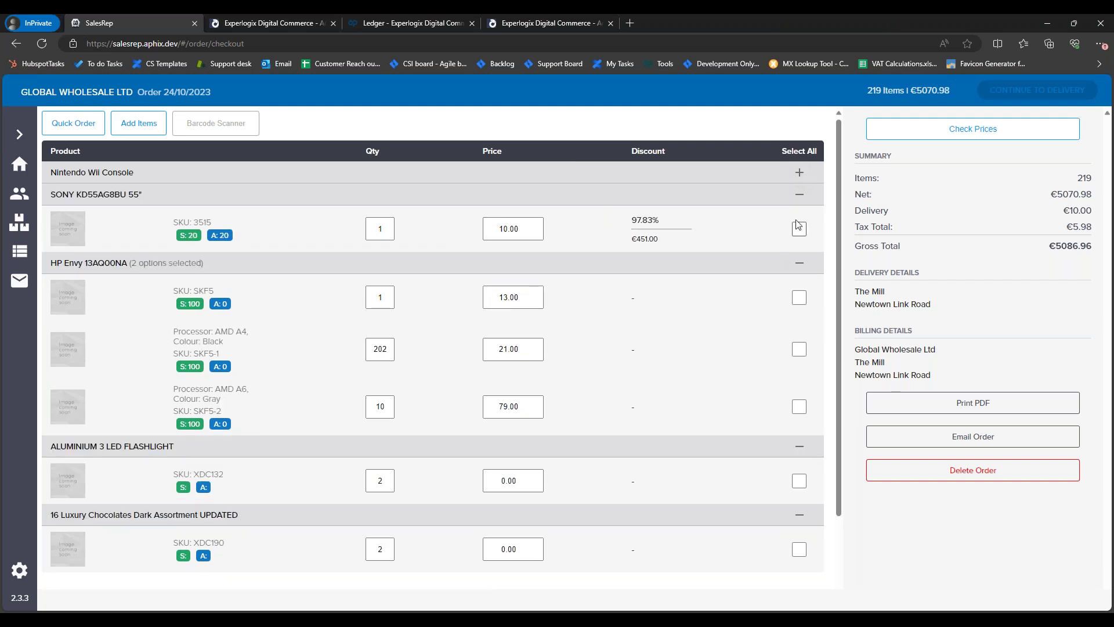
left_click(800, 180)
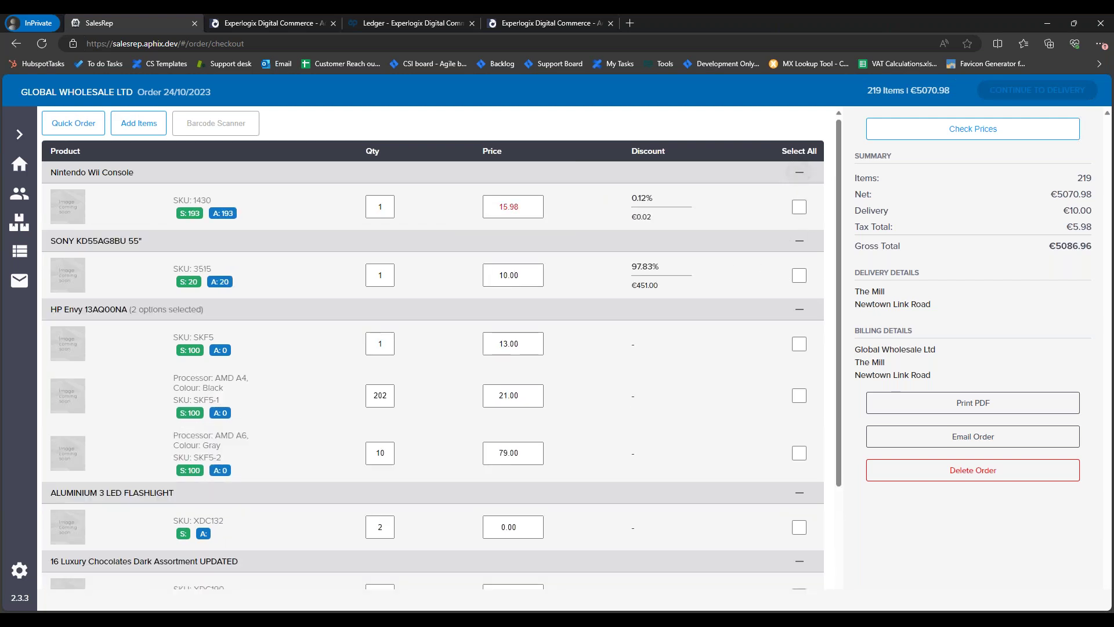
left_click(800, 152)
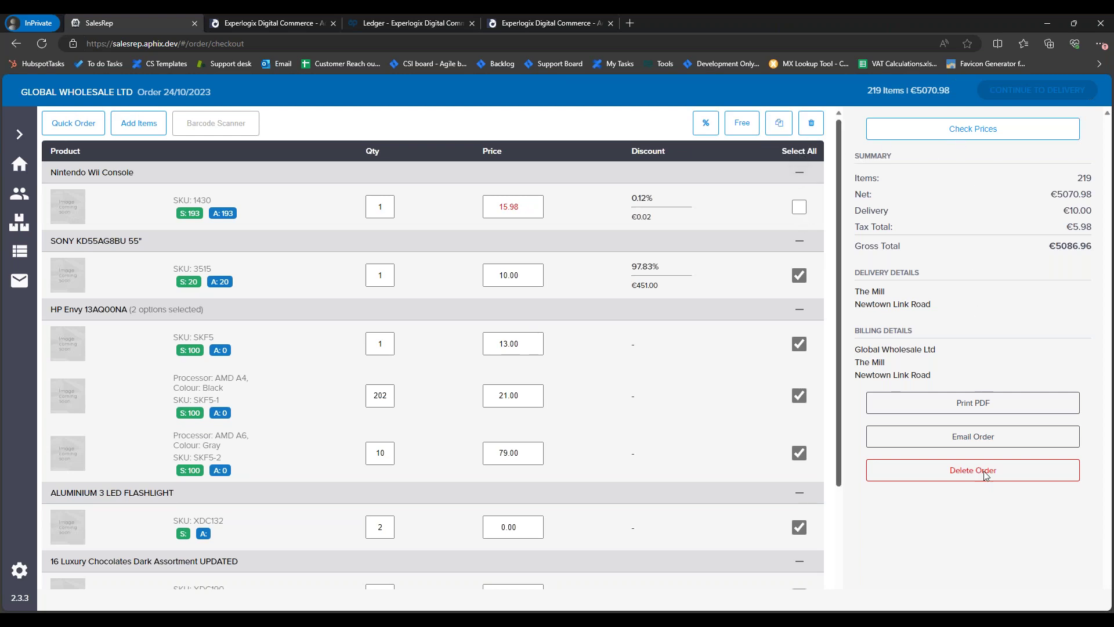
left_click(811, 123)
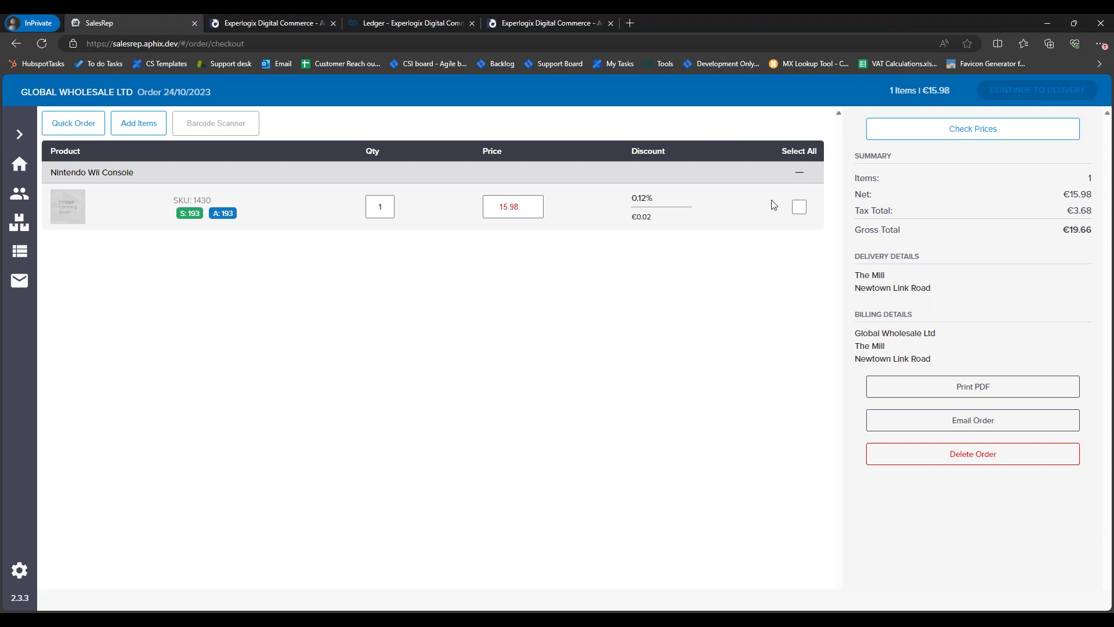
Step: Change the Nintendo Wii Console price from 15.98 to 26.00 and continue to delivery
left_click(531, 209)
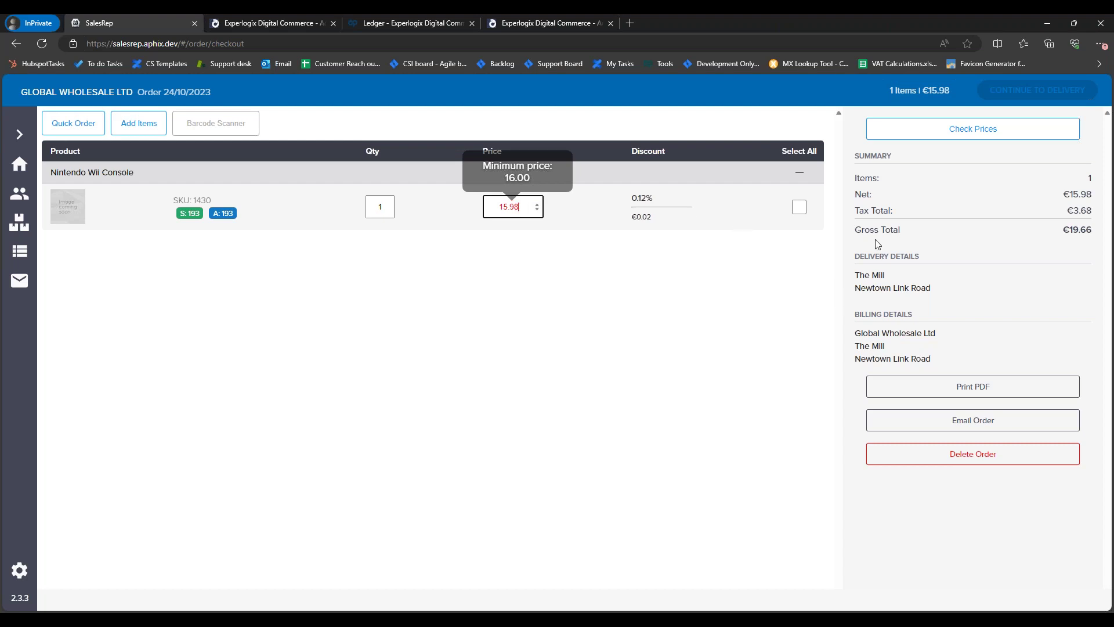
left_click(1014, 96)
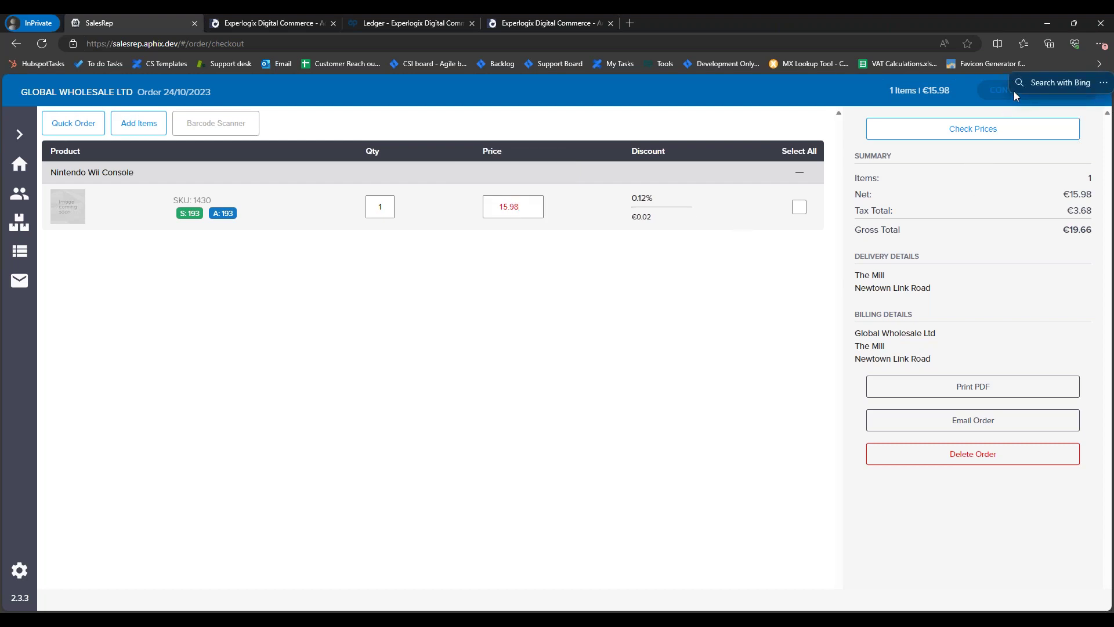
left_click_drag(519, 207, 472, 202)
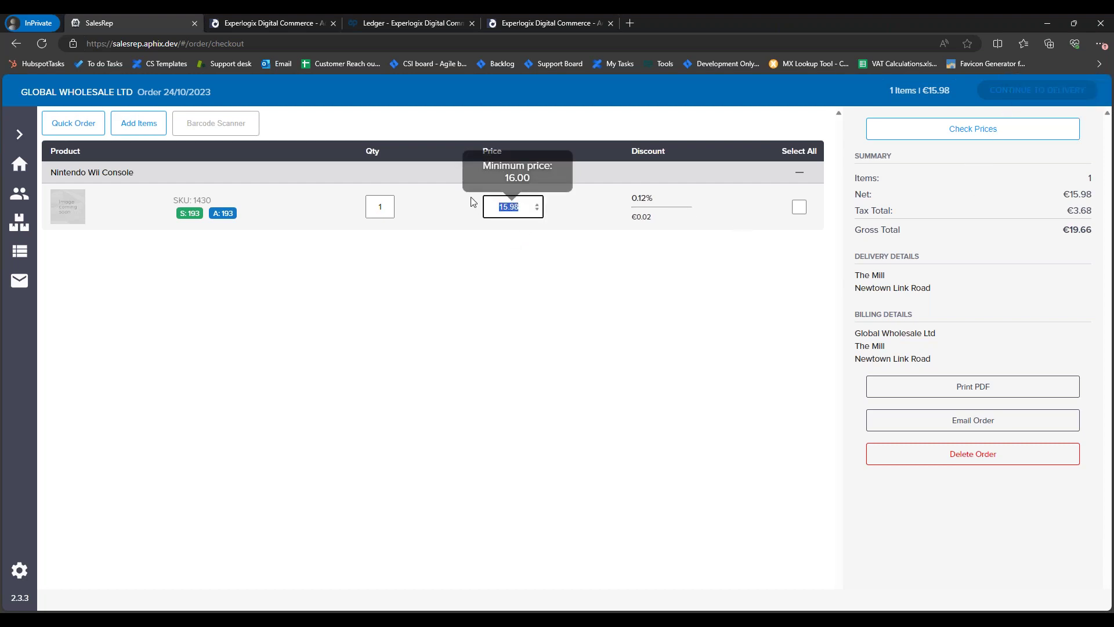
type("26.00")
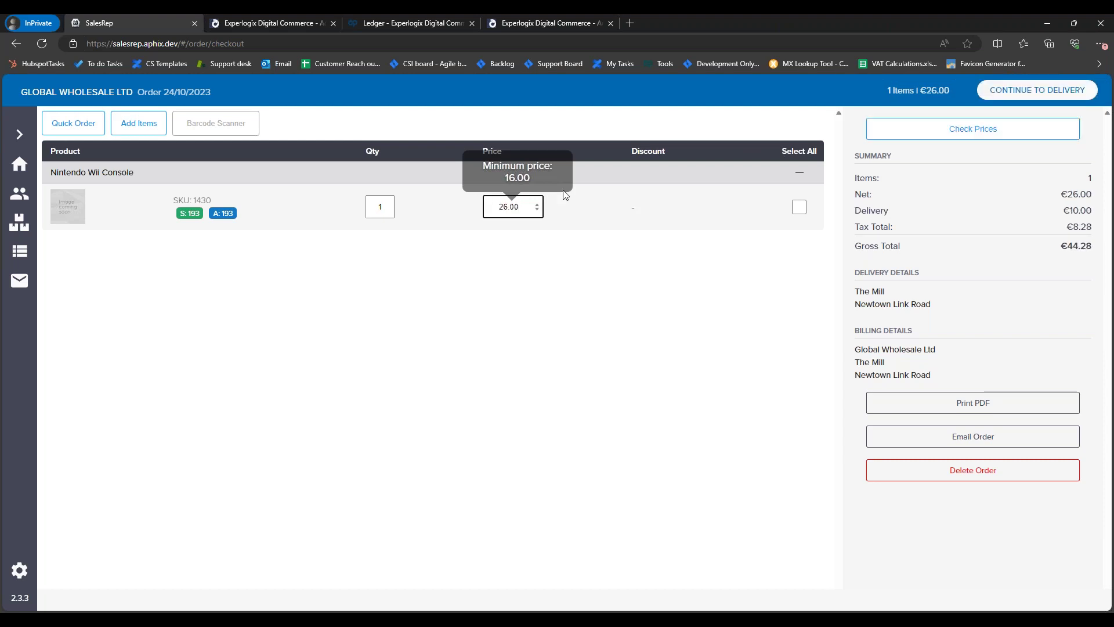
left_click(1026, 93)
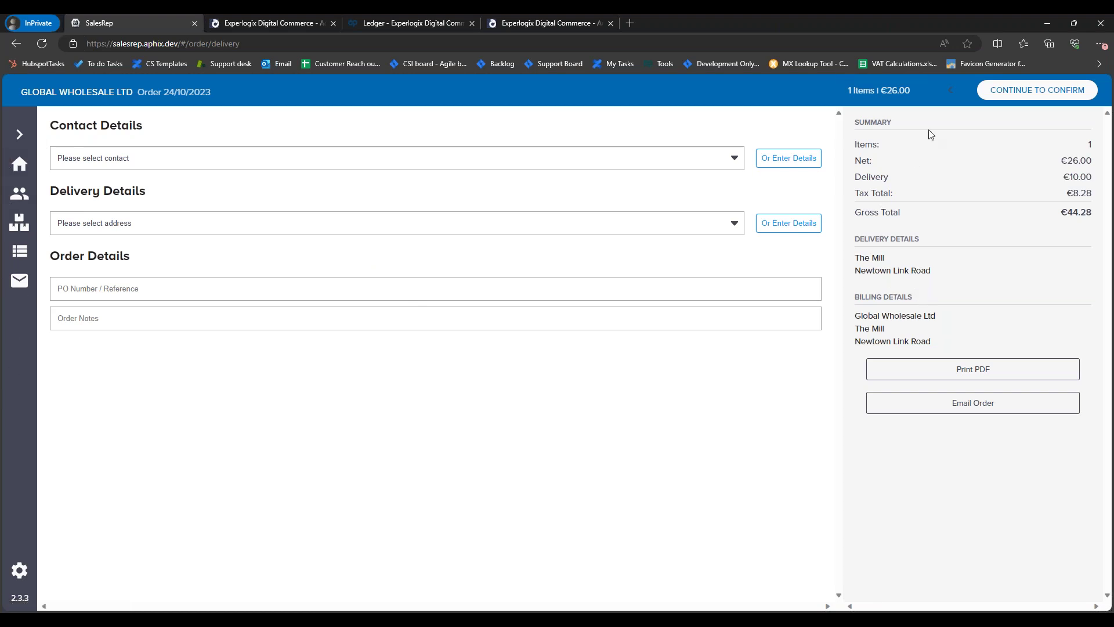
Step: Return to checkout with the Nintendo Wii at 26.00, then open the product catalogue via Add Items
left_click(950, 90)
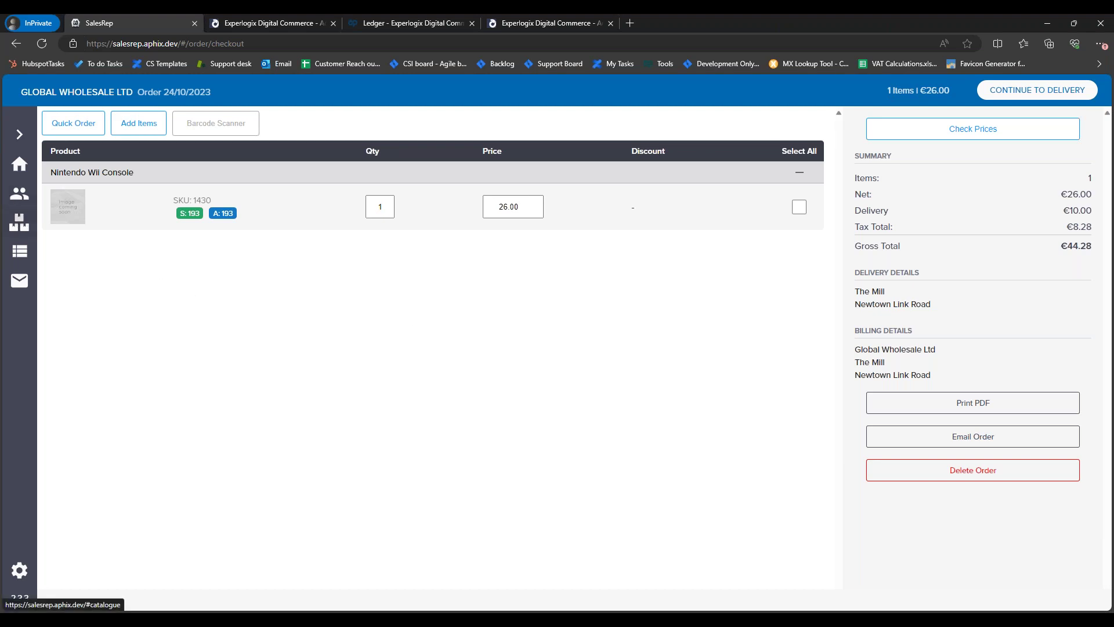
left_click(19, 222)
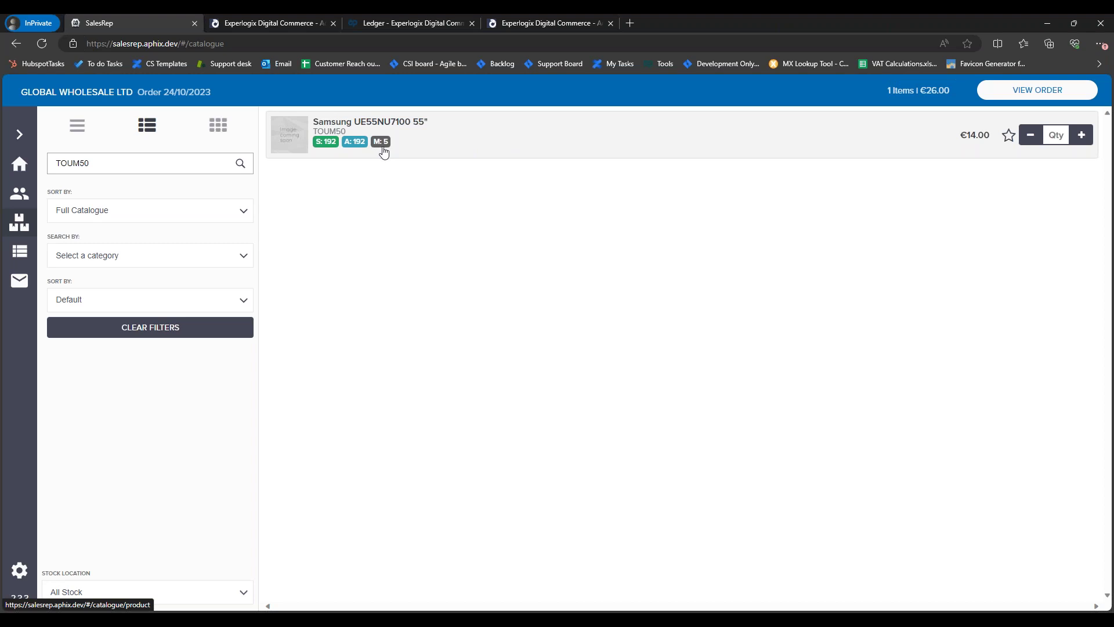
Step: Add one Samsung UE55NU7100 55" TV at €14.00 to the order and view the order
left_click(541, 150)
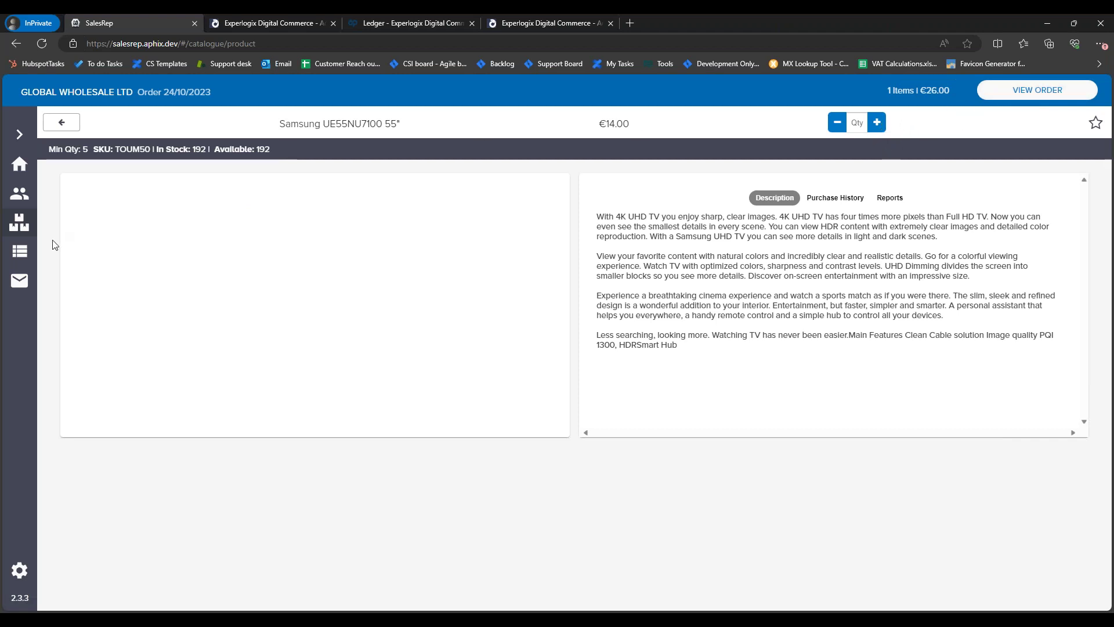
left_click(877, 122)
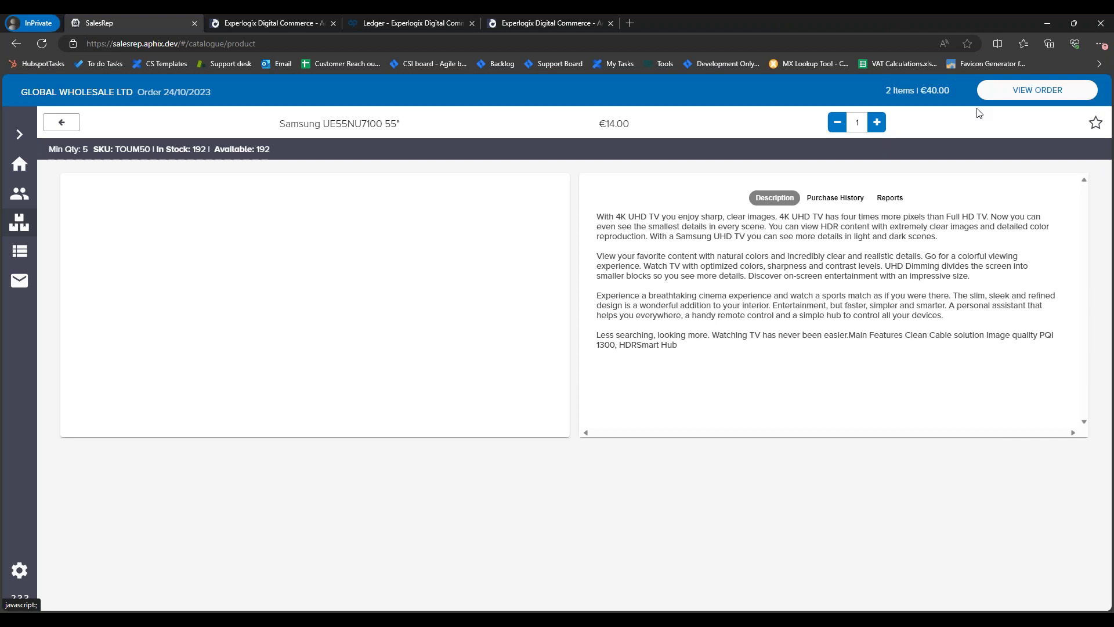
left_click(1042, 91)
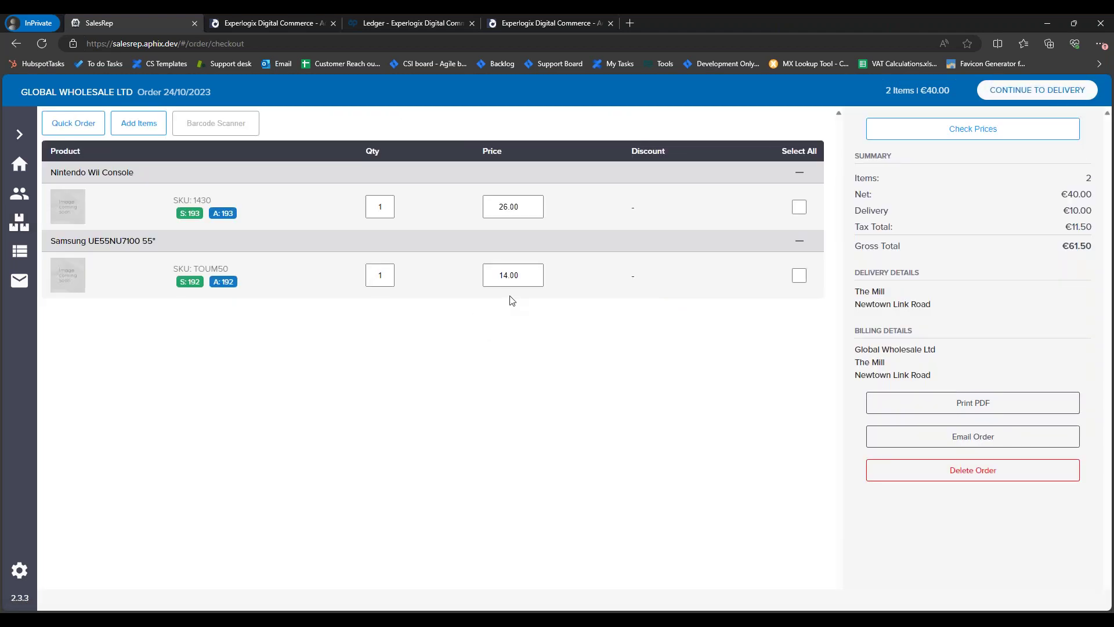
Step: Step the Nintendo Wii Console price down to 25.99, giving €39.99 net and €61.49 gross
left_click(517, 272)
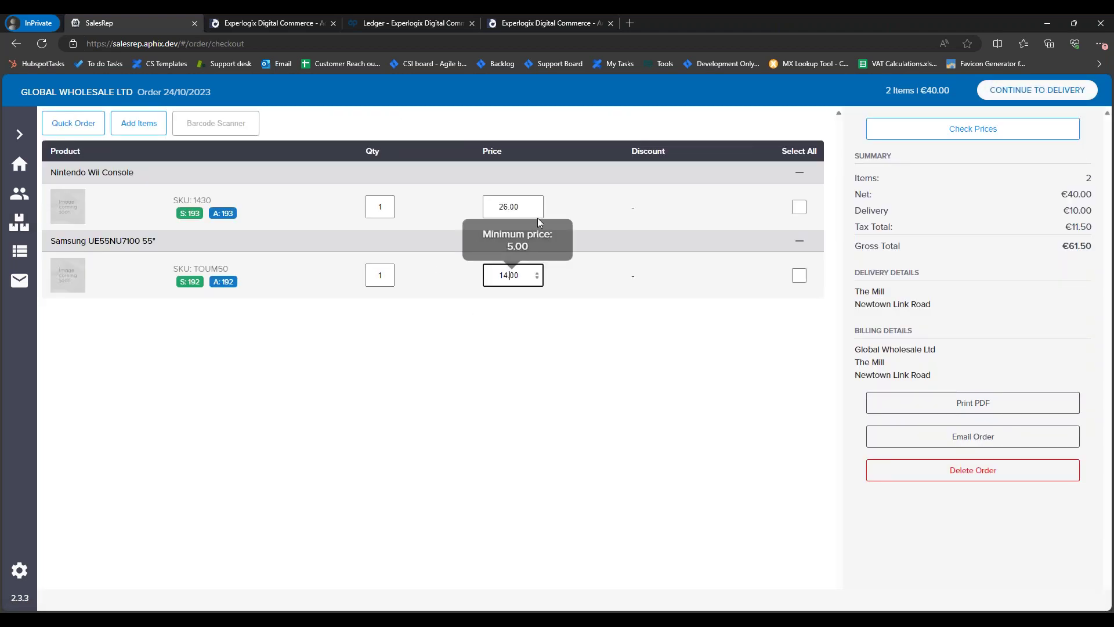
left_click(538, 209)
left_click(520, 272)
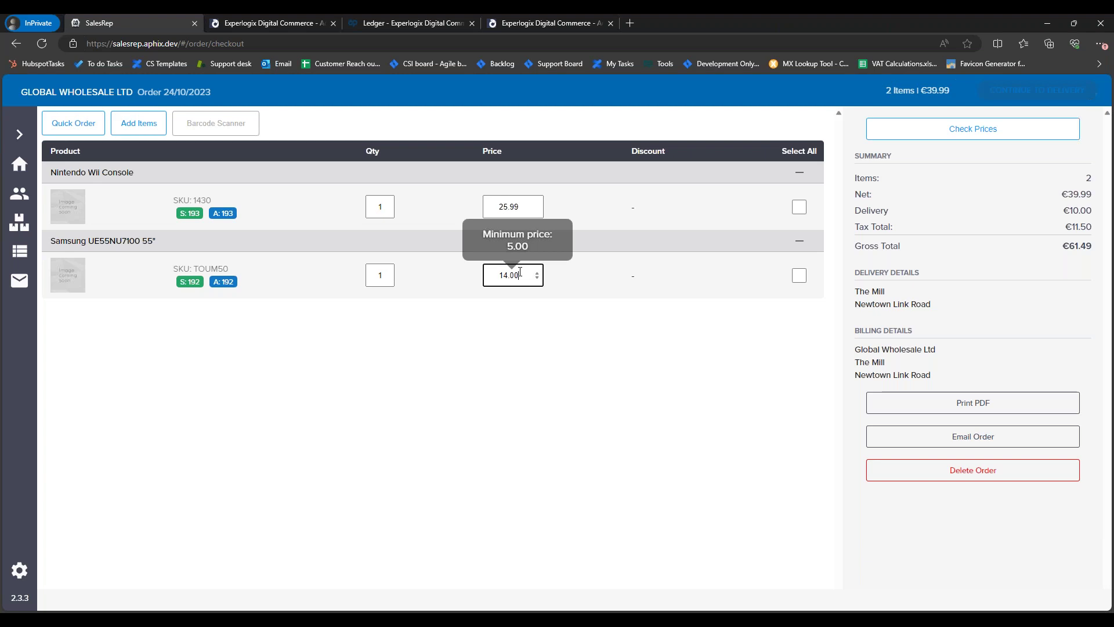
left_click(372, 273)
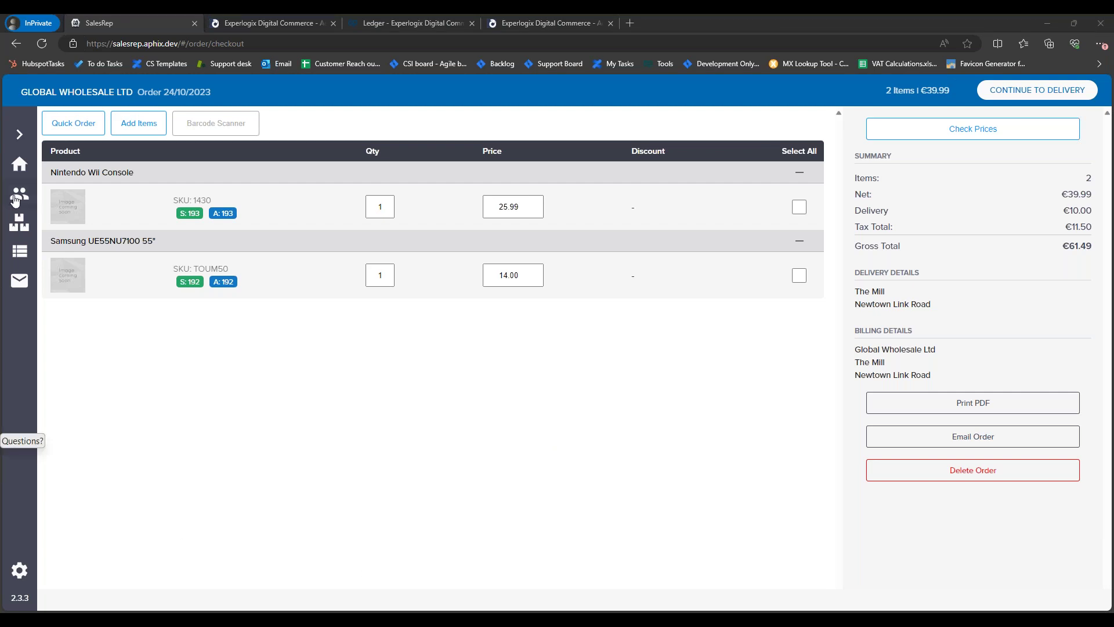
Step: Delete the Global Wholesale Ltd order and confirm with OK
left_click(984, 473)
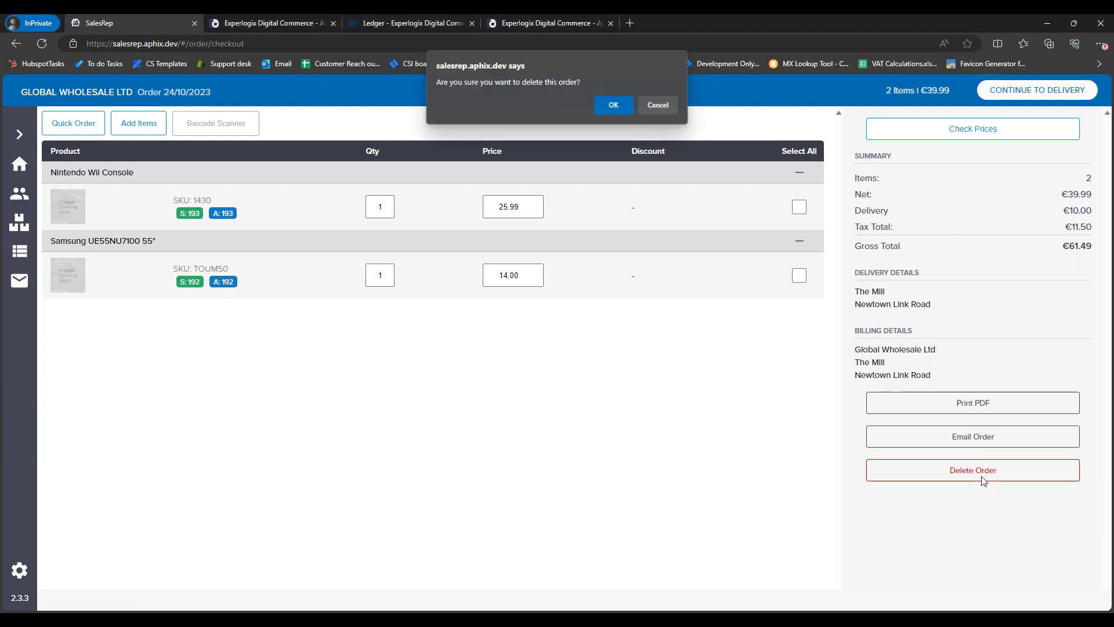
left_click(603, 107)
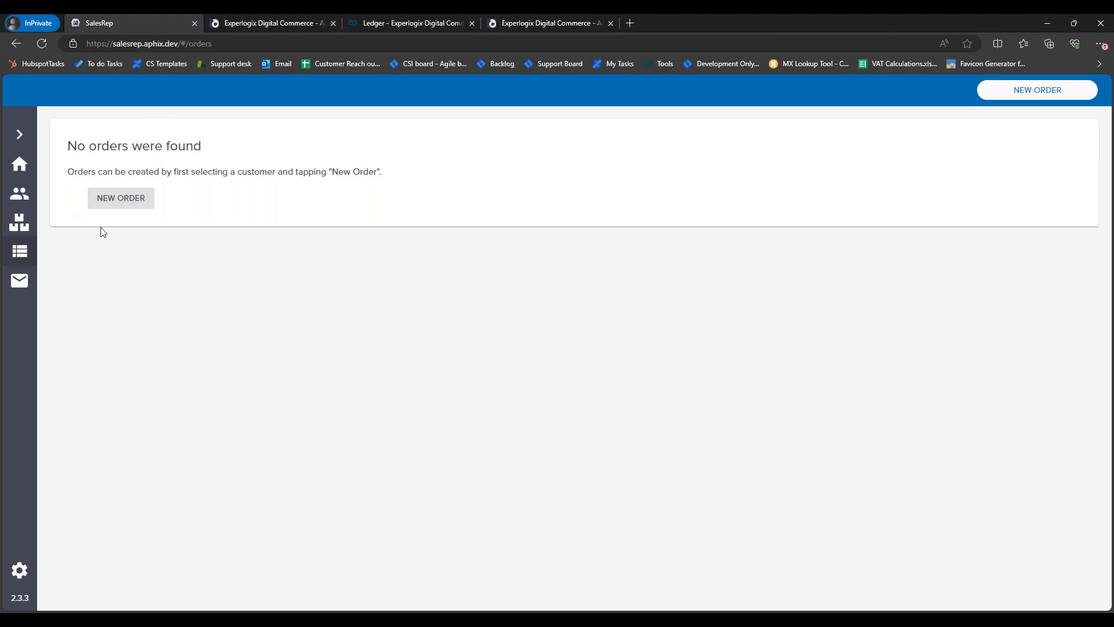
left_click(19, 222)
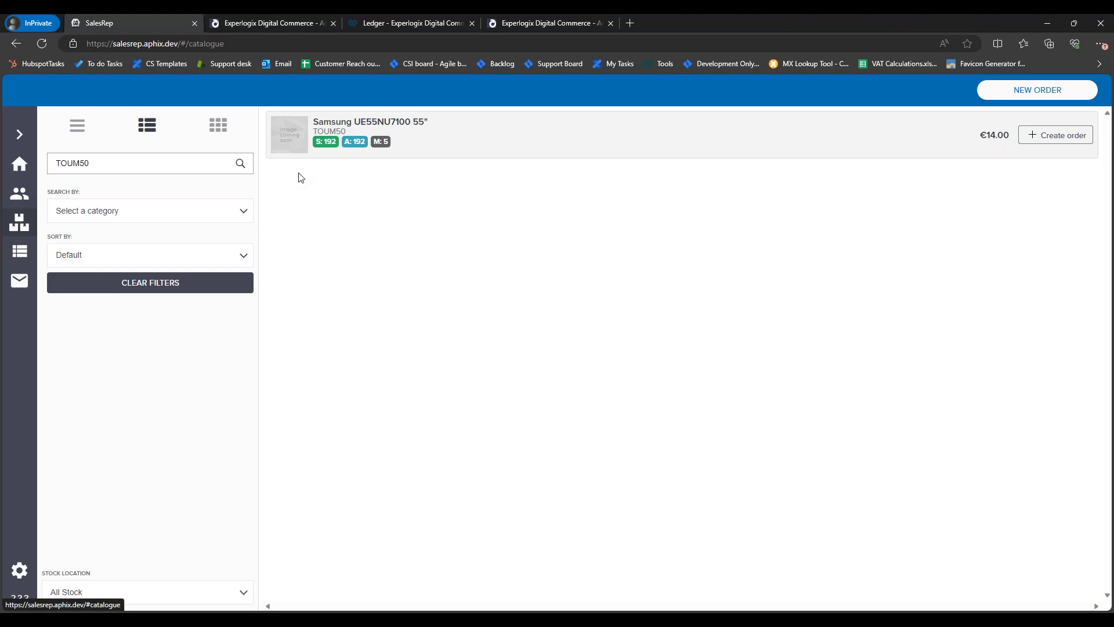
double_click(99, 165)
key("Right")
double_click(105, 164)
key("Right")
key("BackSpace")
key("BackSpace")
key("BackSpace")
key("BackSpace")
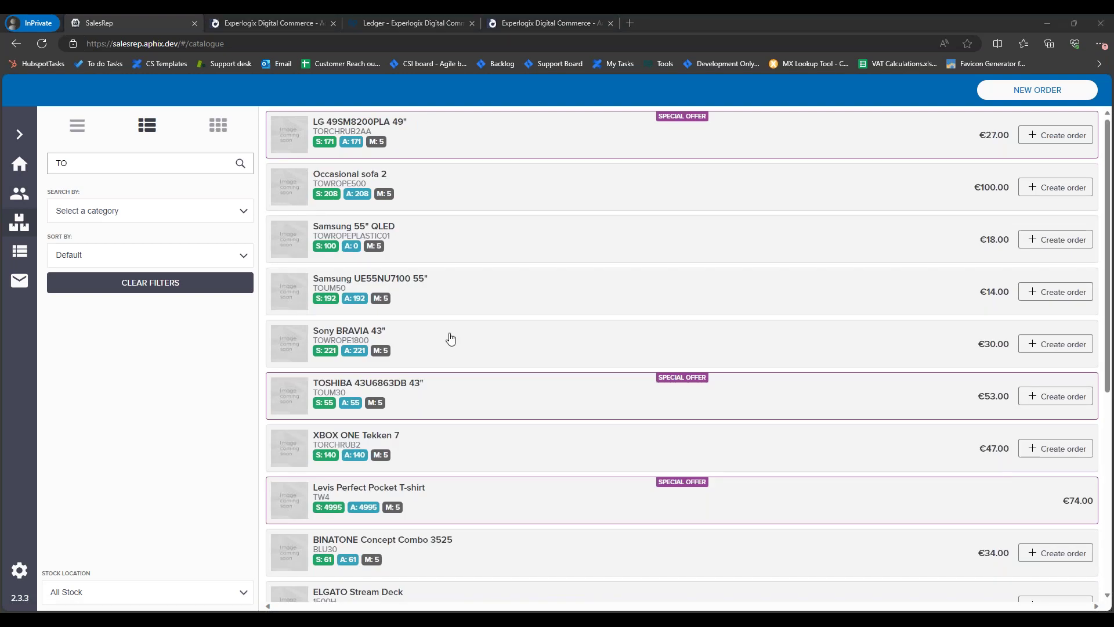
double_click(64, 165)
key("ctrl+v")
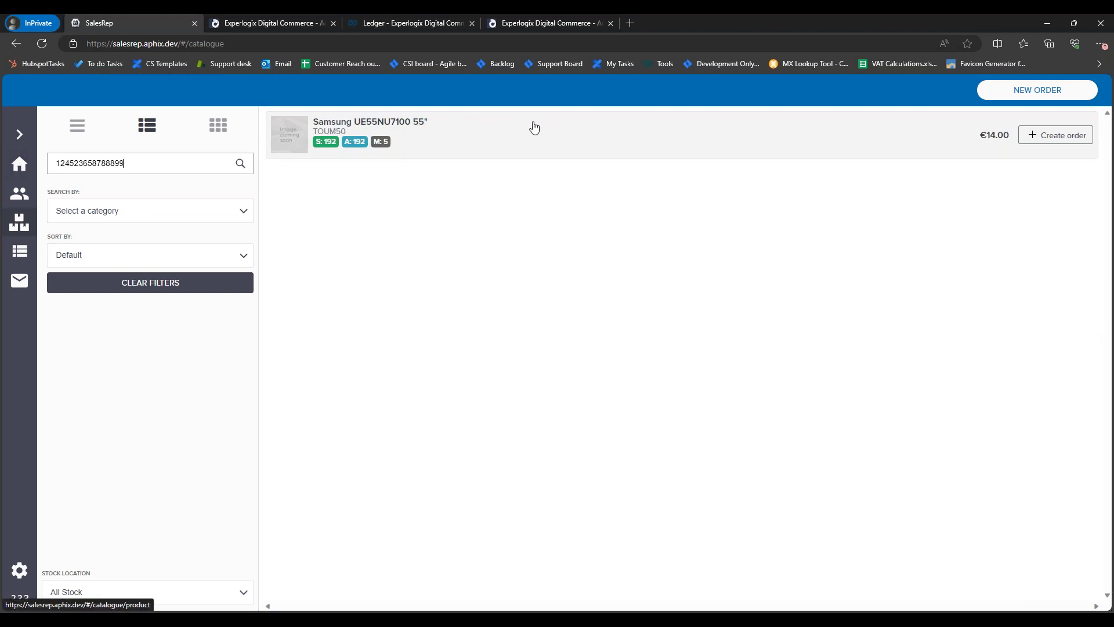
left_click(1062, 90)
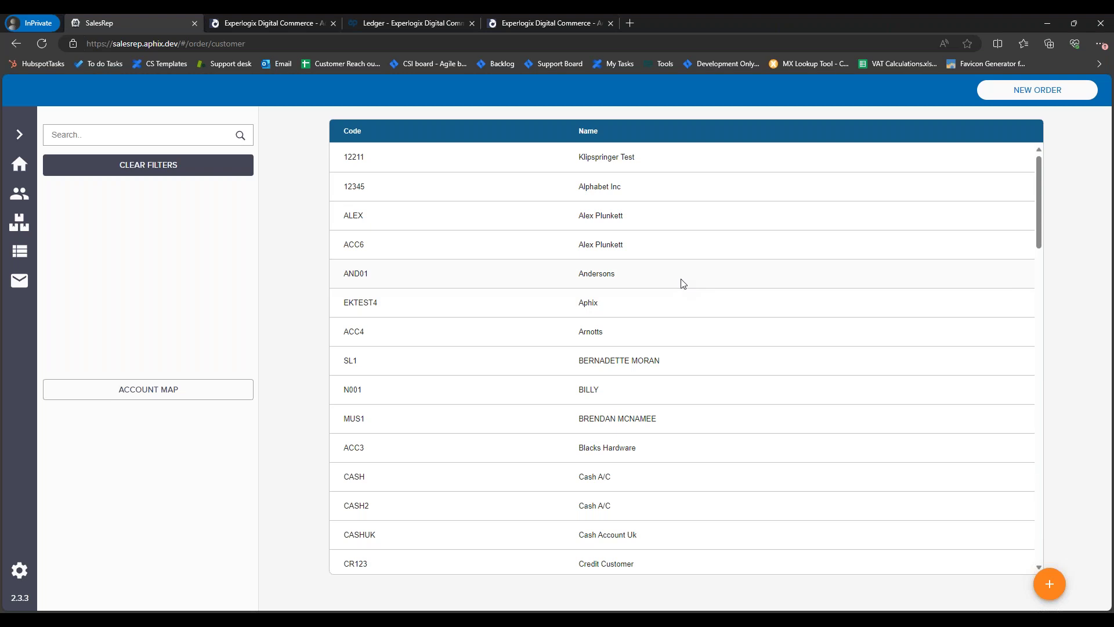
Step: Search customers for 'demo' and open an empty order for DEMO1 Global Wholesale Ltd
left_click(139, 134)
type("demo")
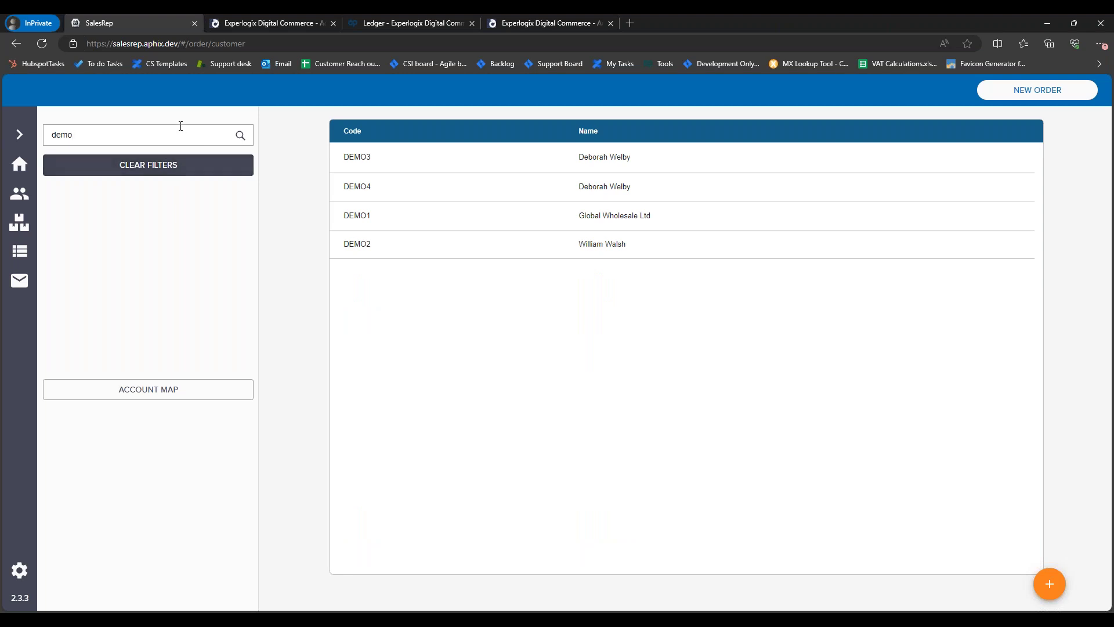
left_click(392, 218)
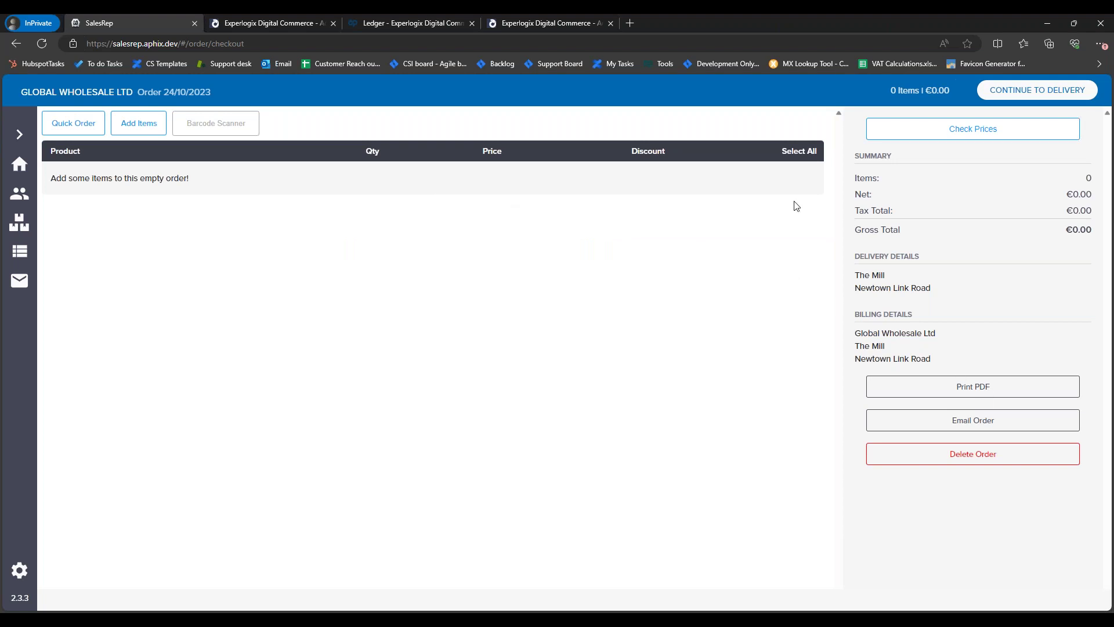
left_click(137, 124)
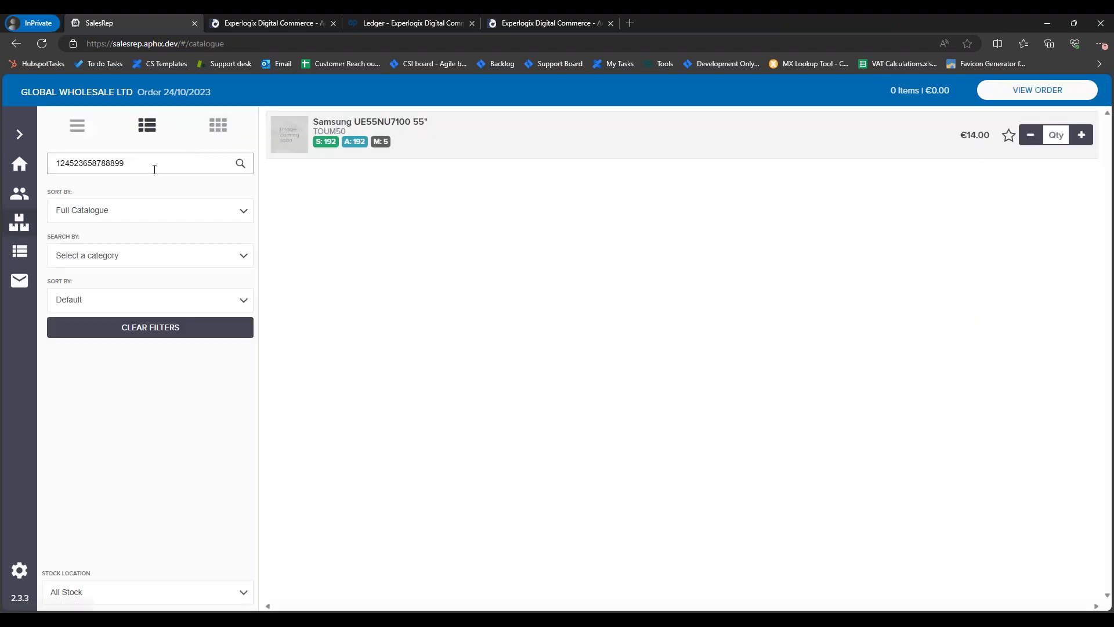
left_click(1033, 92)
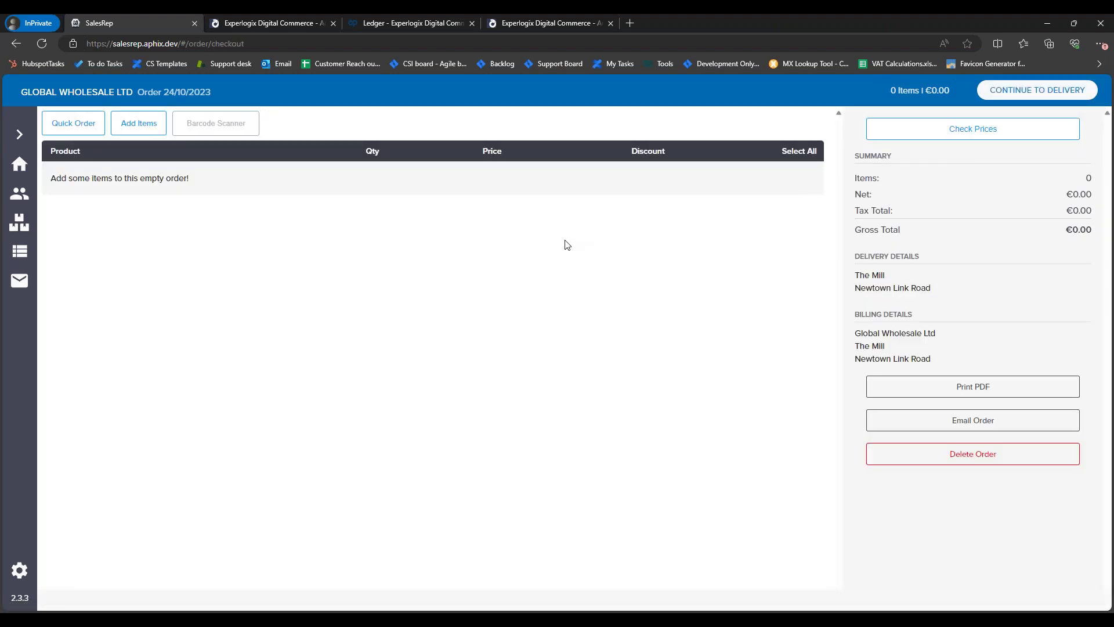
left_click(220, 122)
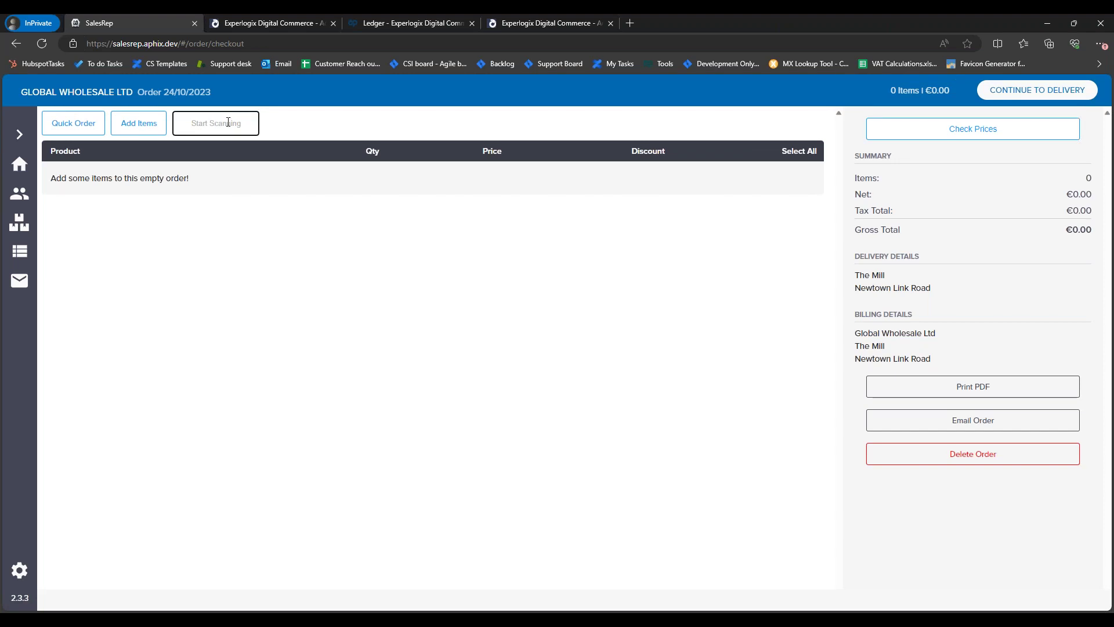
type("124523658788899")
key("Return")
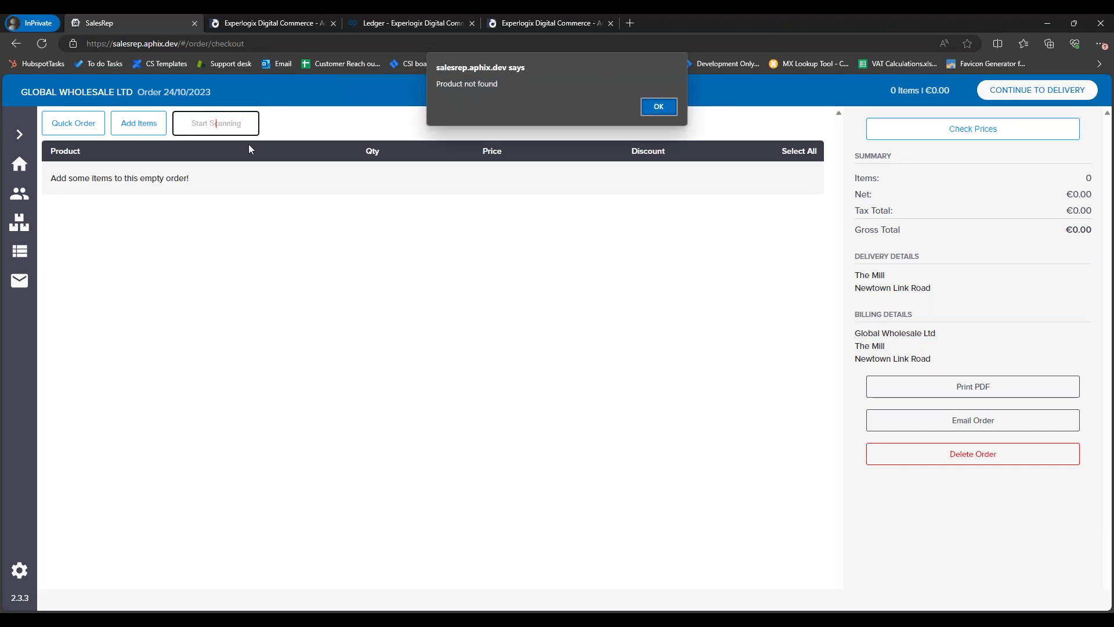
left_click(659, 107)
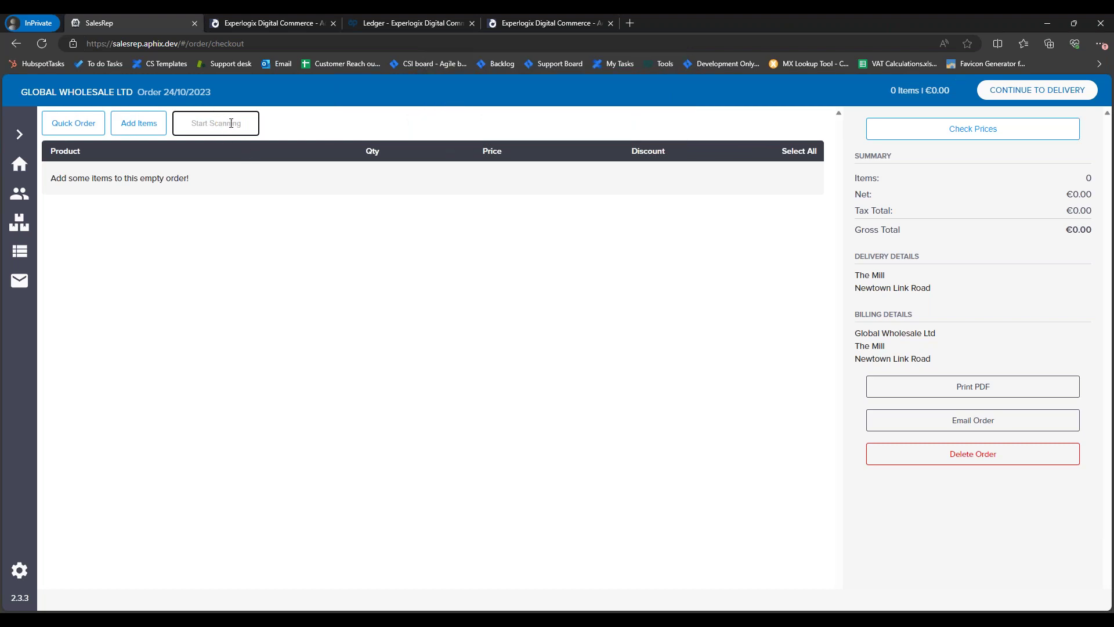
key("ctrl+v")
double_click(234, 120)
key("BackSpace")
left_click(29, 231)
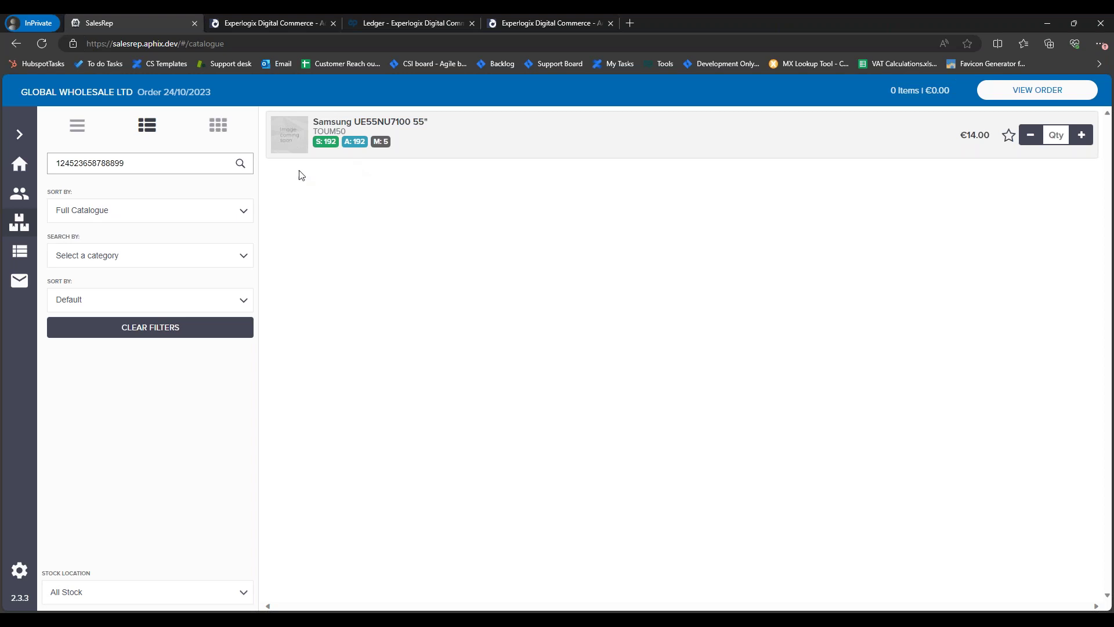
double_click(142, 162)
key("ctrl+c")
type("ue55")
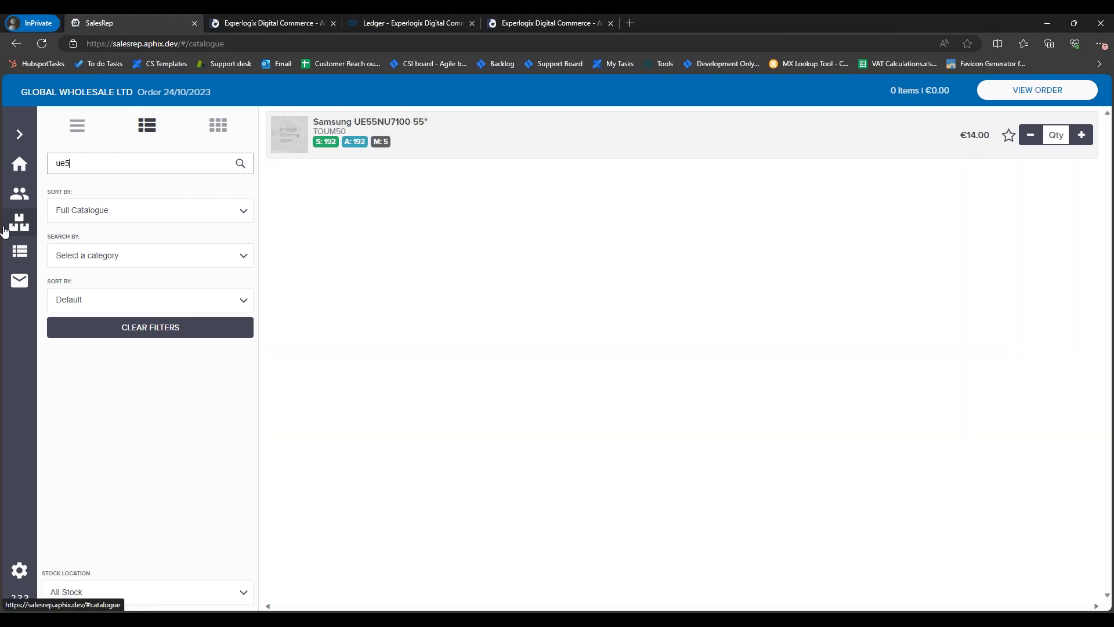
double_click(89, 164)
key("BackSpace")
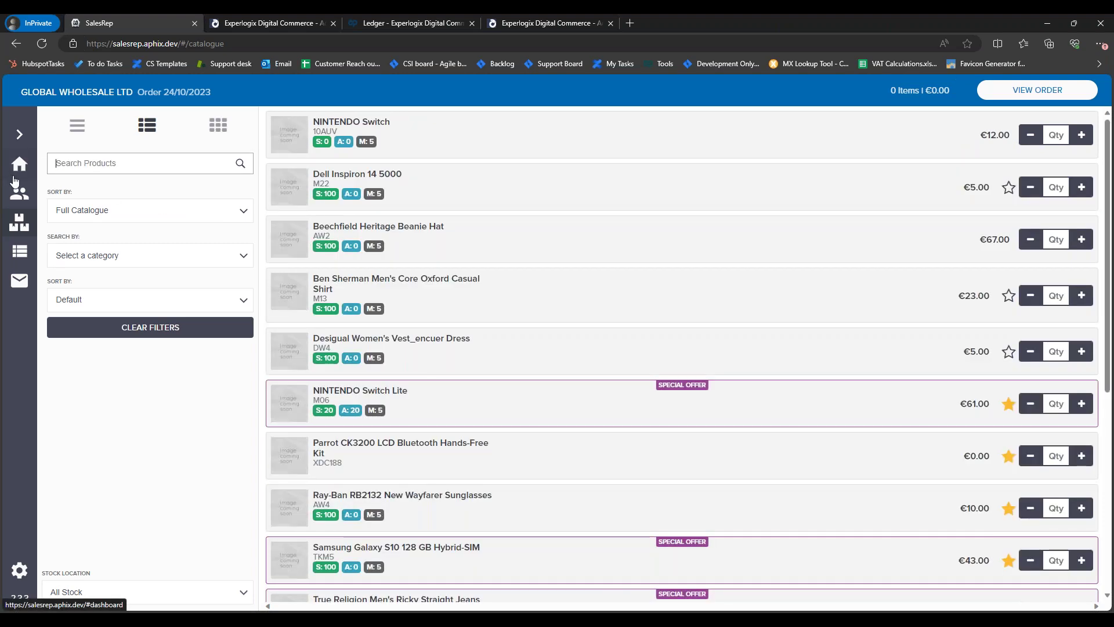
key("ctrl+v")
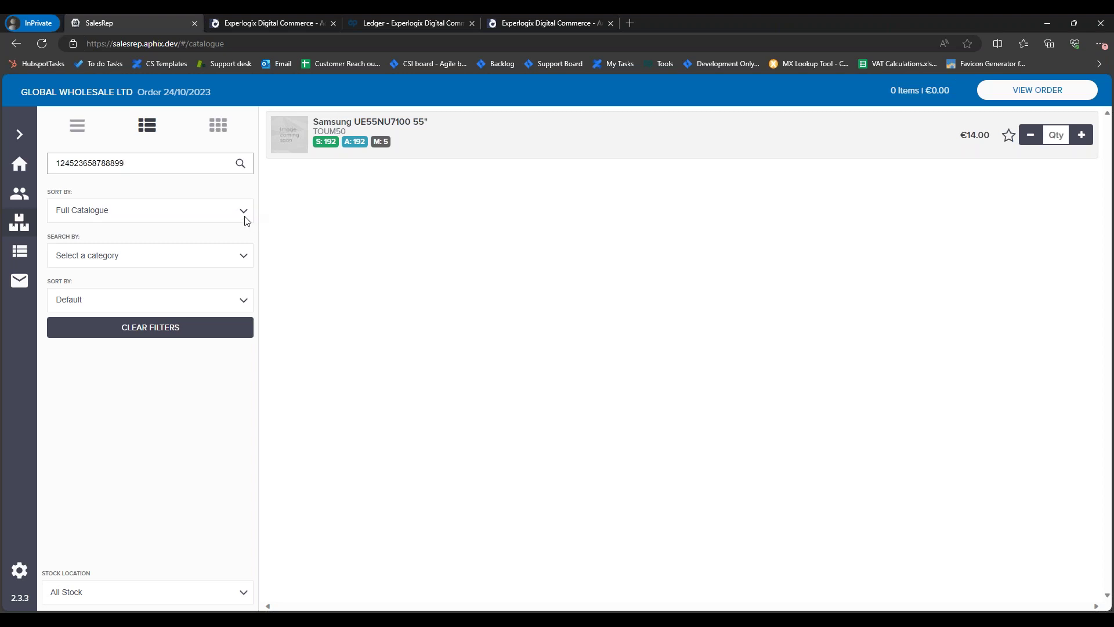
Step: In the web admin Catalogue > Products list, search for 'samsung'
left_click(266, 26)
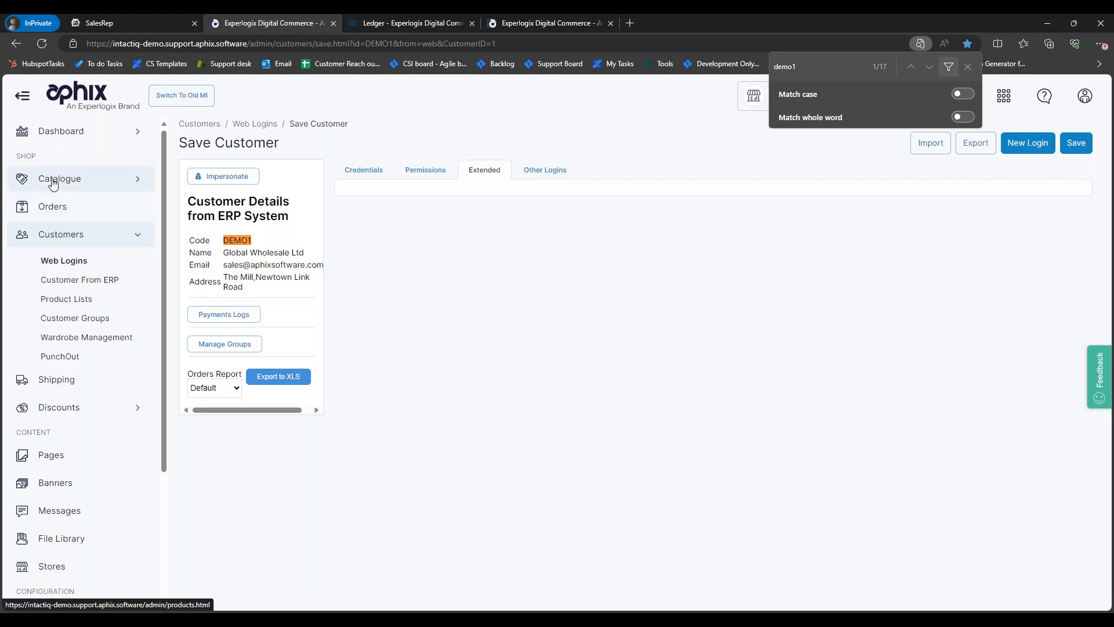
left_click(59, 178)
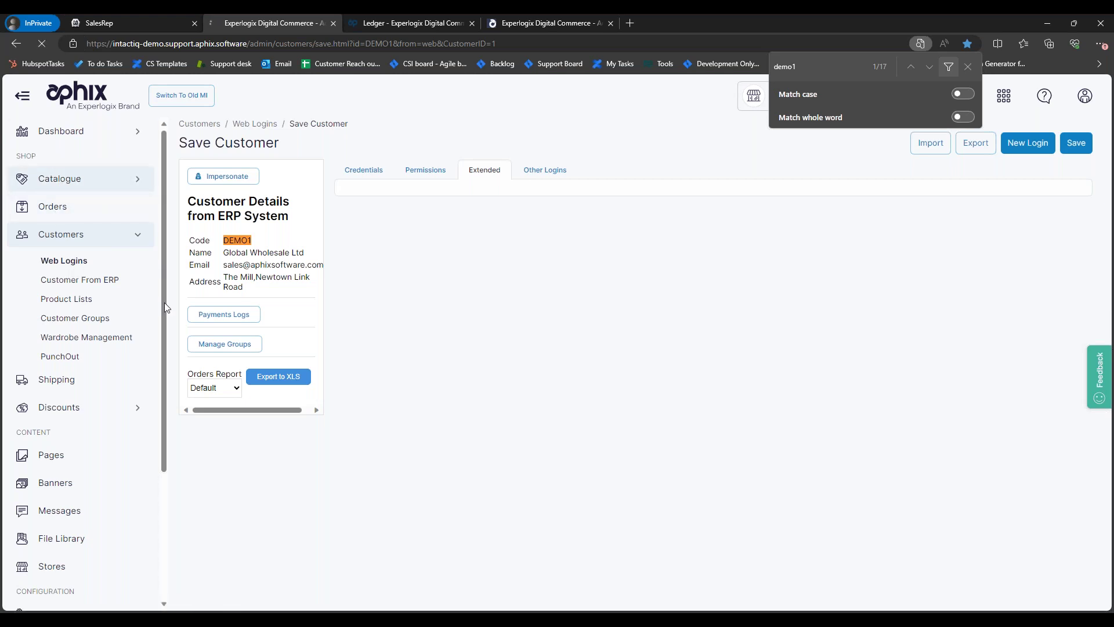
left_click(890, 180)
type("sammusng")
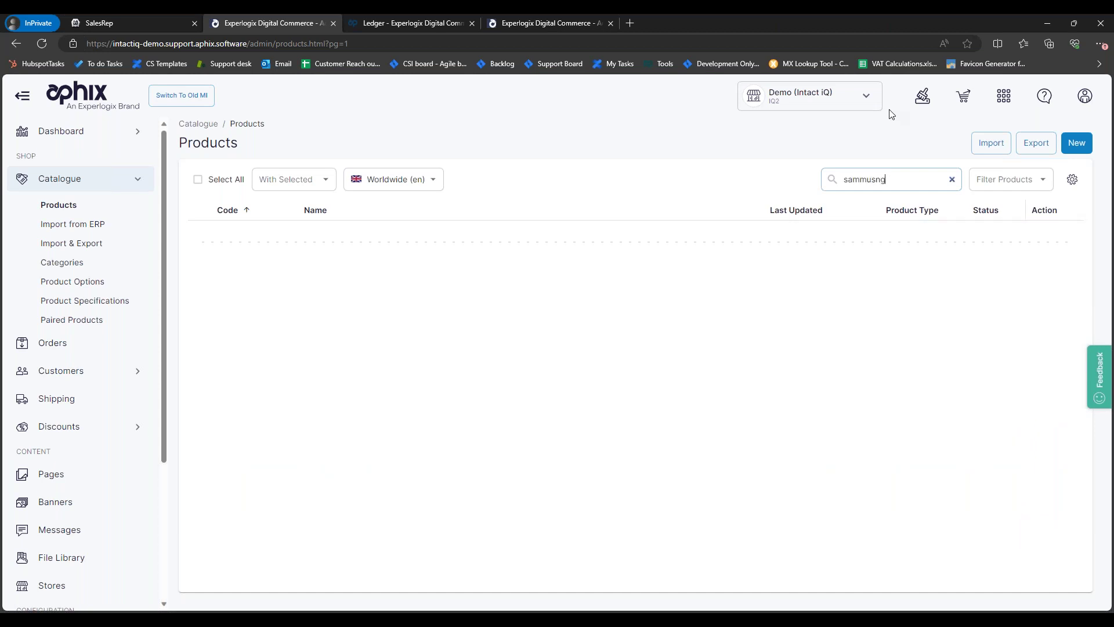
key("BackSpace")
key("BackSpace")
key("BackSpace")
key("BackSpace")
key("BackSpace")
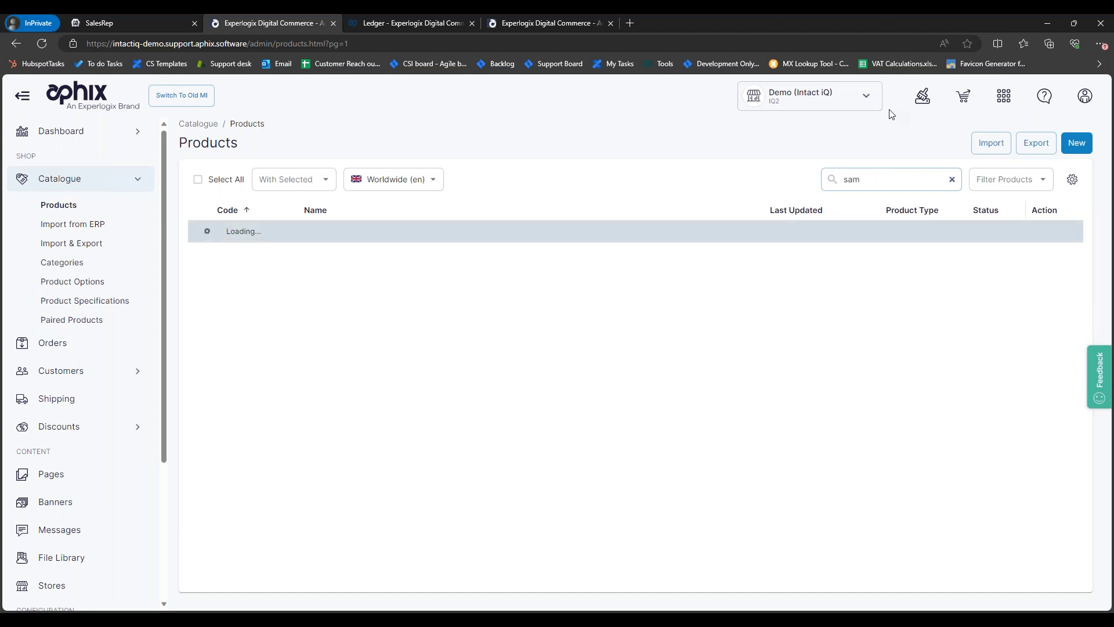
type("sung")
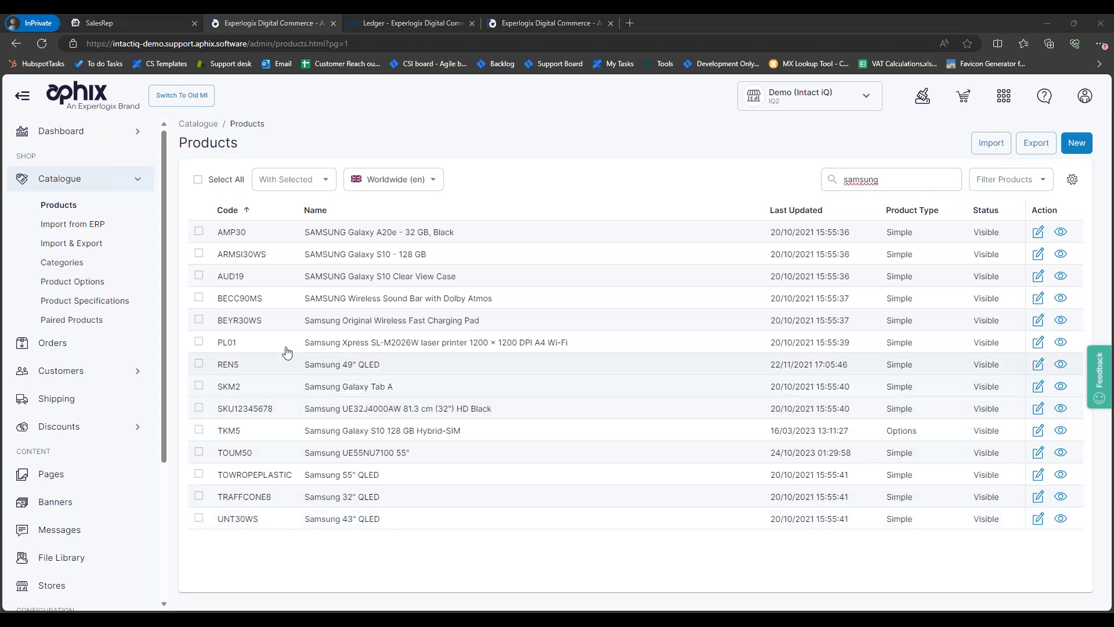
Step: Compare with SalesRep, then open the TOUM50 Samsung UE55NU7100 55" product in admin
left_click(139, 23)
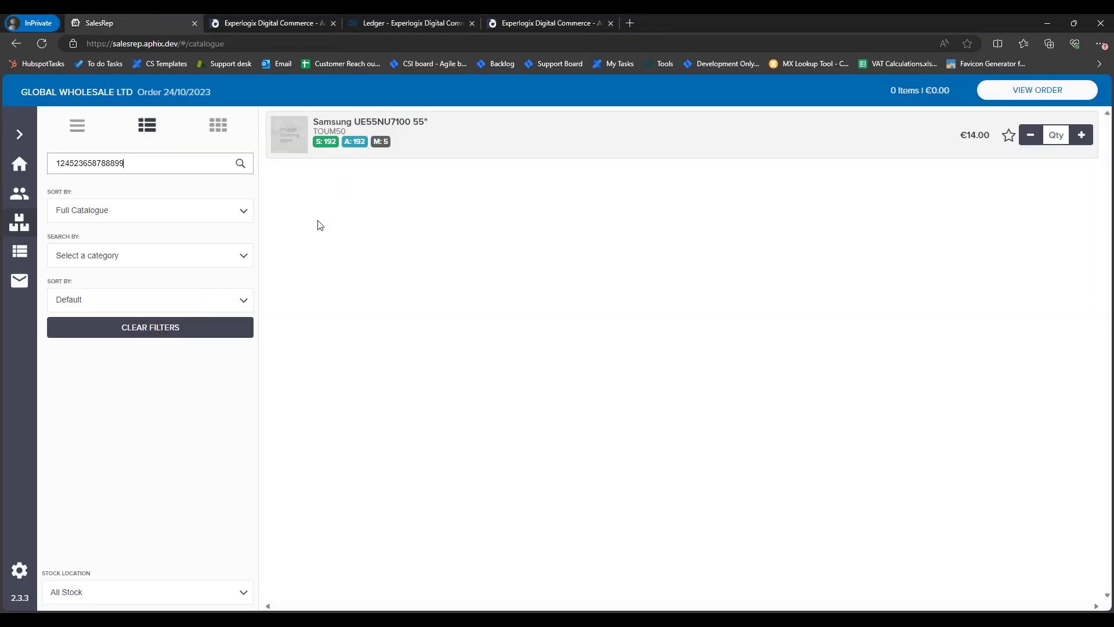
left_click(274, 26)
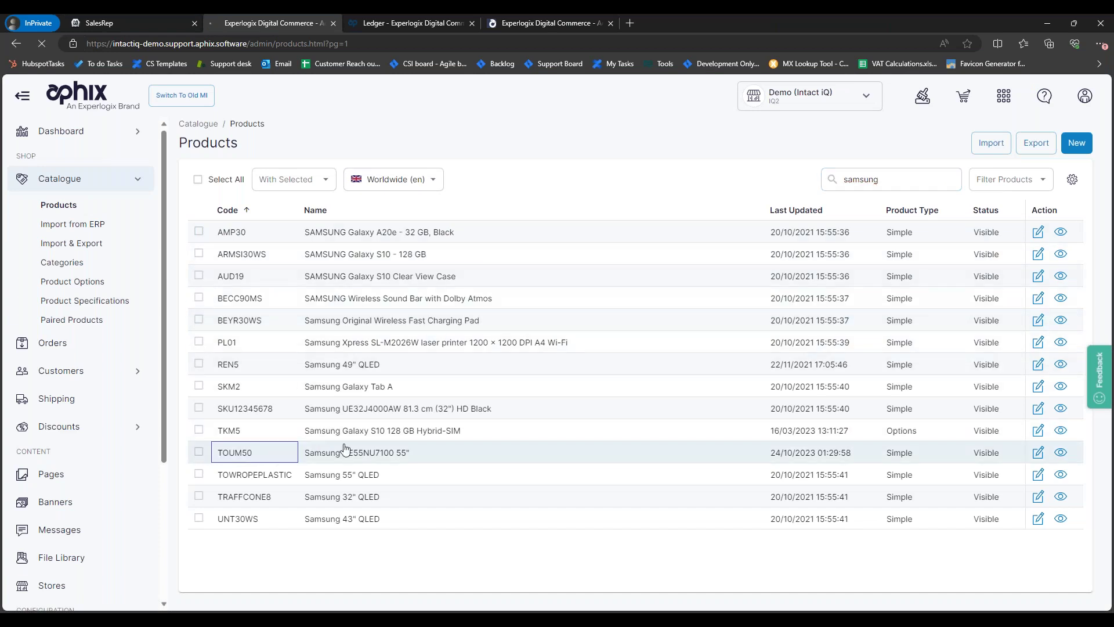
left_click(342, 452)
Step: Show the Samsung UE55NU7100 55" product's SEO details and select 'webinar' in its meta keywords
left_click(337, 201)
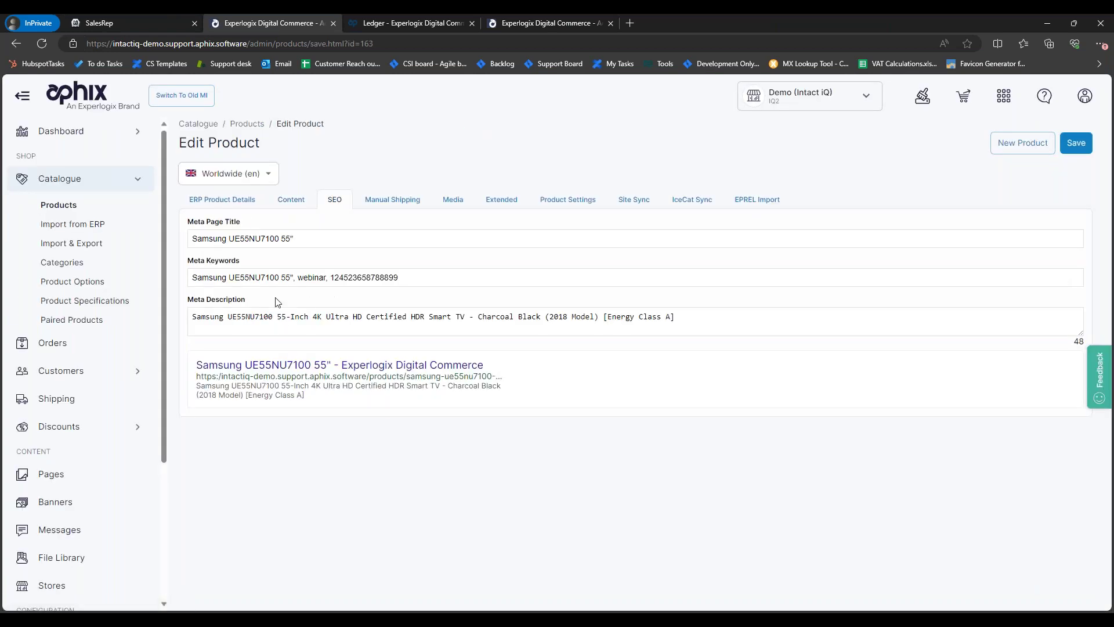
left_click_drag(194, 278, 405, 270)
left_click(339, 277)
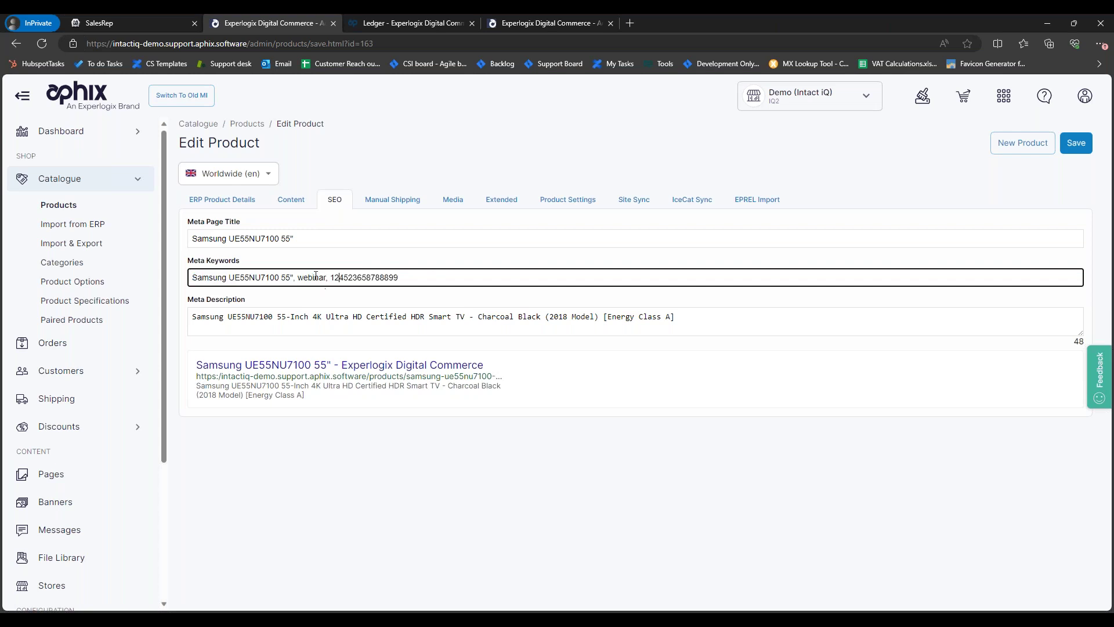
double_click(314, 277)
key("ctrl+c")
Step: Replace the SalesRep catalogue search with 'webinar' to confirm the Samsung TV still appears
left_click(130, 24)
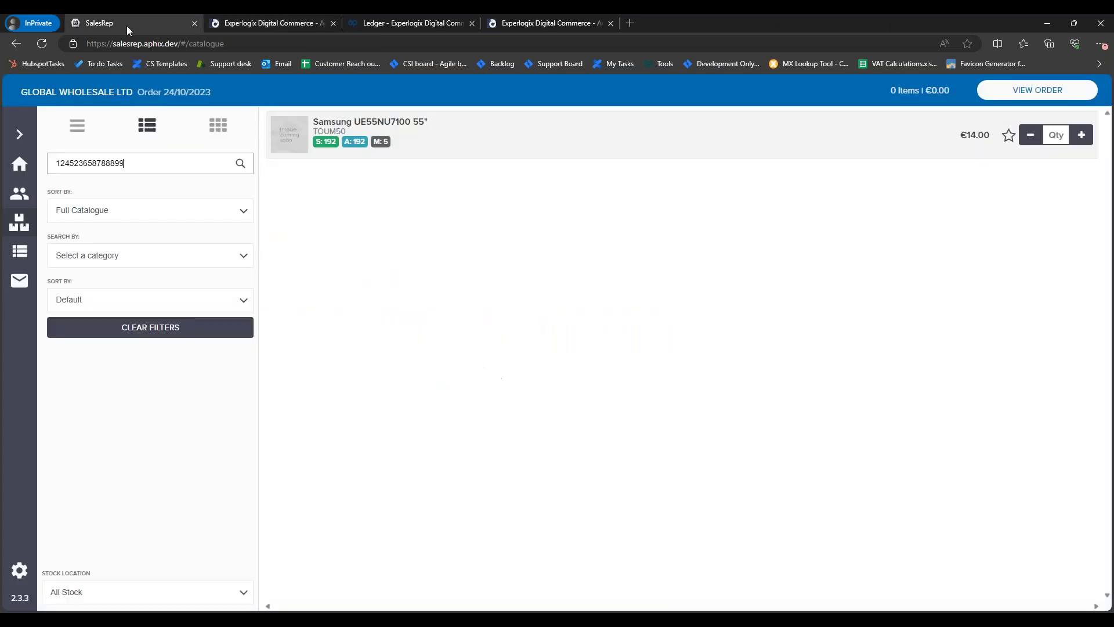
left_click_drag(132, 163, 54, 163)
key("BackSpace")
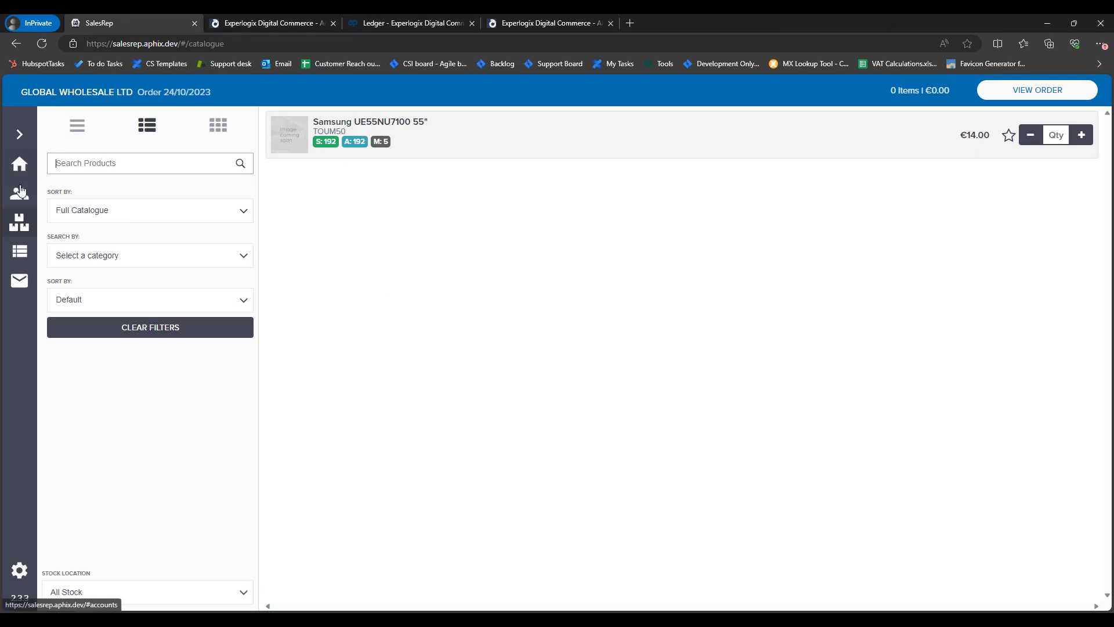
key("ctrl+v")
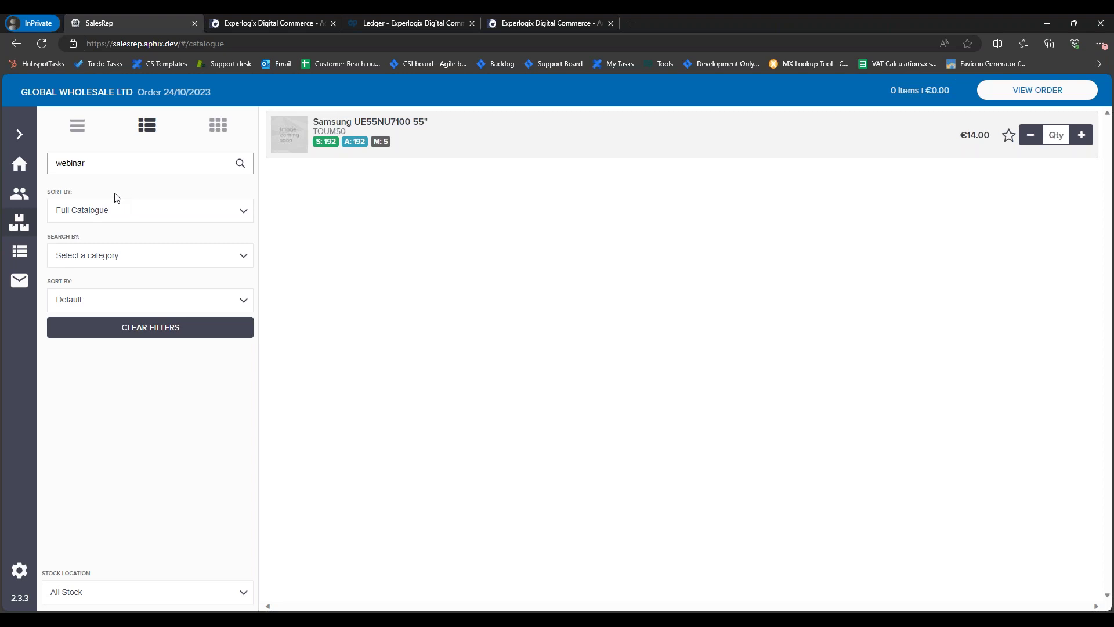
left_click(248, 26)
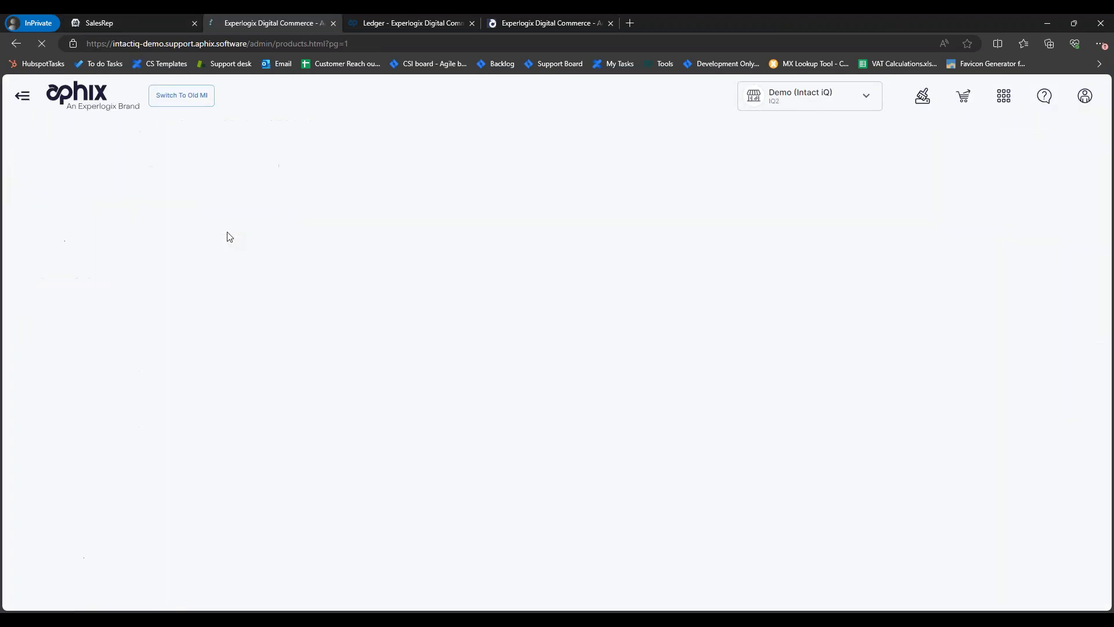
Step: Search admin products for 'hp', open HP Envy 13AQ00NA's SEO details and pick out keyword SKF5-2
double_click(861, 179)
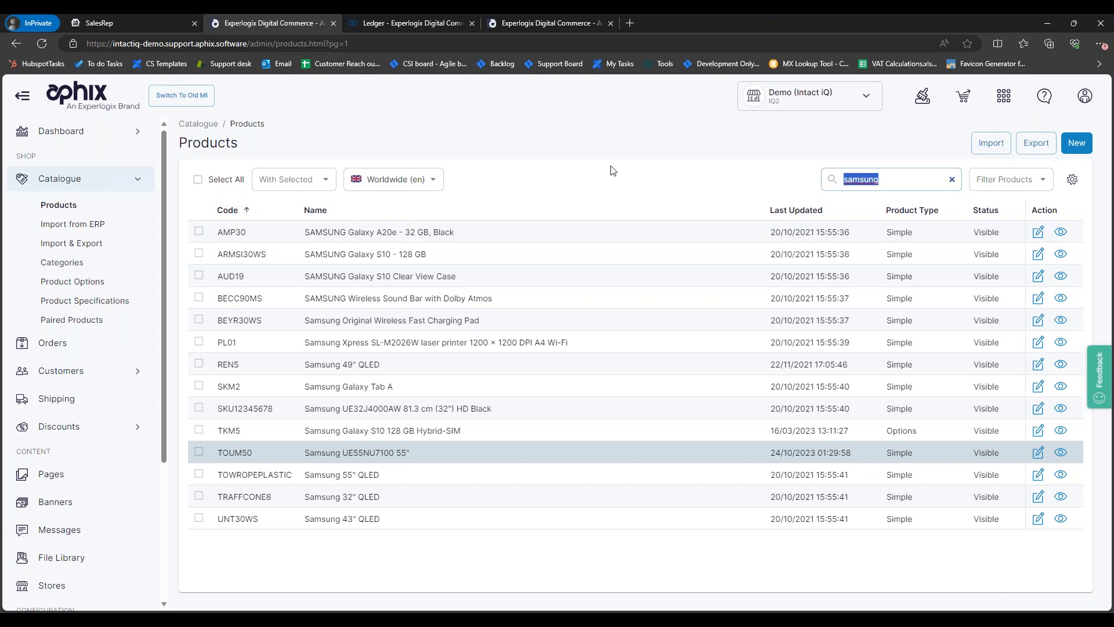
type("hp")
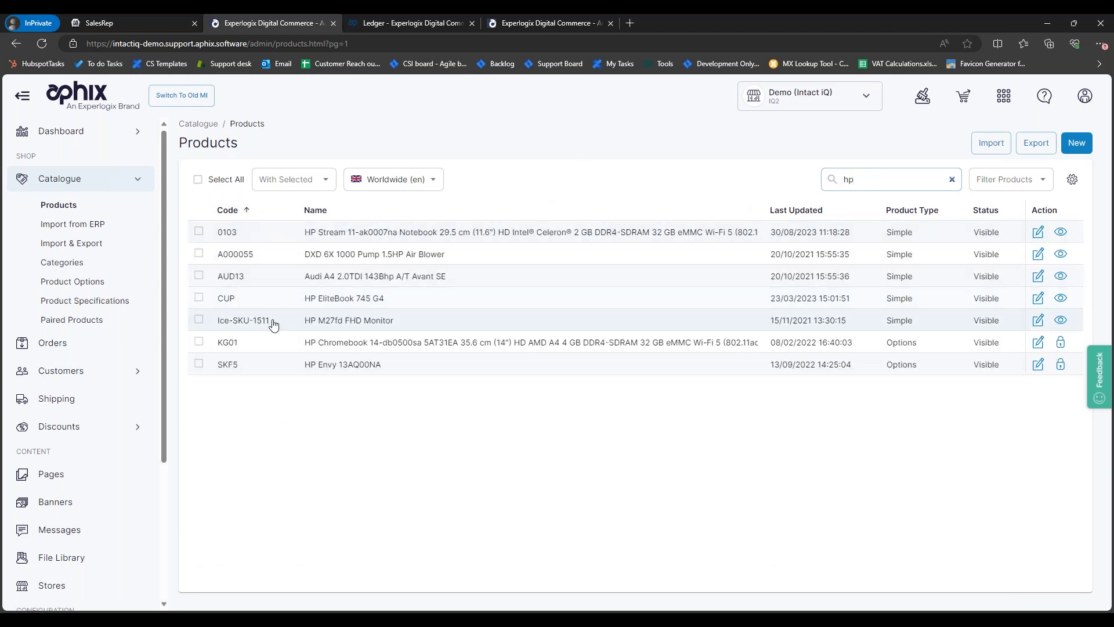
left_click(380, 369)
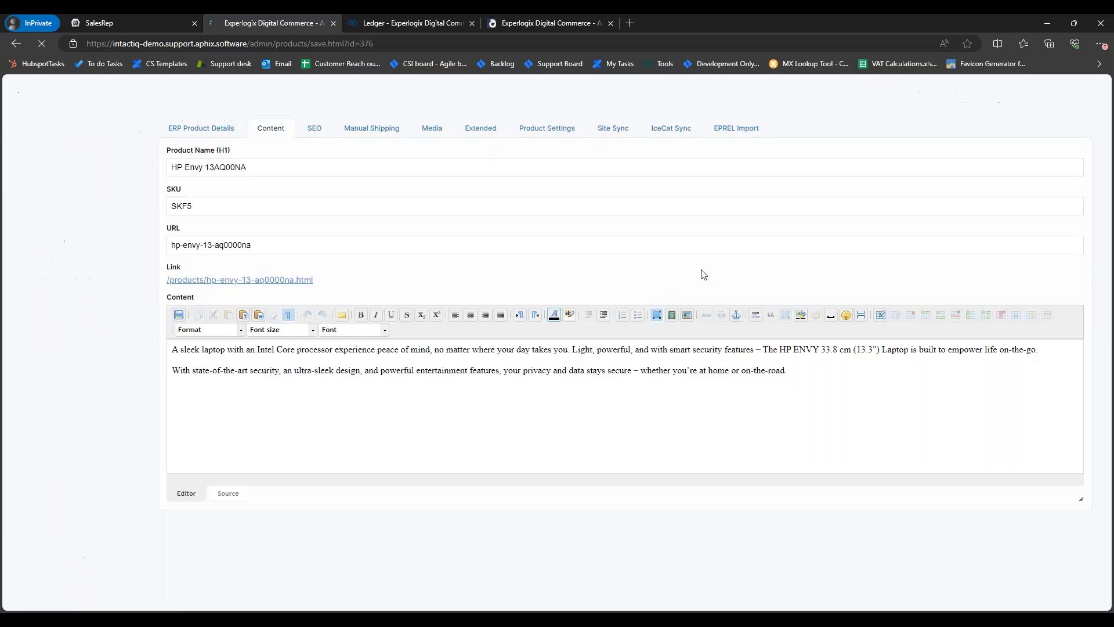
left_click(333, 199)
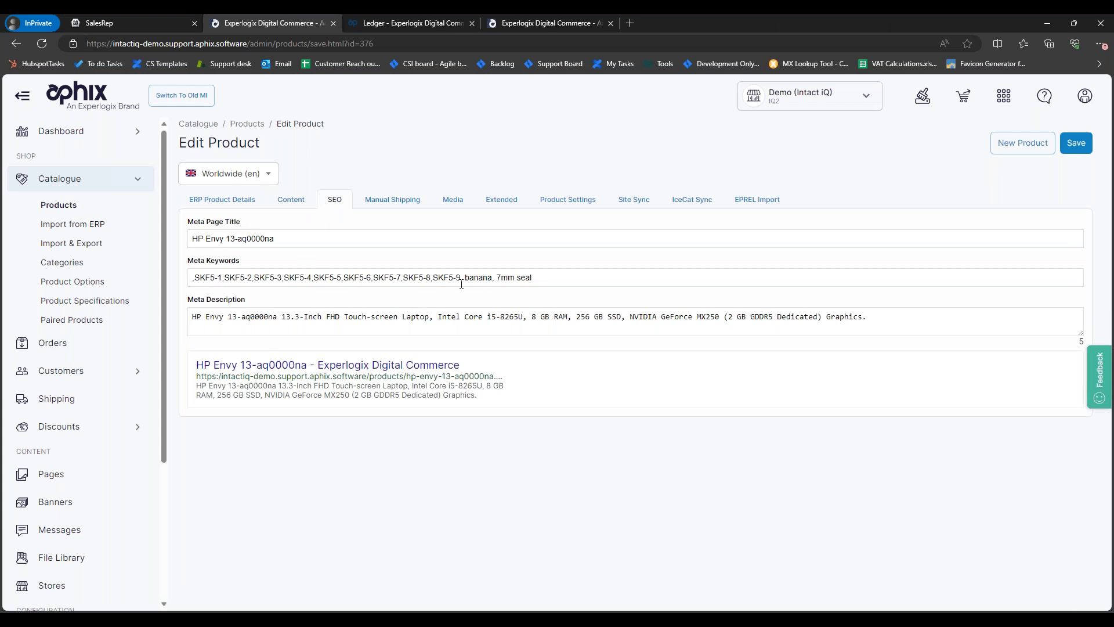
mouse_move(224, 277)
left_mouse_down()
mouse_move(248, 281)
mouse_move(226, 271)
left_mouse_up()
key("ctrl+c")
left_click(240, 278)
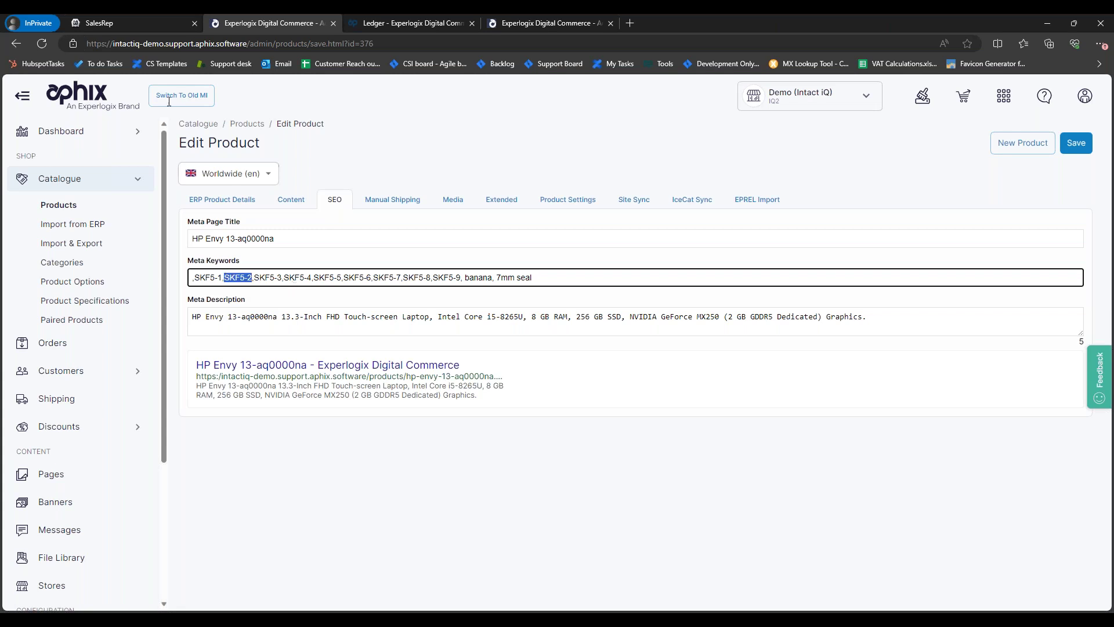
left_click(133, 25)
double_click(70, 163)
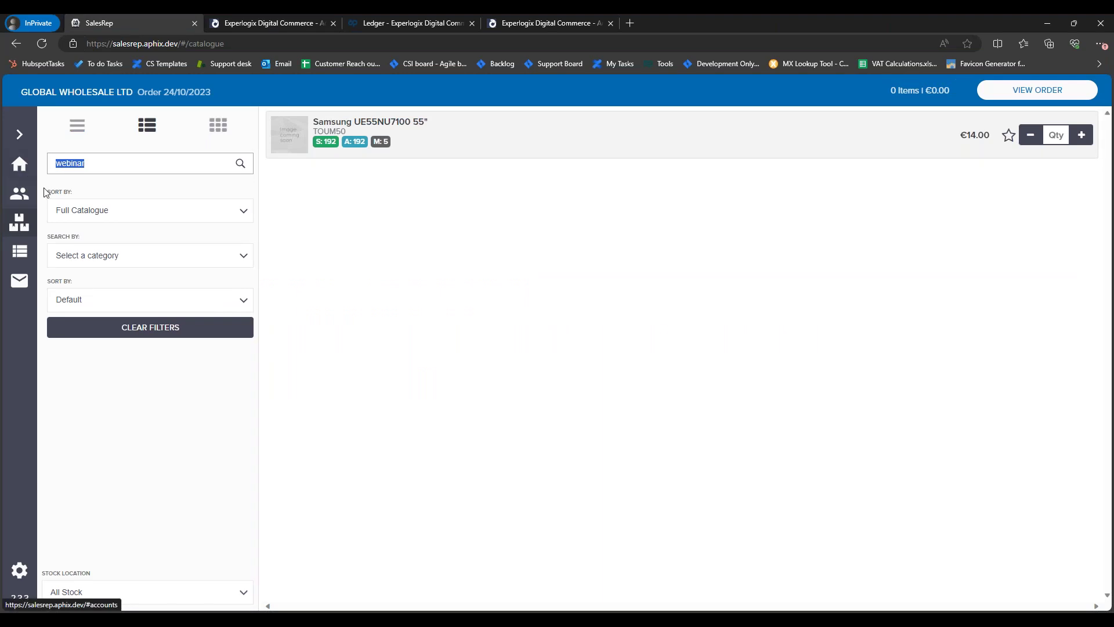
Step: Search SalesRep for SKF5-2, view the HP Envy 13AQ00NA's variant options, then open the empty order's checkout
key("ctrl+v")
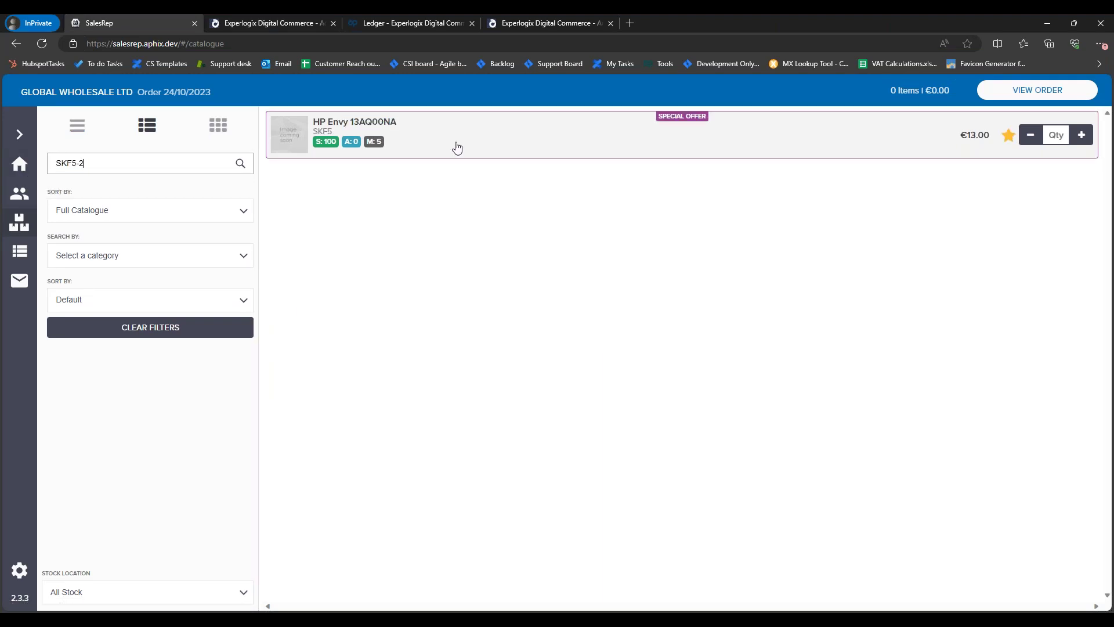
left_click(464, 142)
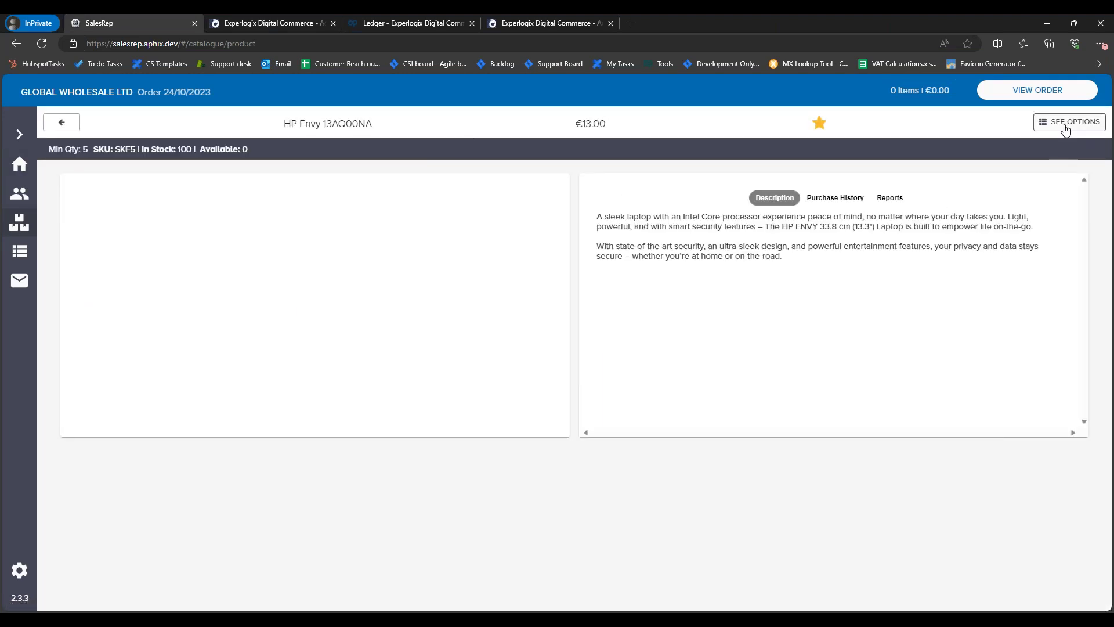
left_click(1085, 122)
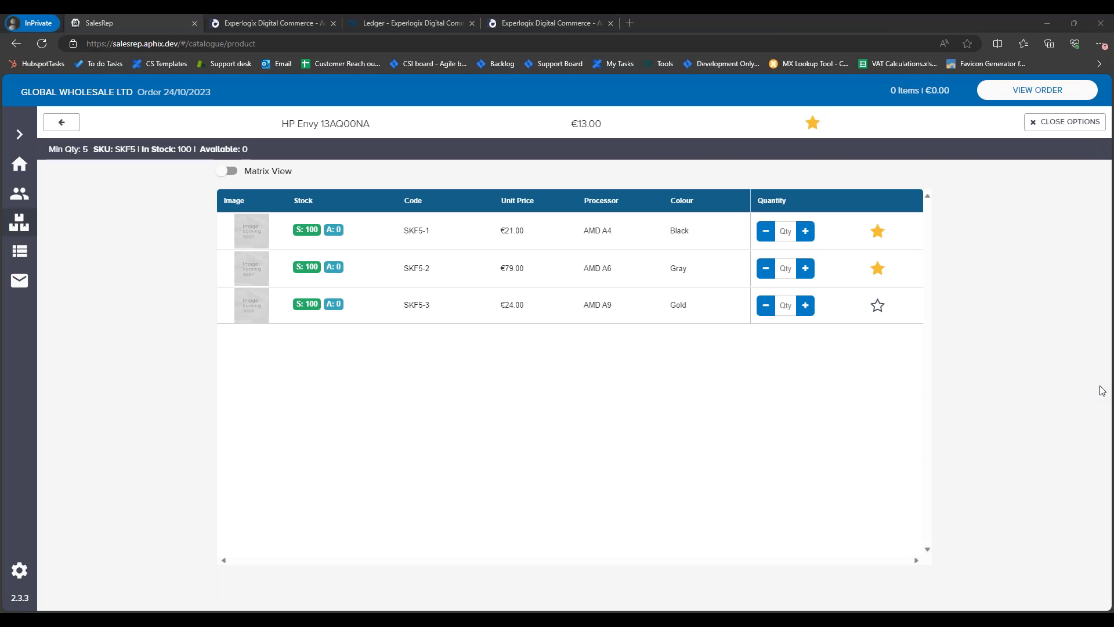
left_click(574, 291)
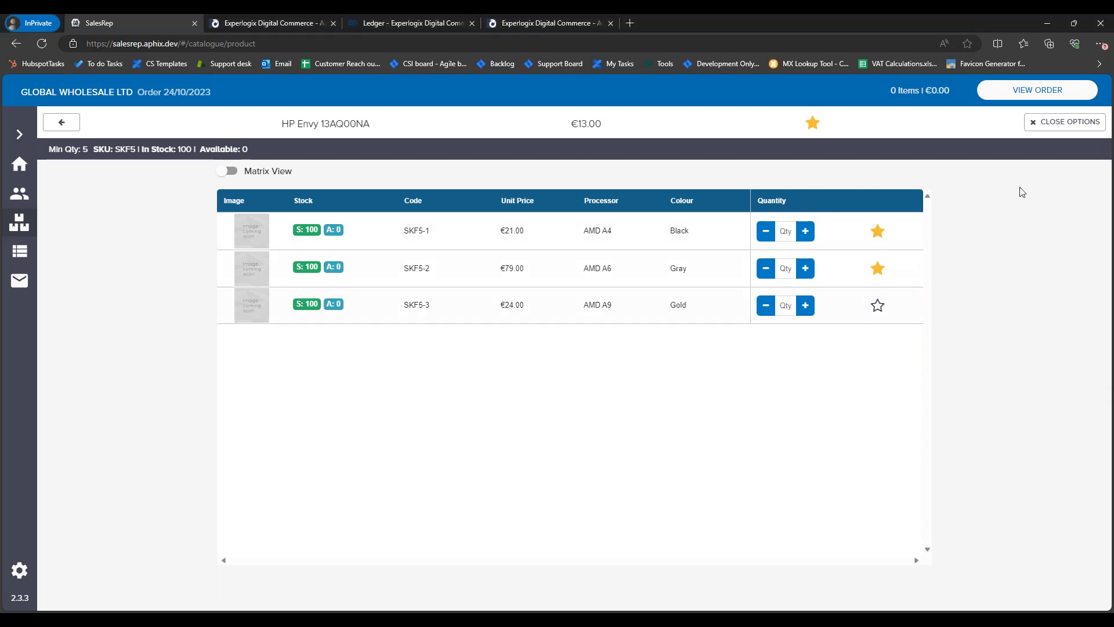
left_click(1039, 91)
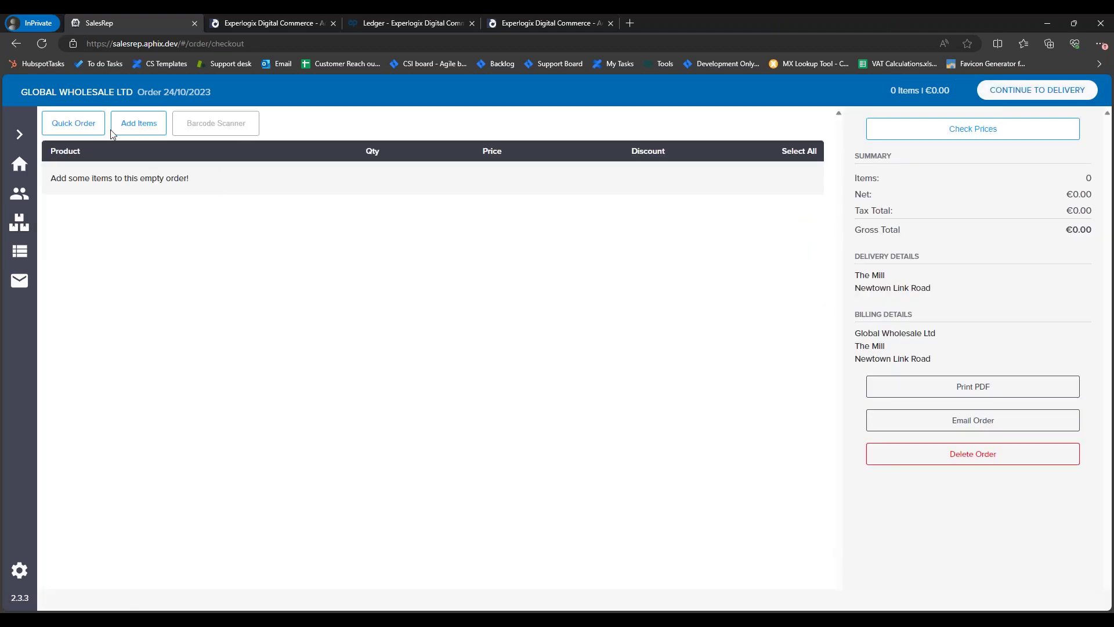
Step: In quick order entry, add product TOUM50 (Samsung UE55NU7100 55") with quantity 1 and clear the stray second-line keyword
left_click(81, 125)
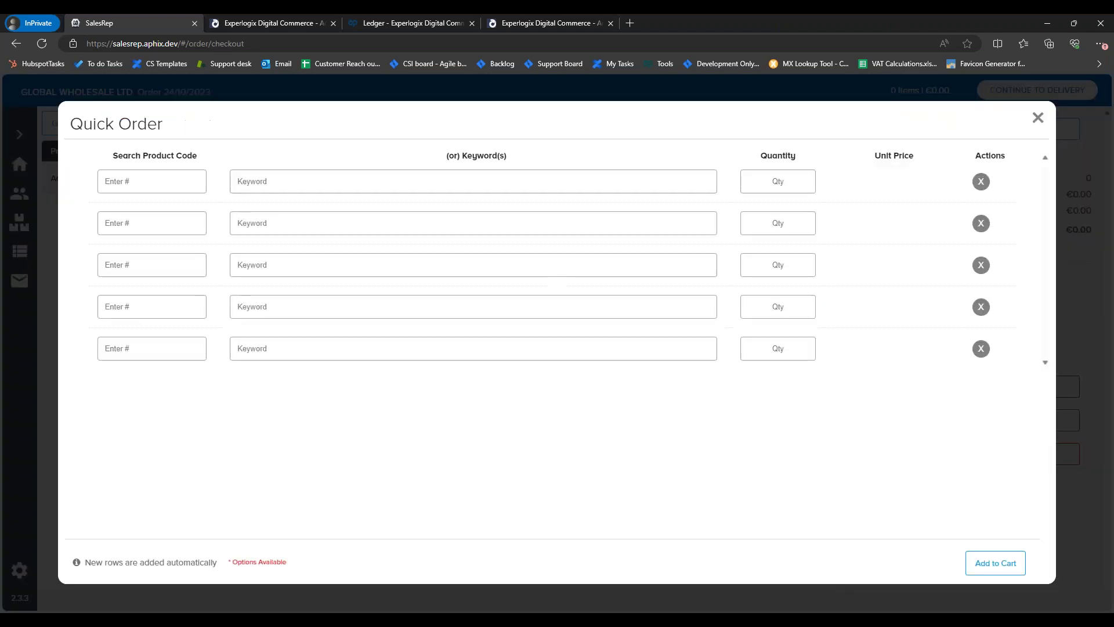
left_click(280, 183)
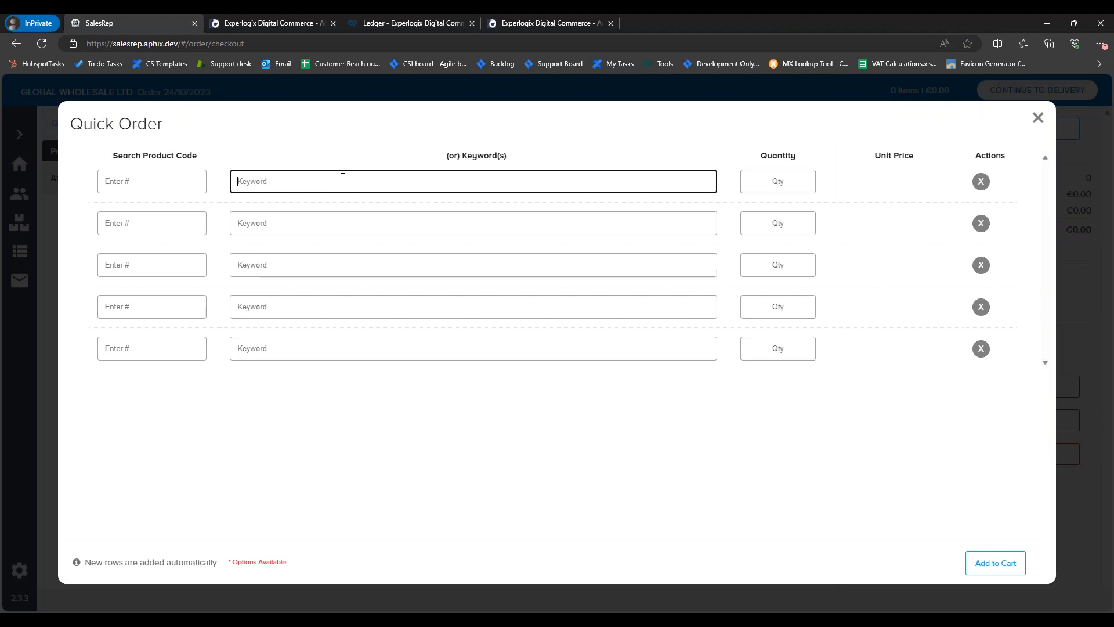
left_click(171, 190)
type("TOUM50")
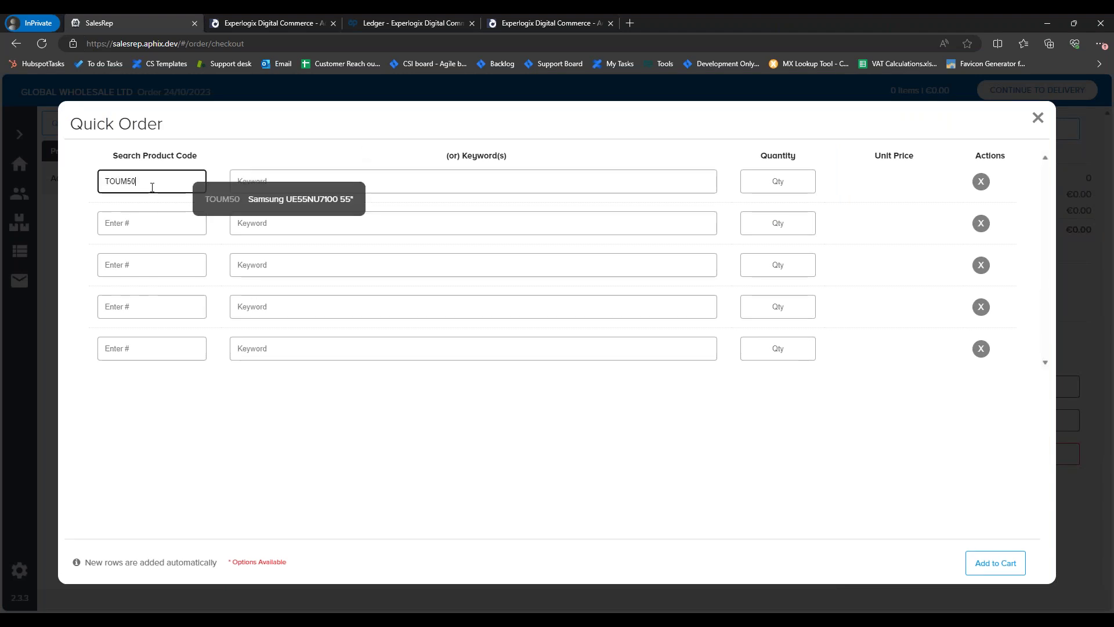
left_click(224, 203)
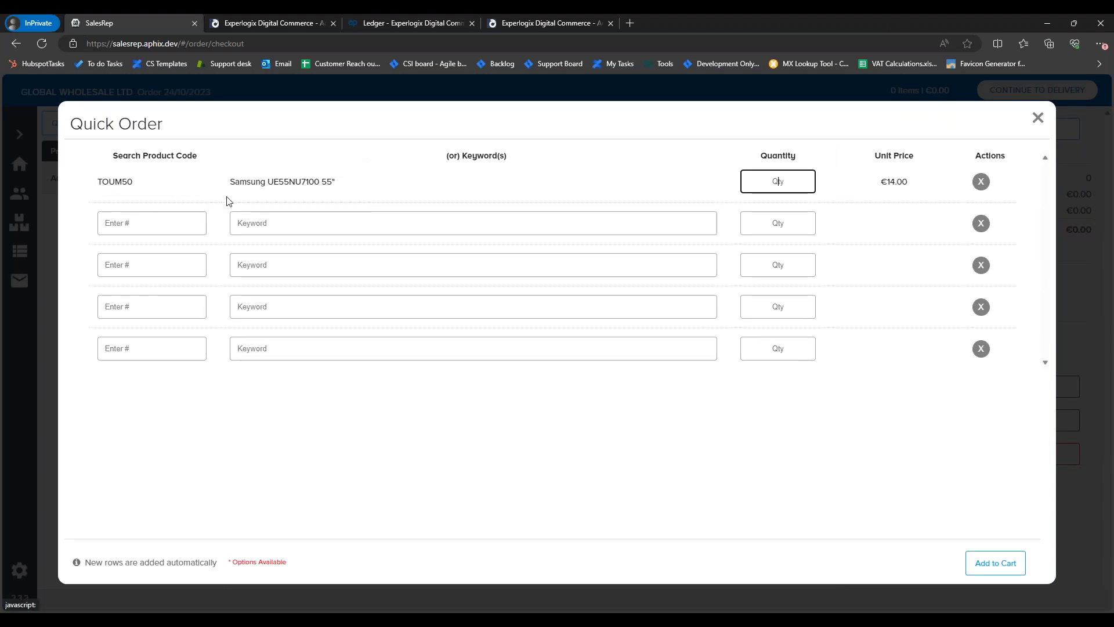
type("1")
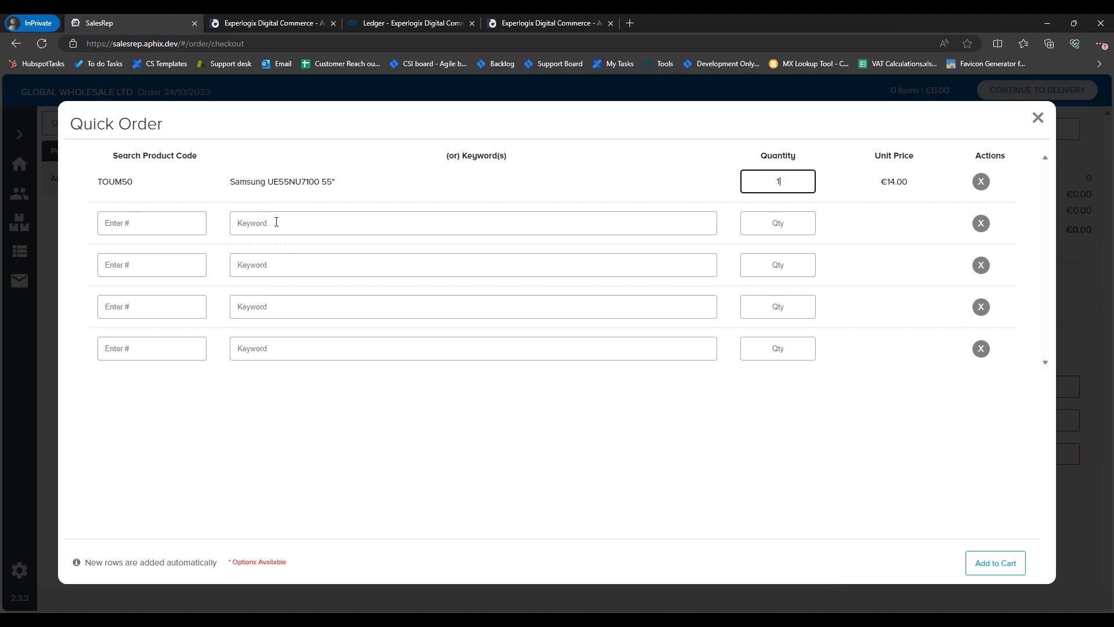
left_click(270, 228)
type("d")
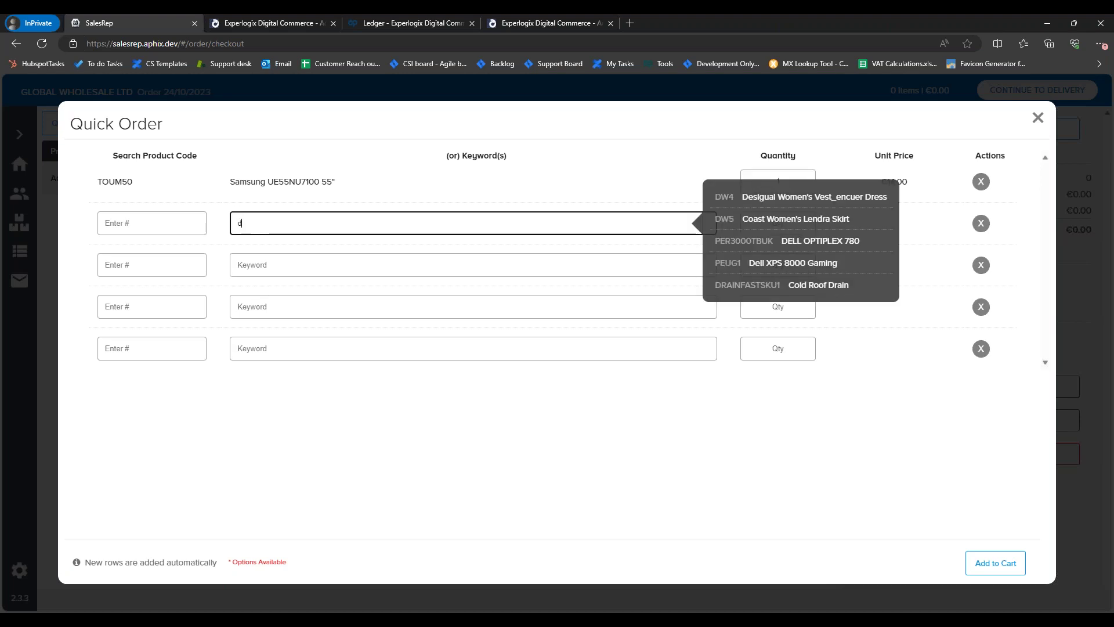
left_click(761, 417)
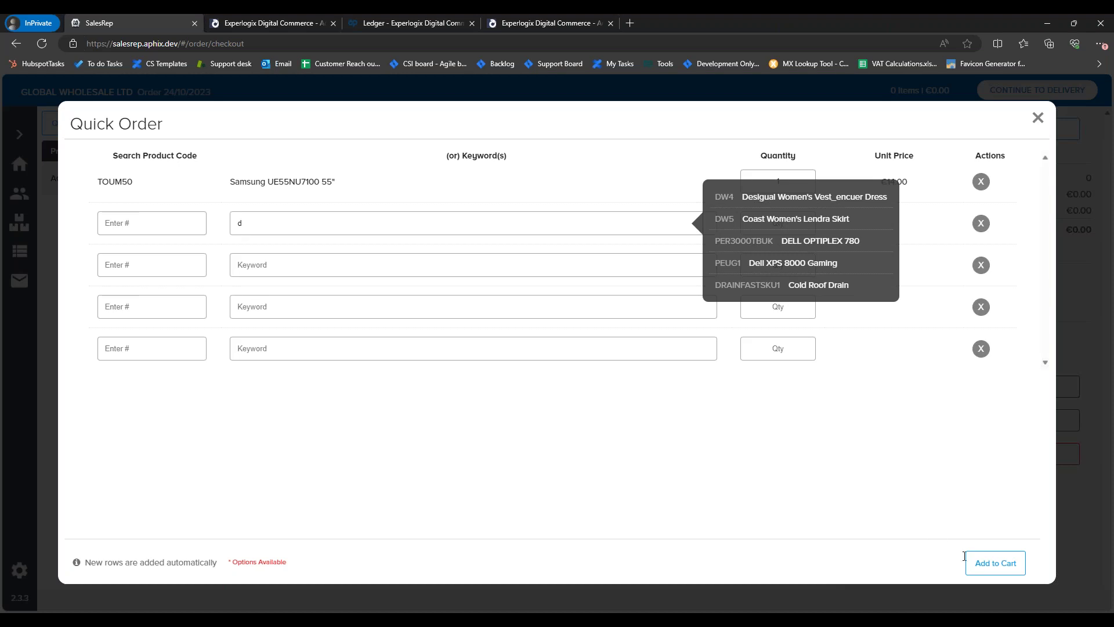
left_click(337, 229)
key("BackSpace")
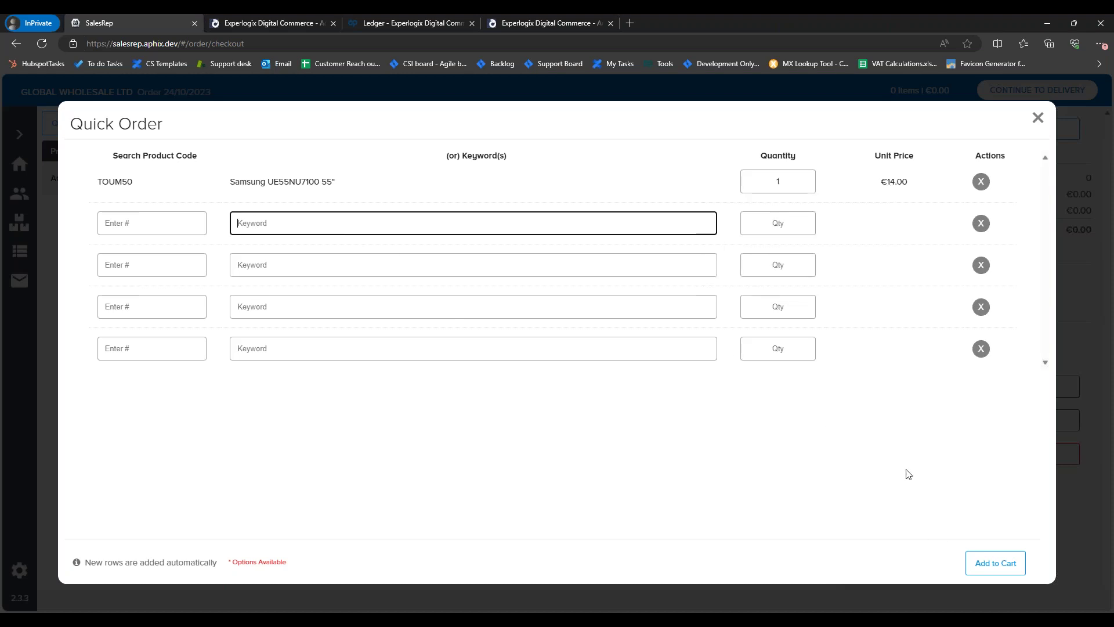
Step: Add the Samsung TV to the order at a unit price of 1000.00, refresh prices and continue to delivery
left_click(993, 561)
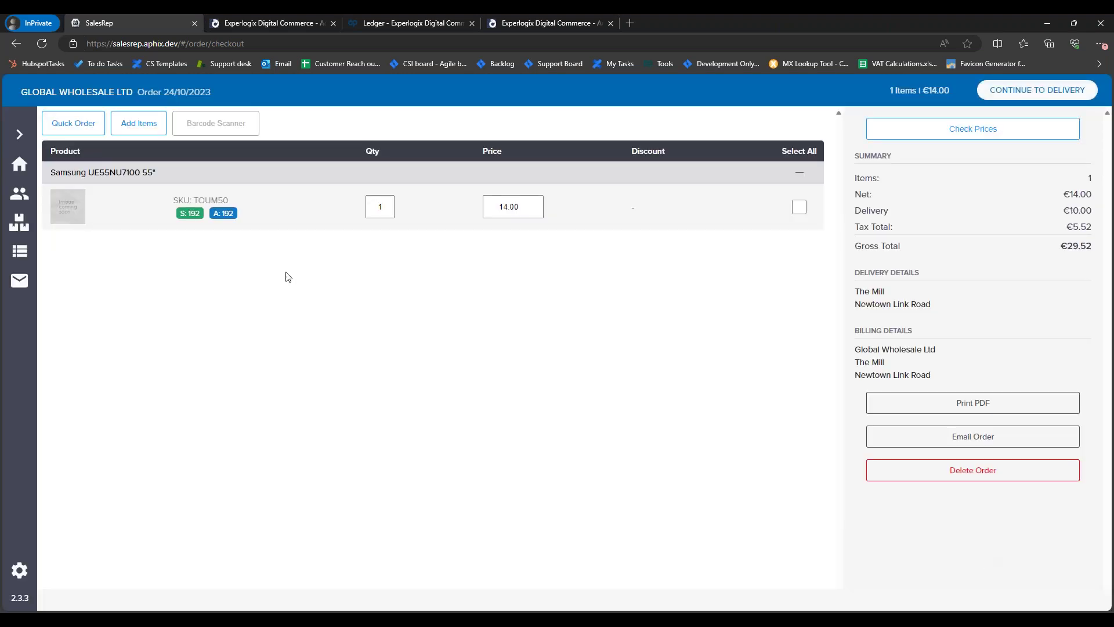
left_click(486, 206)
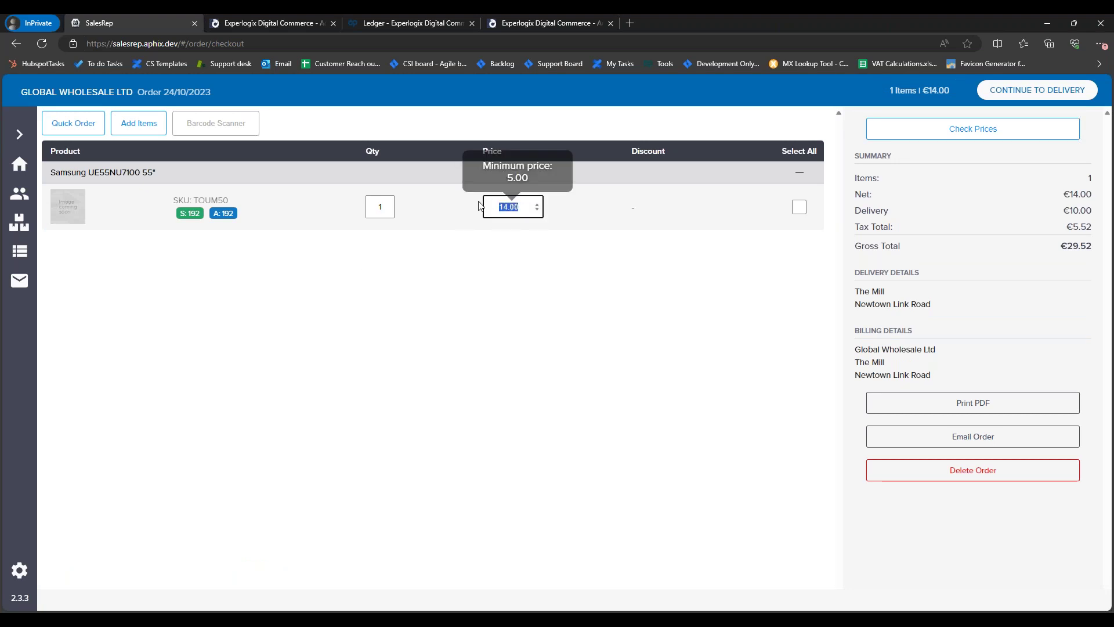
type("1000")
left_click(609, 302)
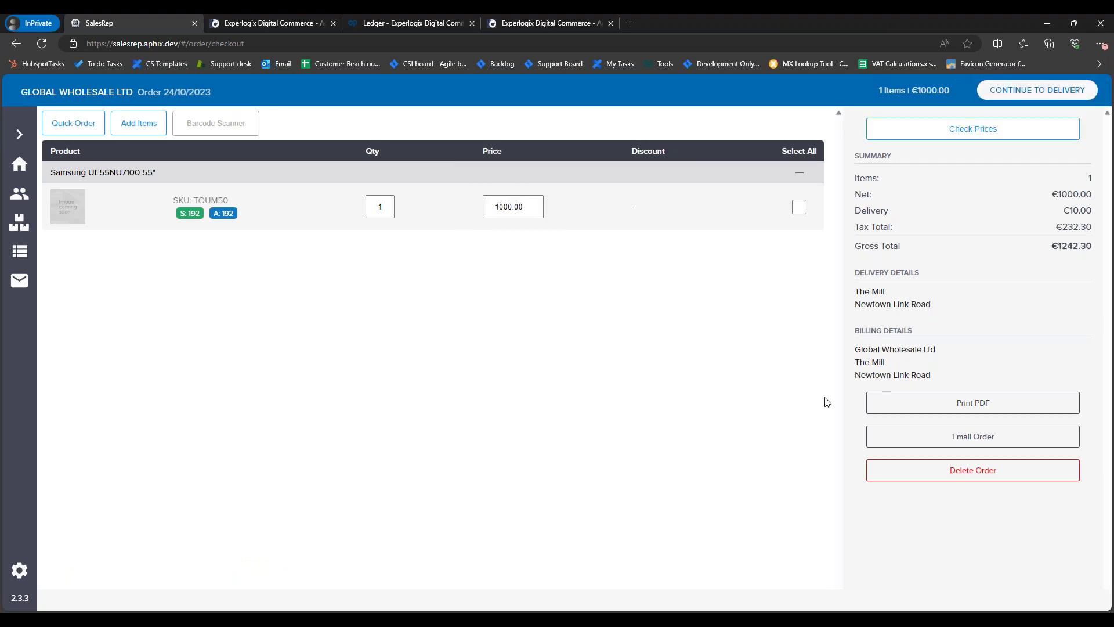
left_click(980, 139)
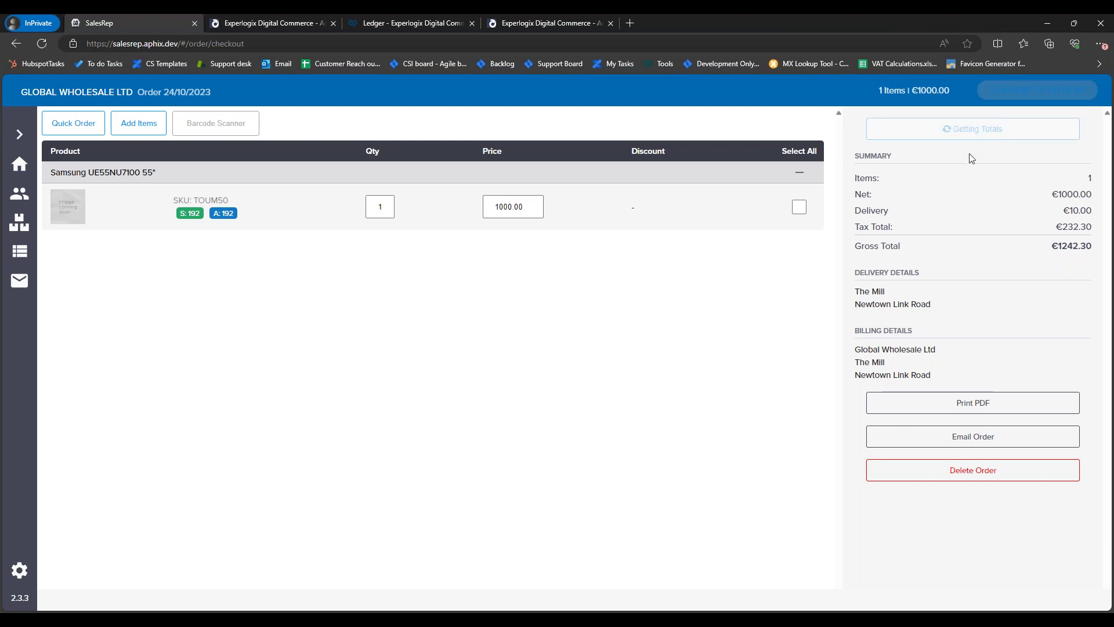
left_click(1049, 92)
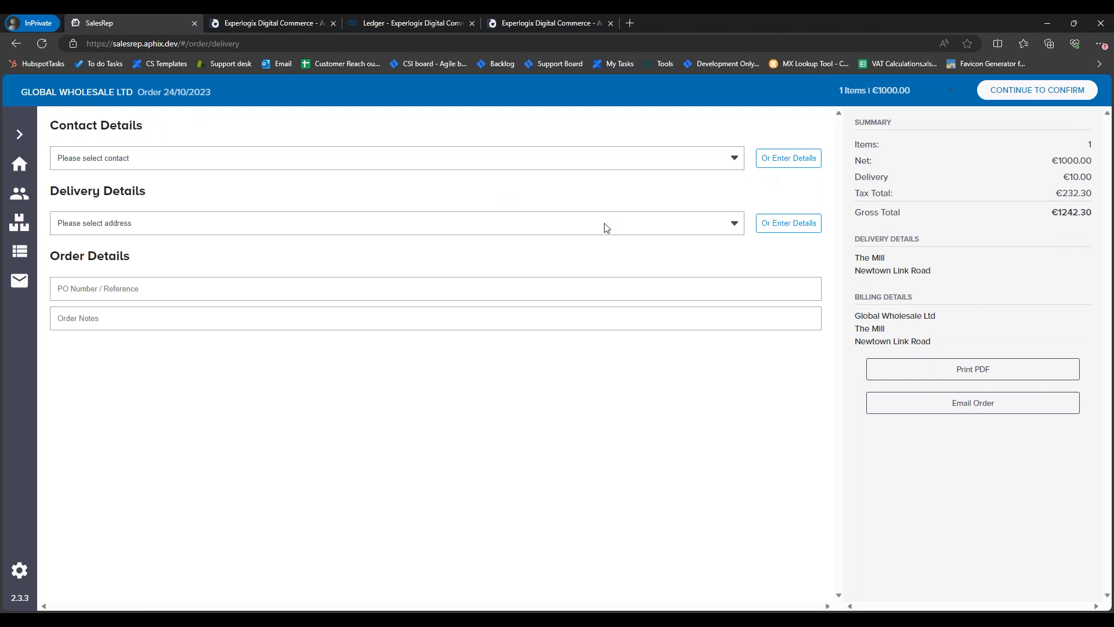
Step: Choose the TEST1 test address as the delivery address
left_click(139, 227)
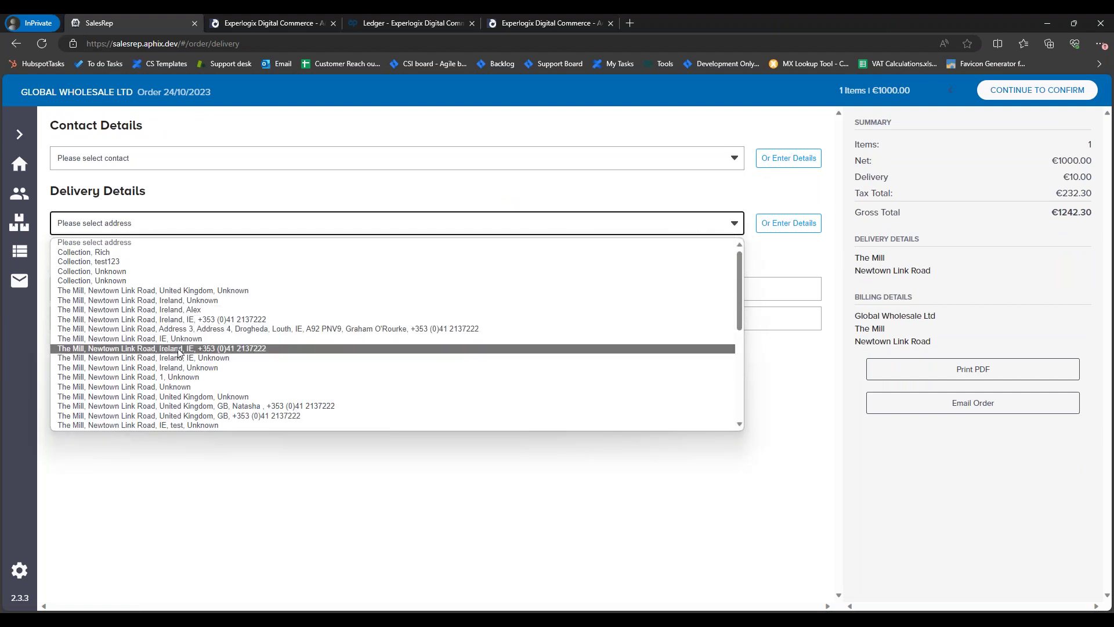
scroll(244, 329, "down", 1)
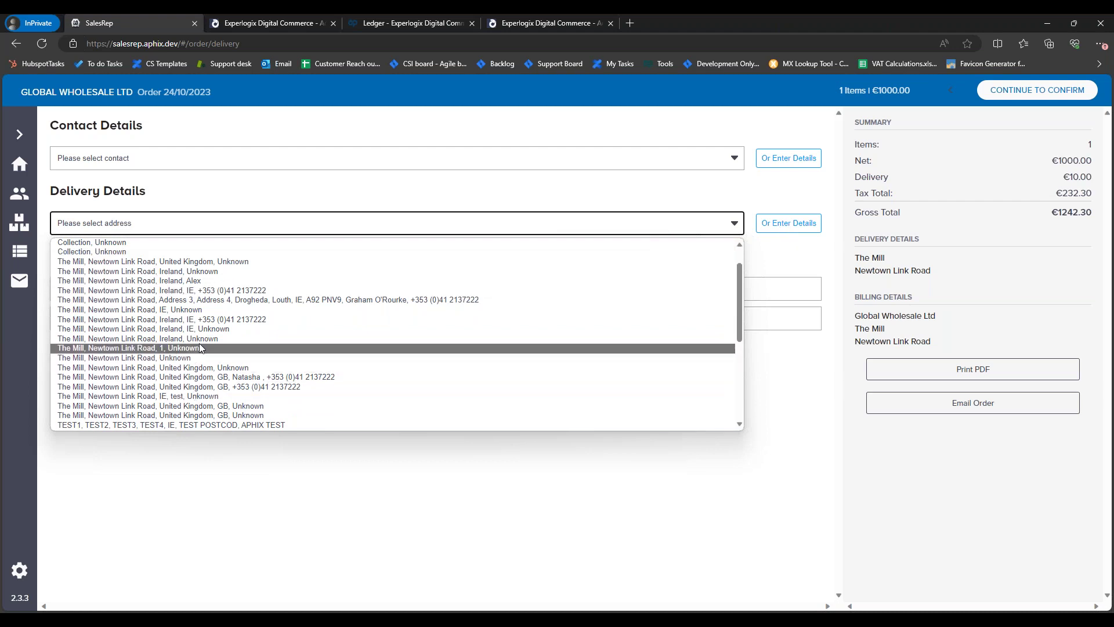
scroll(232, 415, "down", 6)
scroll(232, 415, "up", 2)
scroll(235, 416, "down", 2)
left_click(244, 426)
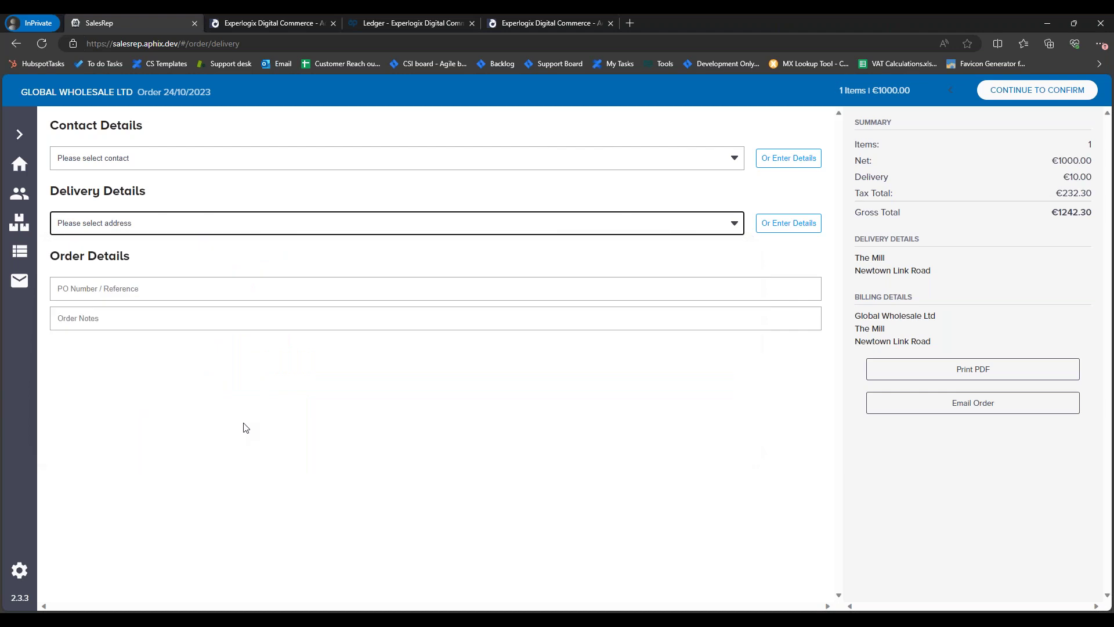
Step: Enter PO number 'TEST PO Webinar' and order note 'Leave with Neighbors', then continue to confirmation
left_click(173, 280)
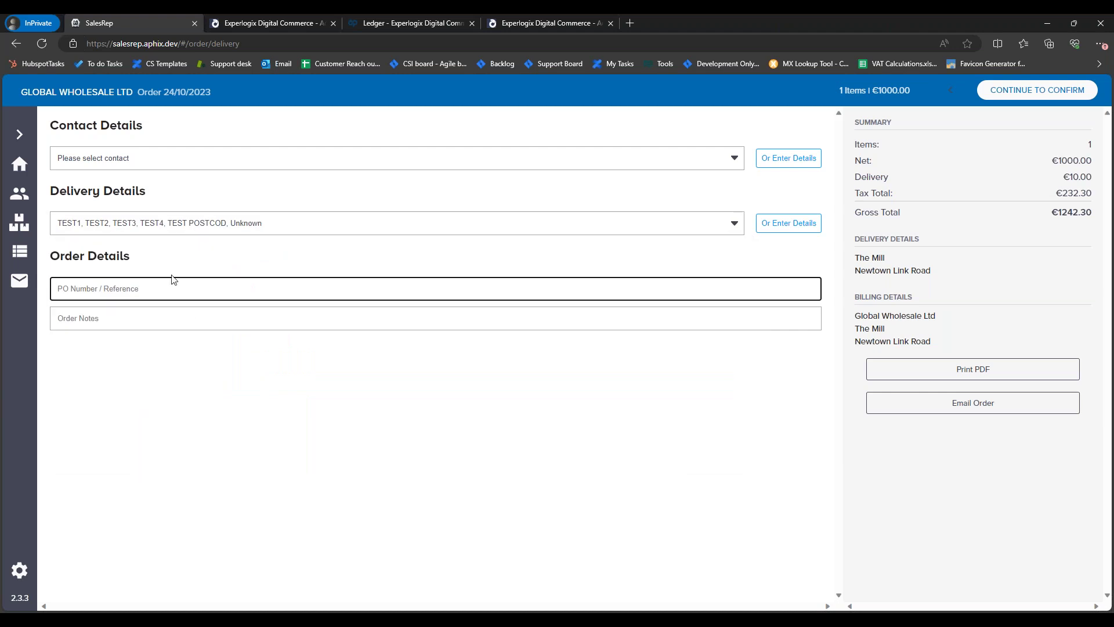
type("TEST PO Webinar")
key("Tab")
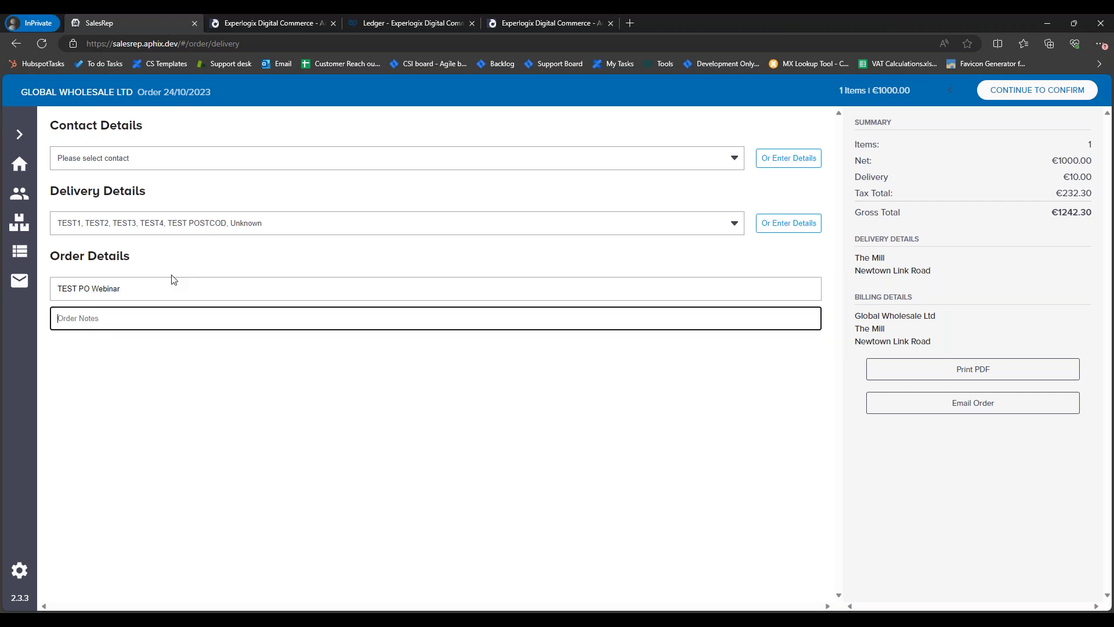
type("Leave with Neighbour")
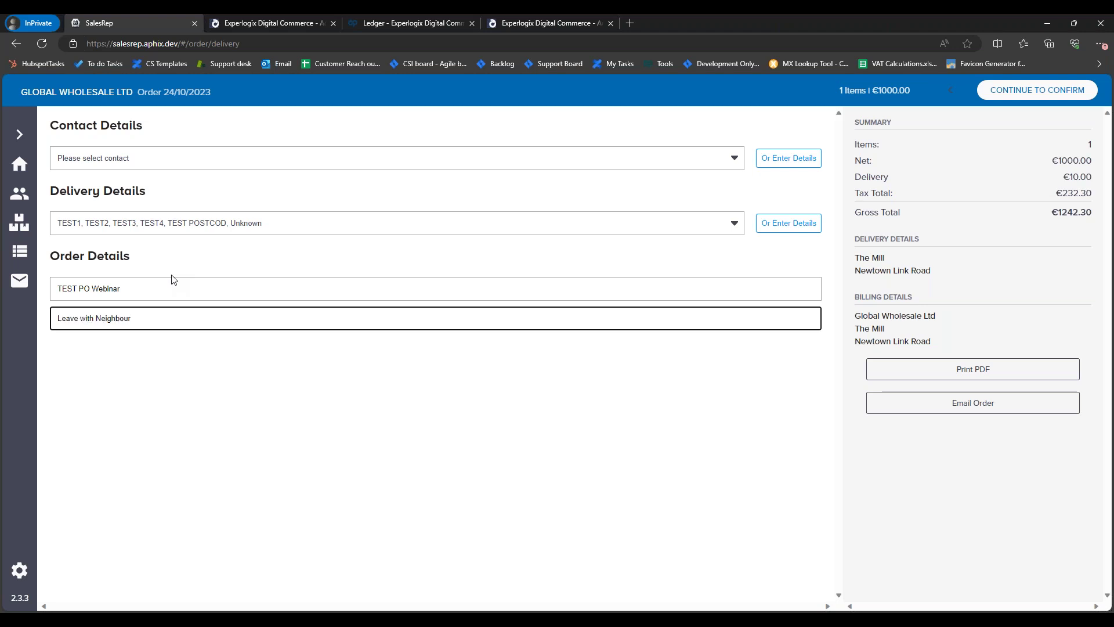
double_click(119, 318)
right_click(116, 319)
left_click(164, 331)
left_click(1036, 90)
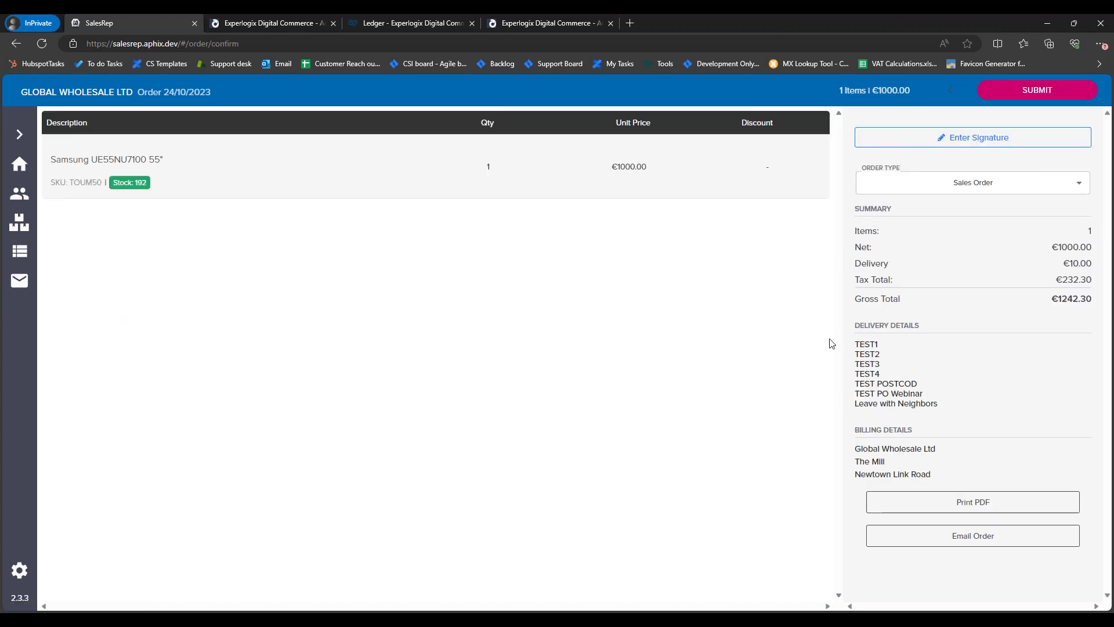
left_click(995, 187)
left_click(985, 220)
left_click(994, 189)
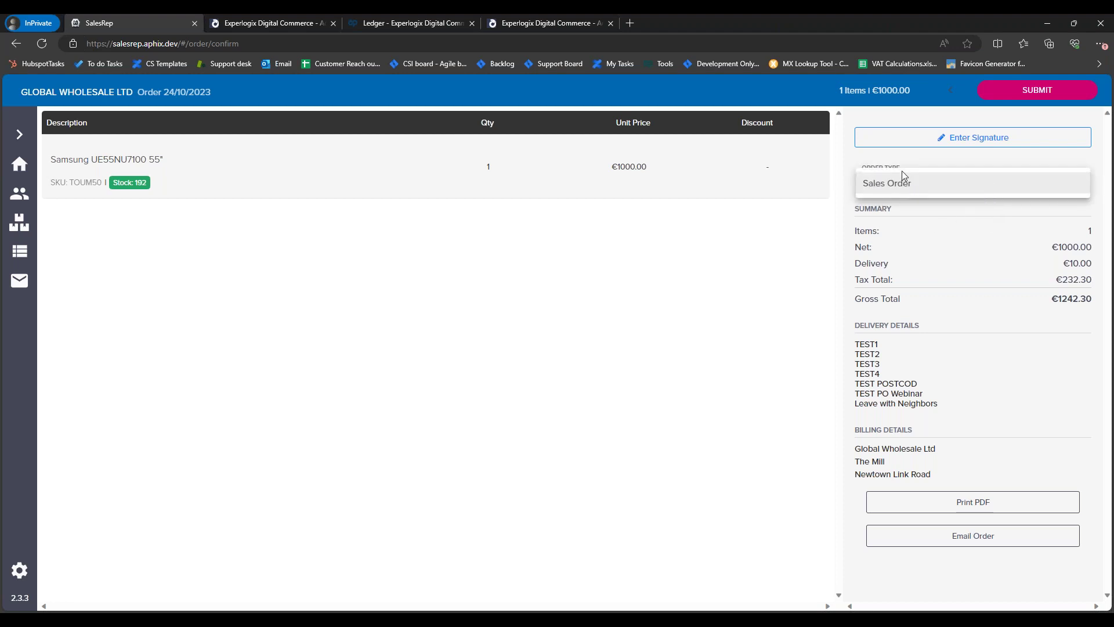
left_click(993, 222)
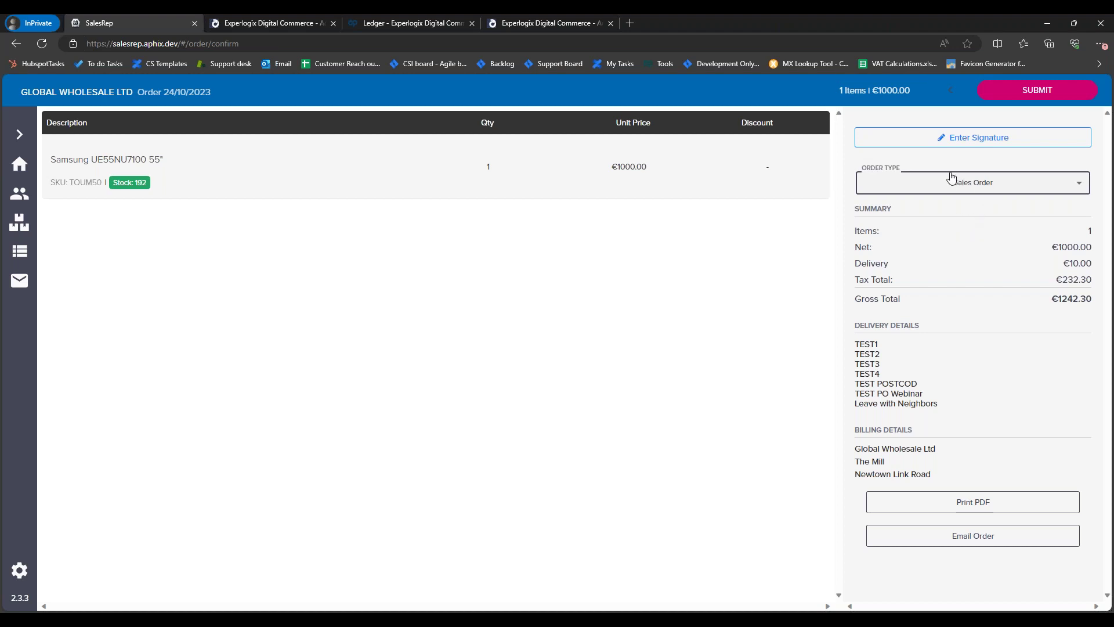
Step: Draw the signature 'Test' in the order's signature pad
left_click(952, 142)
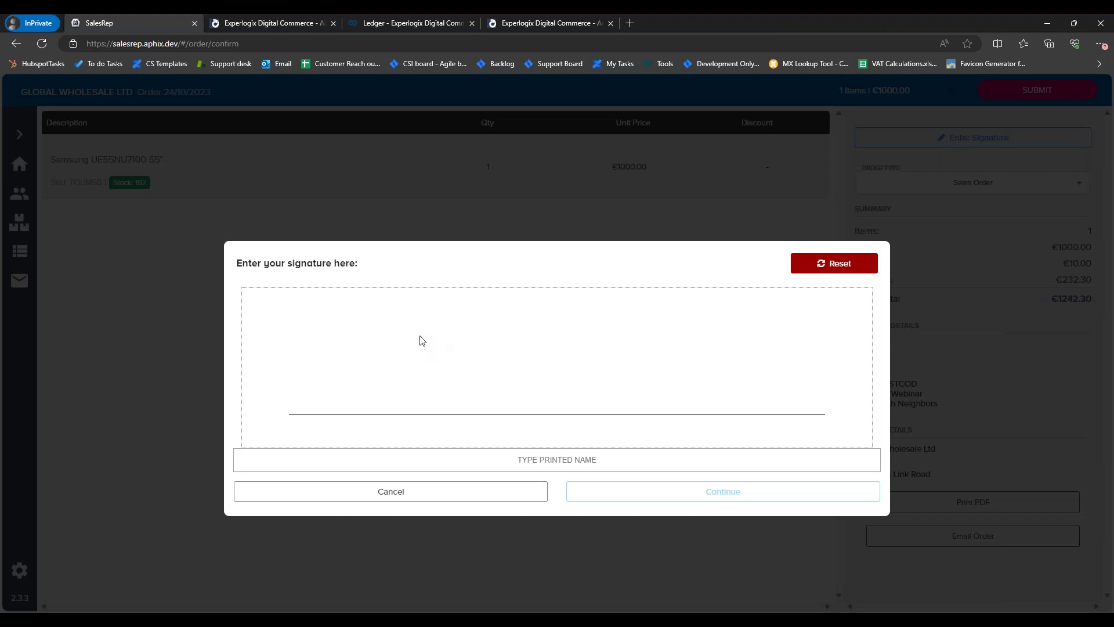
left_click_drag(341, 312, 353, 374)
left_click_drag(320, 318, 373, 298)
mouse_move(369, 346)
left_mouse_down()
mouse_move(383, 335)
mouse_move(401, 365)
left_mouse_up()
mouse_move(460, 330)
left_mouse_down()
mouse_move(447, 371)
mouse_move(419, 363)
left_mouse_up()
left_click_drag(490, 311, 510, 345)
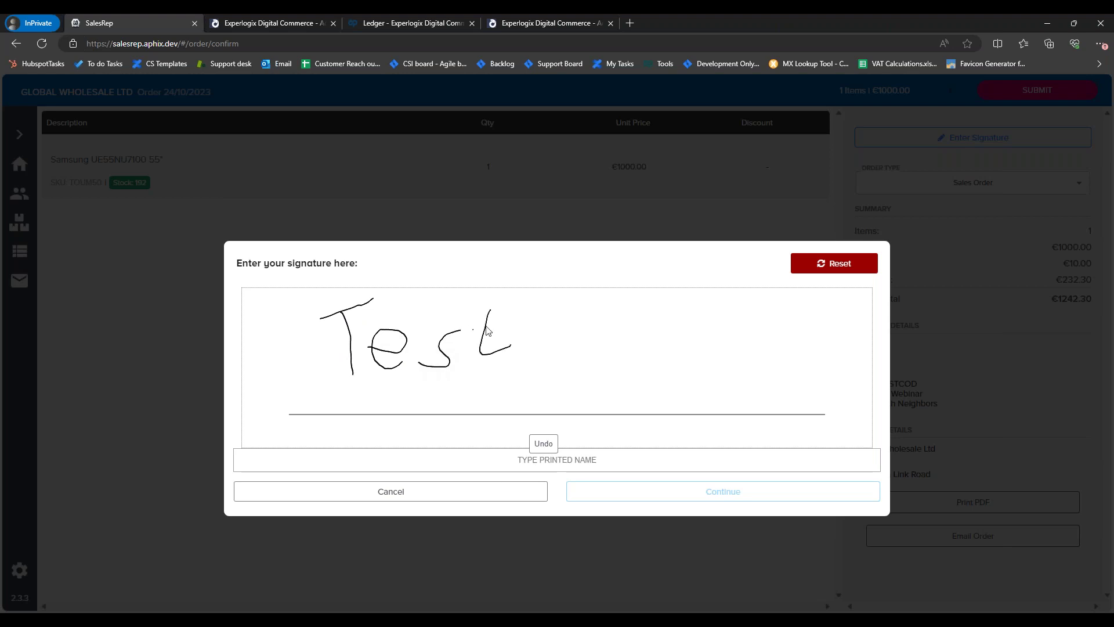
Step: Enter printed name TEST, accept the signature and submit the order
left_click(529, 460)
type("TEST")
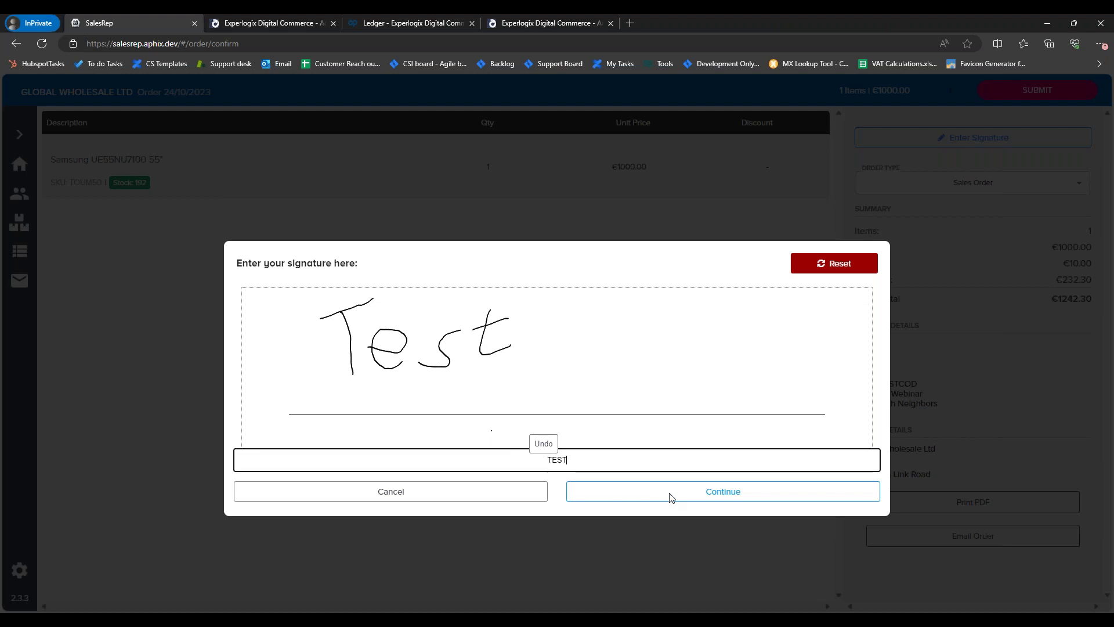
left_click(666, 495)
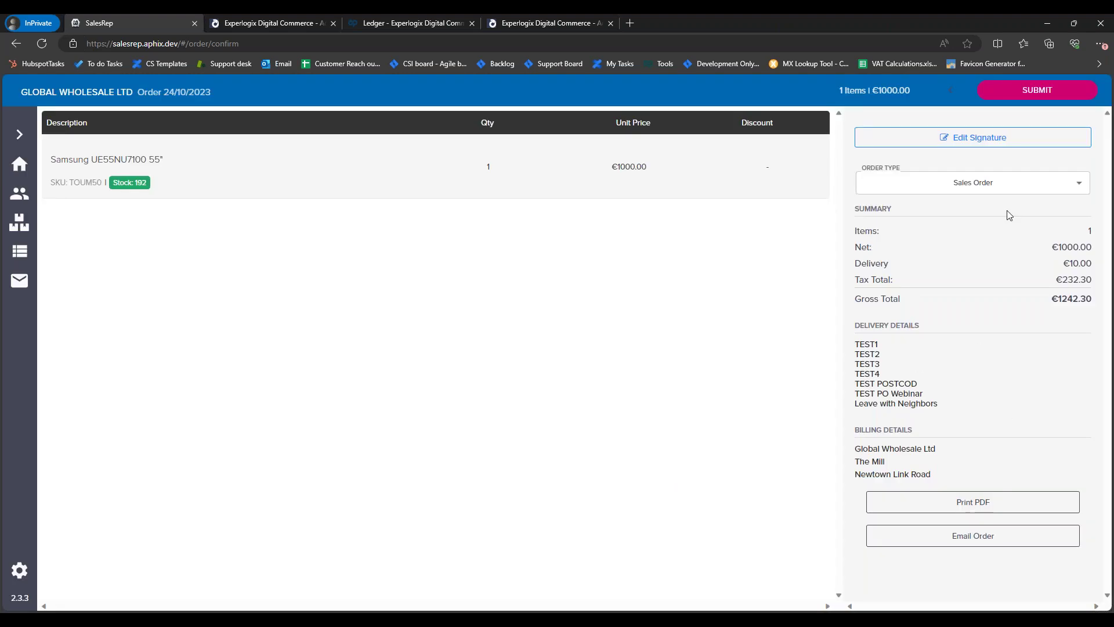
left_click(1029, 94)
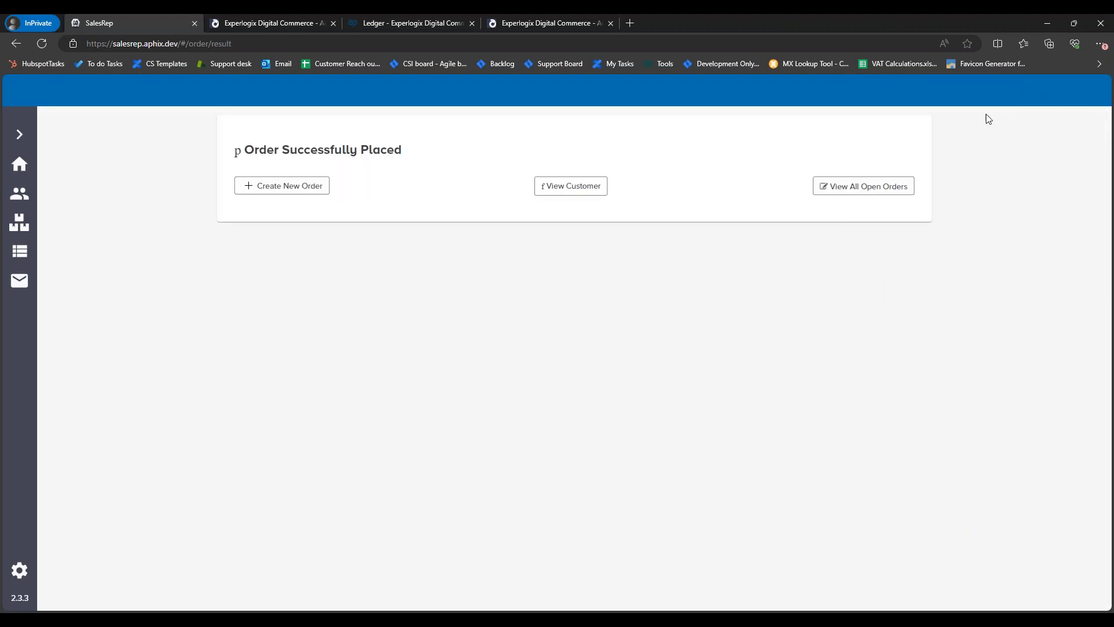
Step: Open web order 1707 from the Aphix admin Orders list
left_click(272, 23)
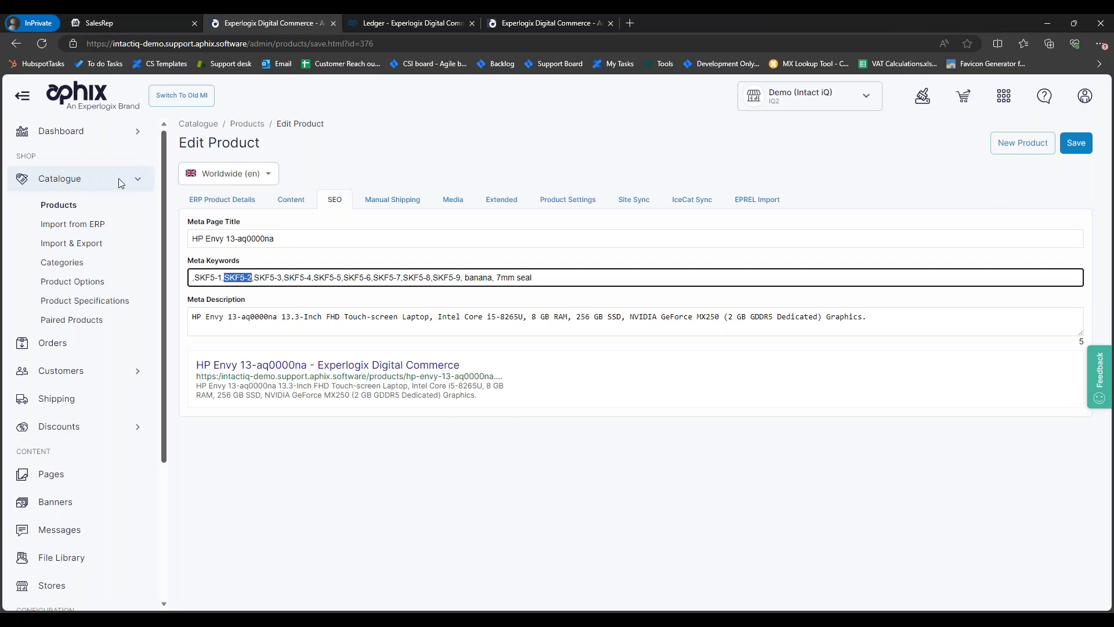
left_click(52, 343)
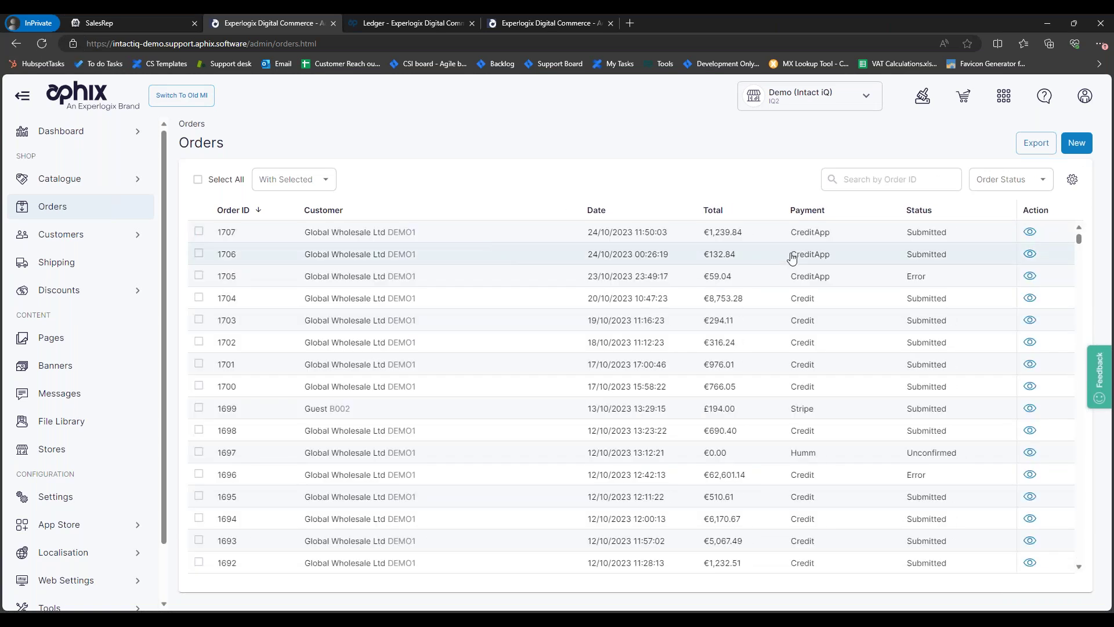
double_click(760, 232)
scroll(595, 295, "down", 4)
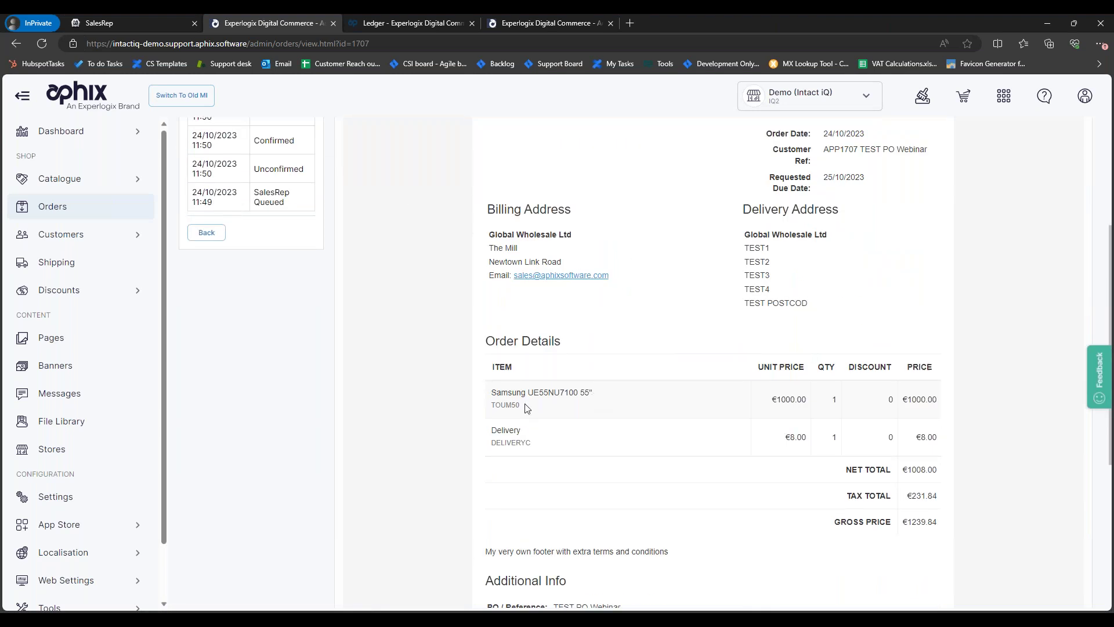
Step: Check the order's €1000.00 Samsung price, TEST PO Webinar reference, notes and Submitted status
mouse_move(781, 400)
left_mouse_down()
mouse_move(790, 438)
mouse_move(819, 436)
left_mouse_up()
scroll(705, 437, "down", 4)
scroll(684, 407, "down", 1)
scroll(684, 406, "up", 8)
scroll(727, 342, "up", 2)
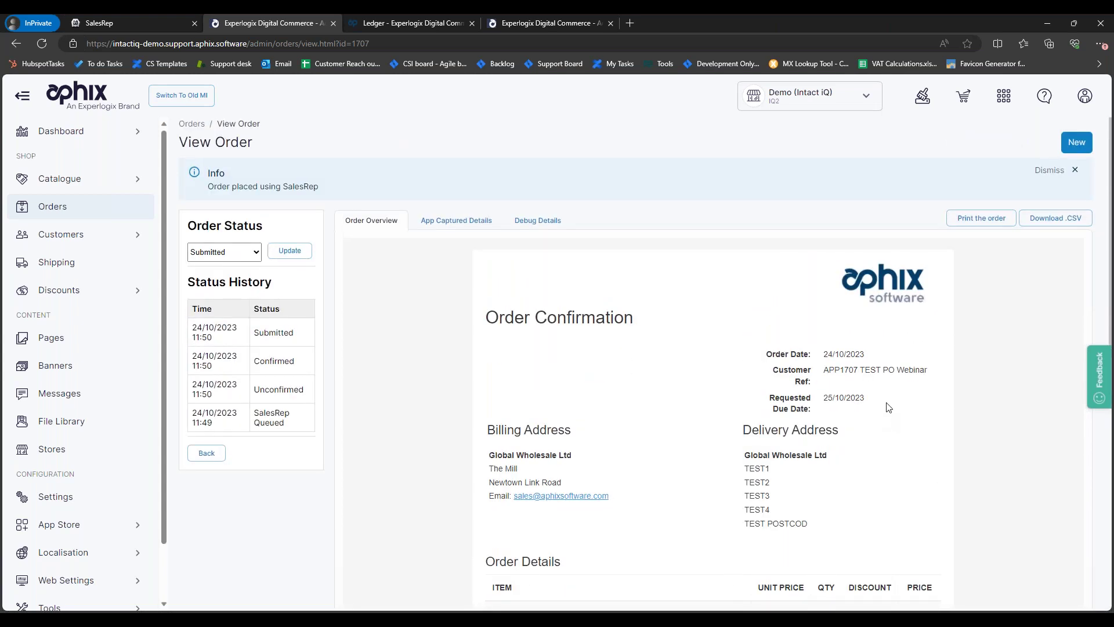
left_click_drag(861, 370, 927, 370)
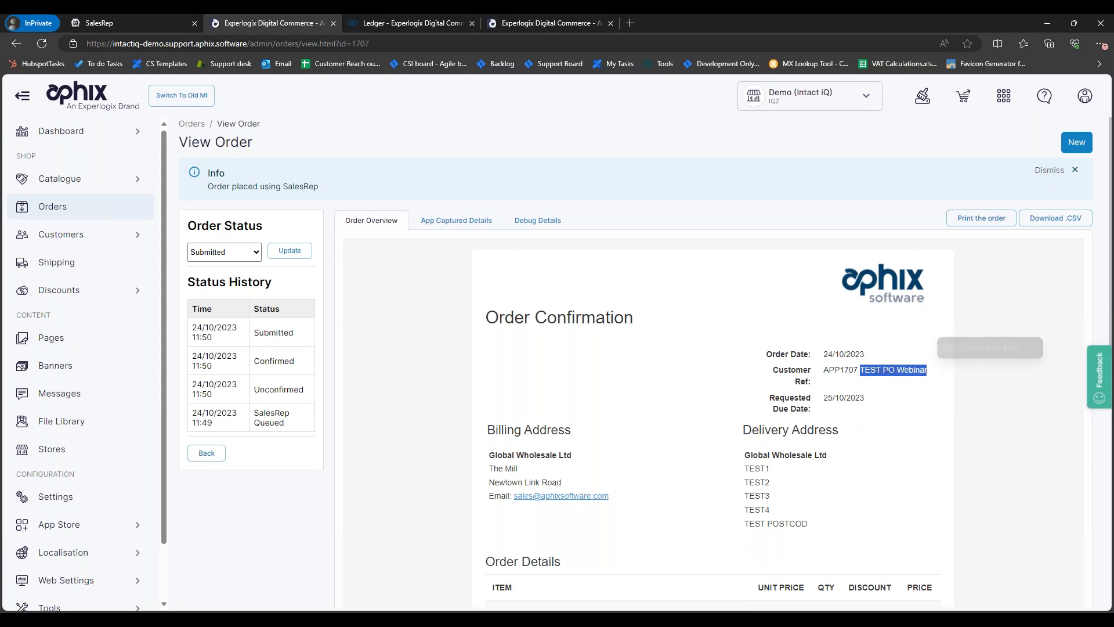
scroll(795, 447, "down", 9)
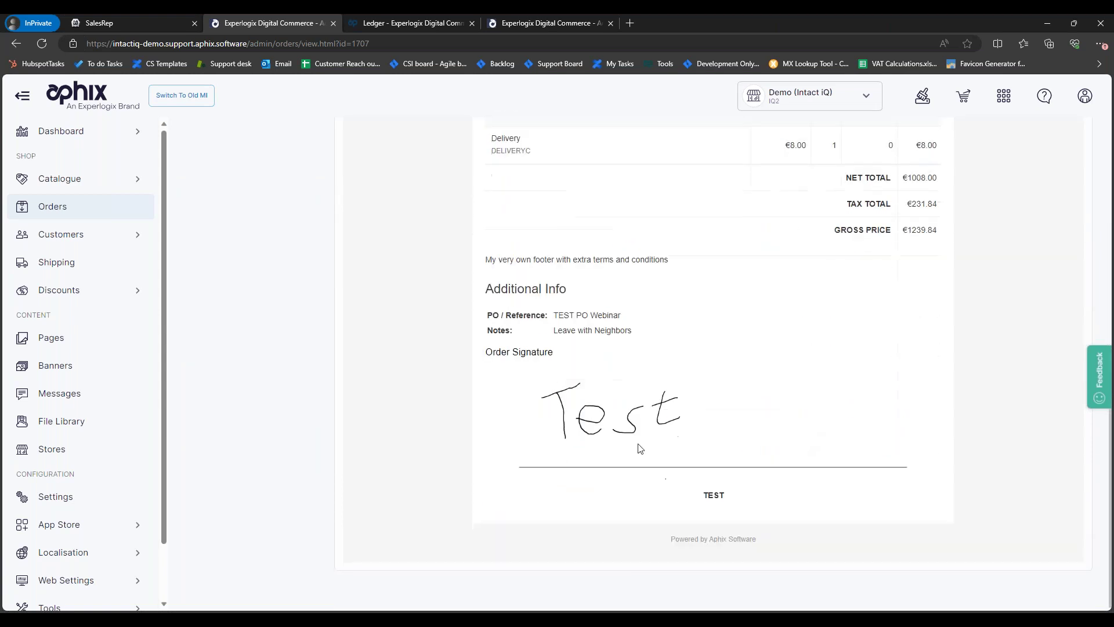
left_click_drag(631, 331, 553, 348)
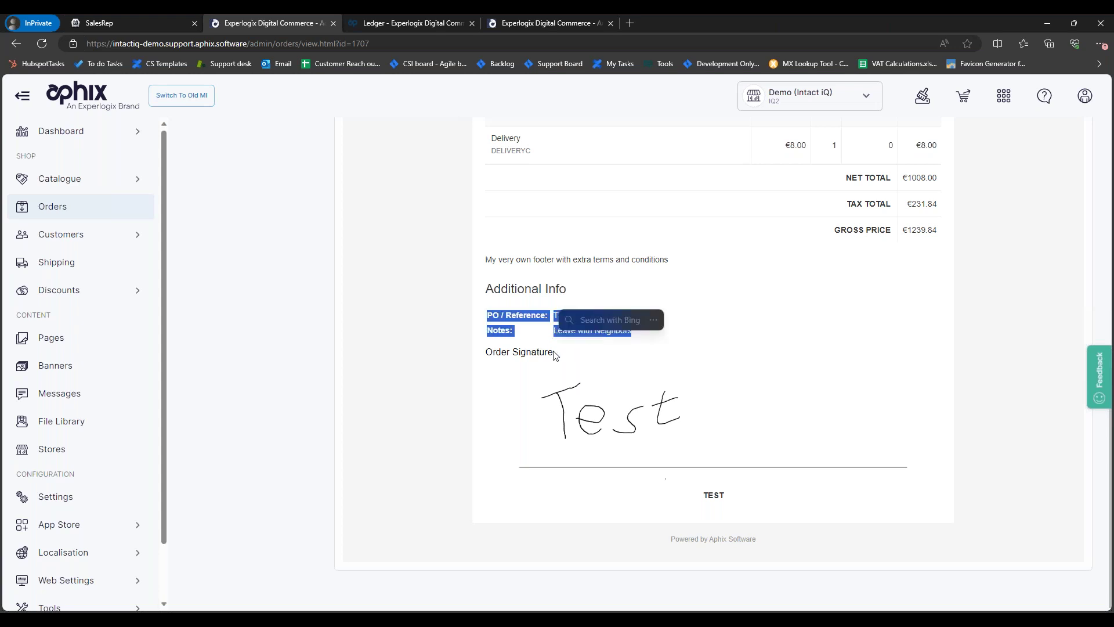
left_click(761, 299)
scroll(741, 246, "up", 8)
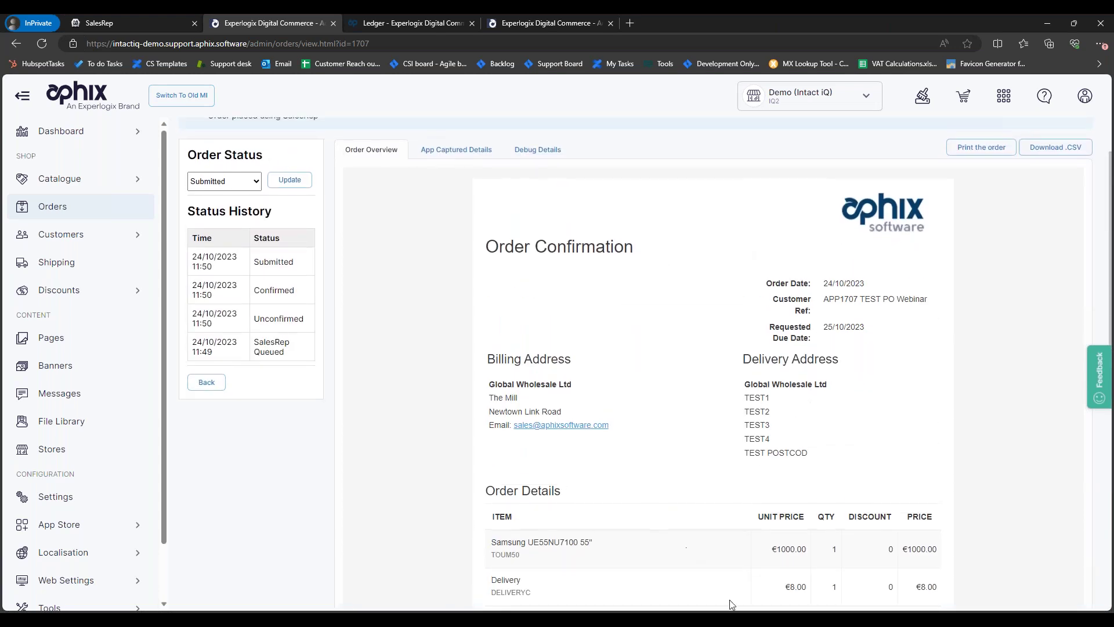
mouse_move(699, 609)
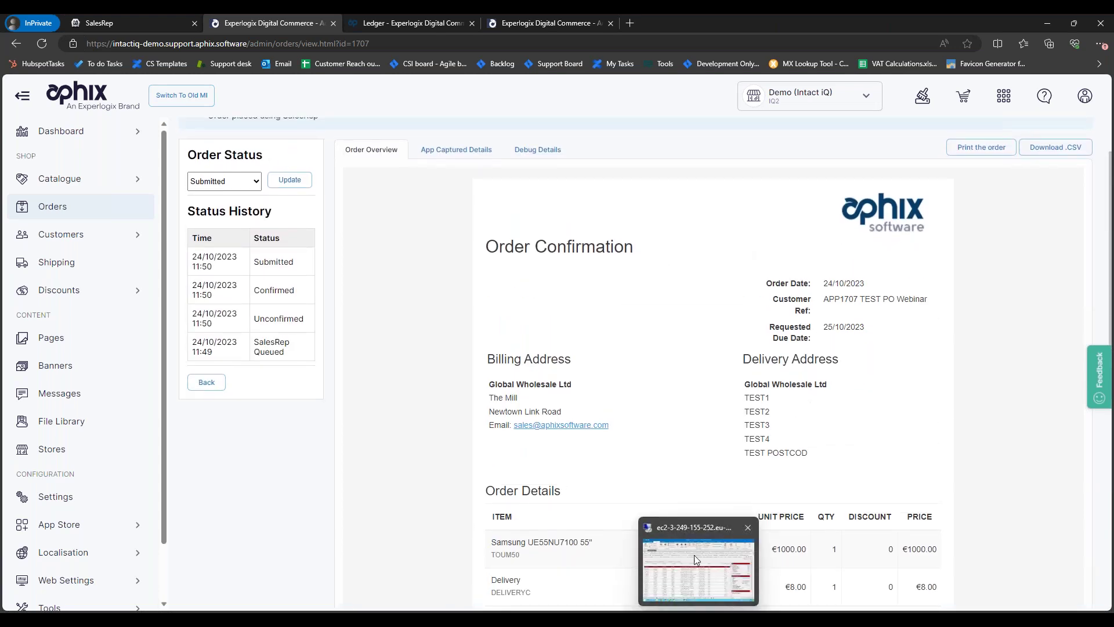
Step: Sort Intact iQ's Sales Order List newest first and open SO0001482 for Global Wholesale Ltd full-screen
left_click(692, 599)
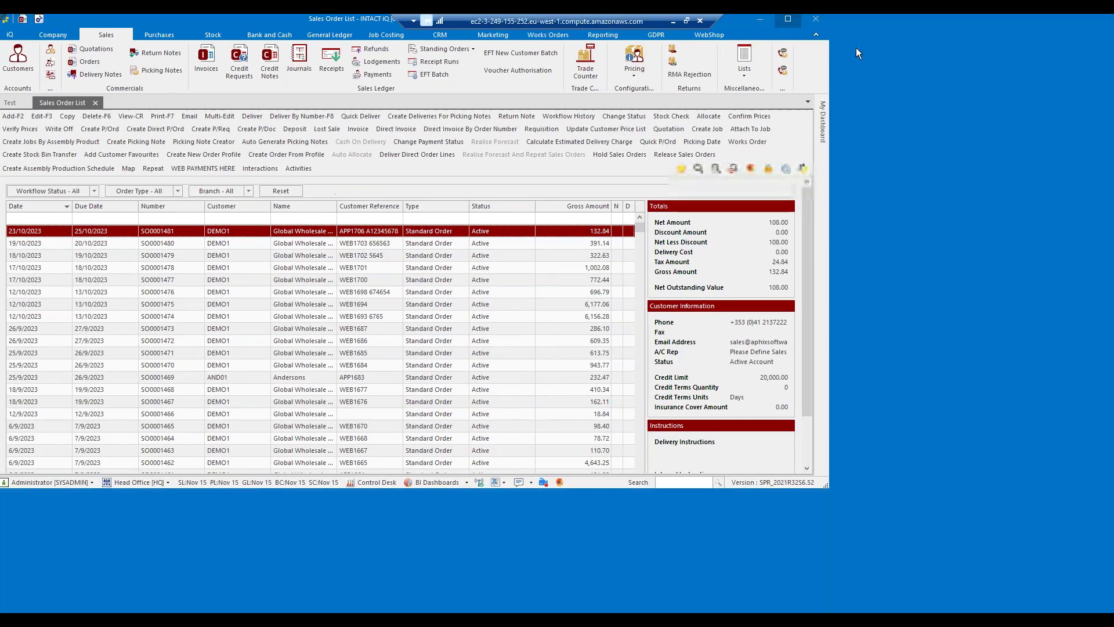
left_click(855, 47)
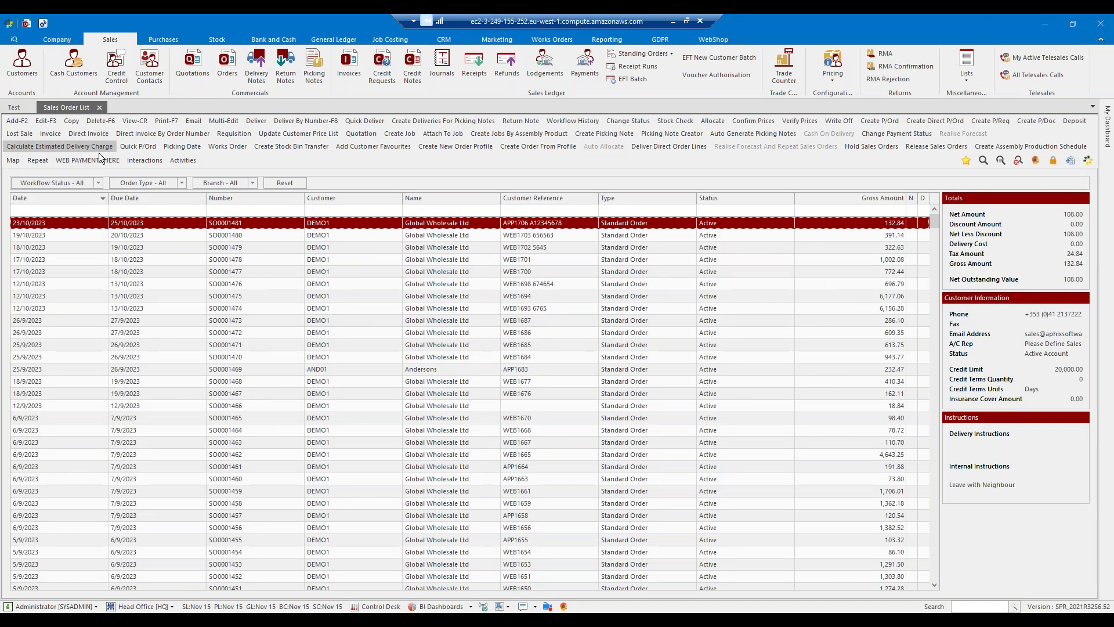
left_click(47, 196)
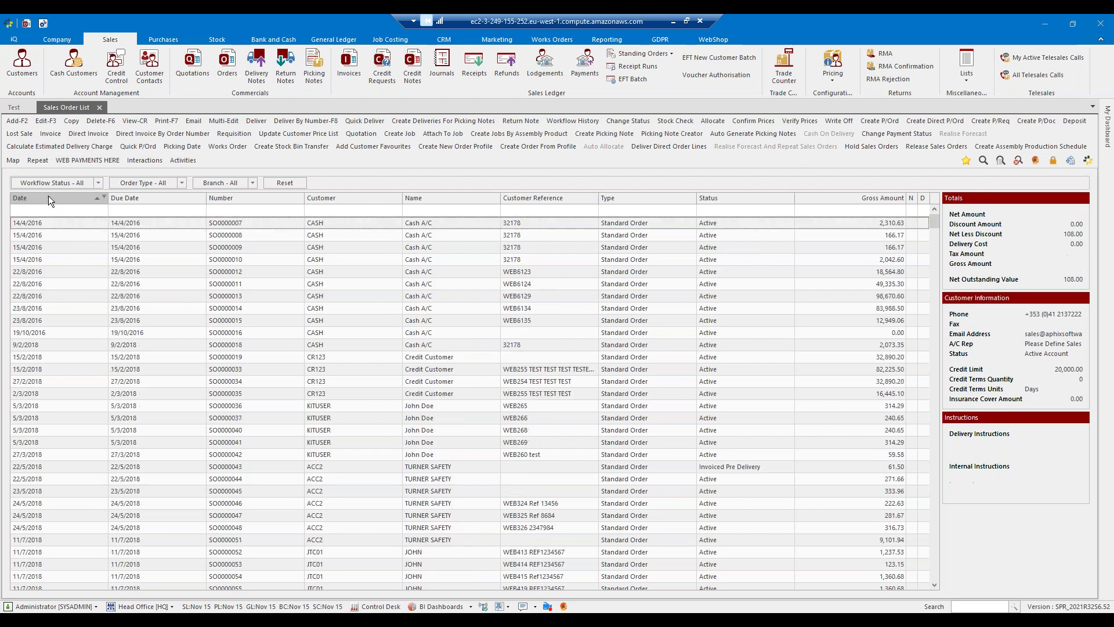
left_click(48, 196)
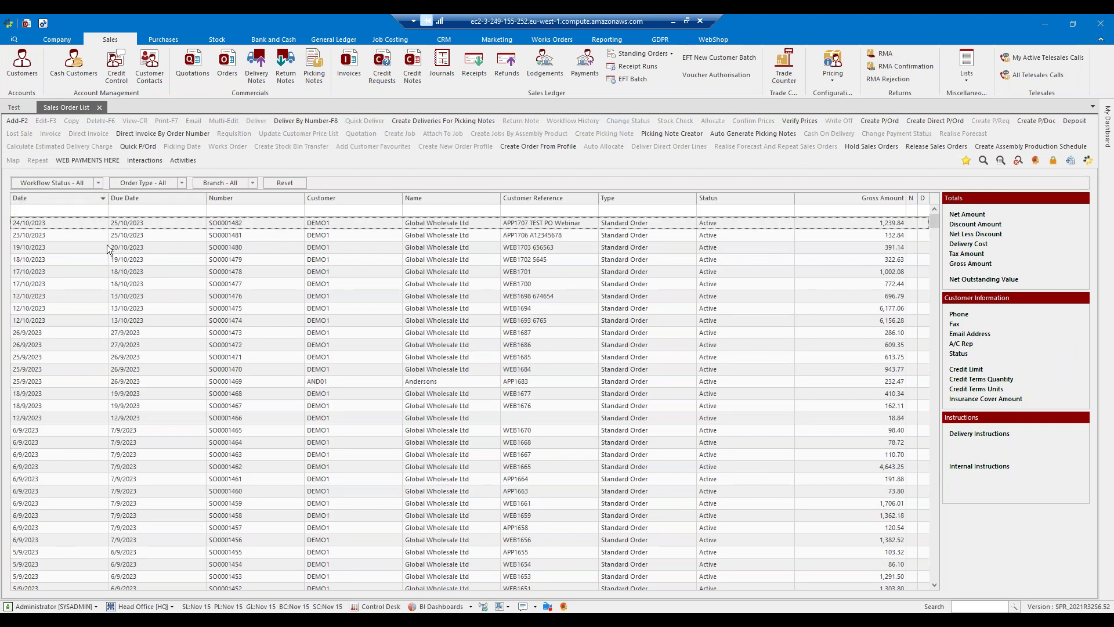
left_click(25, 226)
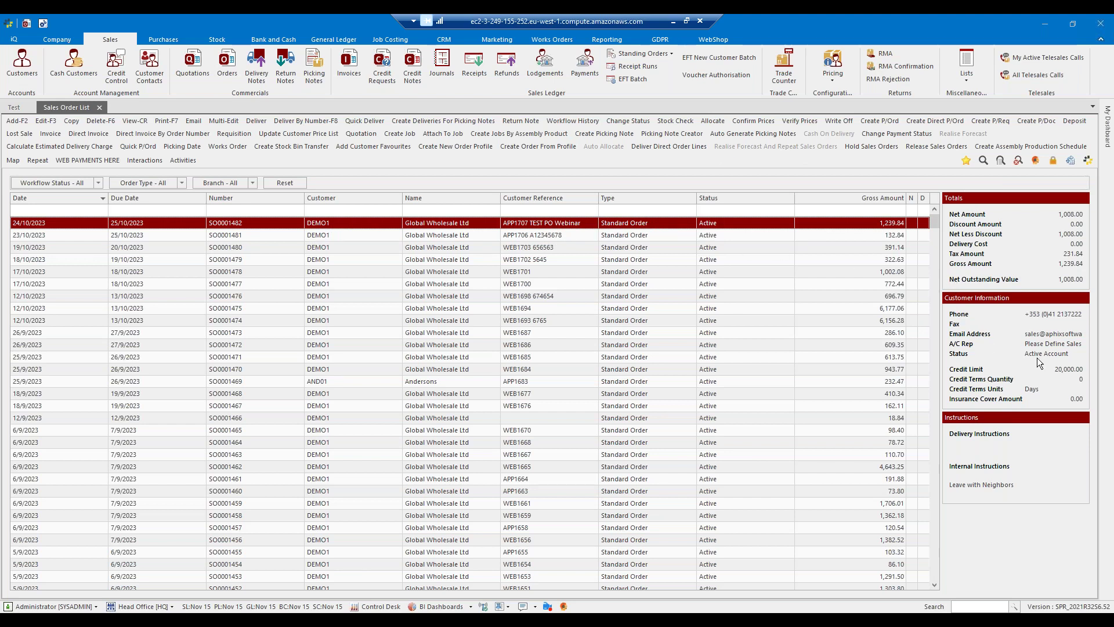
double_click(624, 224)
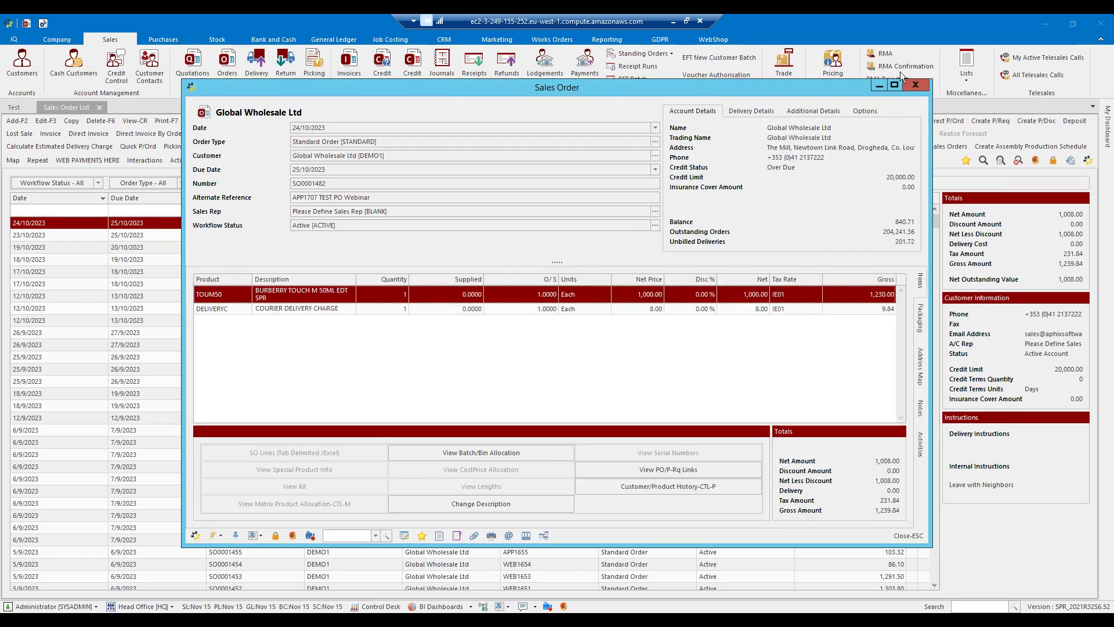
left_click(894, 85)
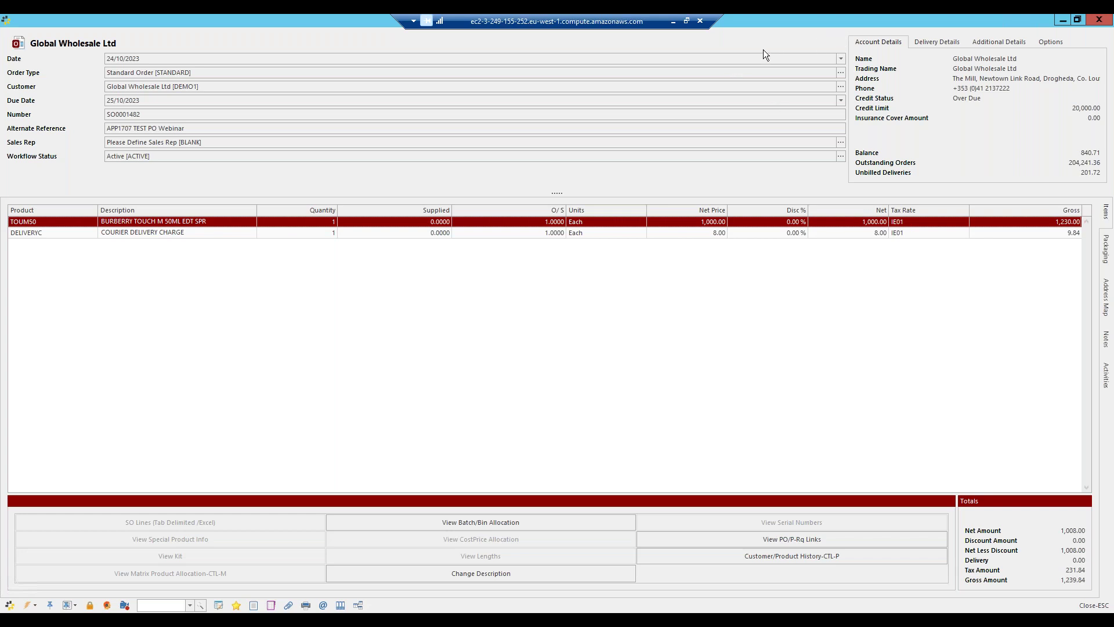
left_click(672, 21)
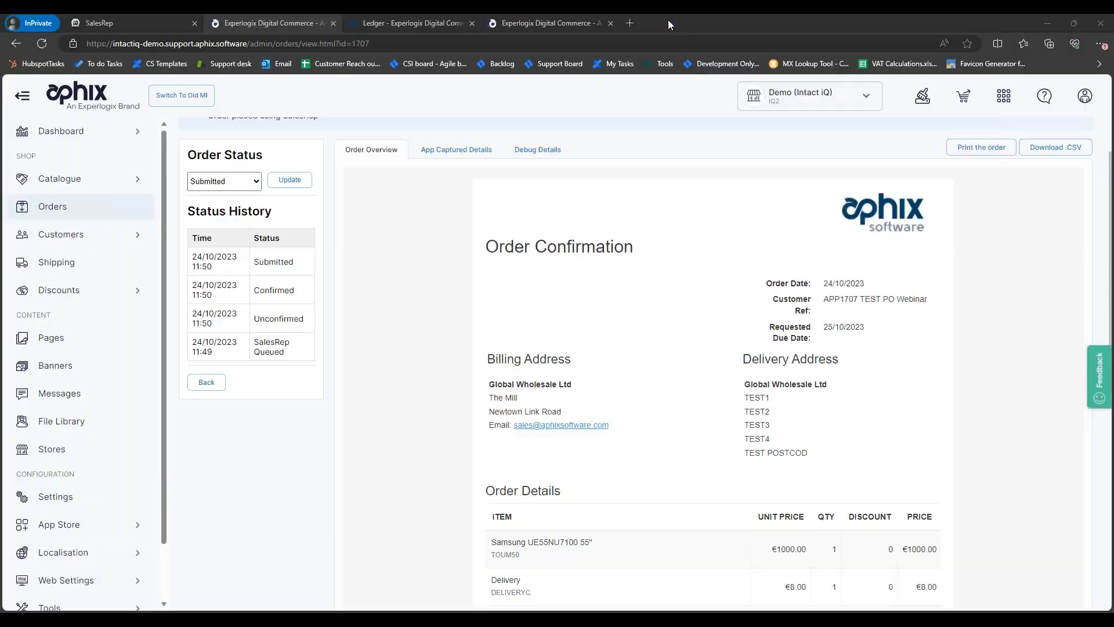
Step: Search accounts for 'demo', open Global Wholesale Ltd and refresh its order history to show SO0001482
left_click(115, 26)
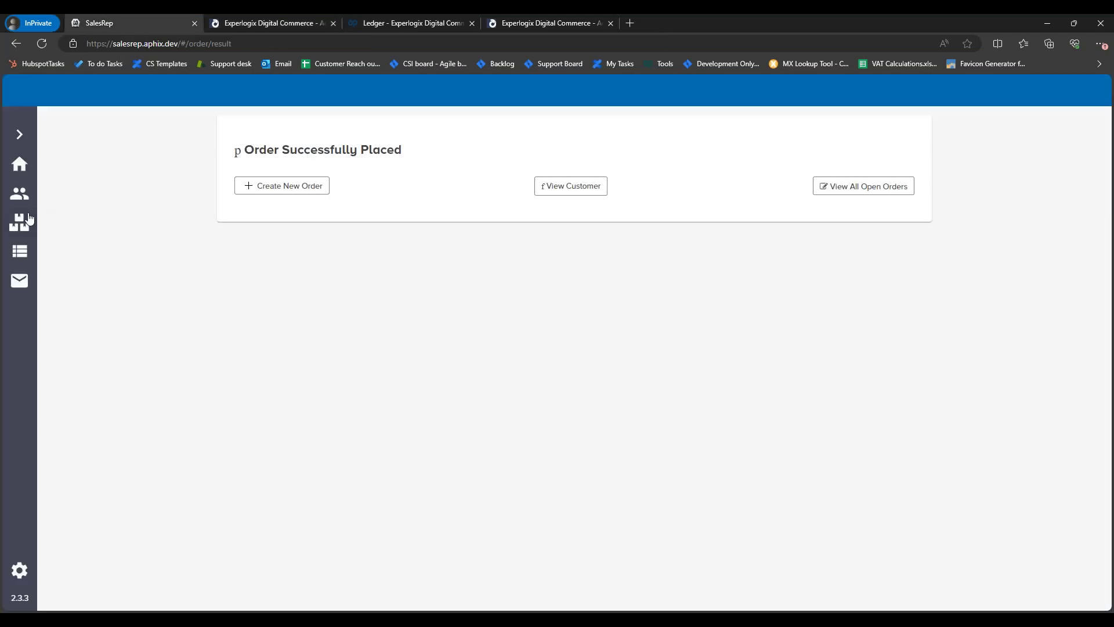
left_click(19, 195)
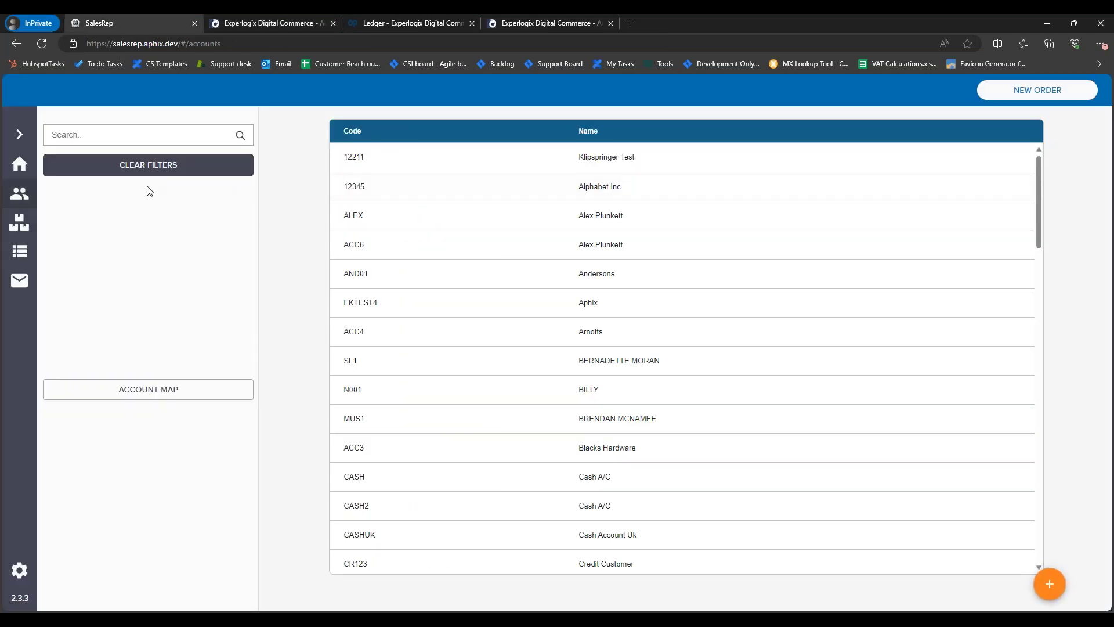
type("dem,o")
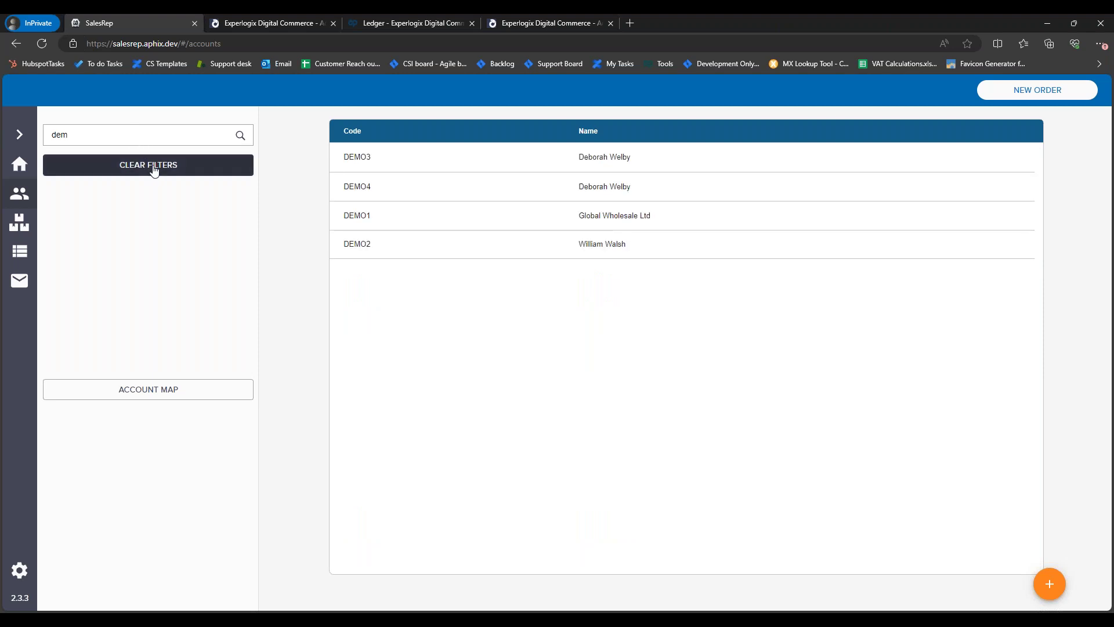
left_click(397, 217)
left_click(540, 152)
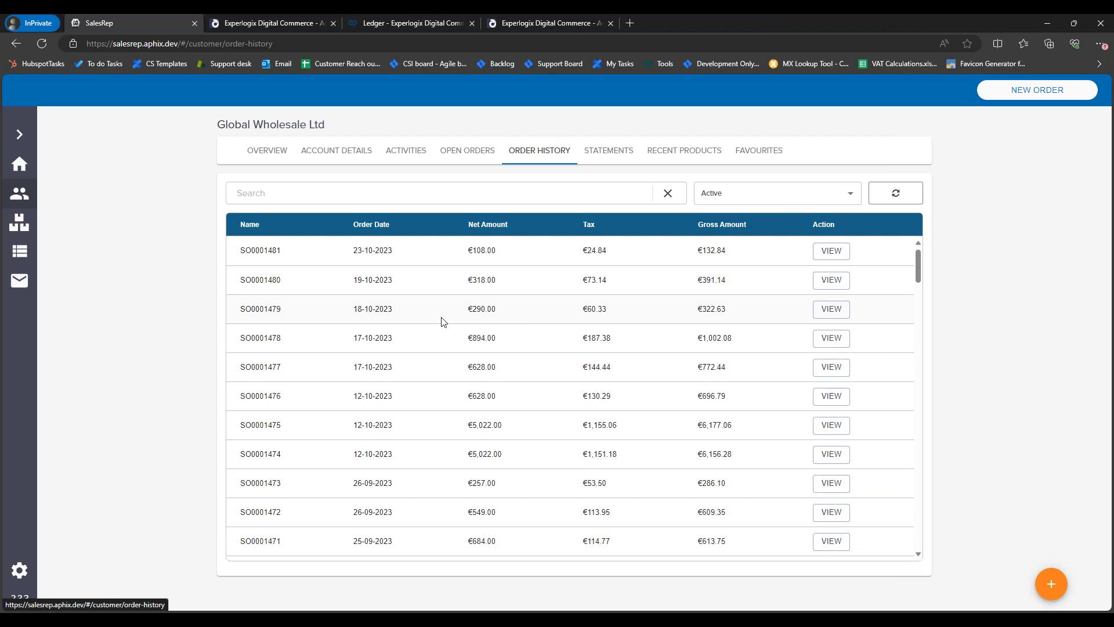
left_click(887, 203)
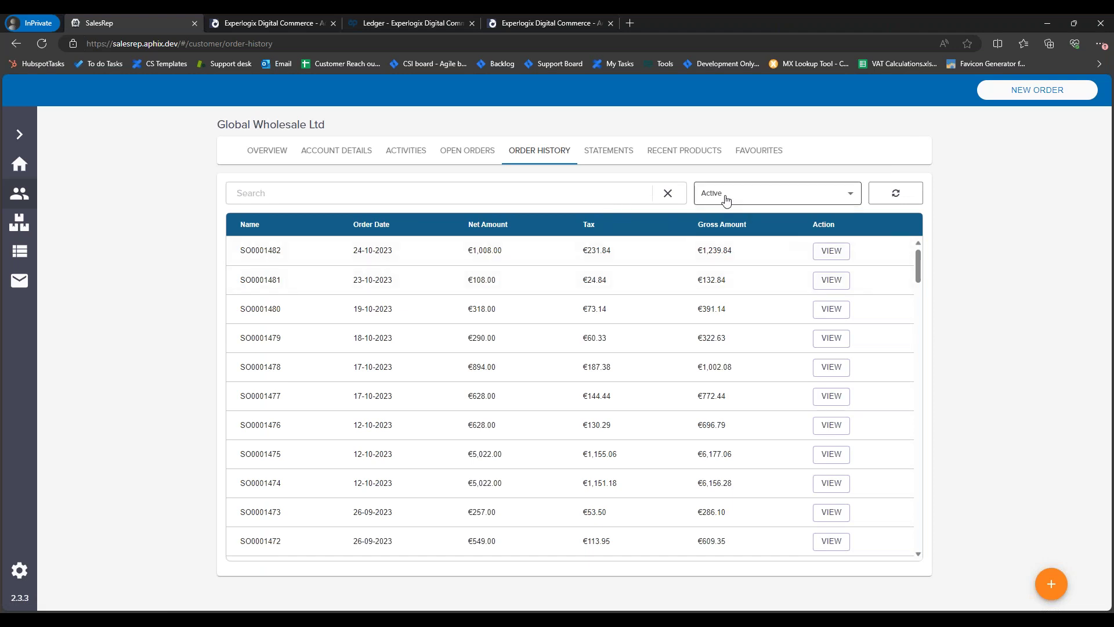
key("alt+Tab")
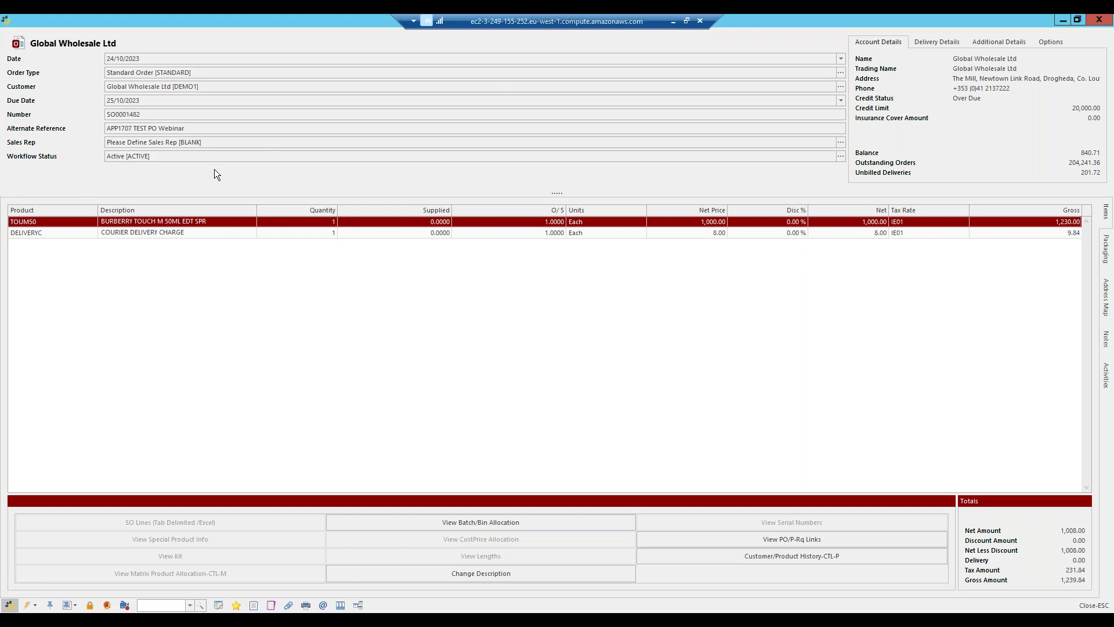
Step: Reopen SO0001482 from Intact iQ's Sales Order List to check its totals, then return to SalesRep
key("alt+Tab")
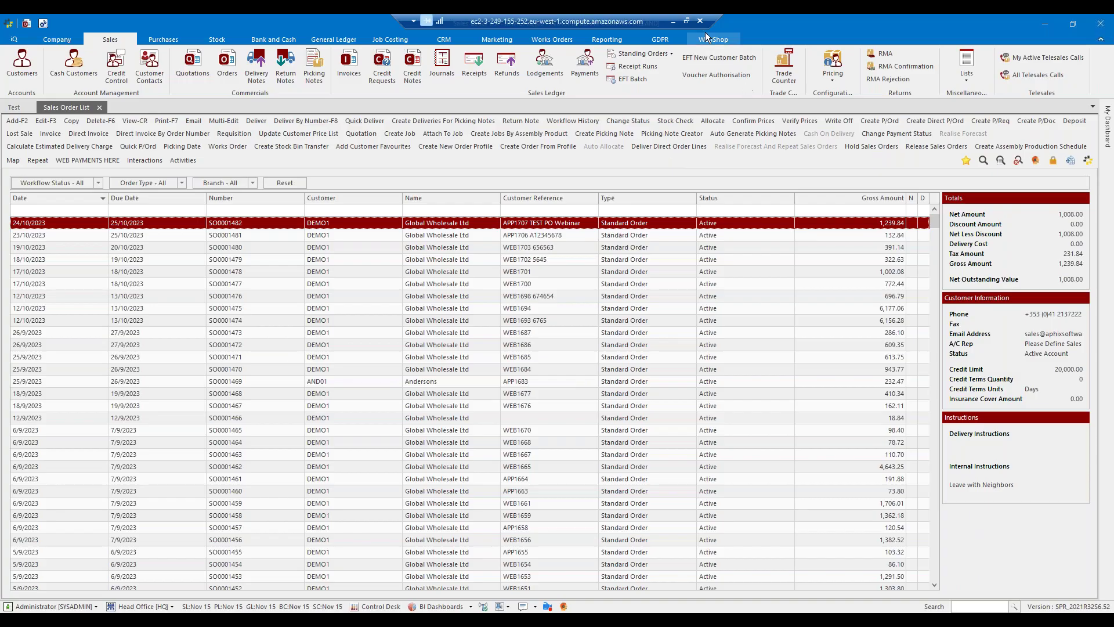
left_click(673, 24)
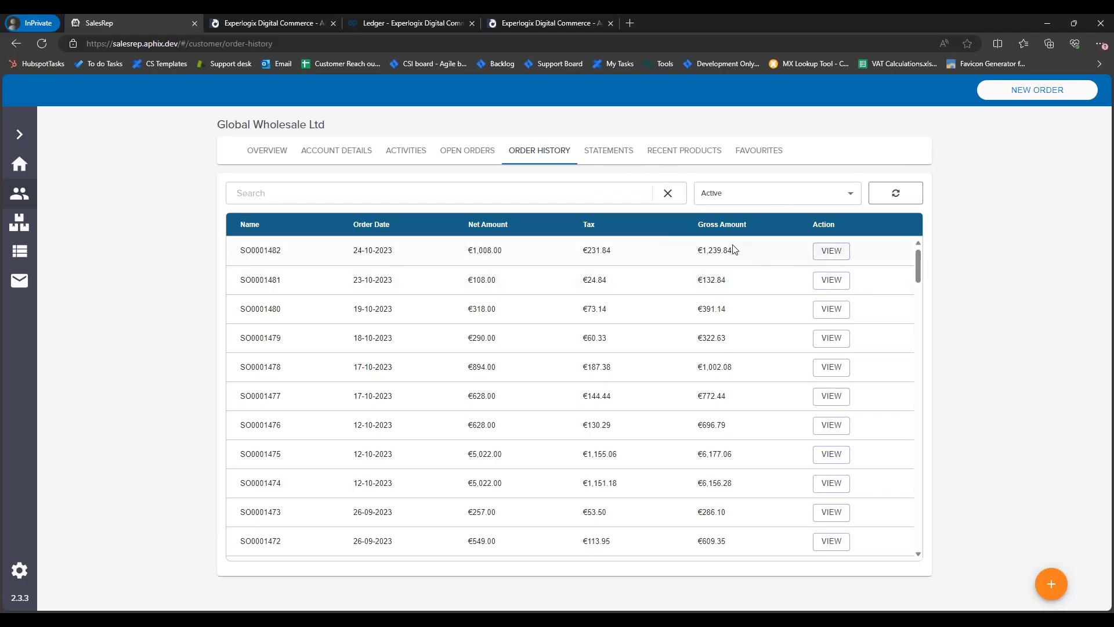
key("alt+Tab")
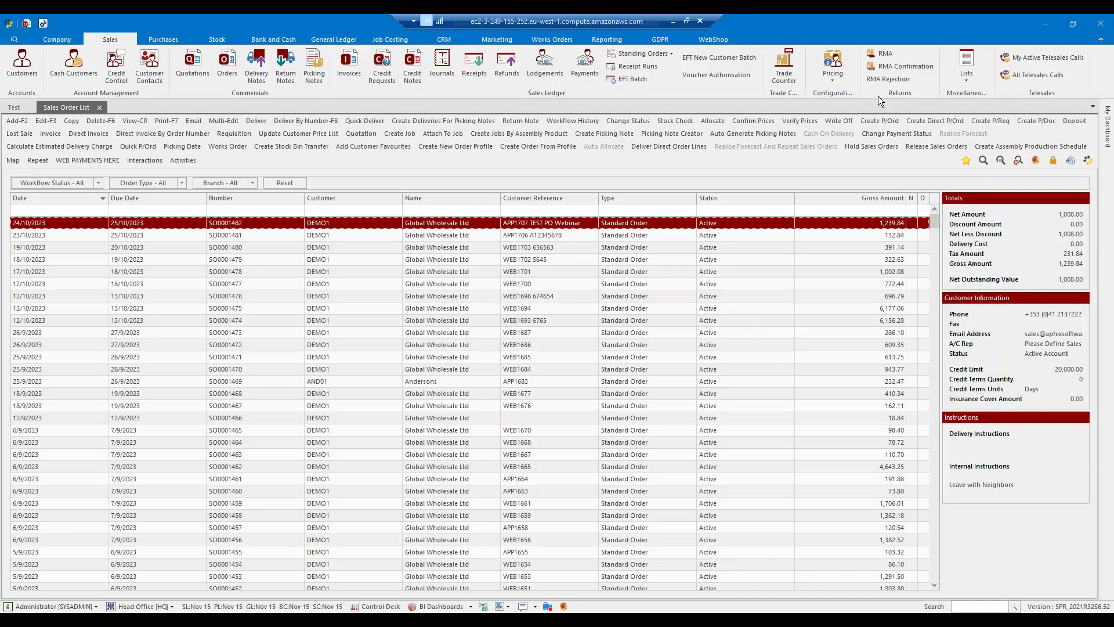
key("F3")
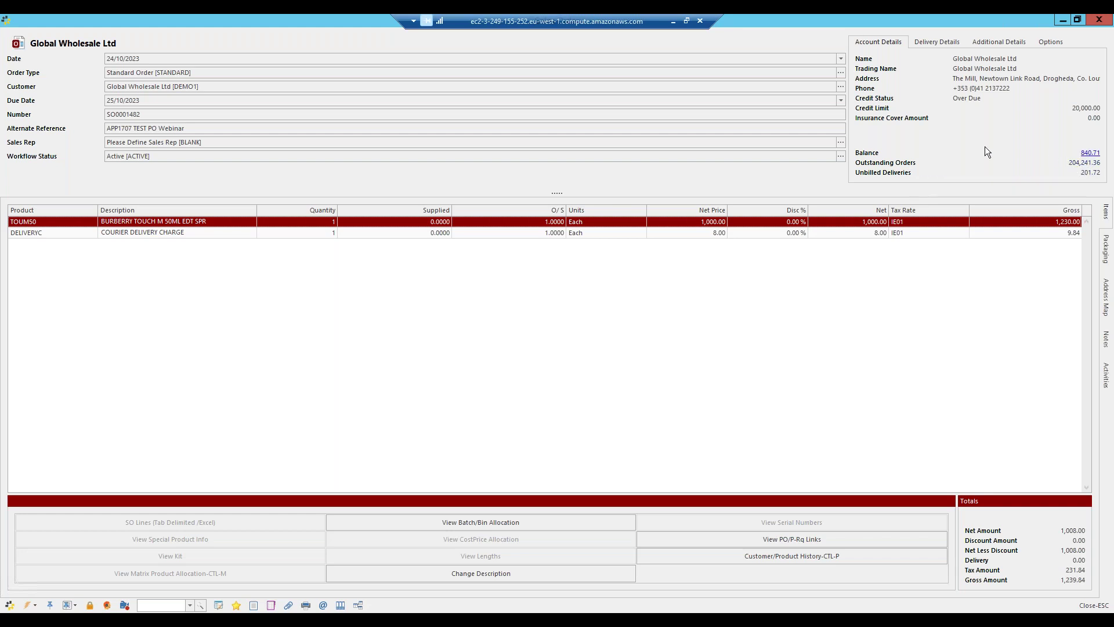
left_click(673, 21)
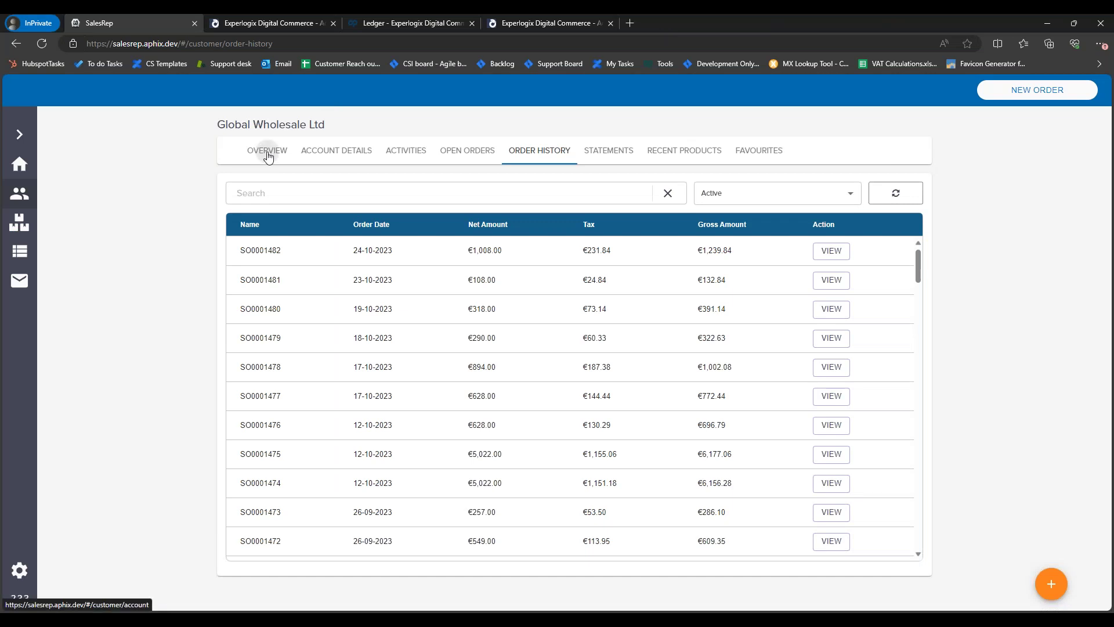
Step: Show Global Wholesale Ltd's OVERVIEW tab and highlight the €840.71 credit balance
left_click(268, 156)
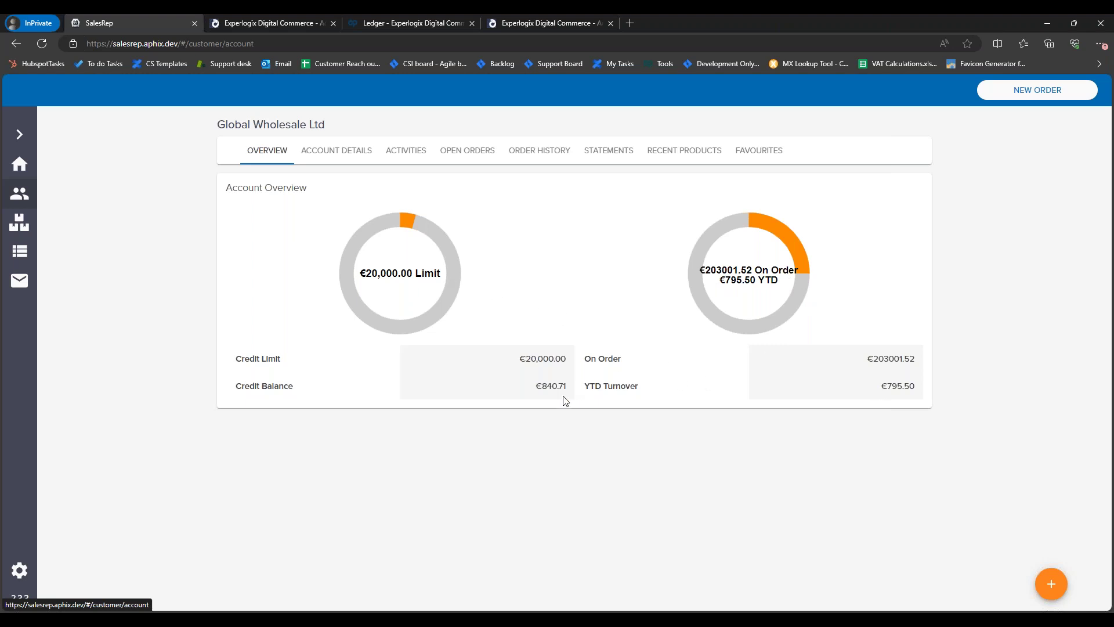
left_click_drag(572, 386, 531, 391)
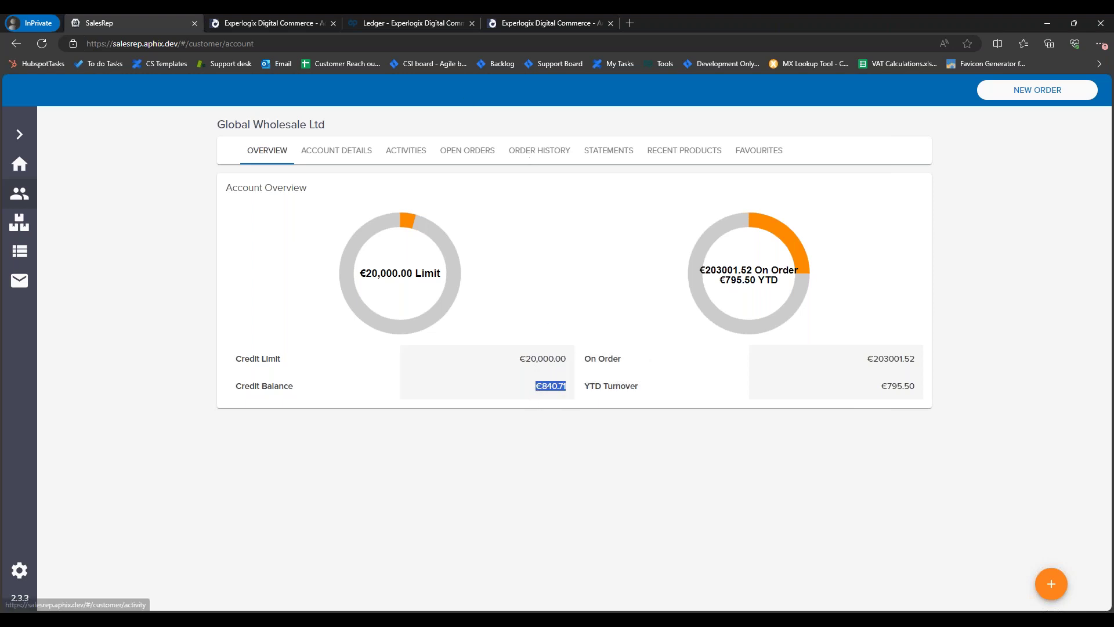
left_click(282, 23)
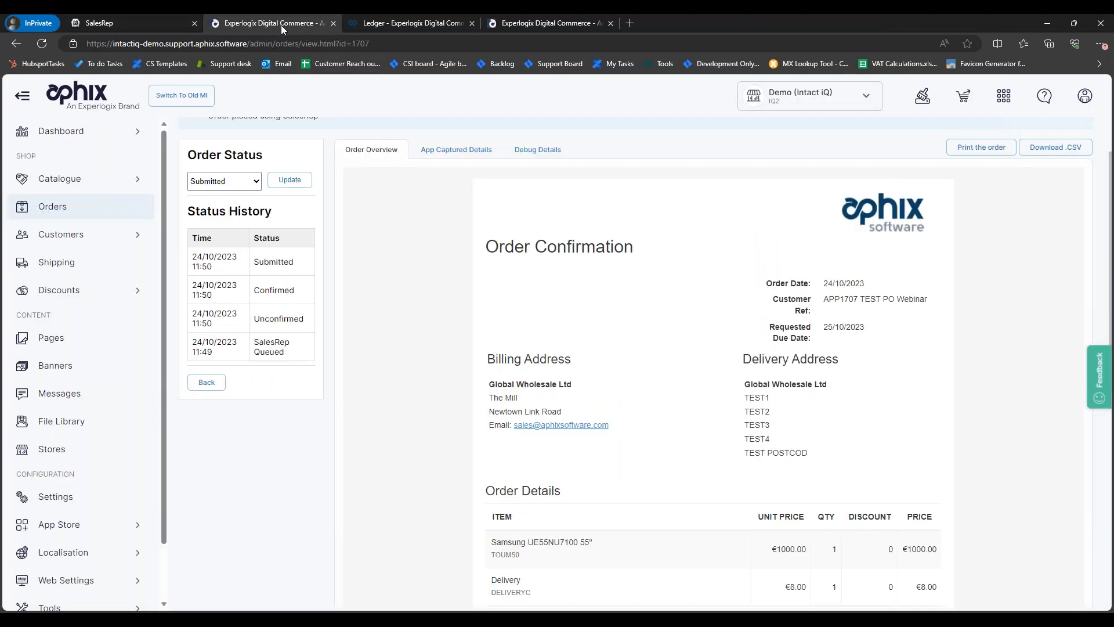
Step: Open the storefront Ledger Account page and compare the €20,000.00 limit and €840.71 balance with the ERP order
left_click(502, 22)
left_click(407, 23)
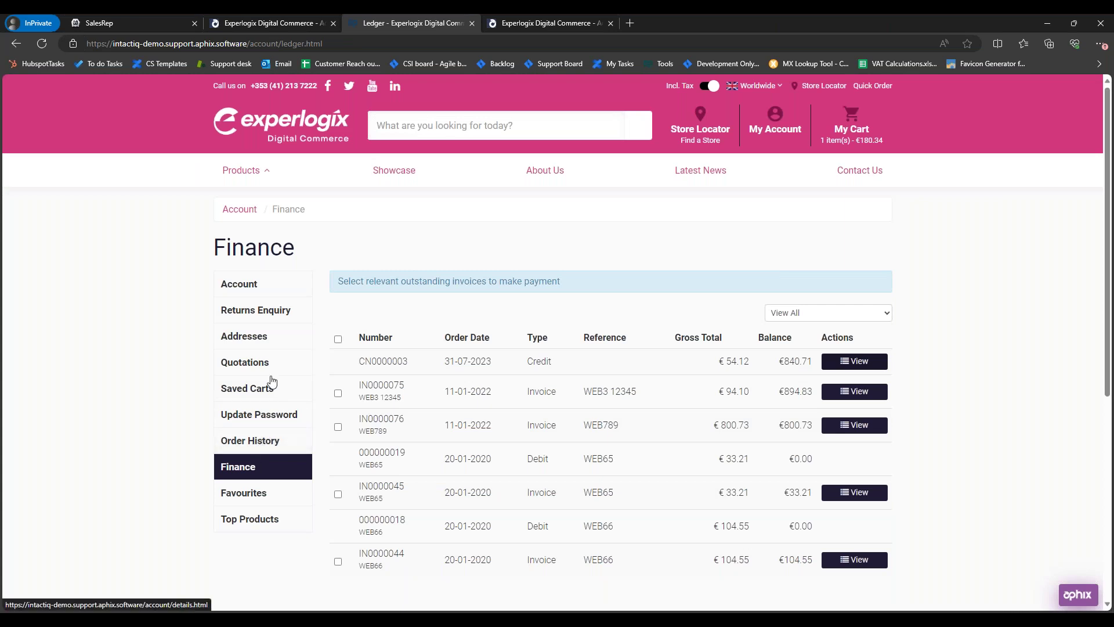
left_click(260, 286)
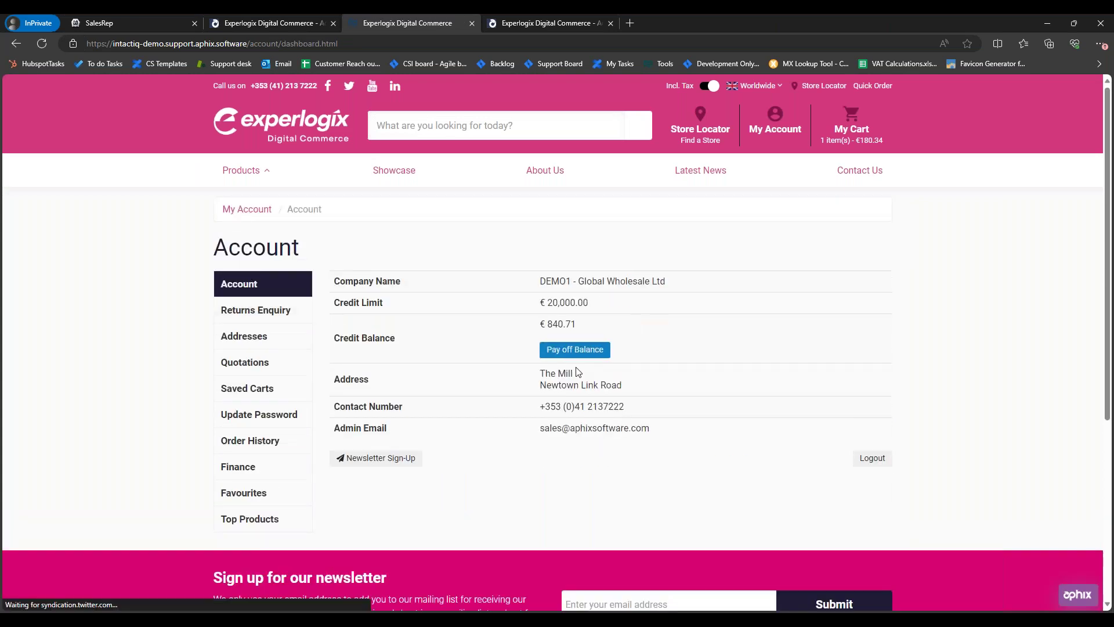
left_click_drag(578, 323, 538, 325)
left_click_drag(610, 309, 543, 303)
left_click(704, 354)
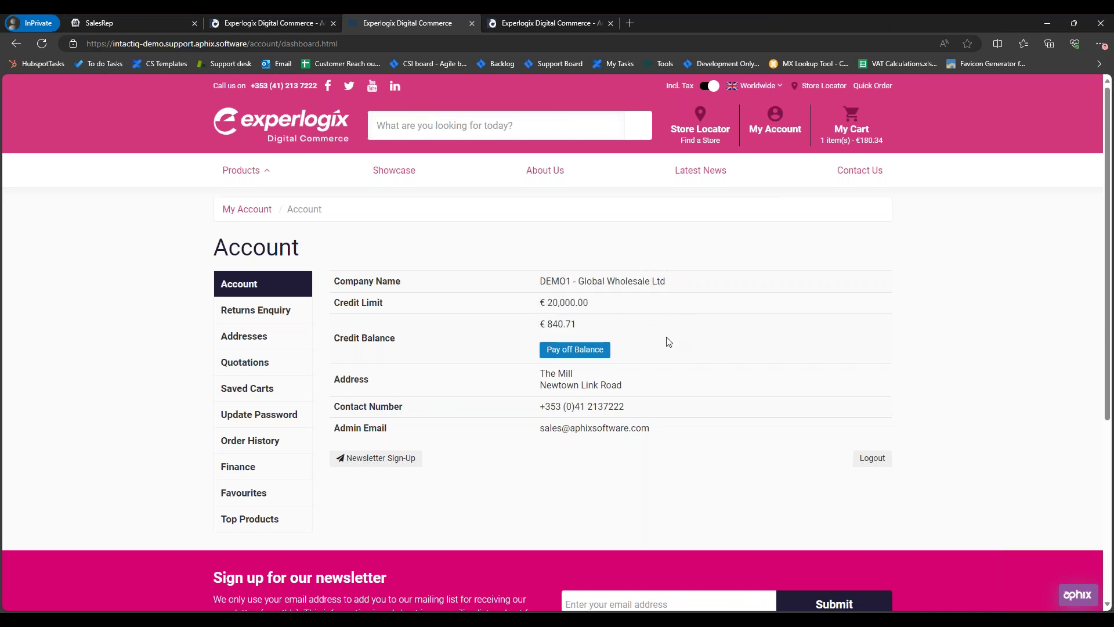
key("alt+Tab")
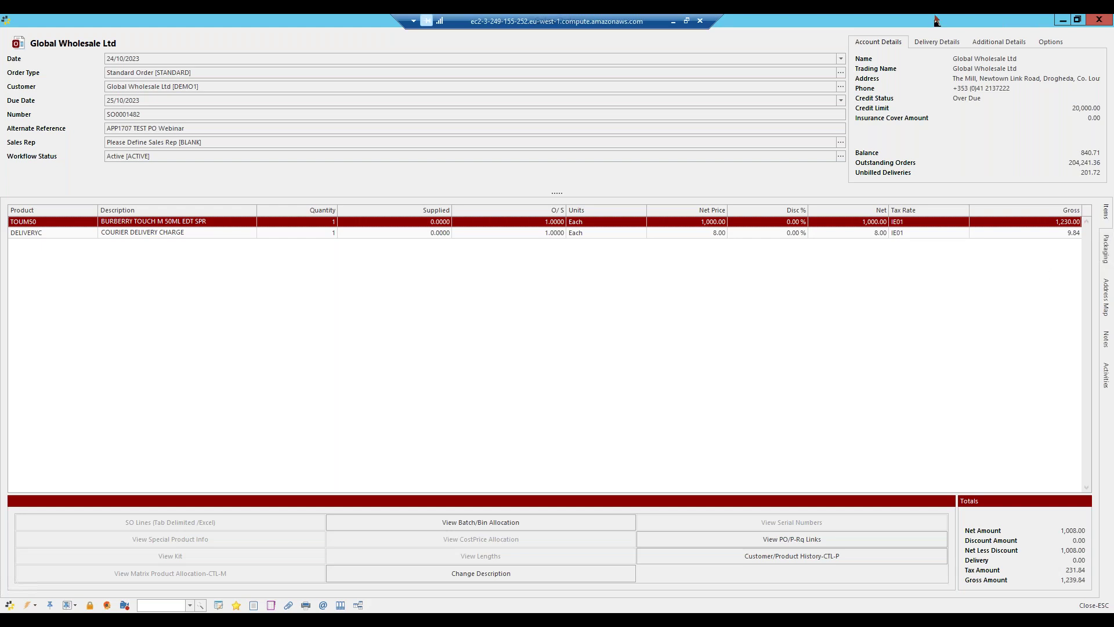
left_click(671, 23)
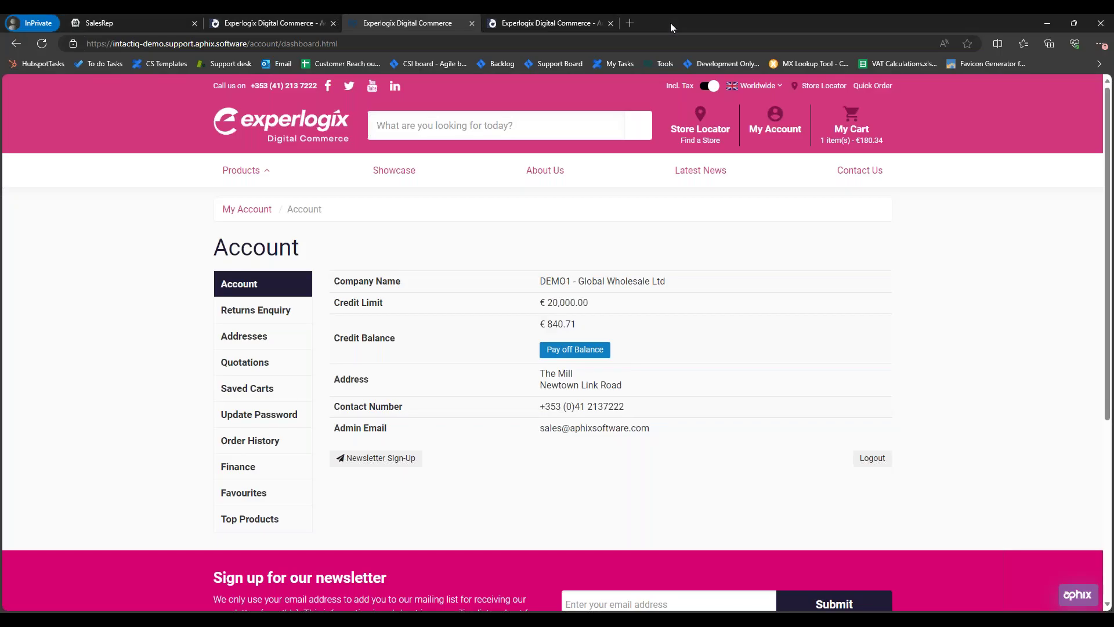